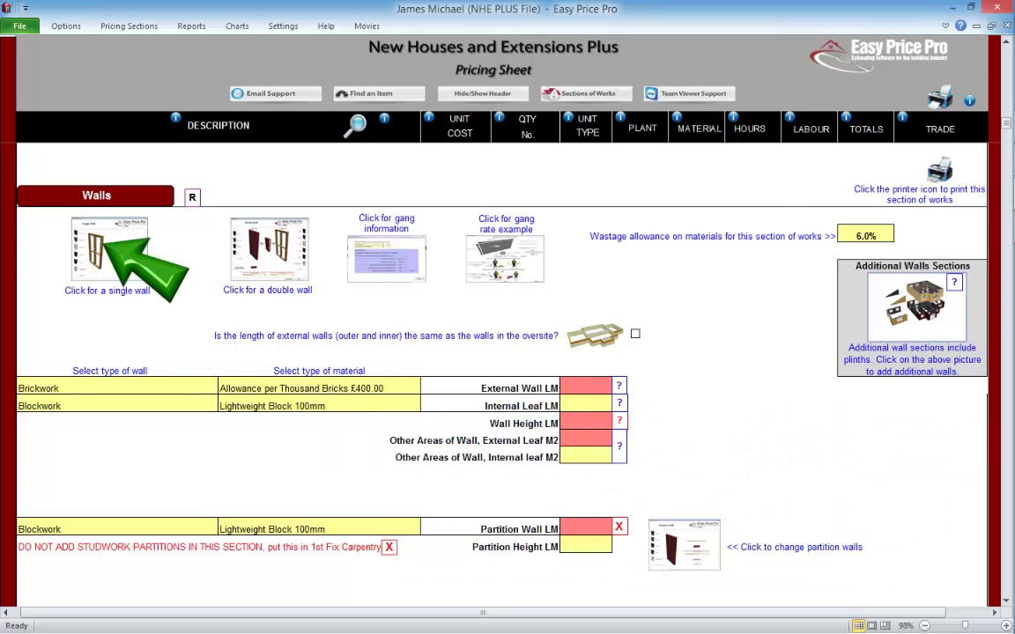
Step: Look over the single wall, double wall and additional walls forms, including the plinth section, and close each without entering details
click(85, 231)
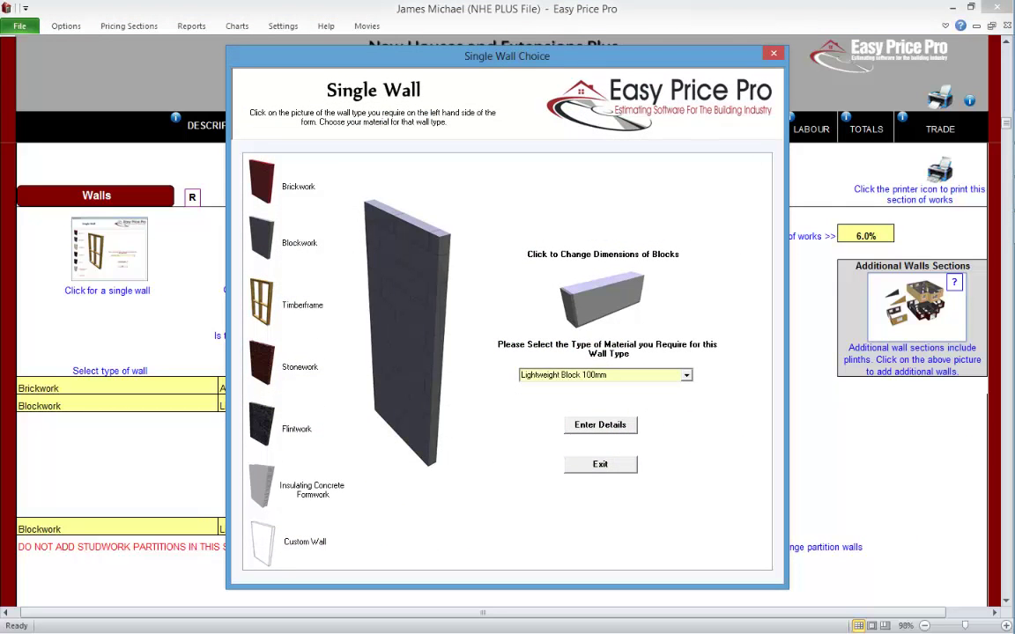
click(600, 464)
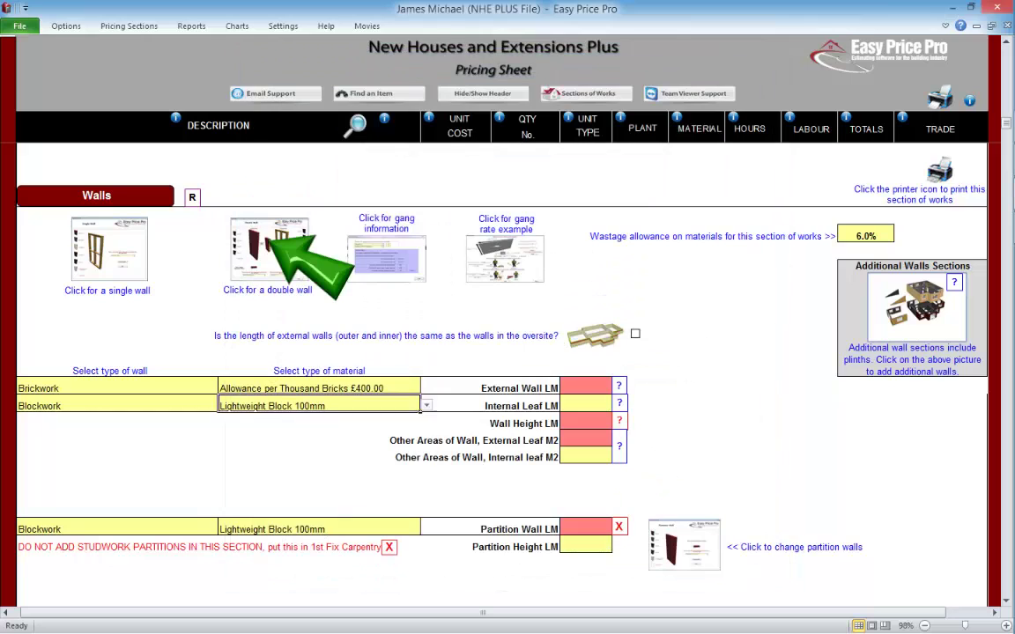
click(268, 236)
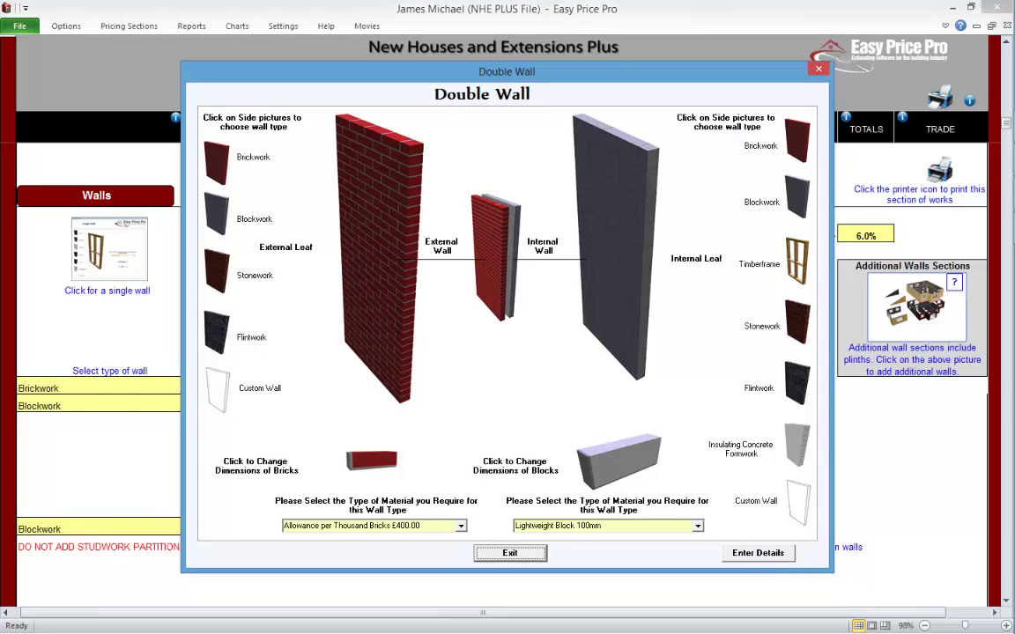
click(509, 553)
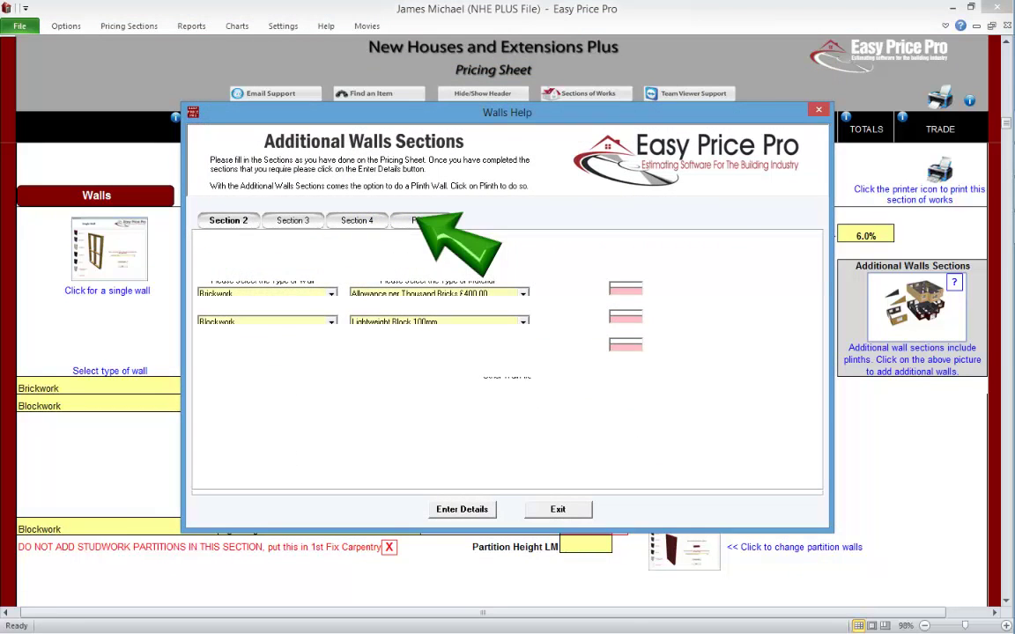
click(420, 220)
click(557, 509)
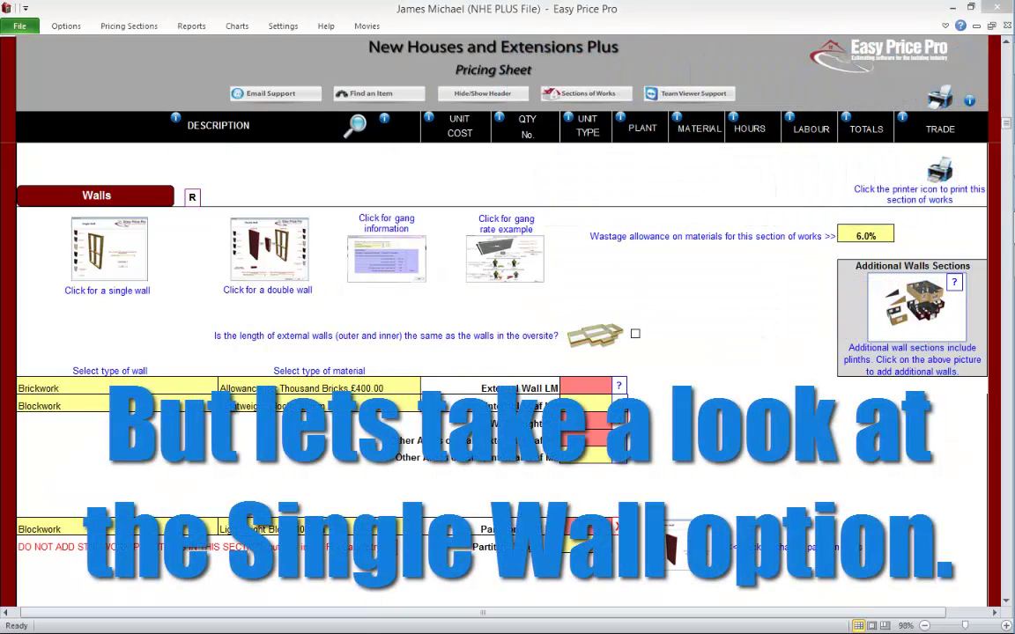
Step: Set up the Walls section as a single Blockwork wall in Lightweight Block 100mm, checking the block dimensions before entering the details
click(95, 236)
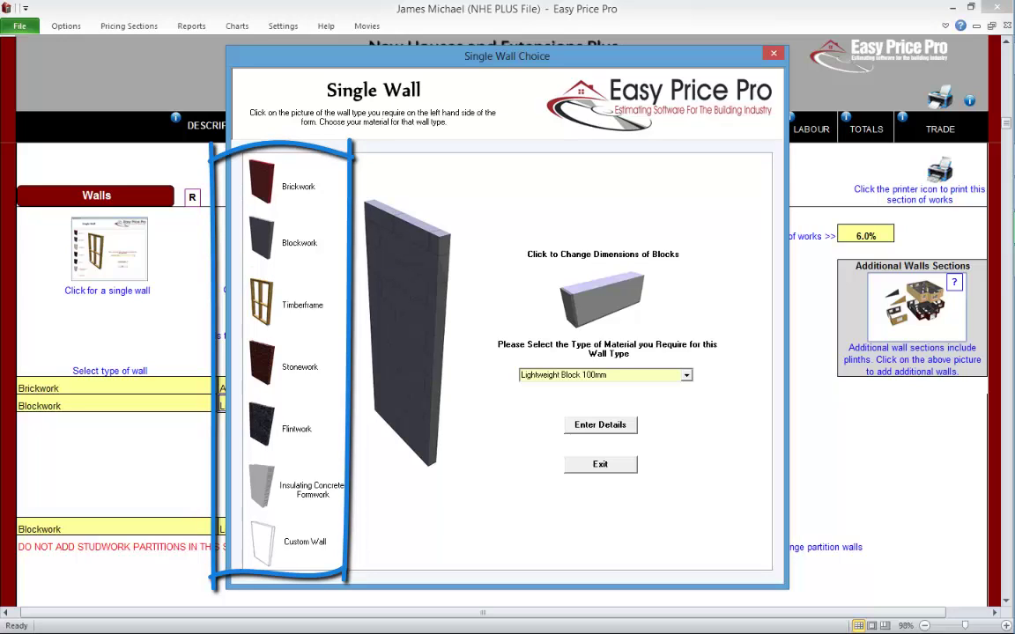
click(262, 181)
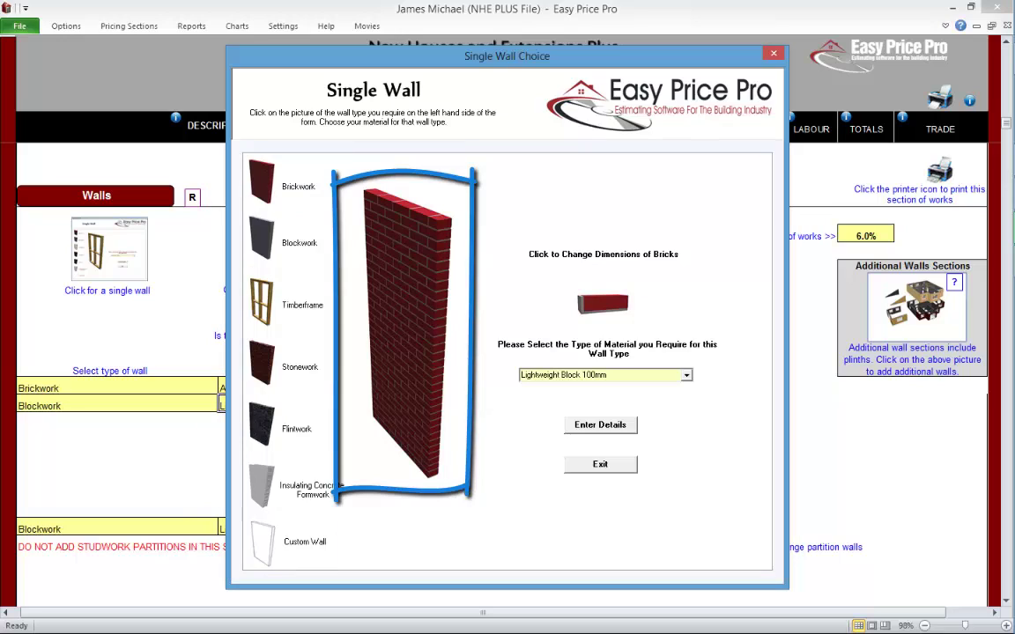
click(262, 238)
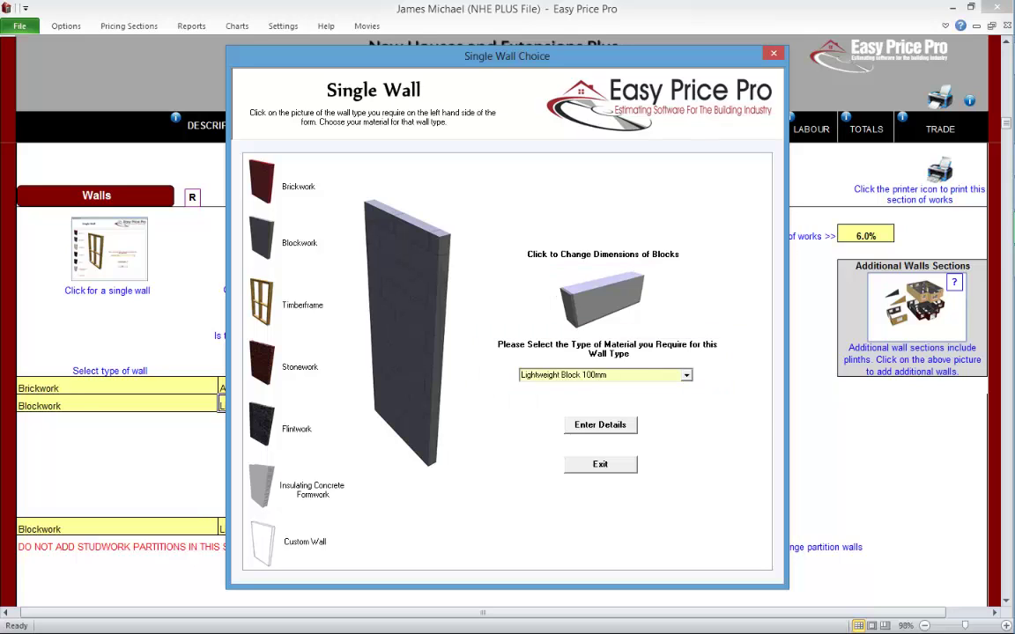
click(686, 375)
click(686, 375)
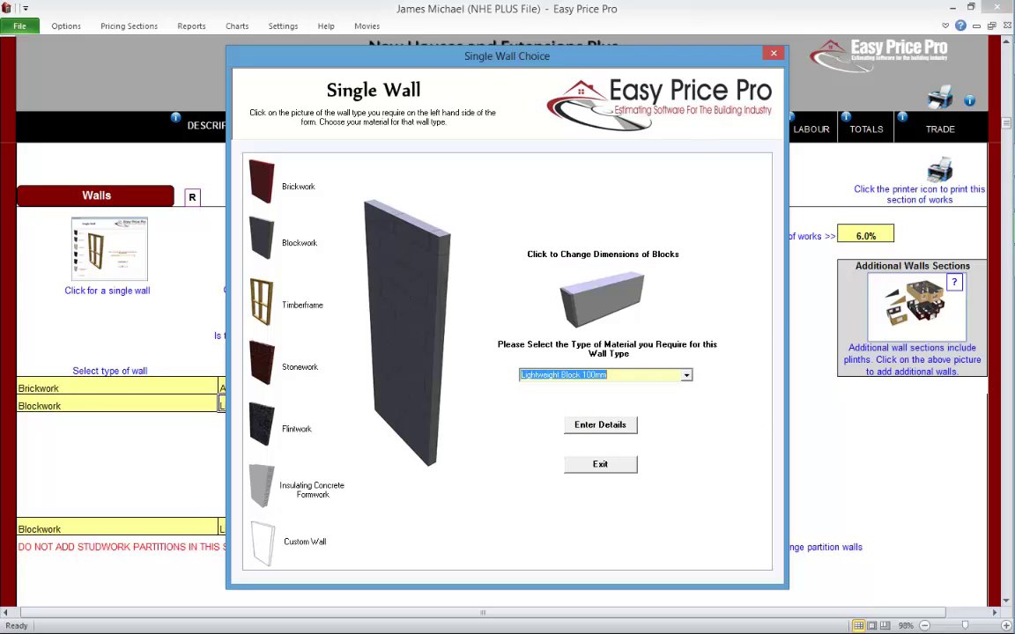
click(602, 299)
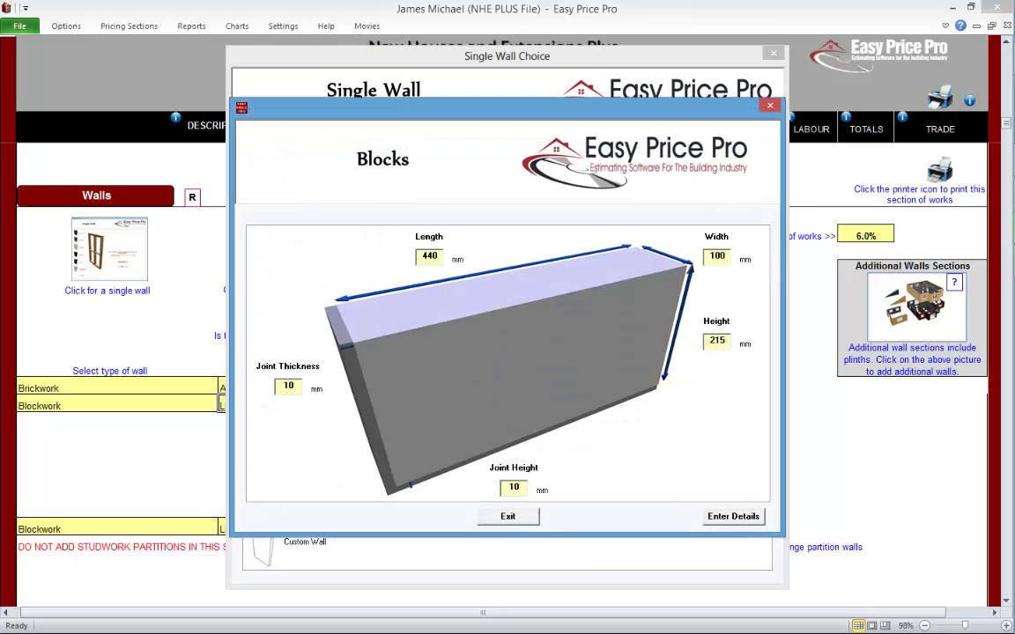
click(508, 516)
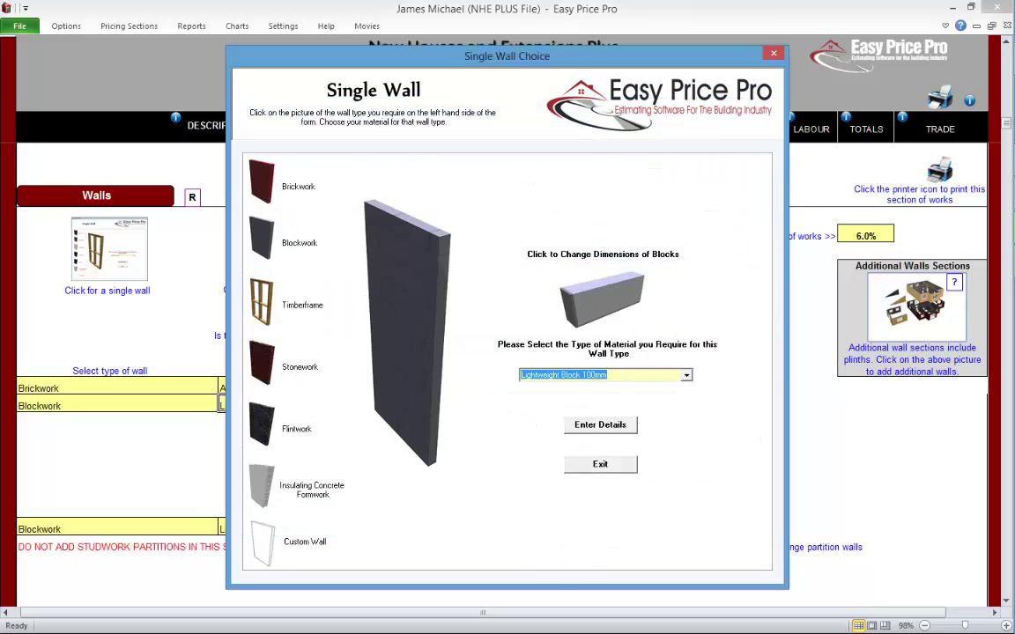
click(600, 424)
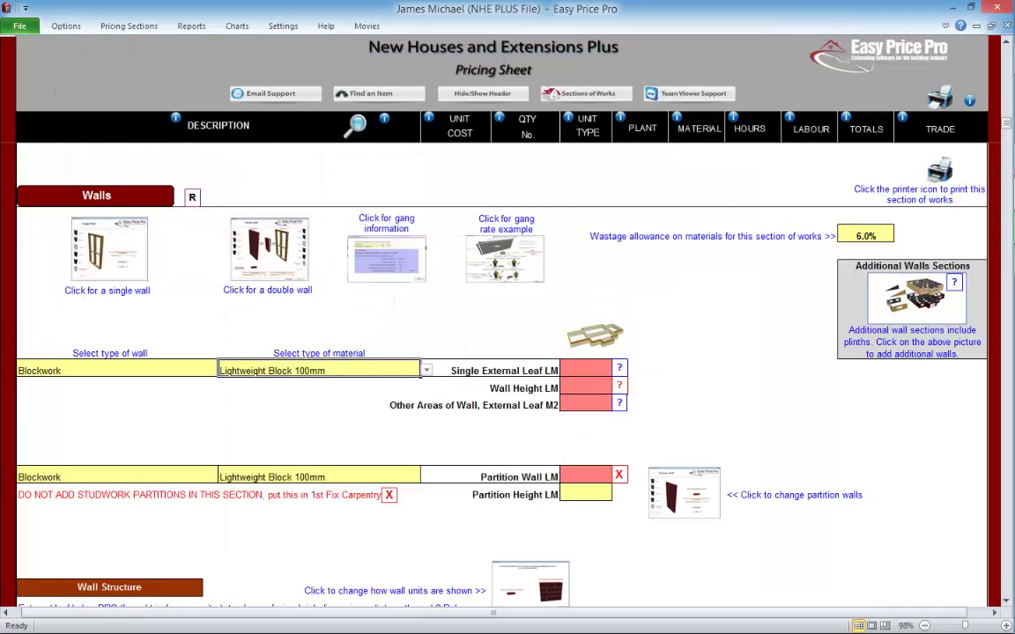
Step: Open the double wall form, preview the external leaf as Blockwork, Stonework, Flintwork and Custom Wall, and set it back to Brickwork
click(269, 249)
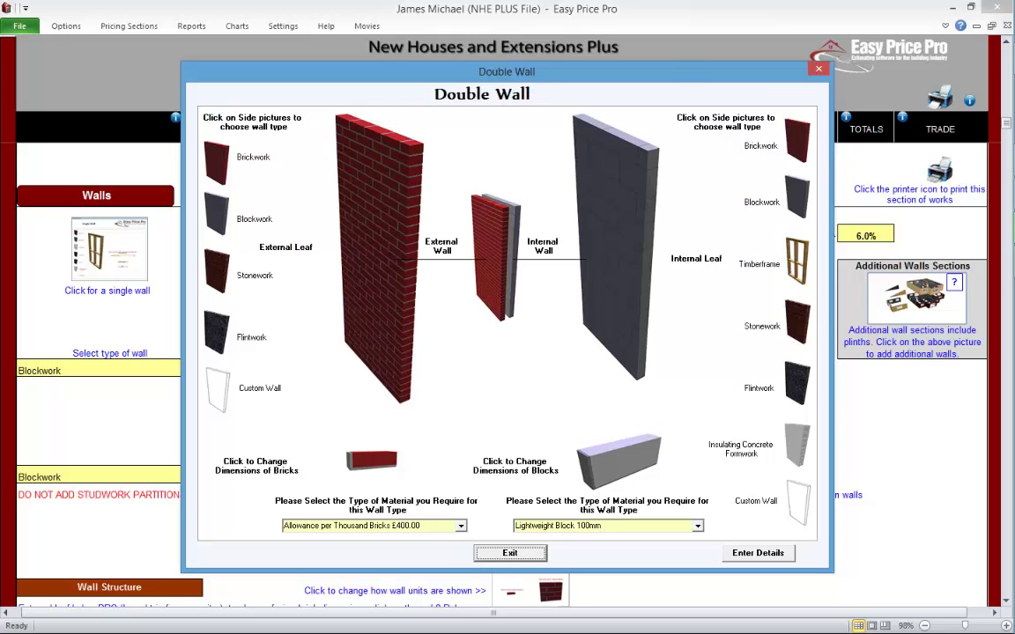
click(214, 207)
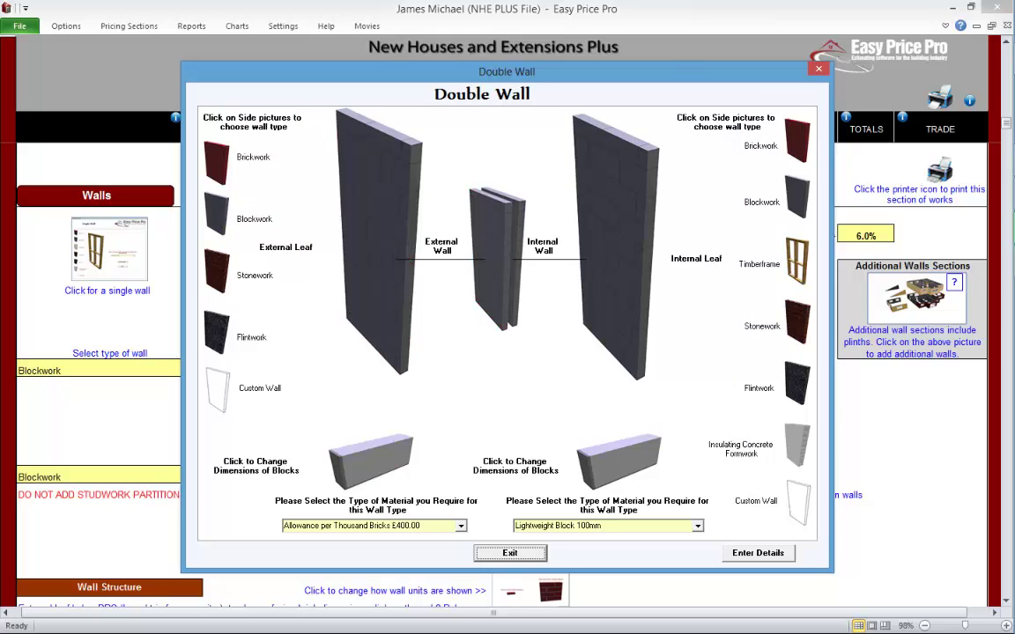
click(216, 270)
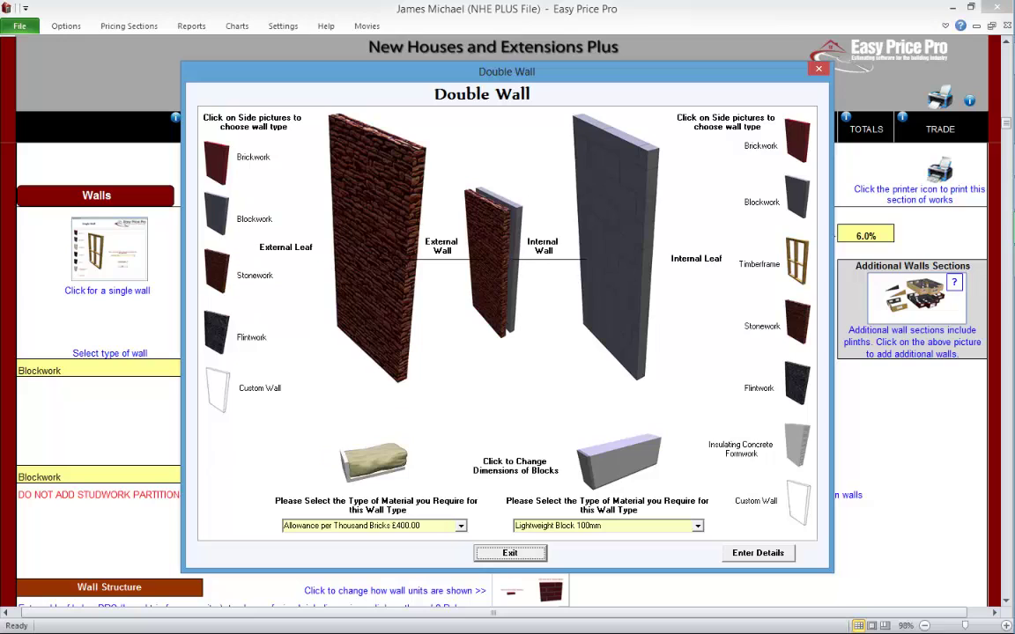
click(217, 332)
click(217, 389)
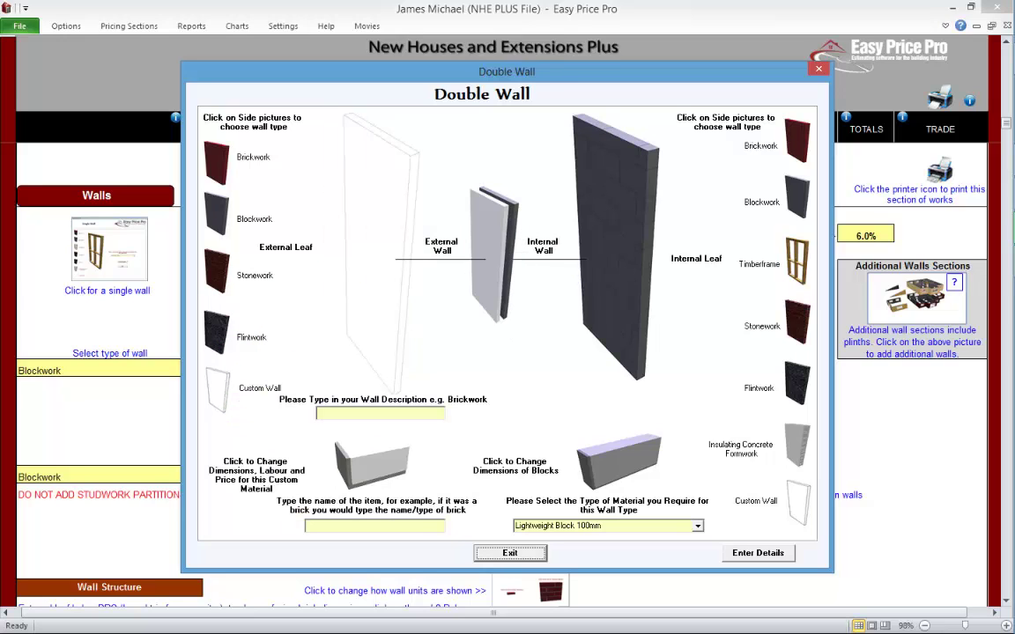
click(216, 163)
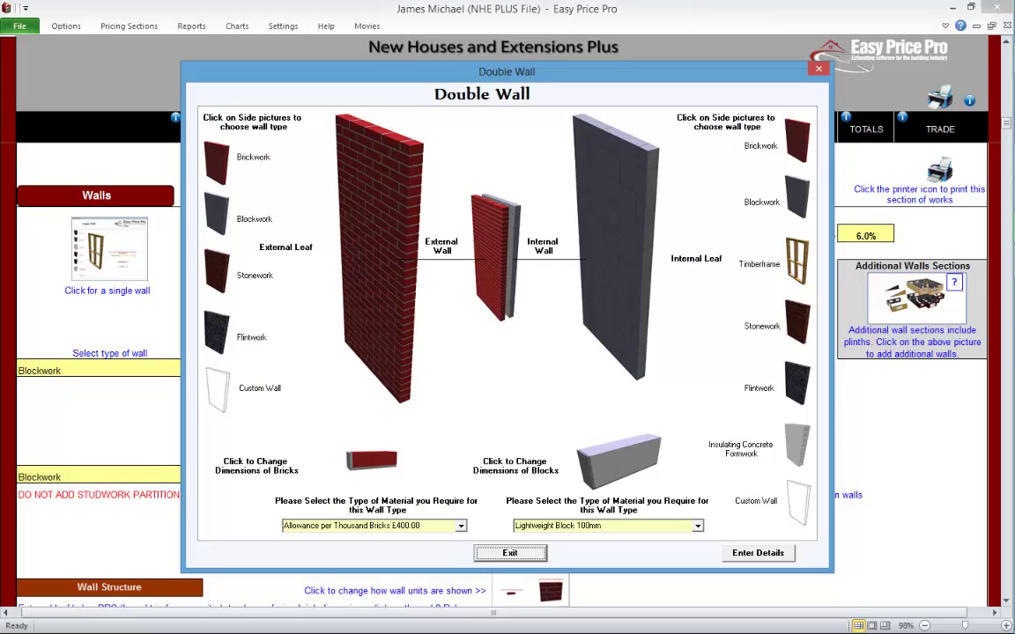
Step: Preview the internal leaf in the other wall types, from Brickwork and Timberframe to Custom Wall, and set it back to Blockwork
click(797, 141)
click(798, 263)
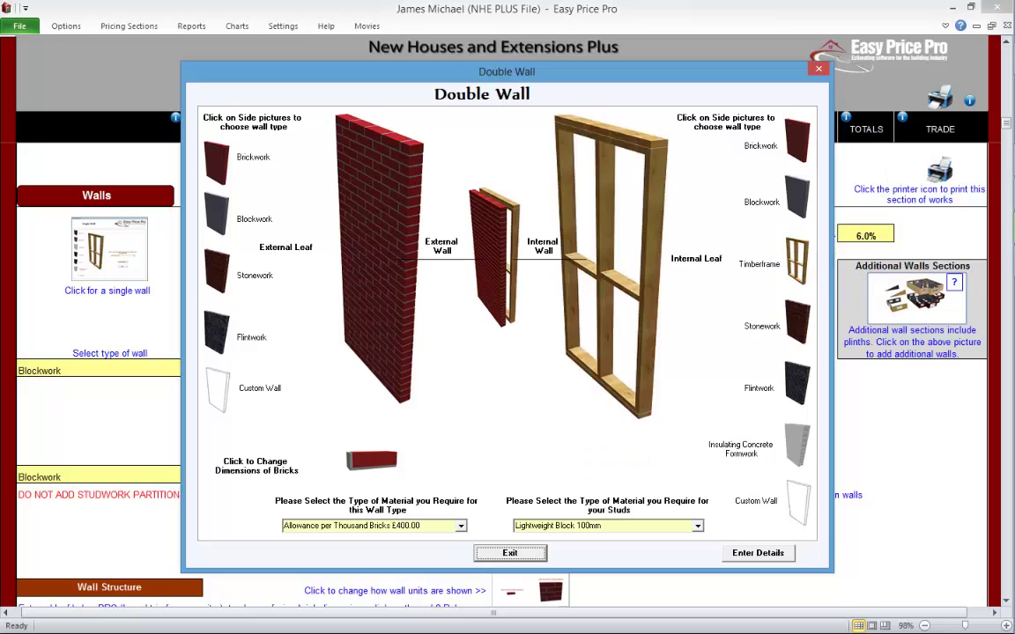
click(797, 322)
click(797, 384)
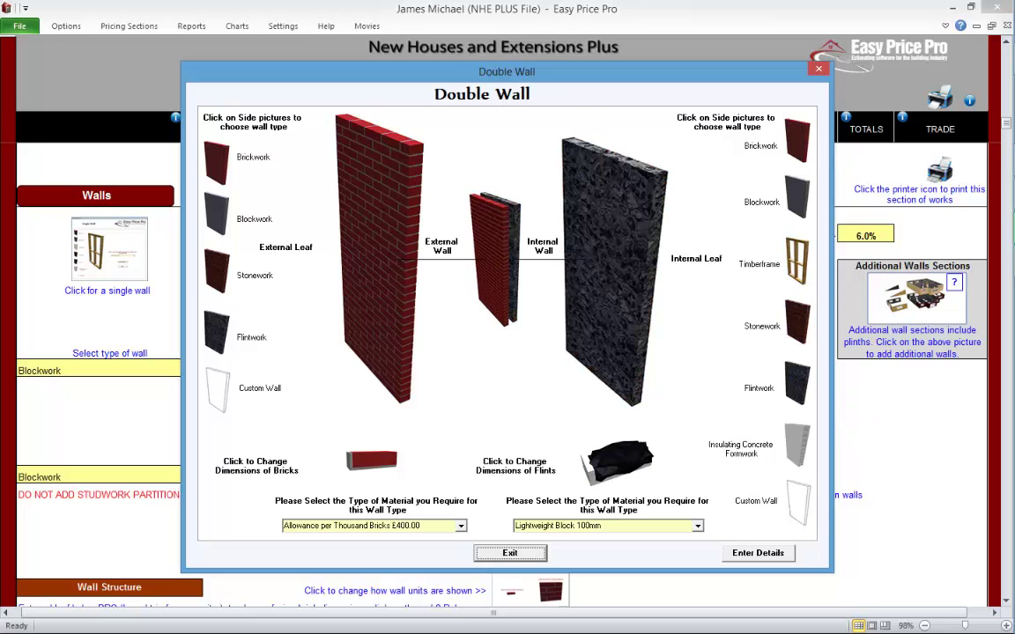
click(797, 445)
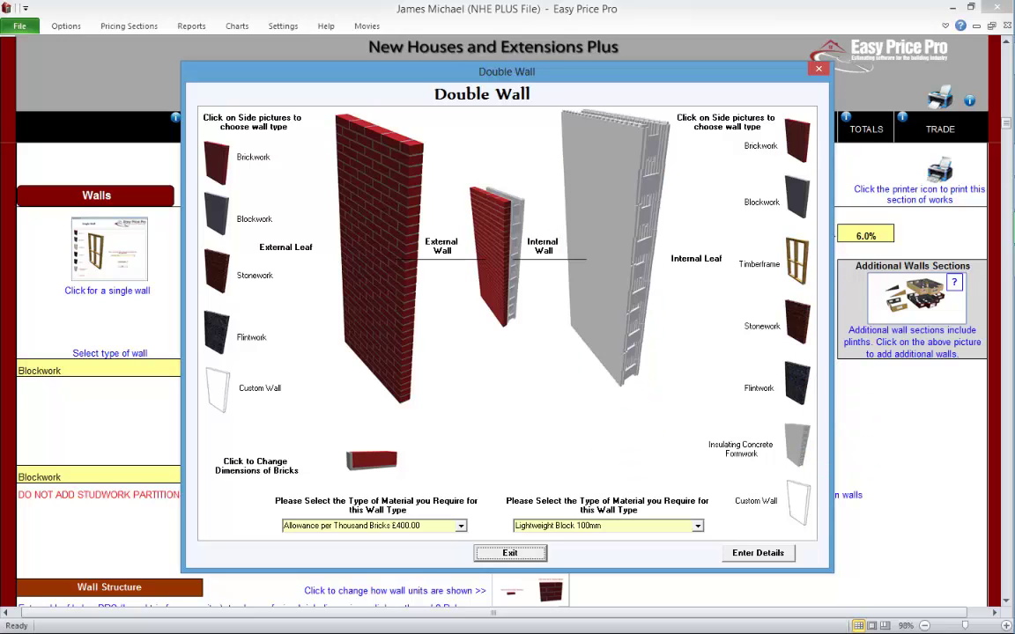
click(797, 502)
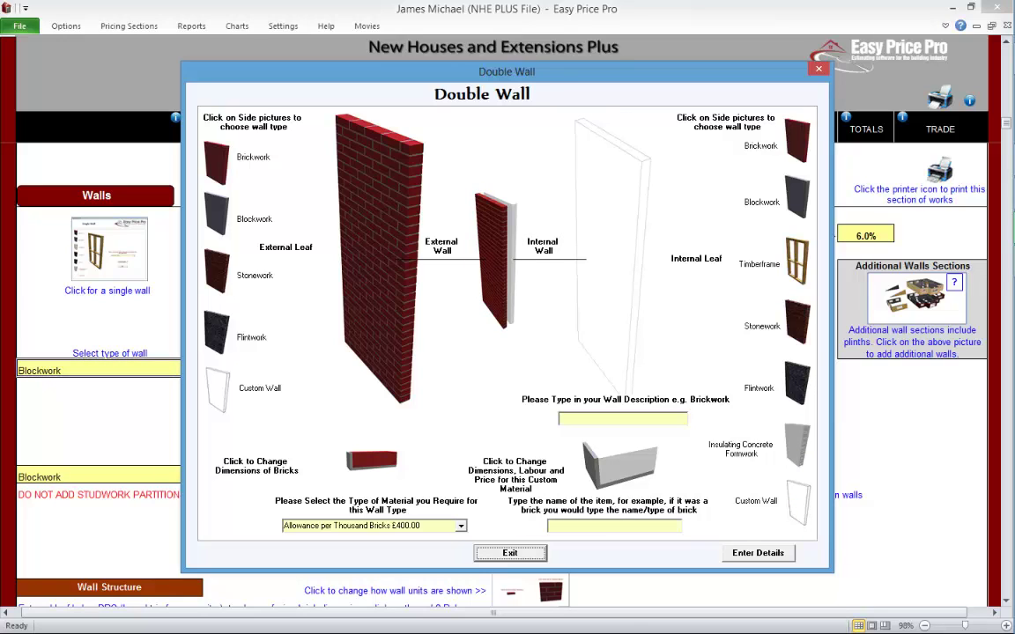
click(797, 195)
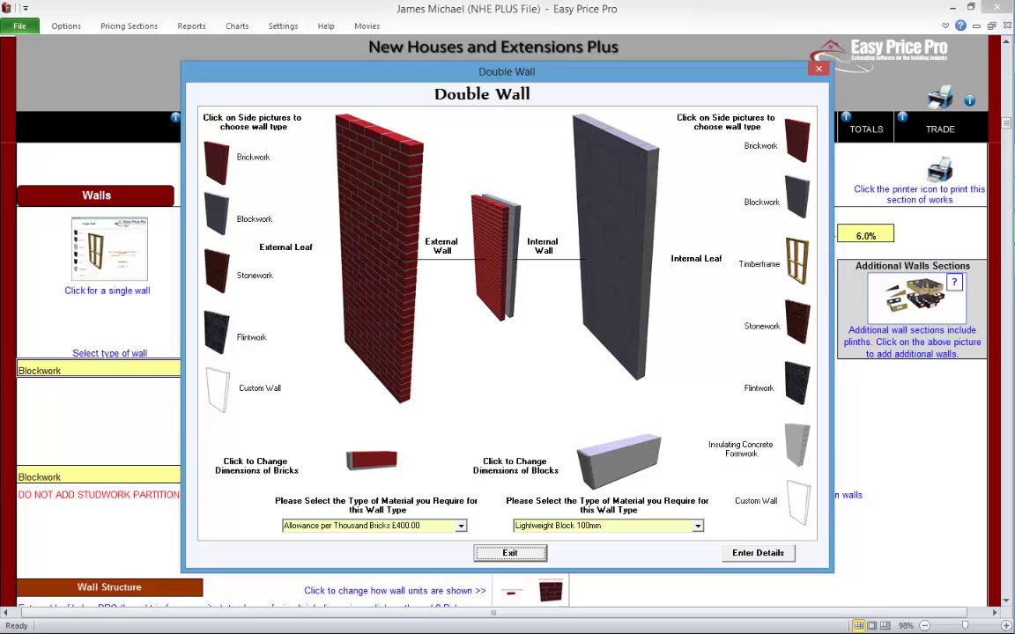
Step: Make the external leaf a custom wall described as "Custom Wall" with the item name "Custom Material"
click(219, 387)
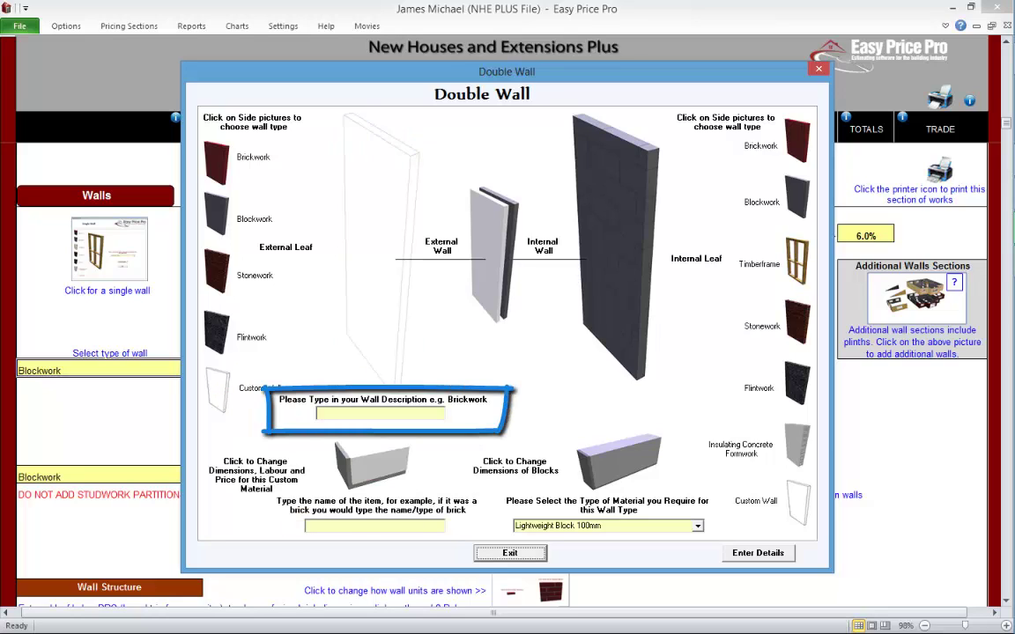
text(Custom)
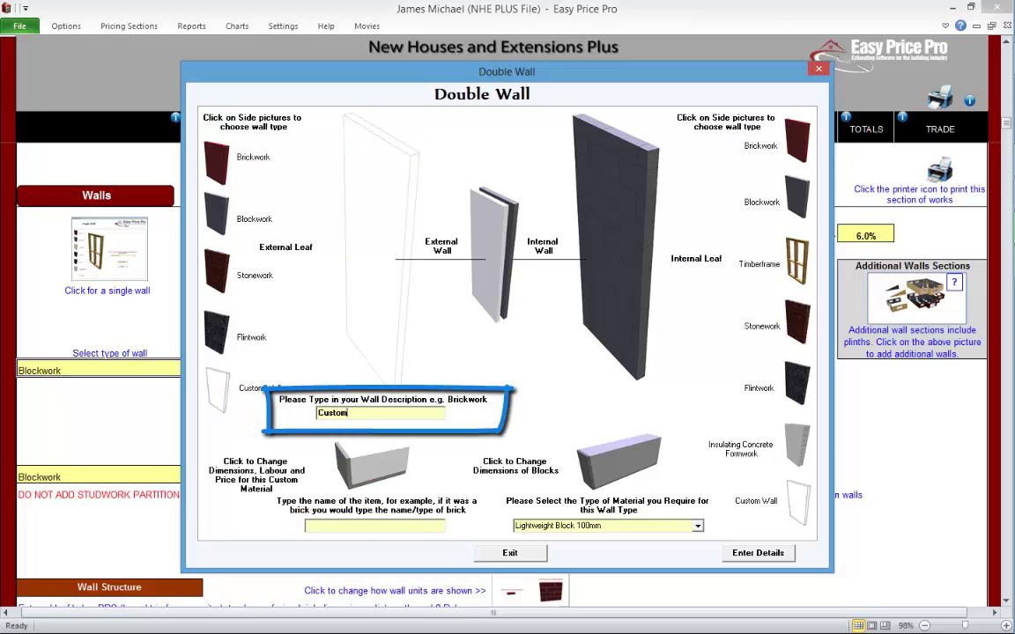
text( Wall)
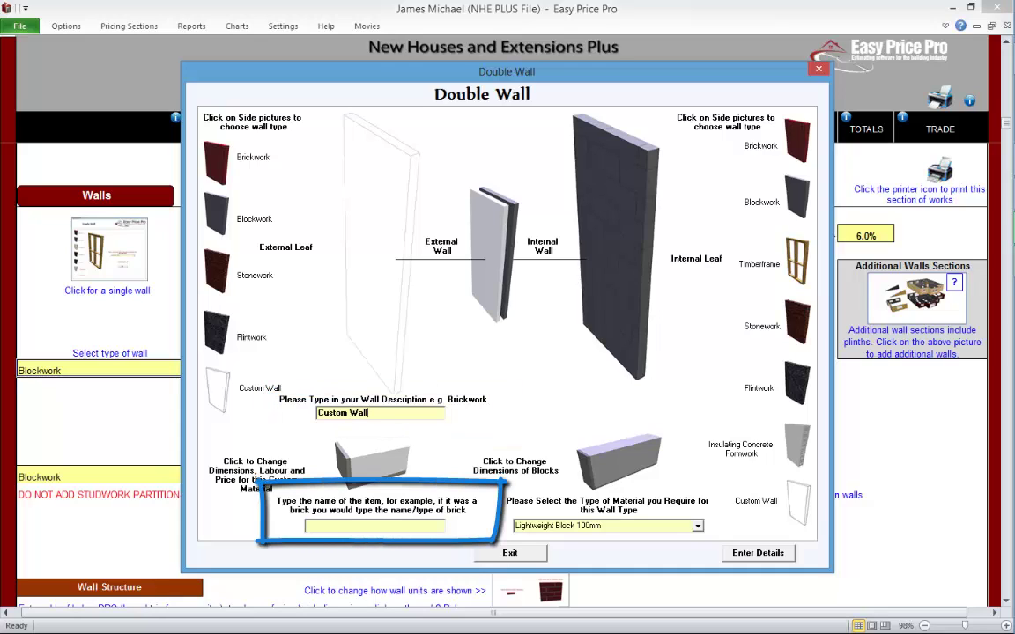
click(374, 526)
text(Custom Material)
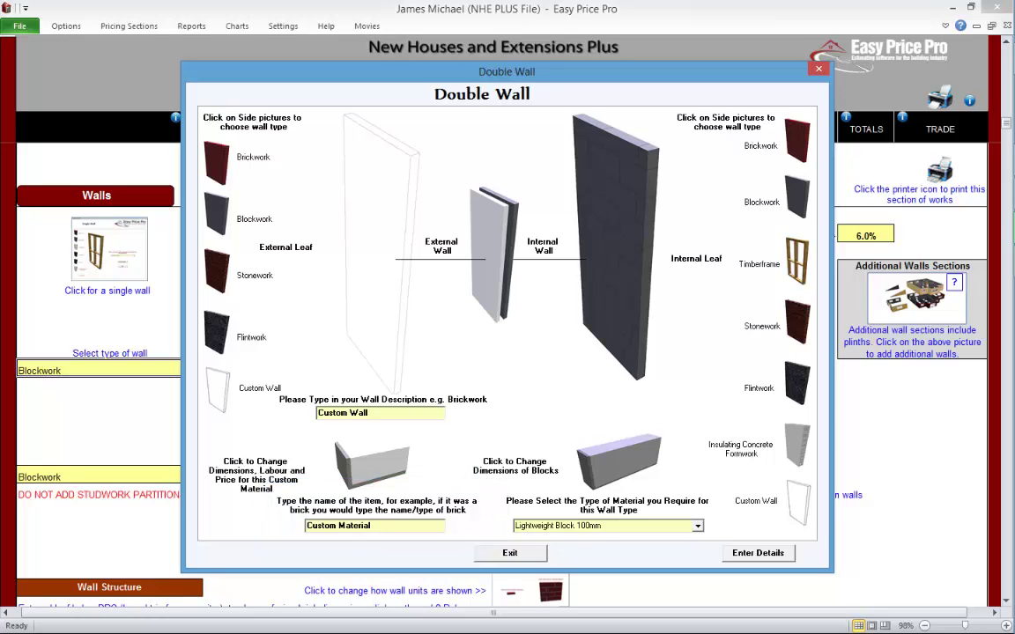
Step: Set the custom material's length to 500 mm and its height to 250 mm
click(368, 454)
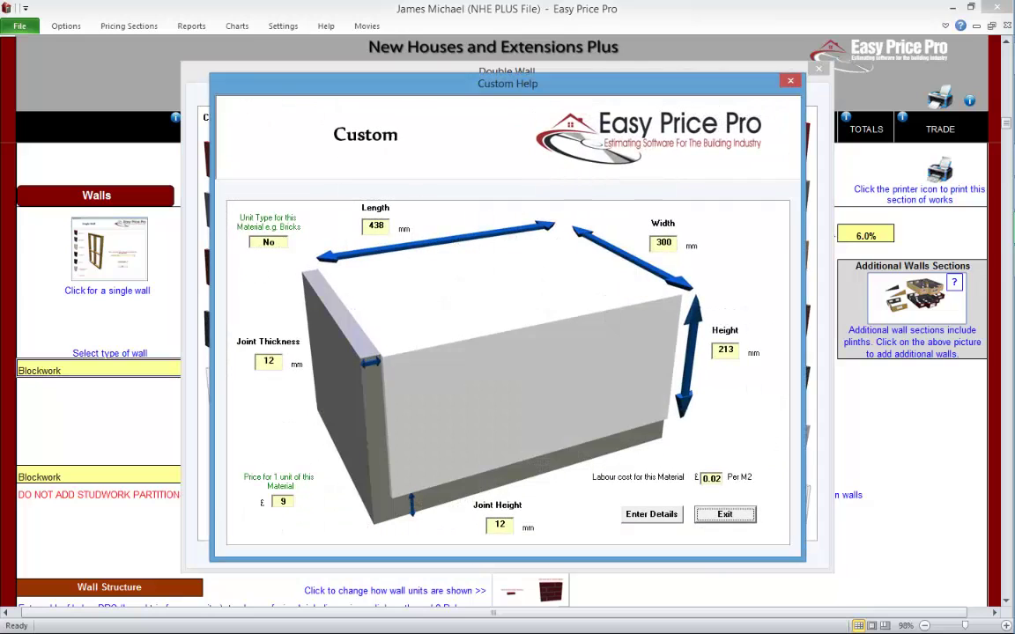
double_click(375, 226)
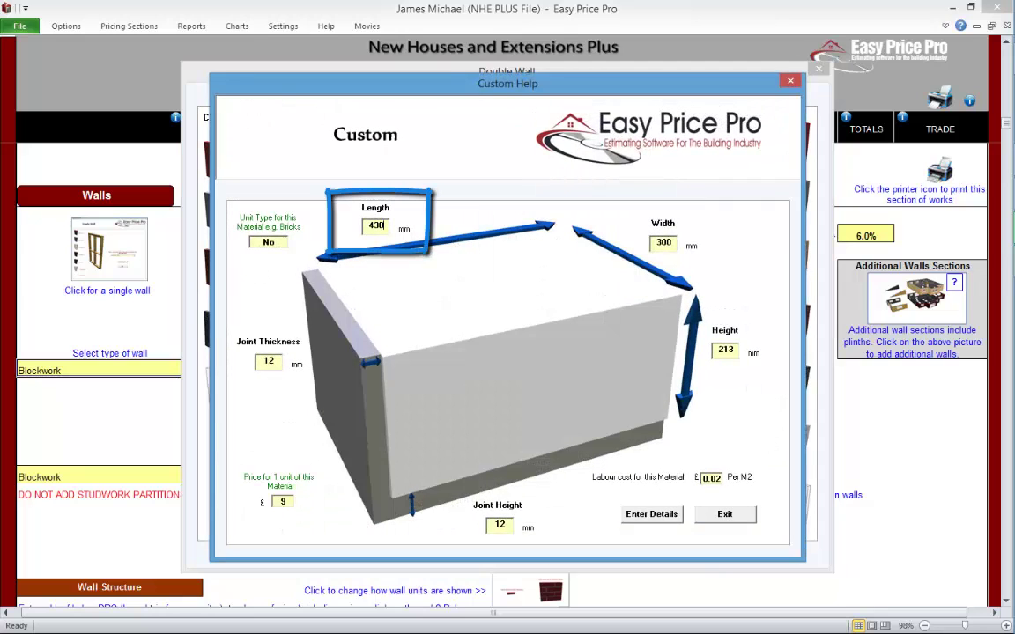
text(500)
double_click(725, 350)
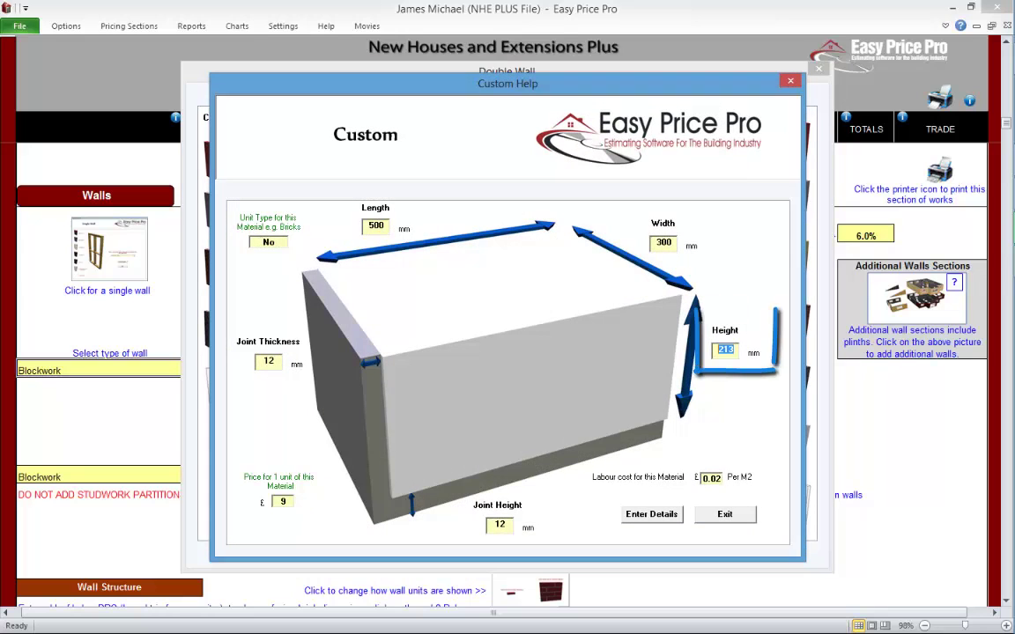
text(250)
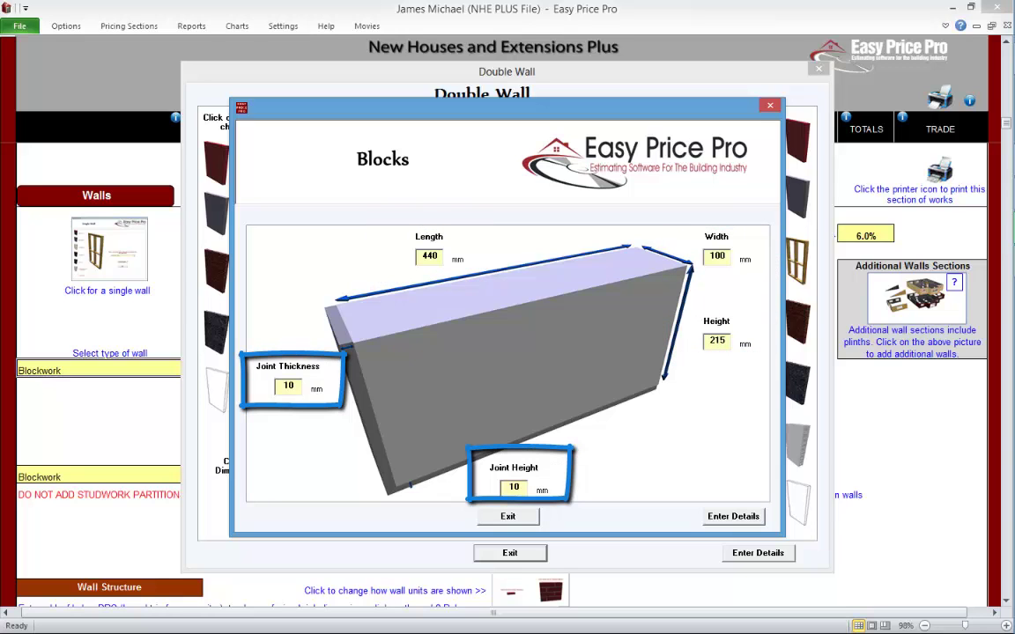
Step: Close the block dimensions, set the external brickwork material to Allowance per Thousand Bricks £500.00, and enter the double wall details
click(507, 516)
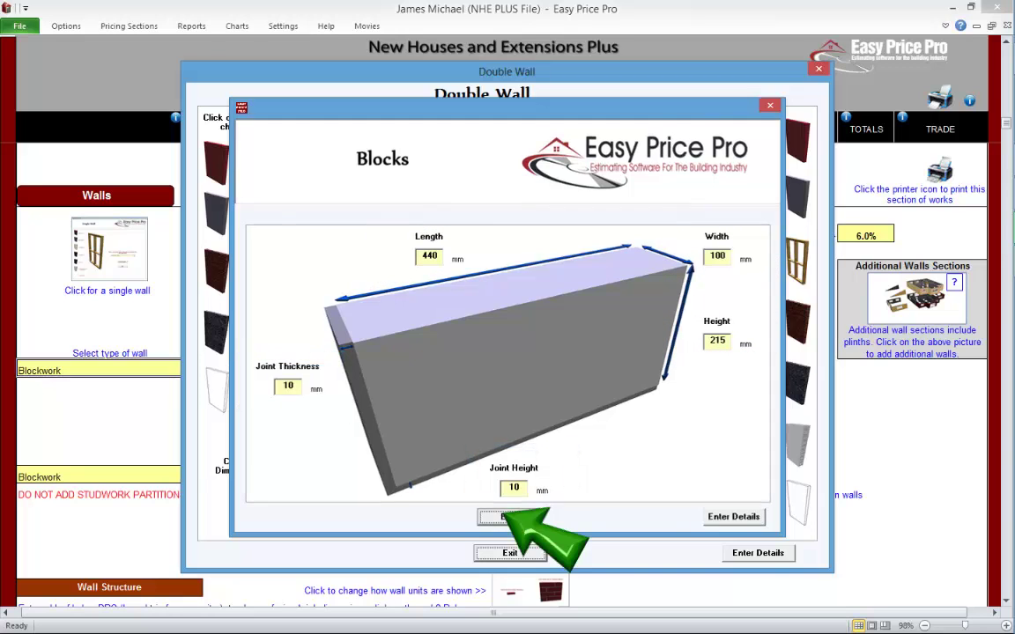
click(461, 526)
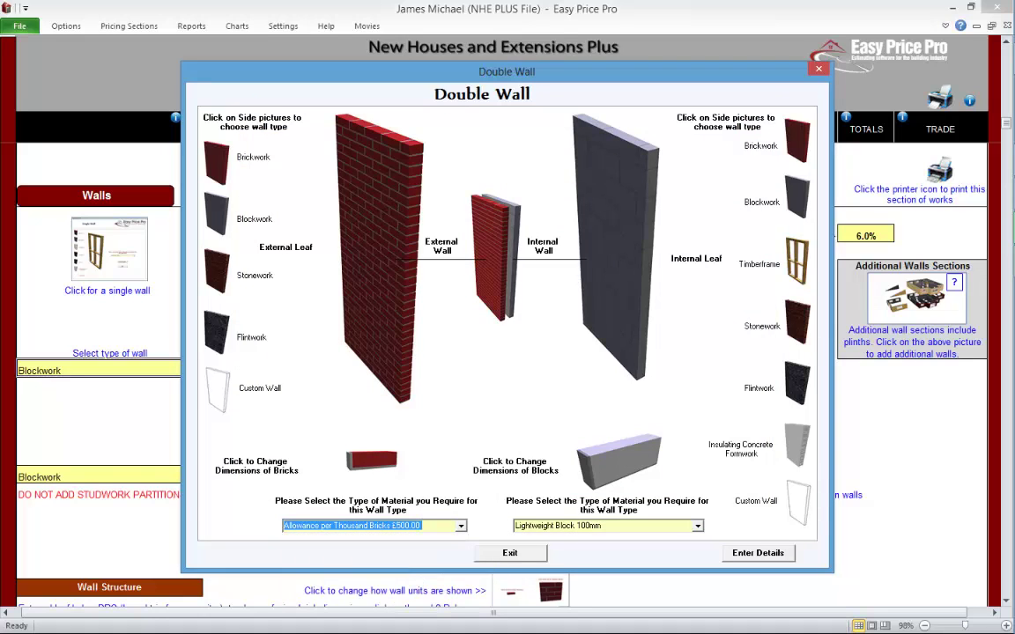
click(757, 553)
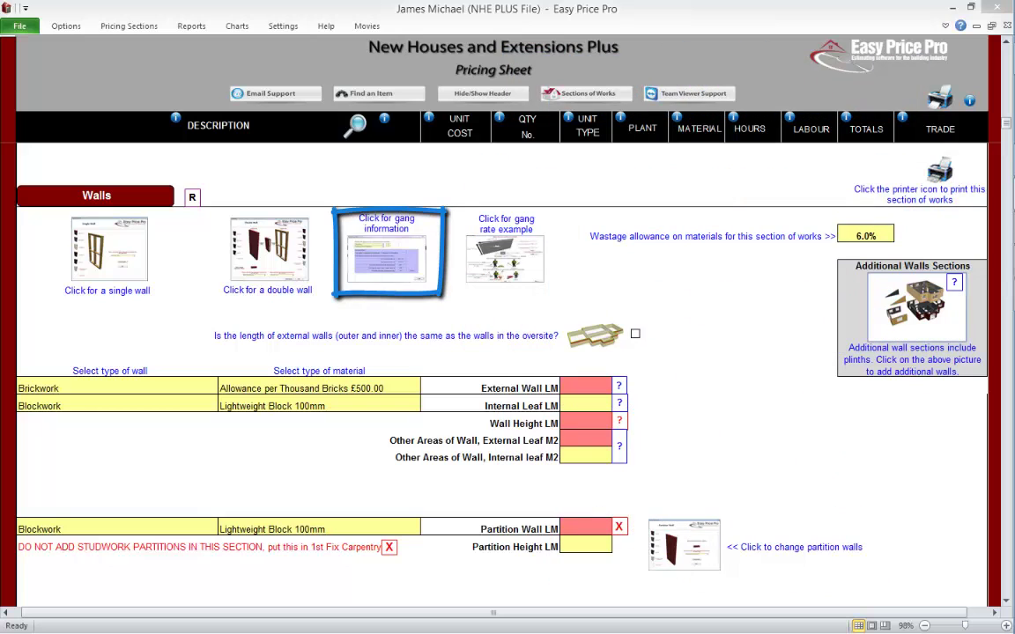
Step: Try the walls gang with 1 bricklayer and set the number of bricklayers back to 2
click(387, 258)
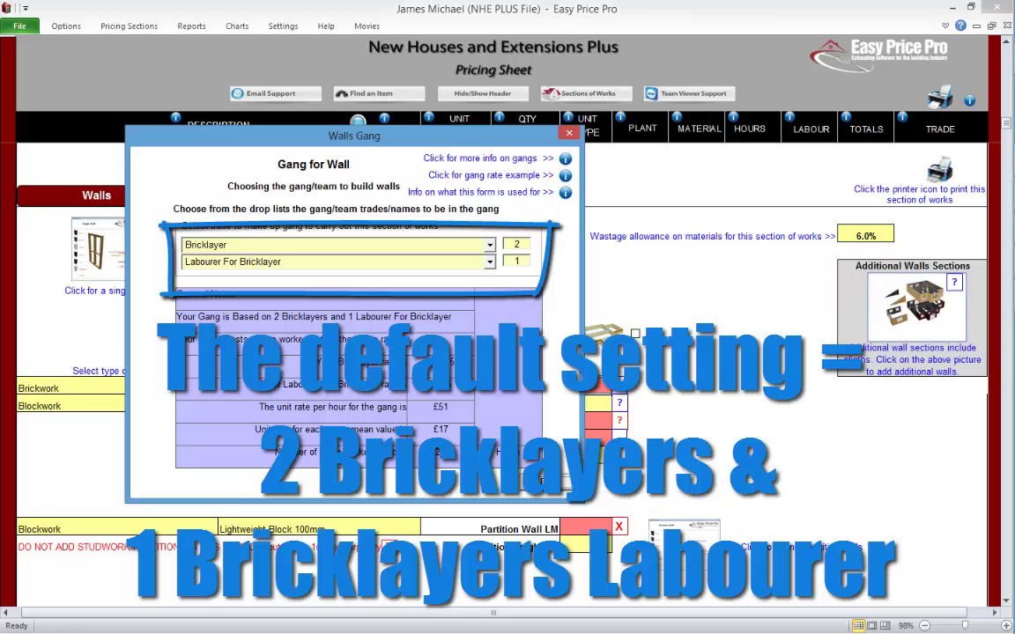
double_click(516, 244)
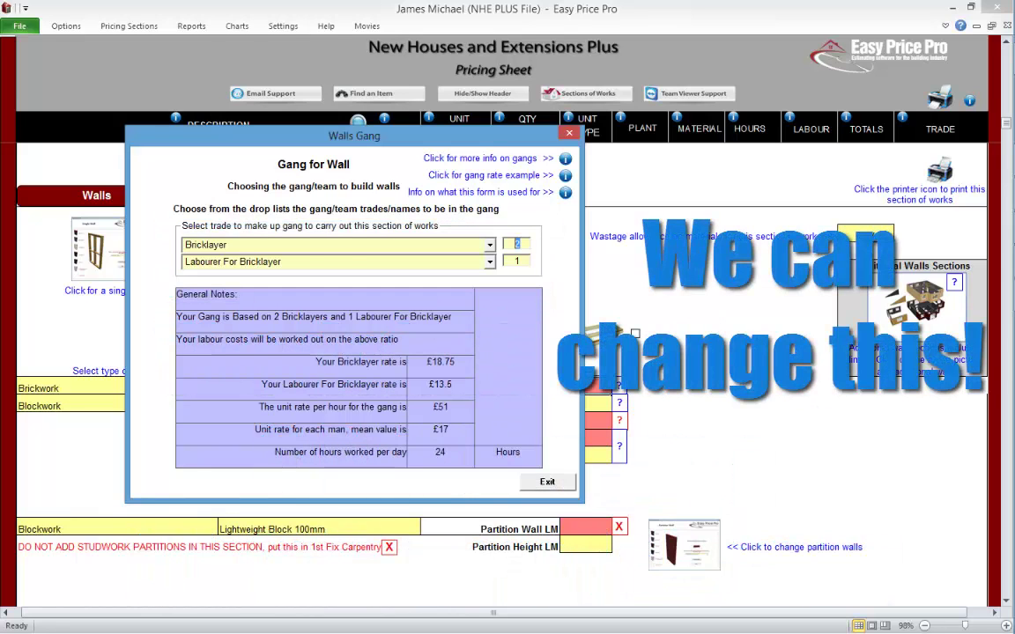
text(1)
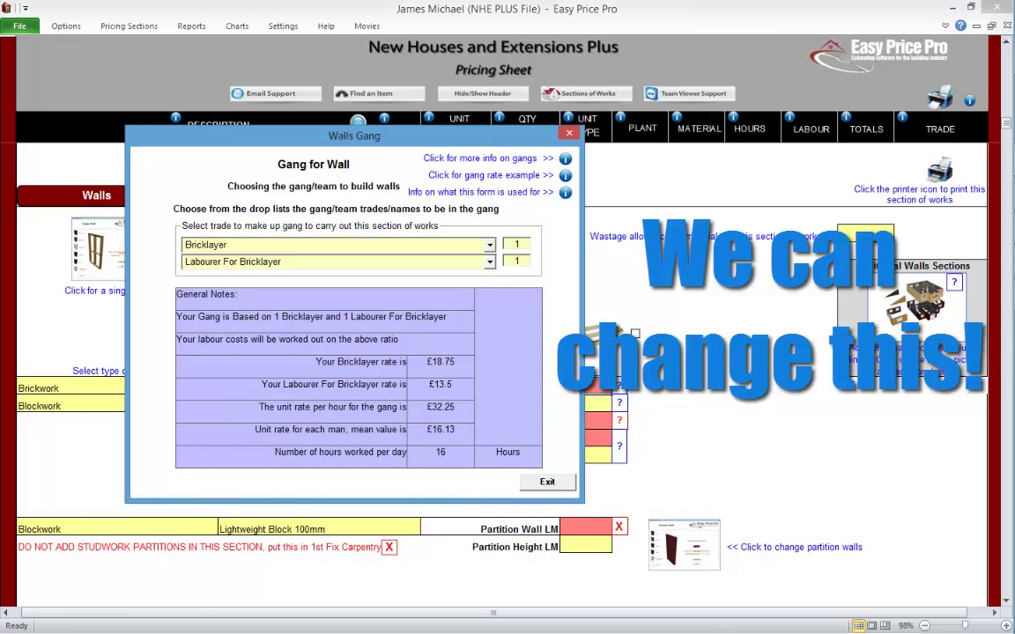
click(490, 245)
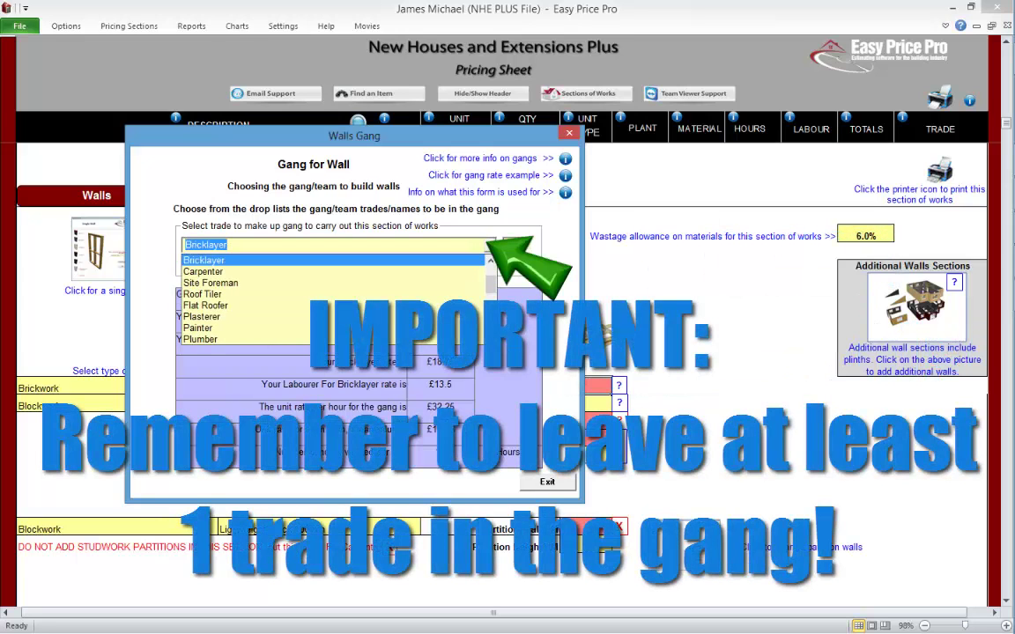
click(489, 245)
key(Tab)
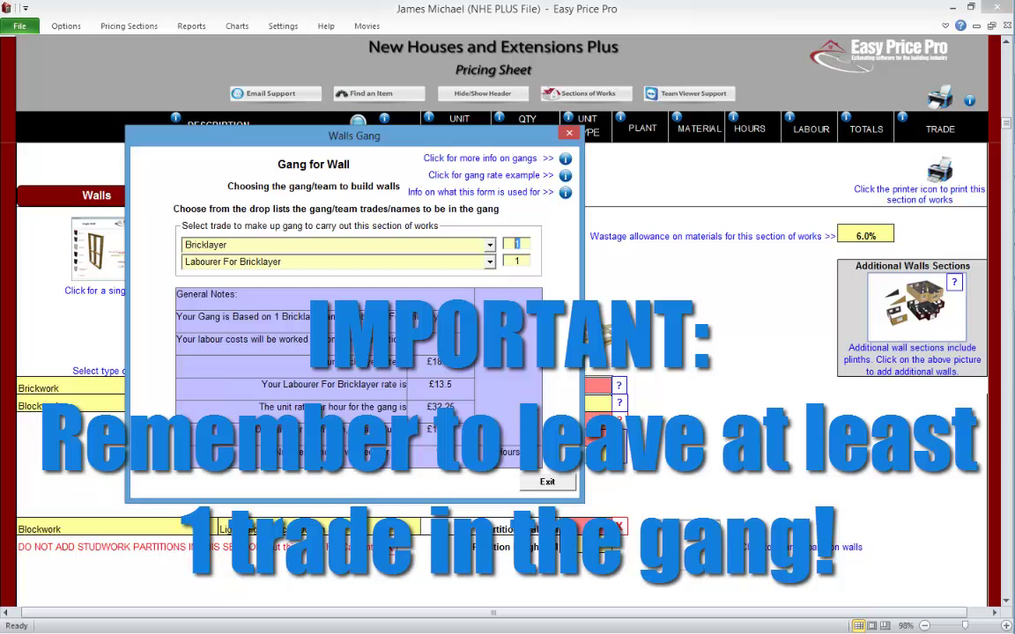
text(2)
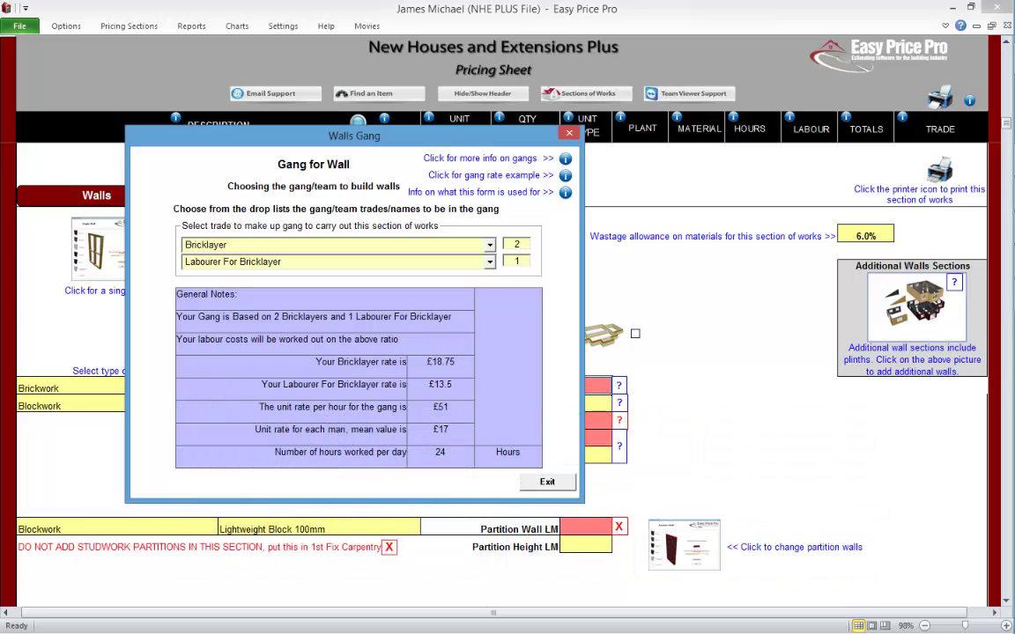
Step: Read the PDF explaining how gangs work, and leave the walls gang form
click(565, 158)
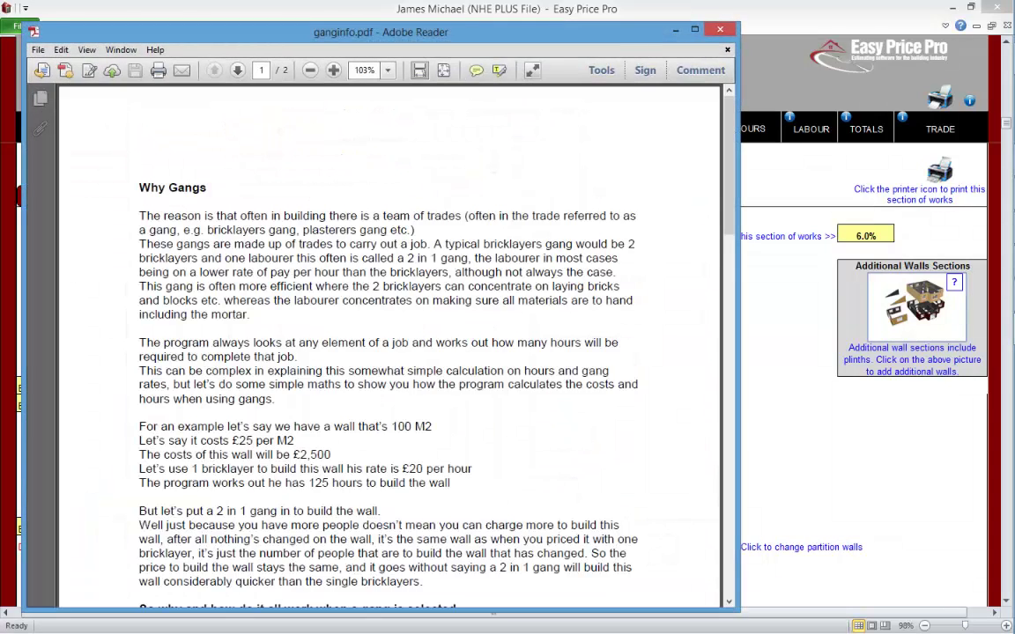
scroll(531, 190, down, 12)
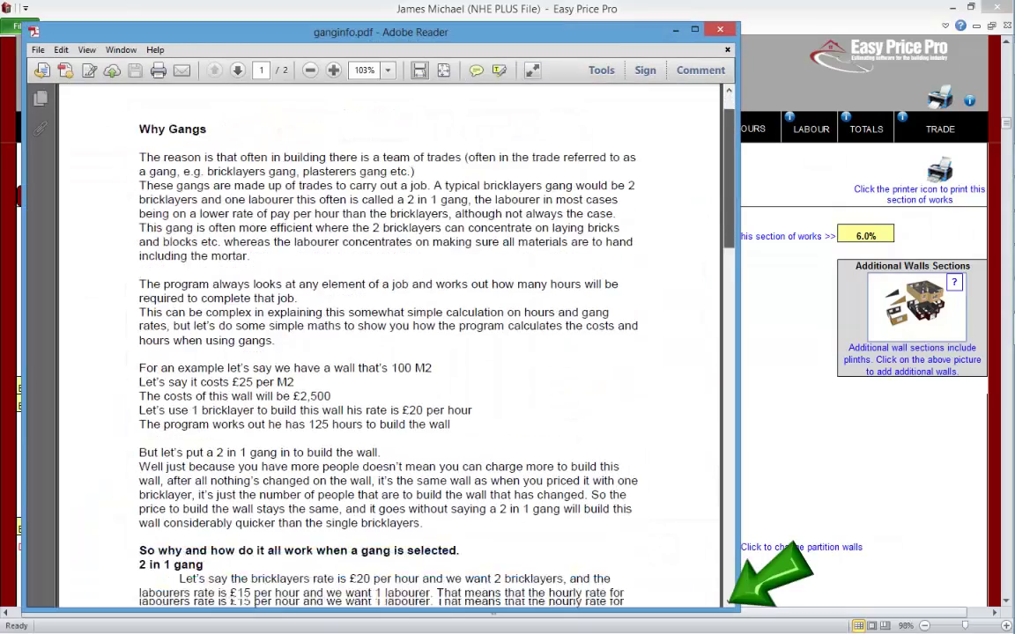
scroll(729, 602, down, 8)
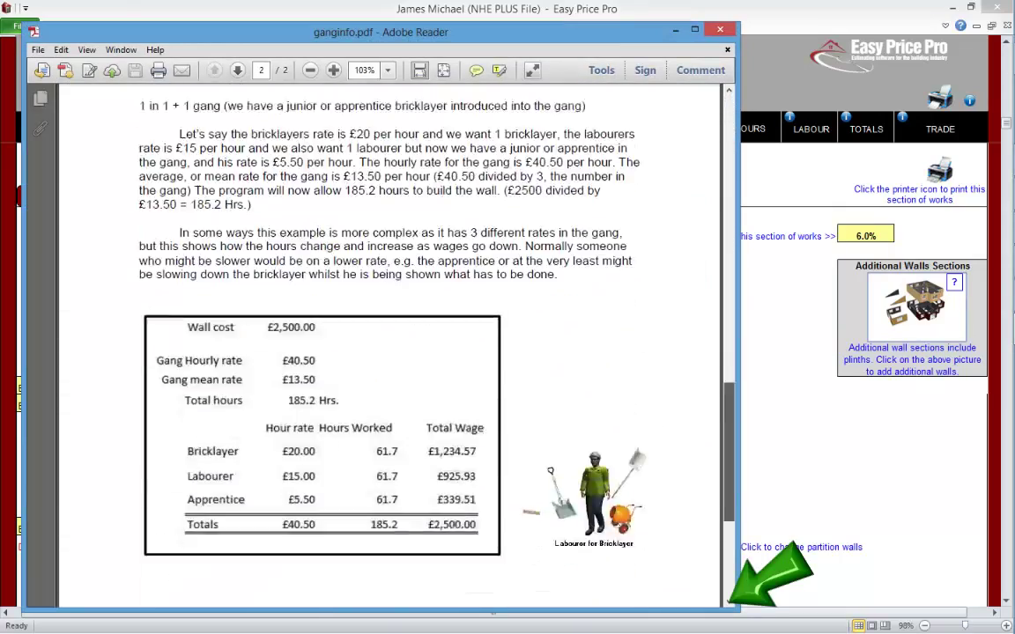
click(720, 29)
click(543, 483)
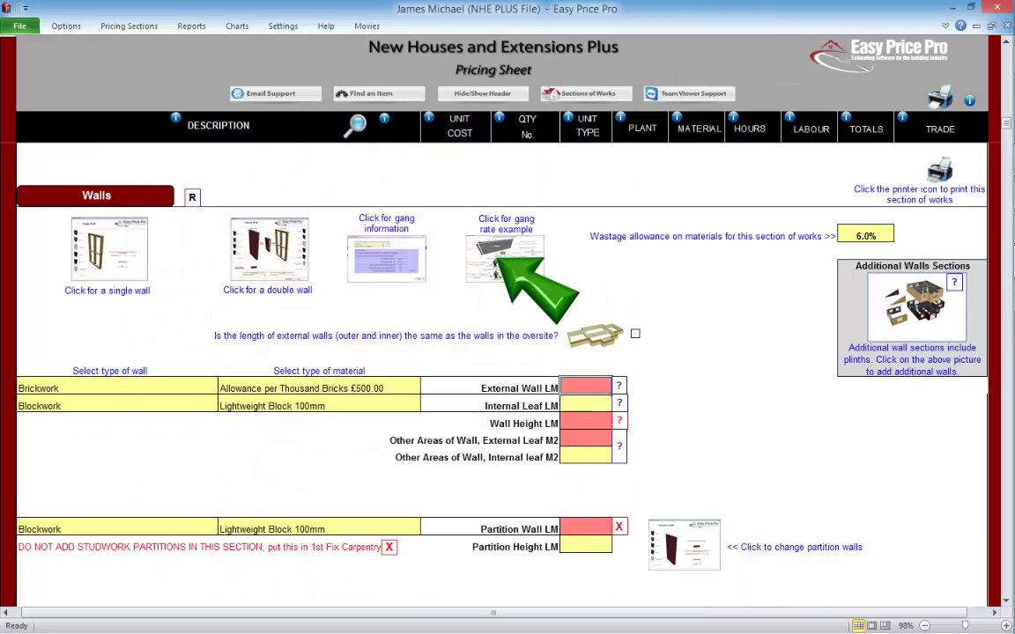
Step: Go through the gang rate example, from the sample wall and hourly rates to the breakdown of gang costs
click(504, 258)
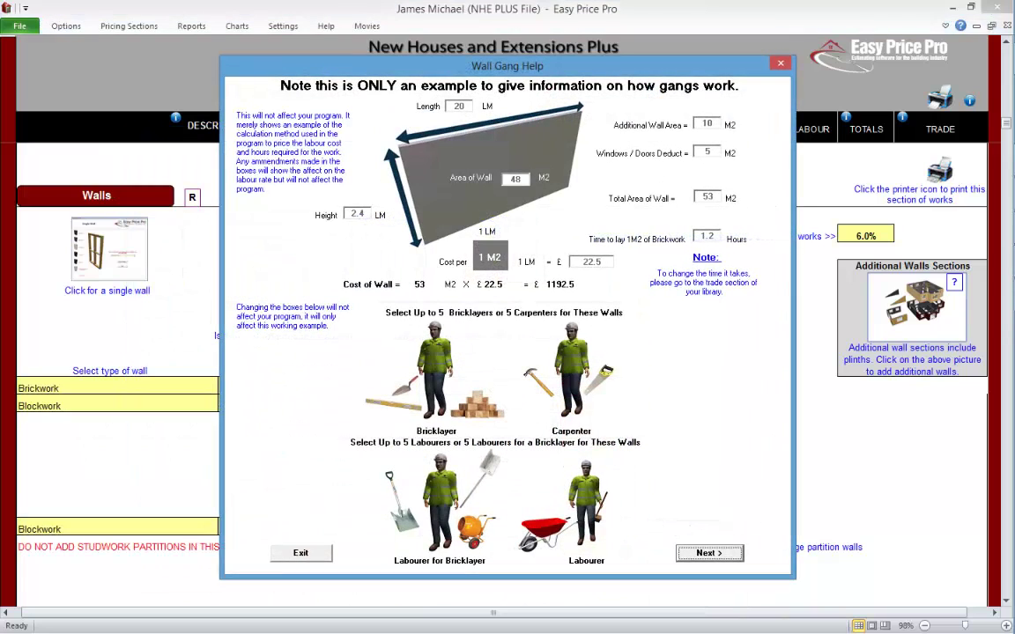
click(709, 552)
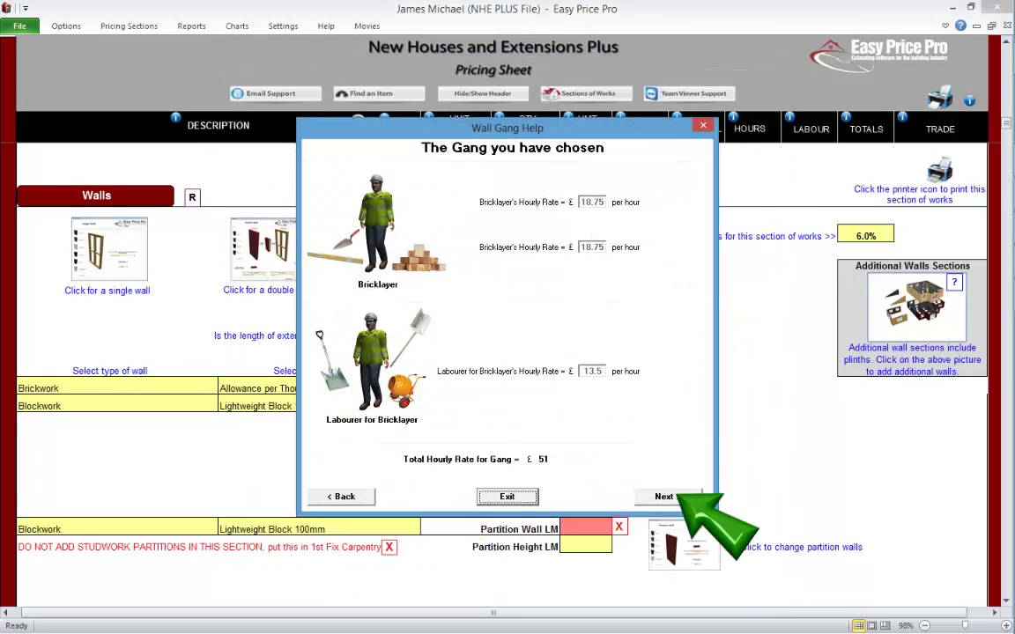
click(665, 497)
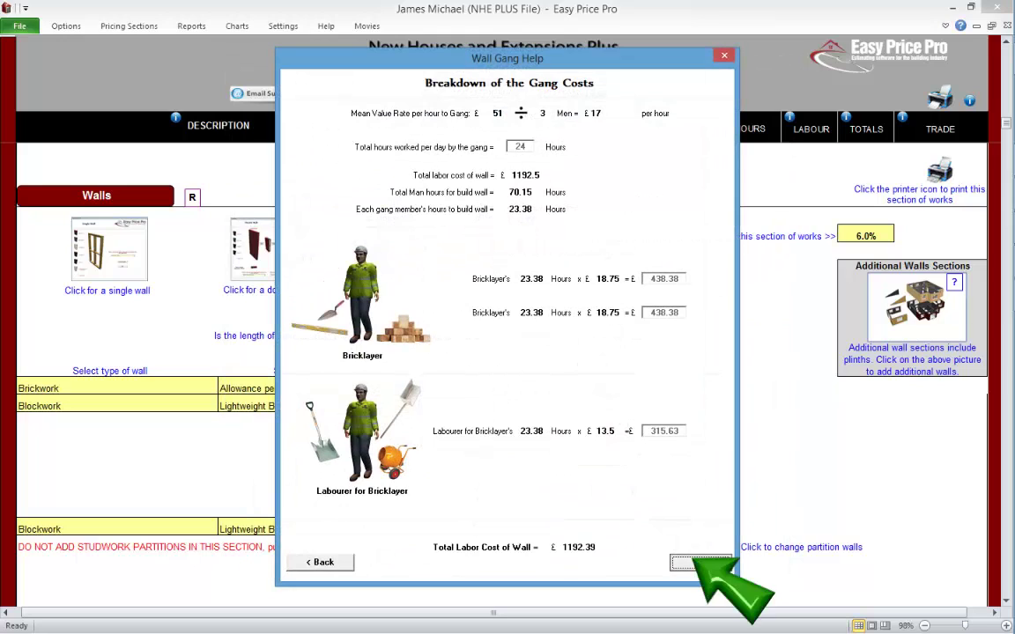
click(700, 562)
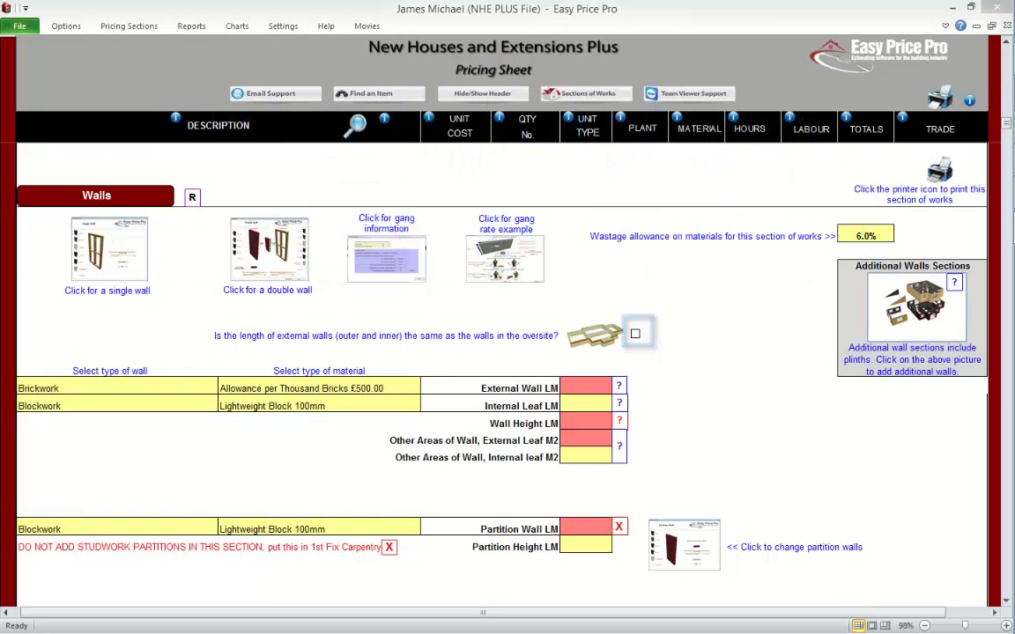
Step: Use the oversite wall lengths for the external and internal walls, and view the accompanying wall illustration
click(635, 334)
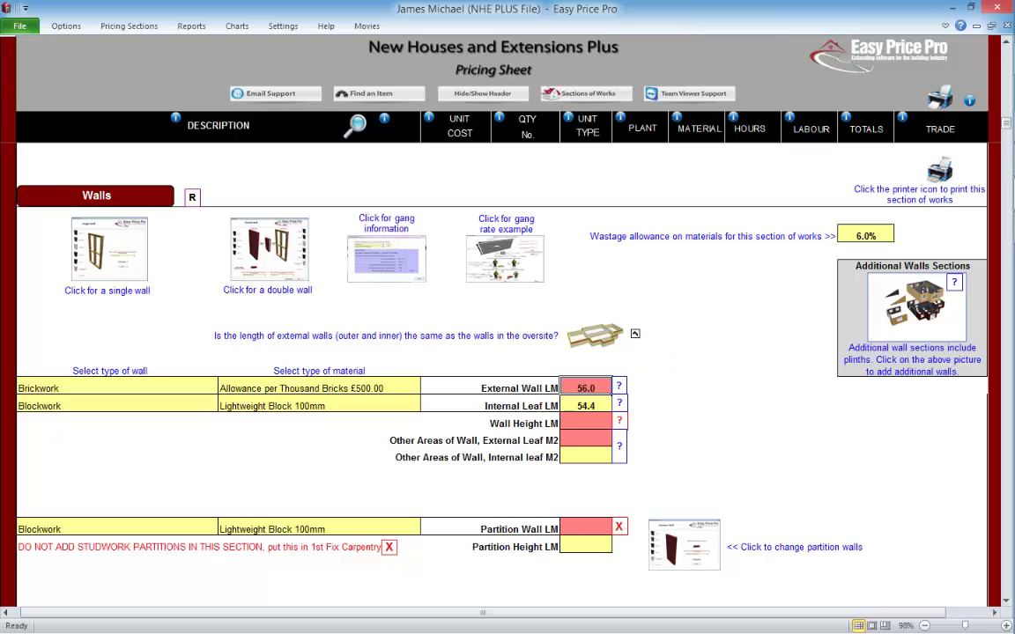
click(592, 332)
click(347, 299)
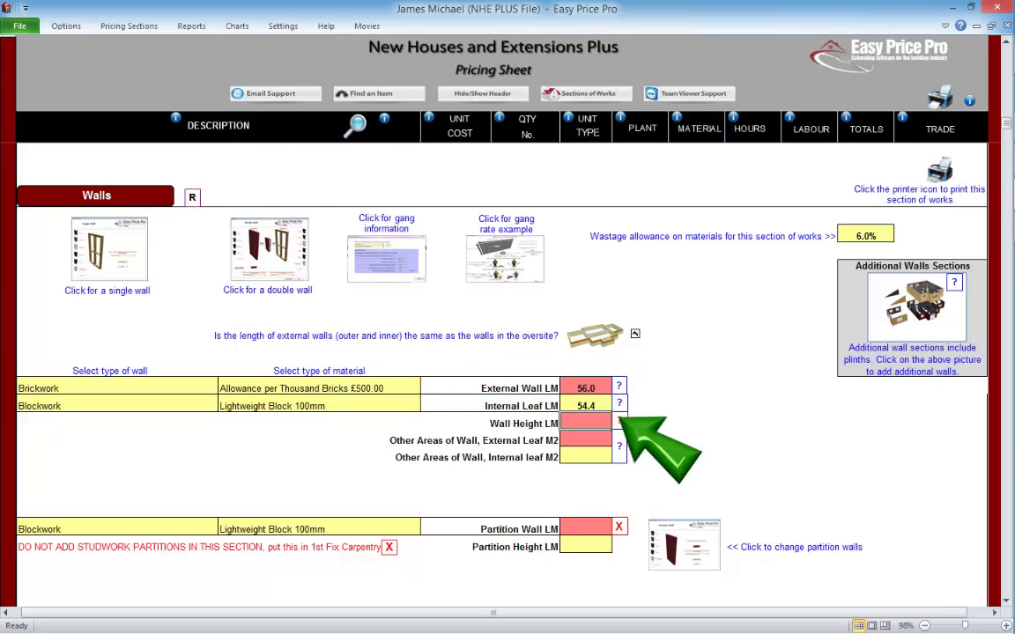
Step: Set the wall height to 2.4 m through its illustrated height form and enter it on the pricing sheet
click(619, 420)
text(2.4)
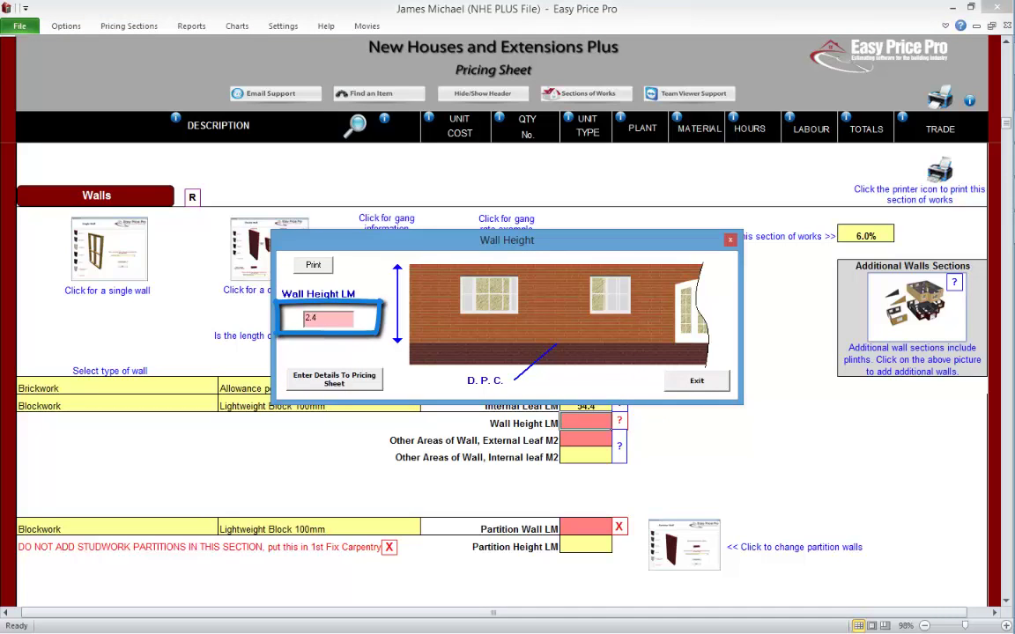
click(343, 380)
Step: Set the other wall areas to 7.5 m² for both leaves, and view the illustration of additional walls such as gables
click(585, 440)
text(7.5)
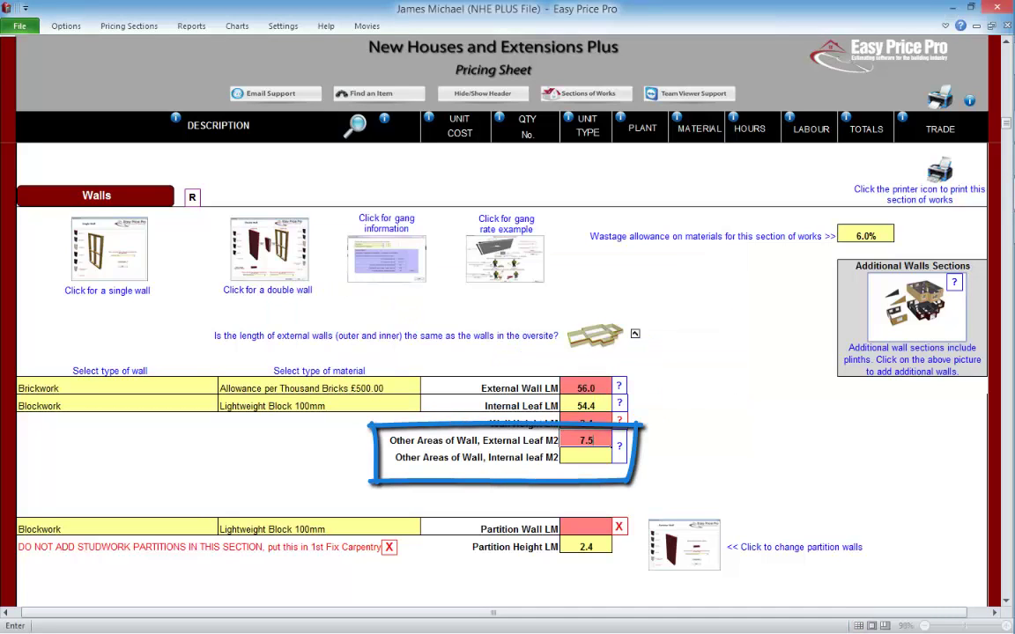
key(Return)
text(7.5)
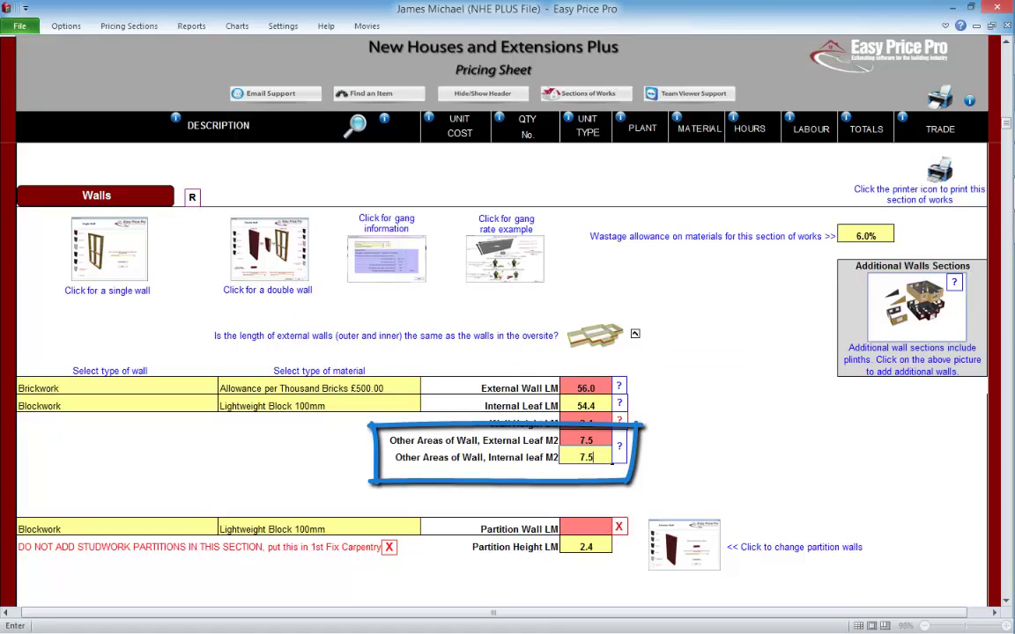
key(Return)
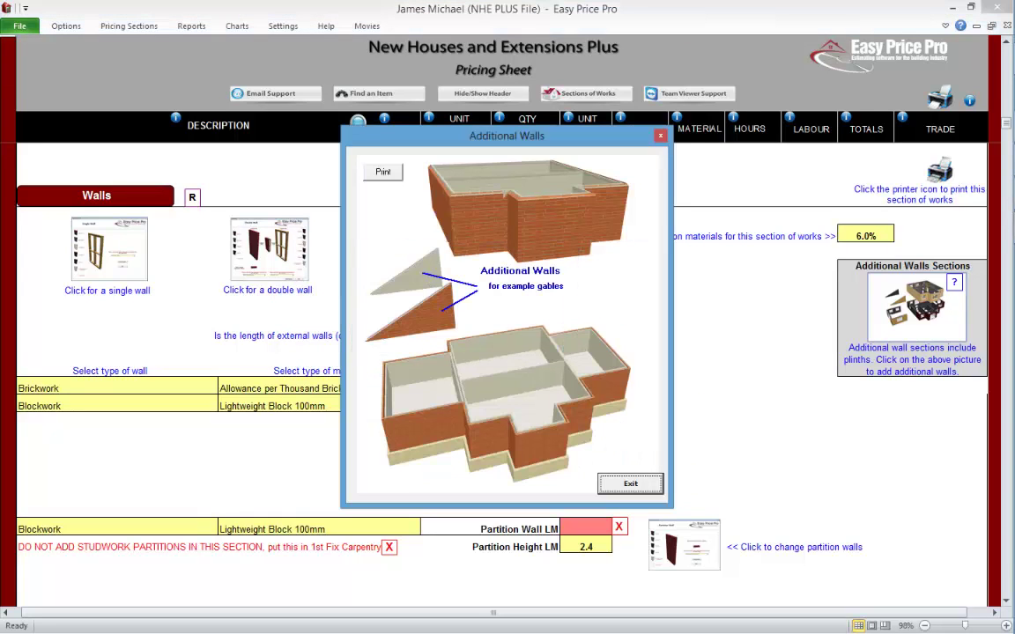
click(630, 484)
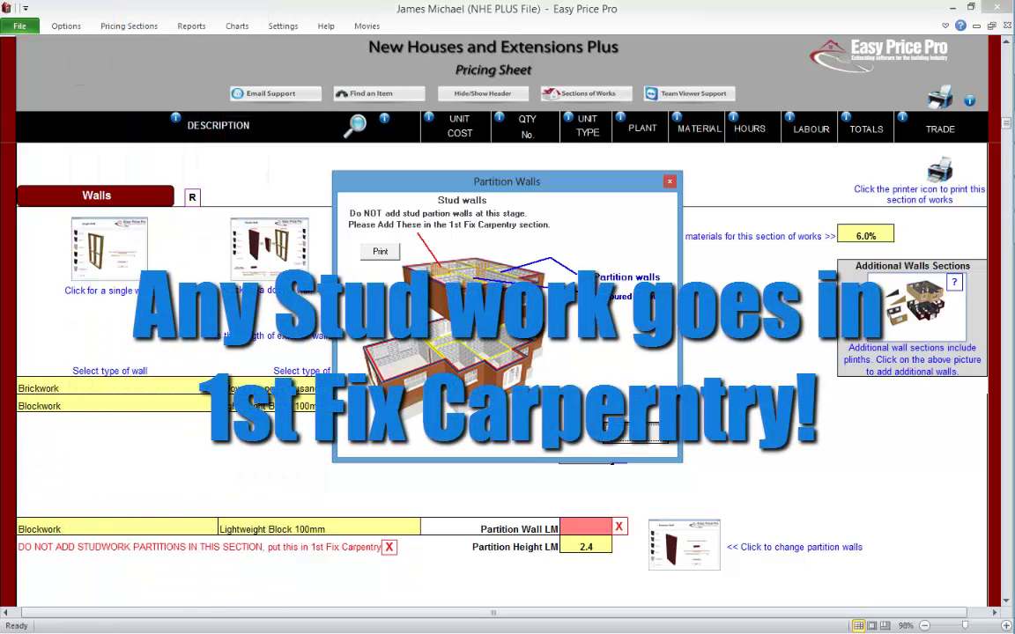
Step: Close the partition walls note and set the partition wall length to 83.7 m
click(635, 433)
click(585, 527)
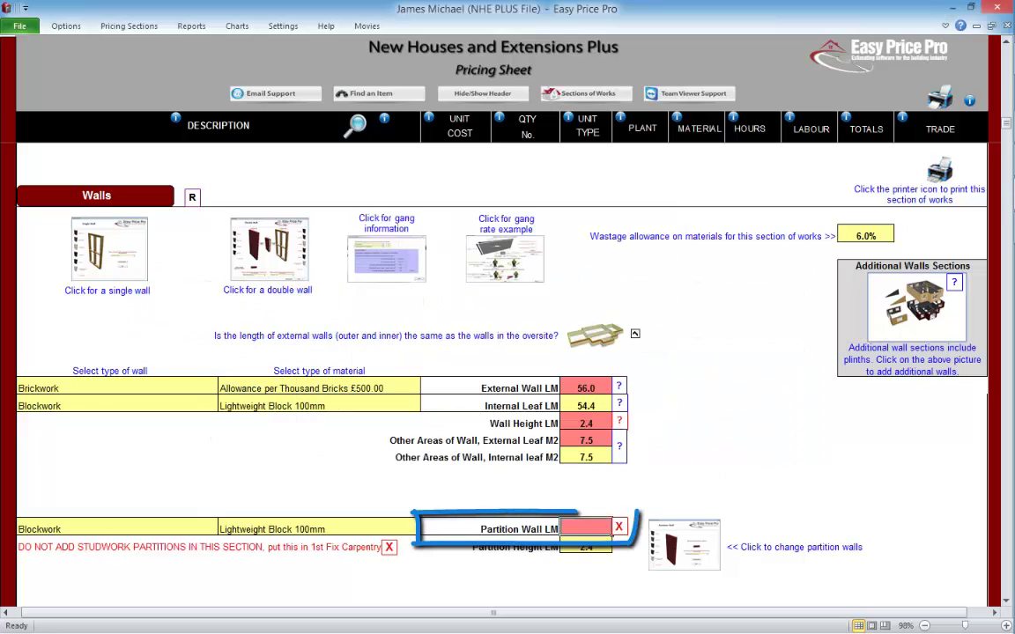
text(83.7)
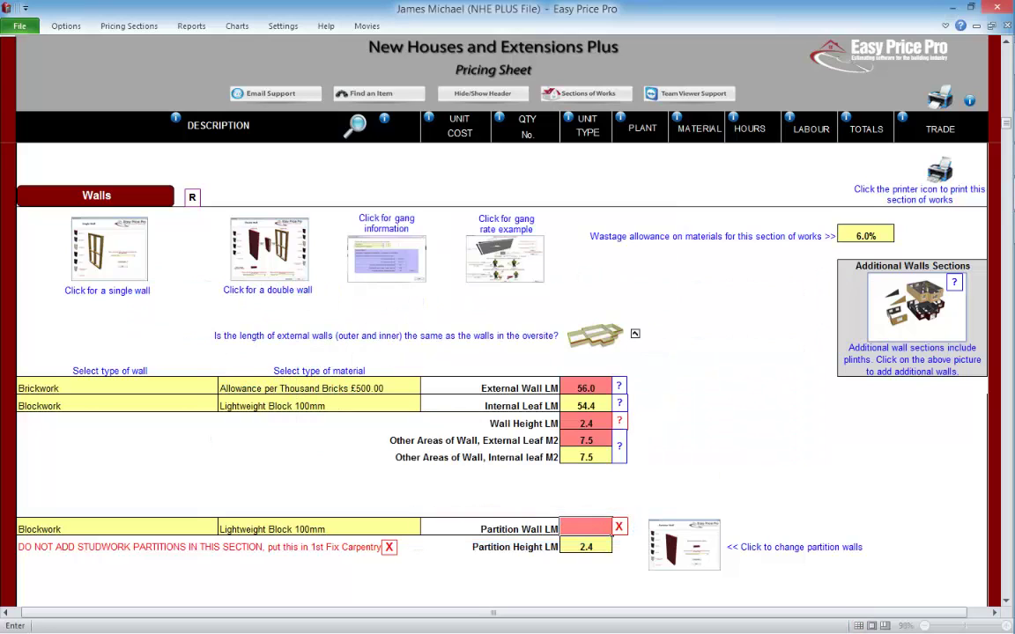
key(Return)
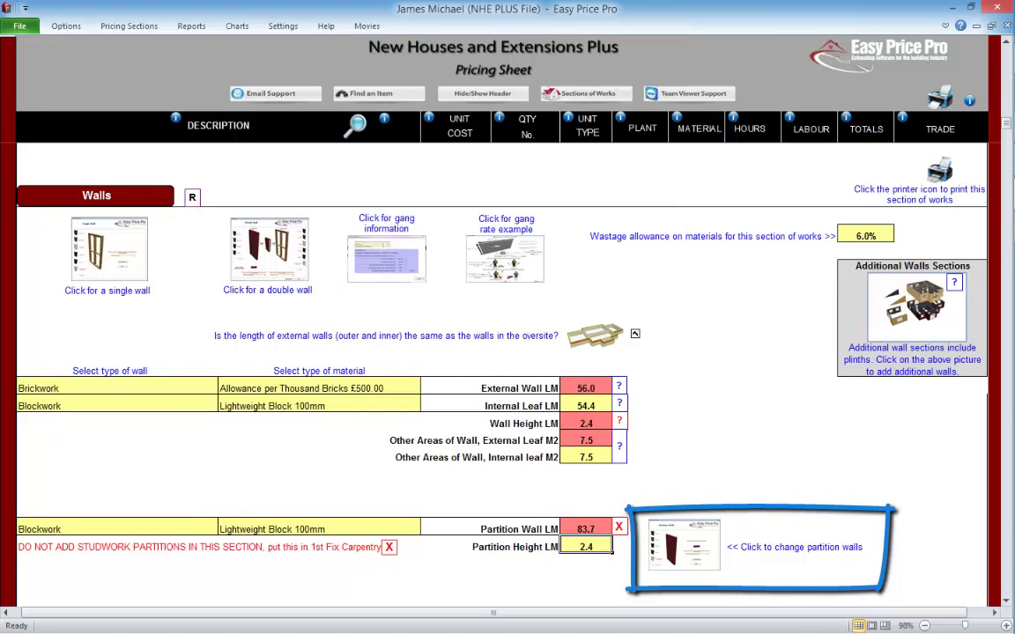
Step: Look over the partition wall type and material choices and leave them as they are
click(688, 543)
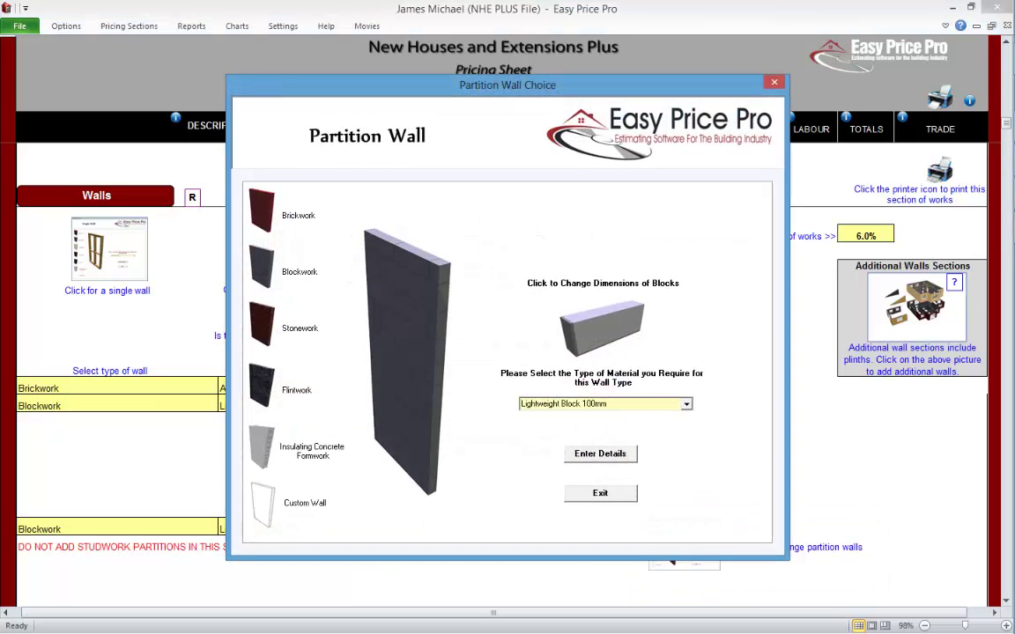
click(602, 495)
click(600, 494)
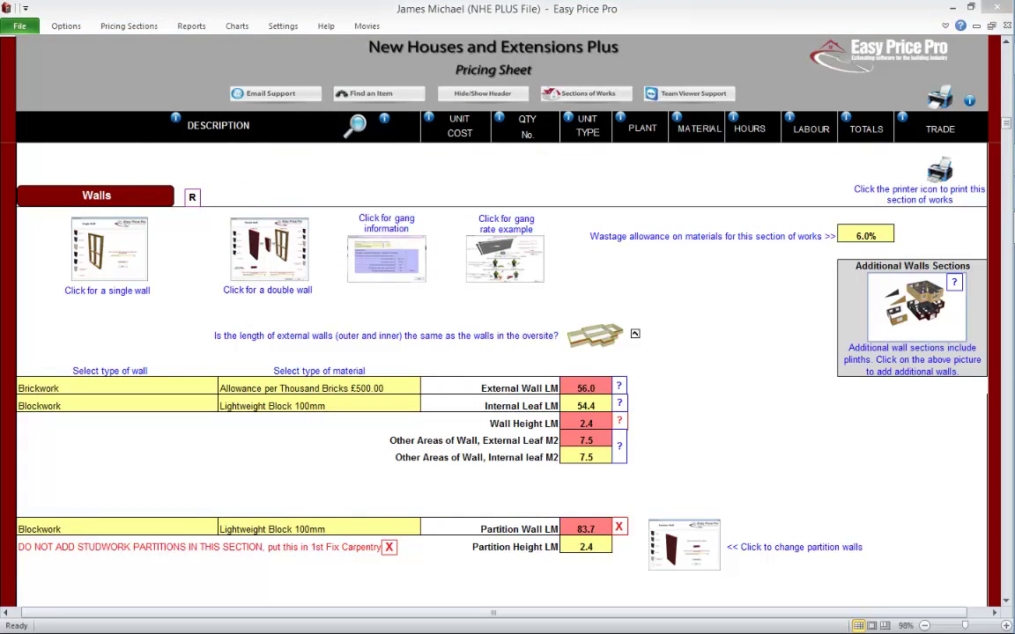
Step: Read the help on pricing more complex walls and how the walls are broken into sections
click(953, 282)
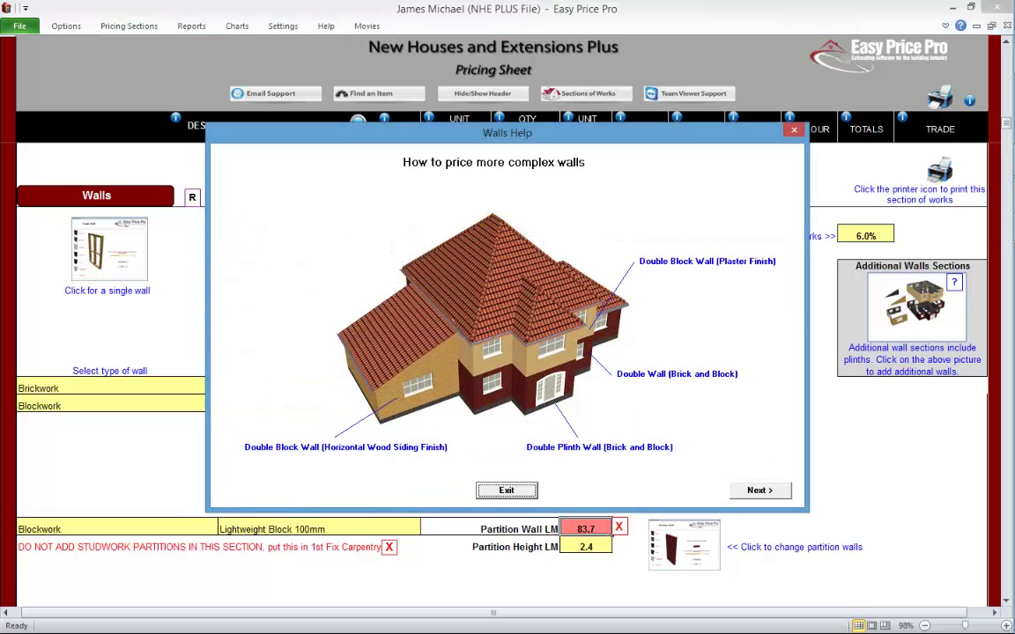
click(760, 490)
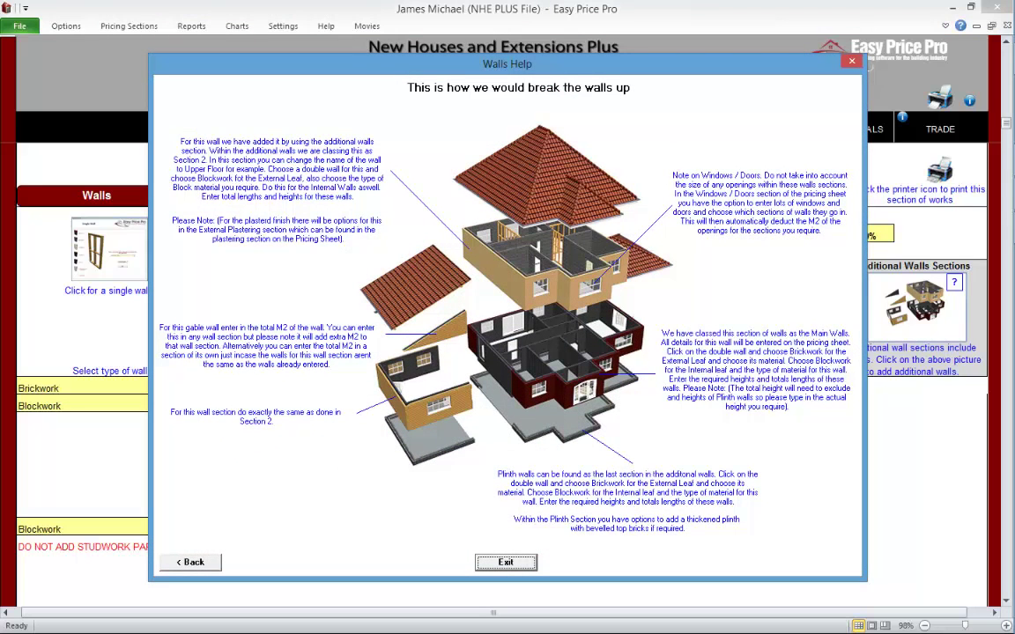
click(511, 561)
Step: Open the additional walls sections and look through Sections 3 and 4
click(898, 299)
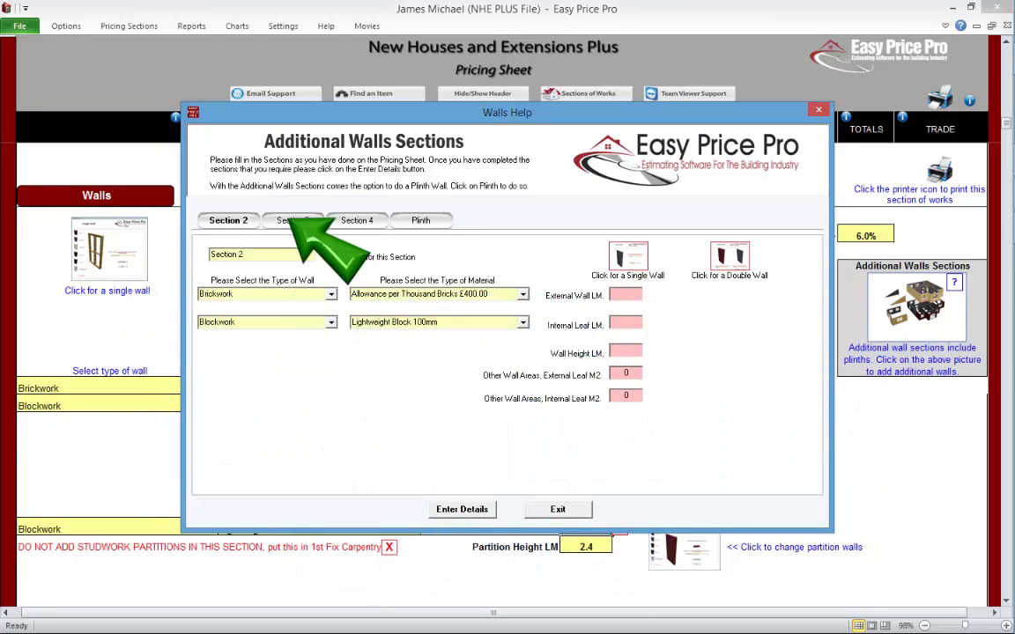
click(293, 220)
click(356, 220)
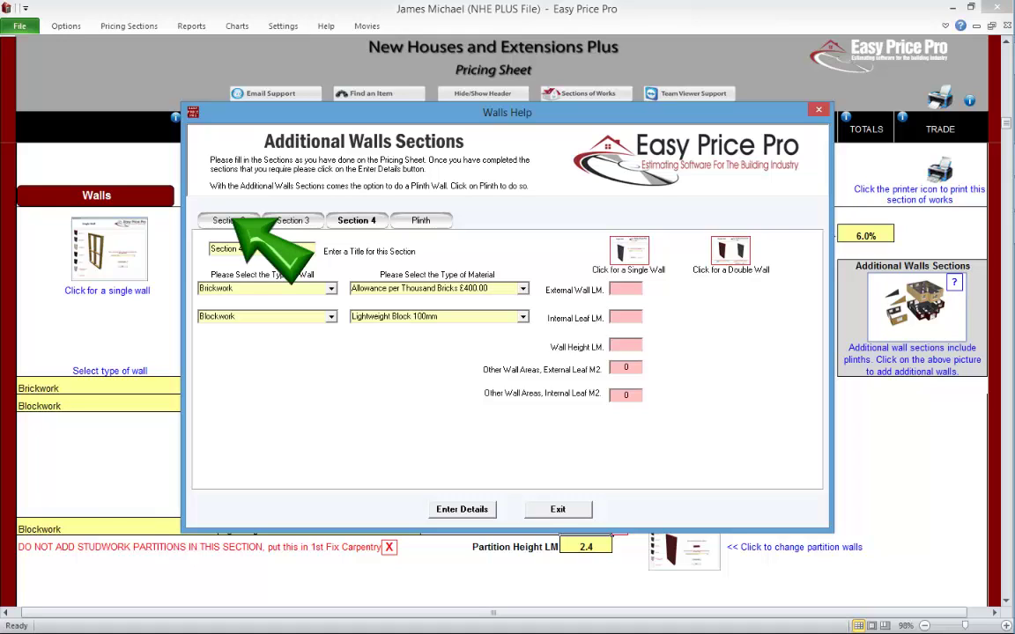
Step: Title Section 2 of the additional walls "1st Floor Walls"
click(228, 220)
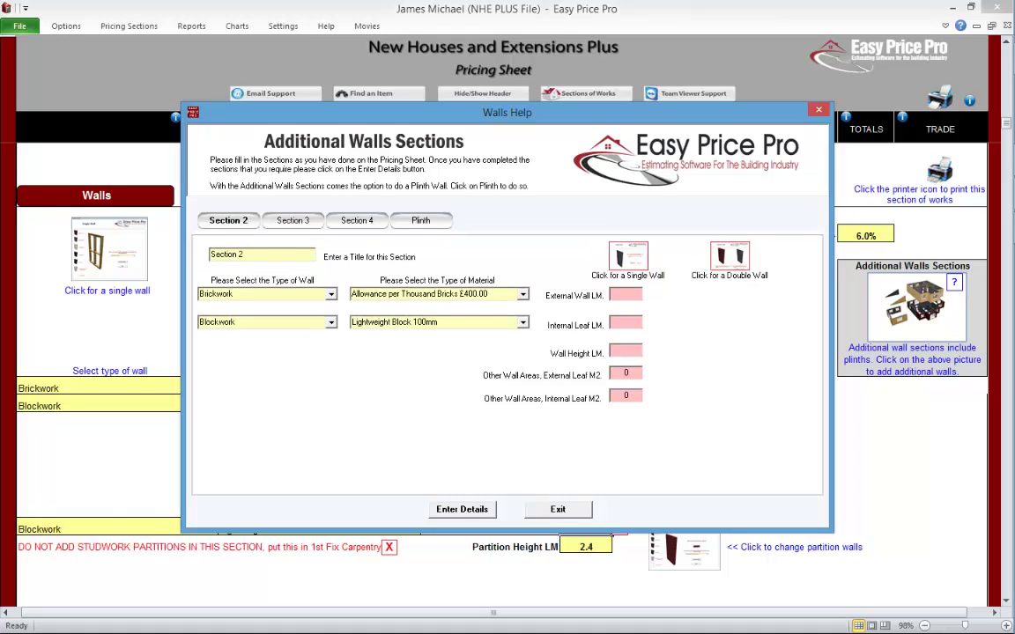
click(227, 255)
text(1)
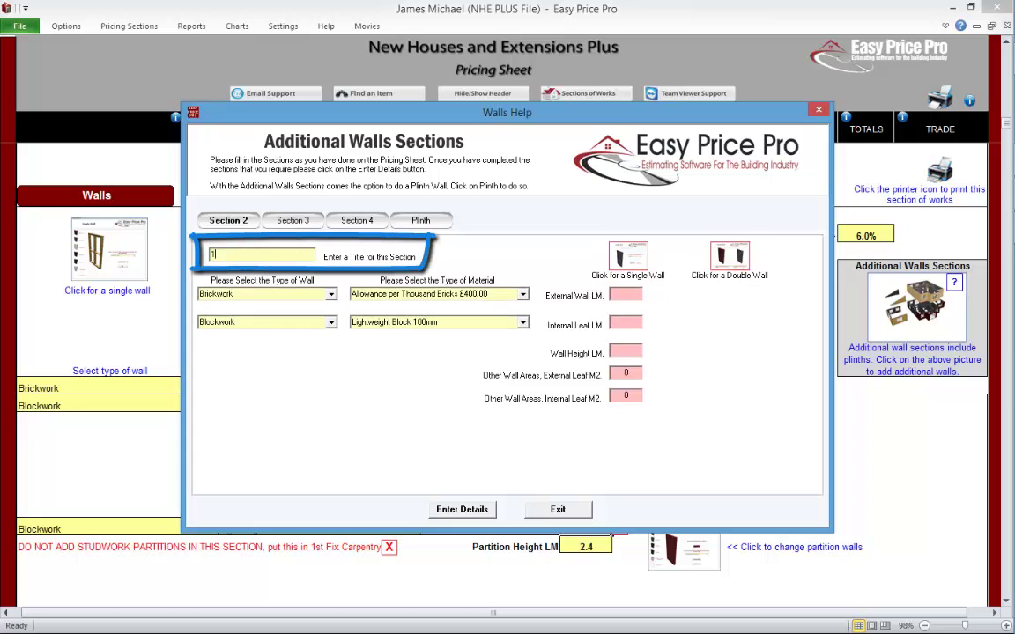
text(st Floo)
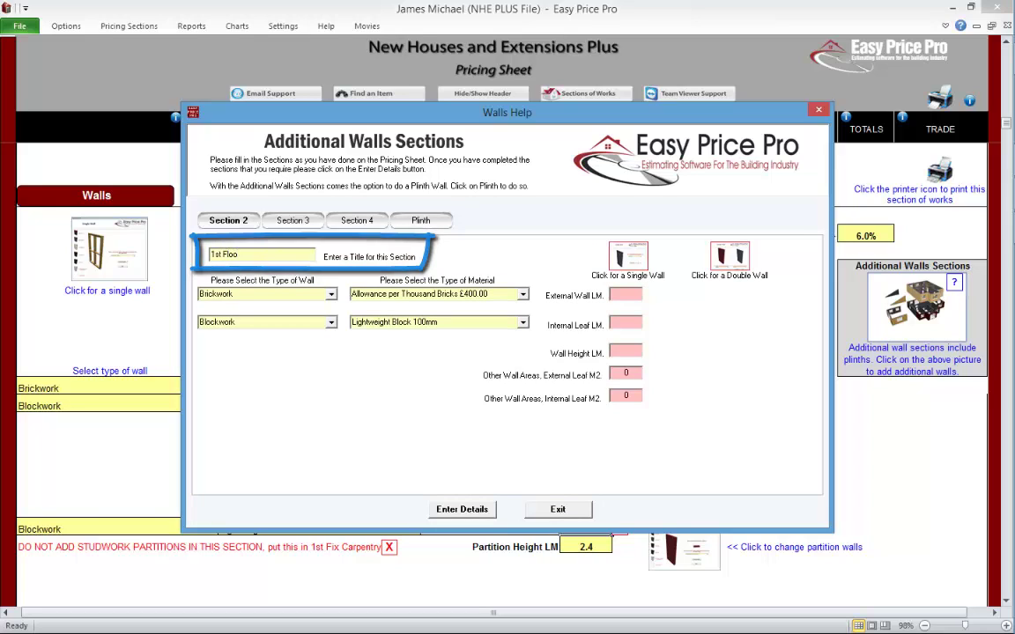
text(r Walls)
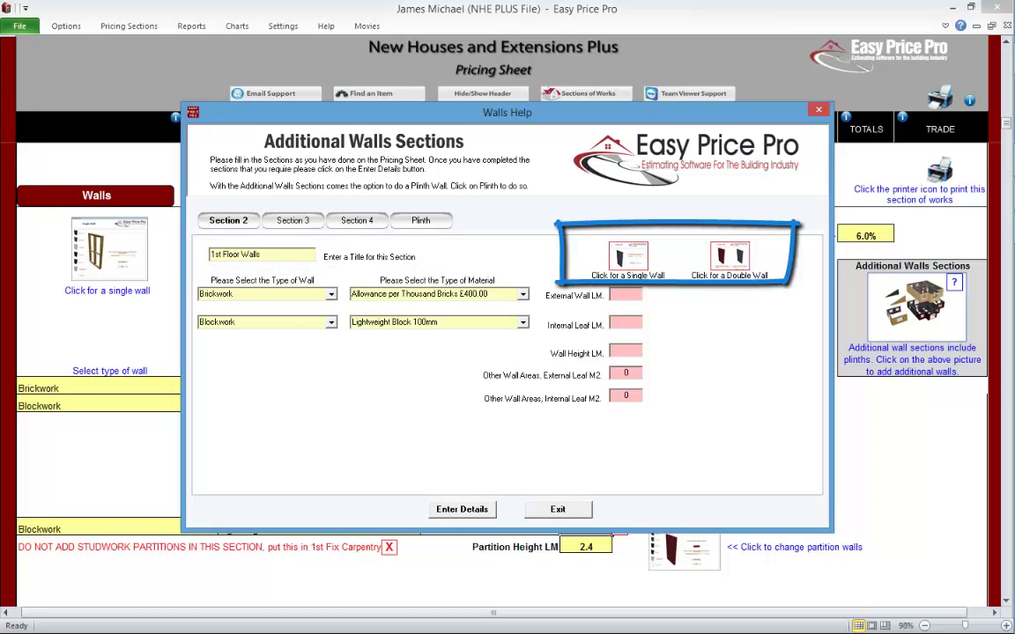
Step: Check Section 2's double wall types without changing them and enter external wall 39 LM, internal leaf 38.5 LM and wall height 2.3 LM
click(729, 256)
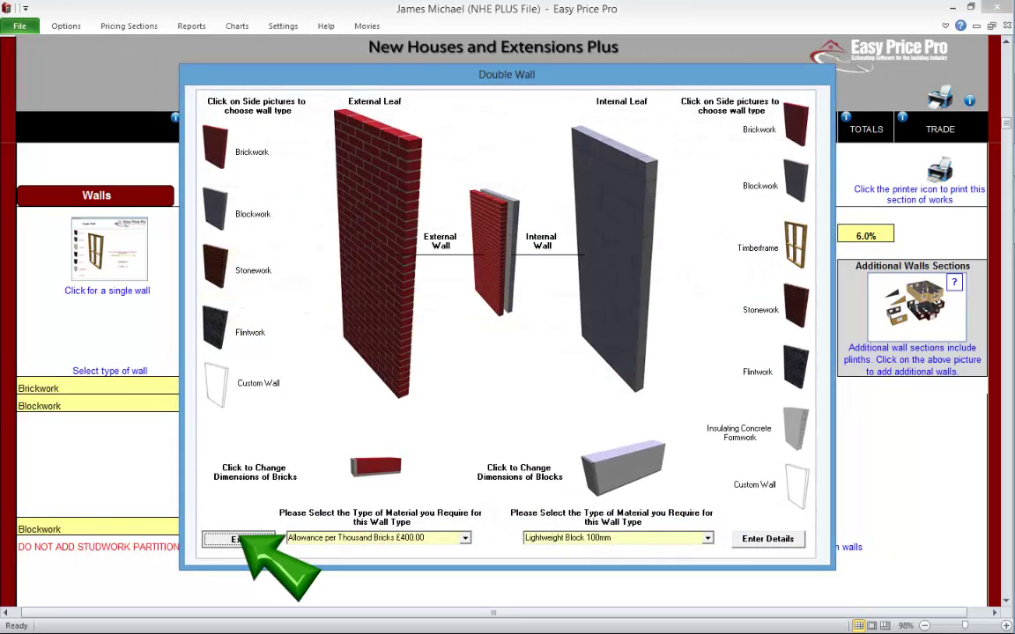
click(238, 538)
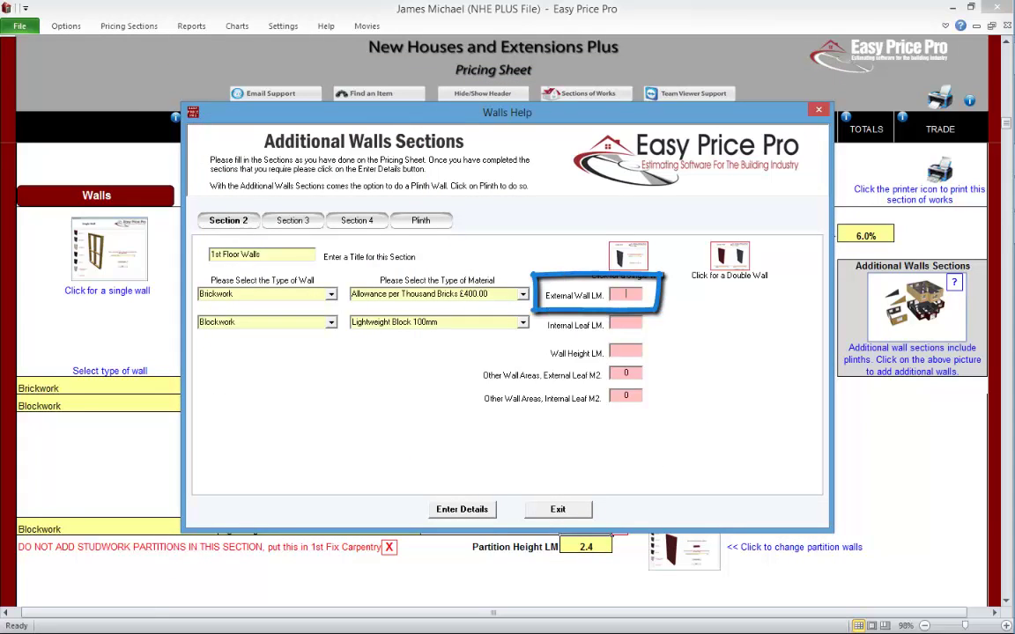
text(39)
click(625, 322)
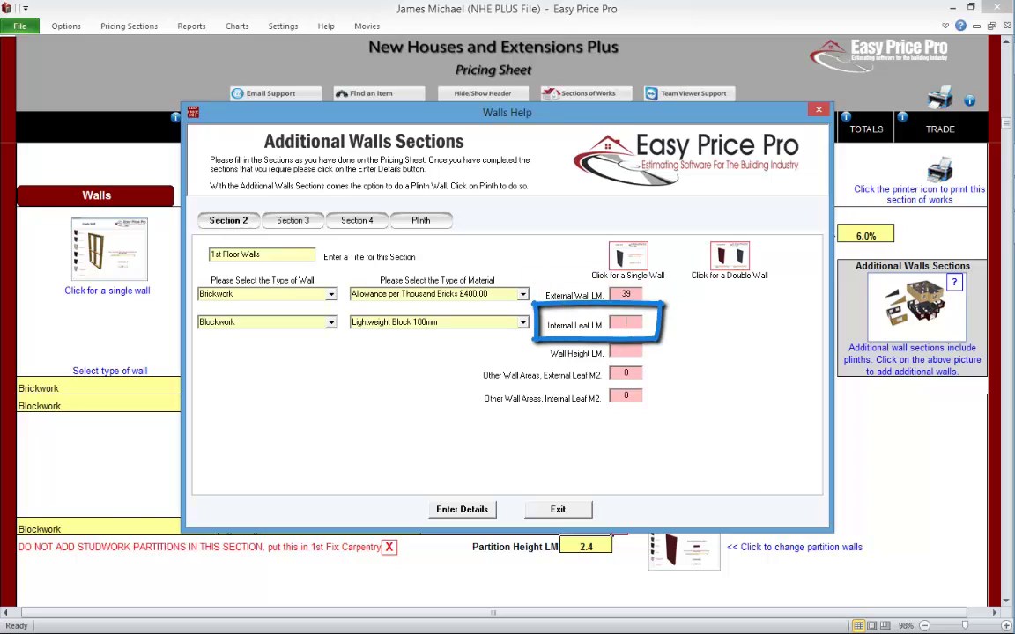
text(38.5)
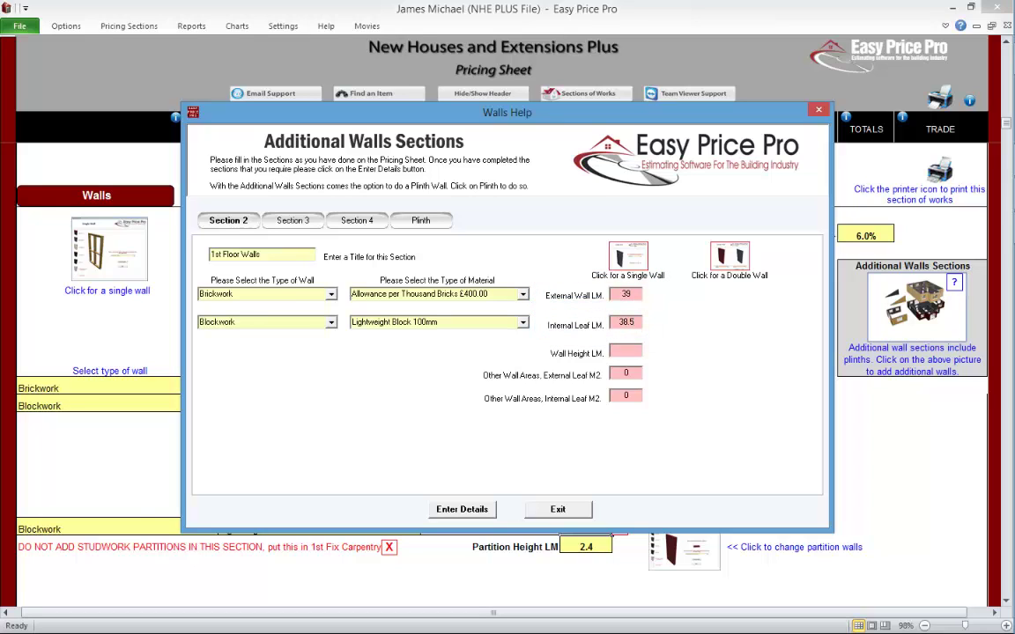
click(626, 351)
text(2.3)
Step: Set Section 3's double wall to a Flintwork external leaf using the material Flints Small per tonne
click(288, 219)
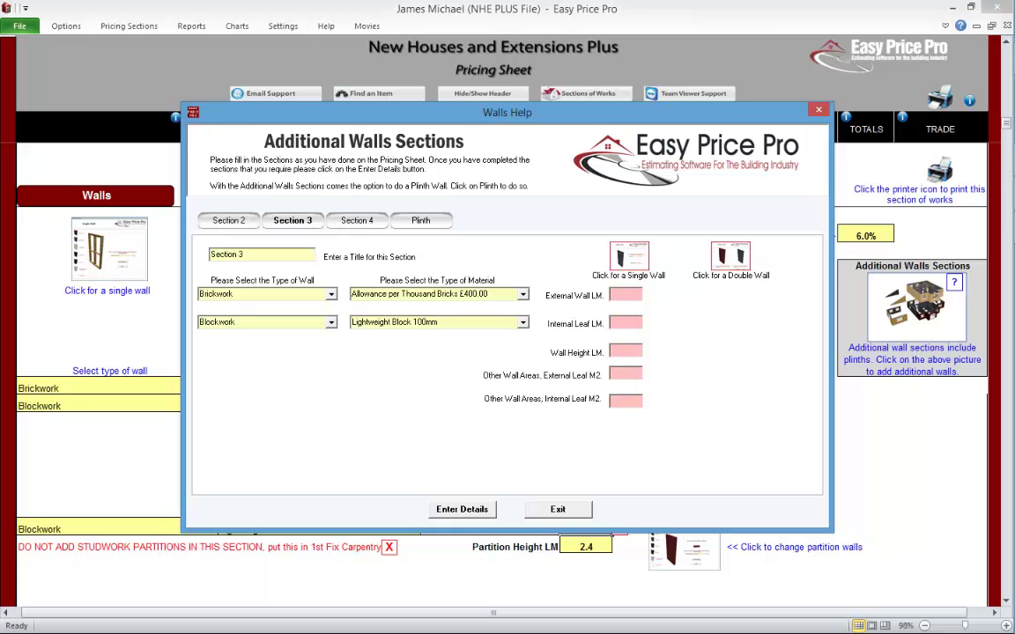
click(729, 256)
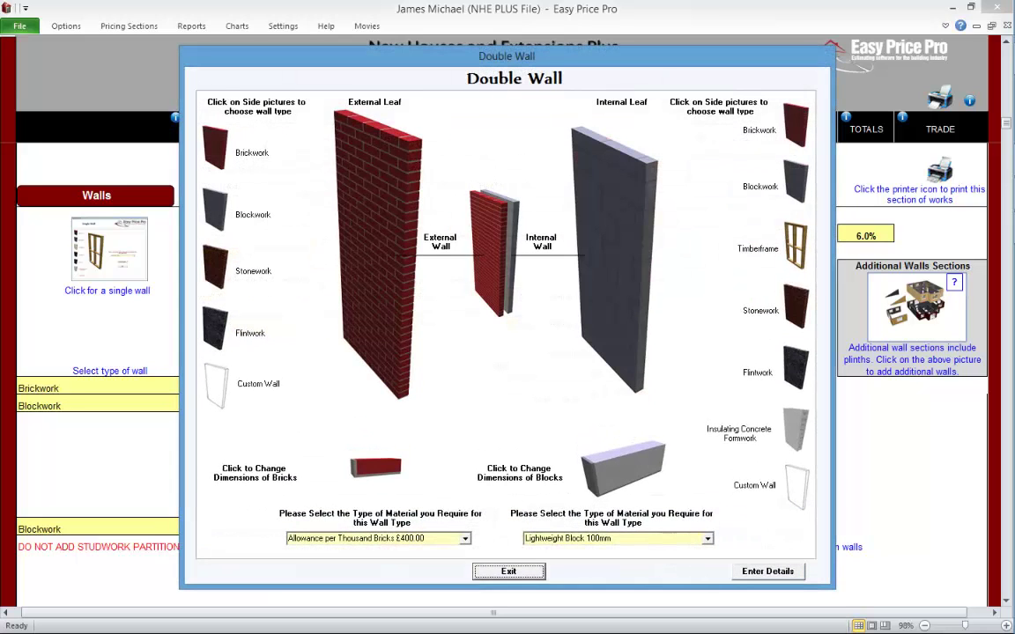
click(215, 328)
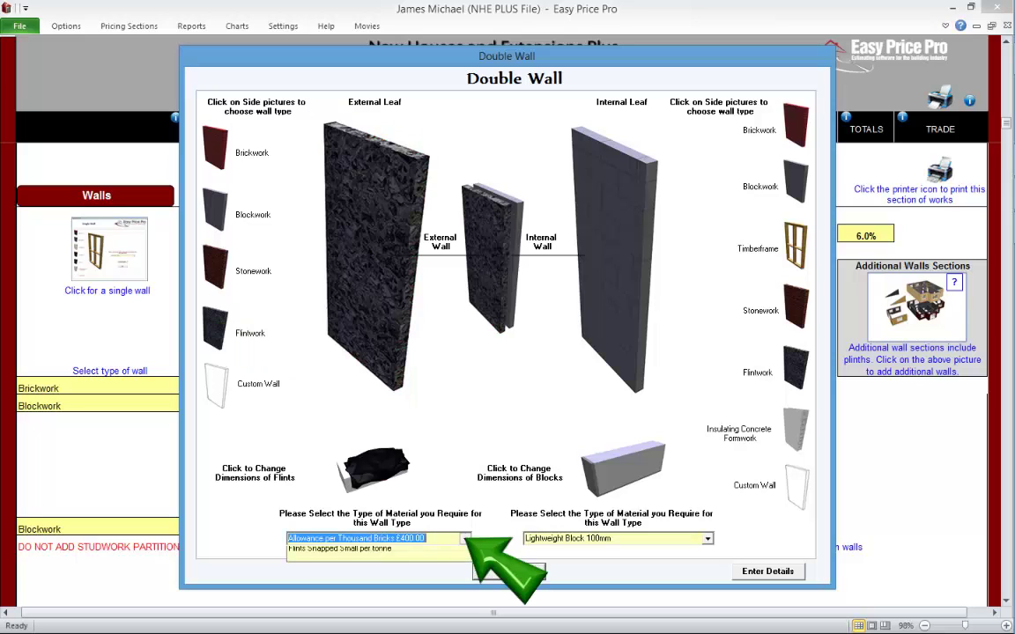
click(465, 538)
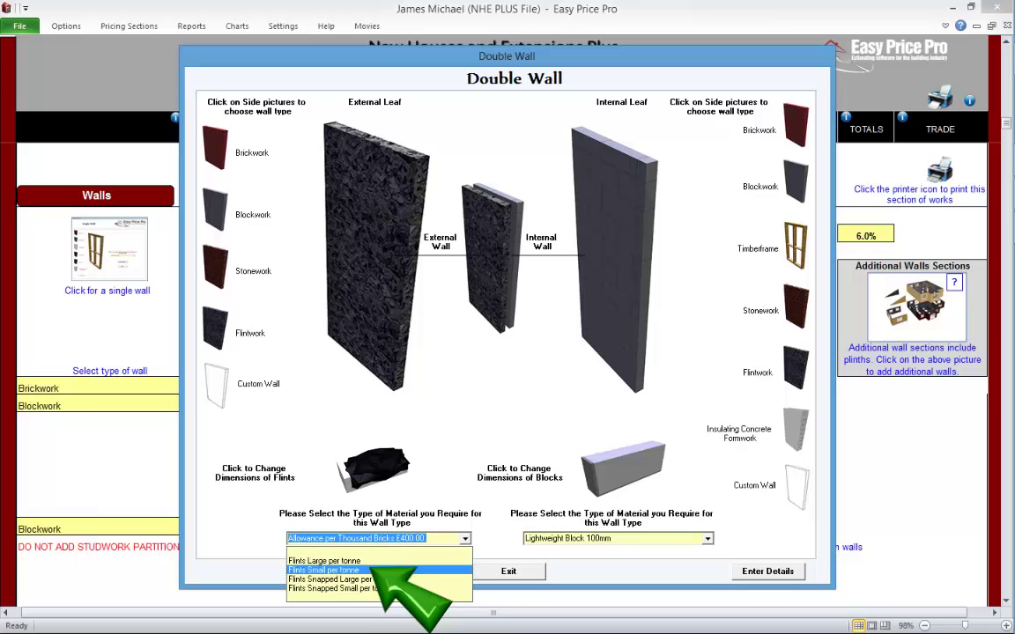
click(379, 571)
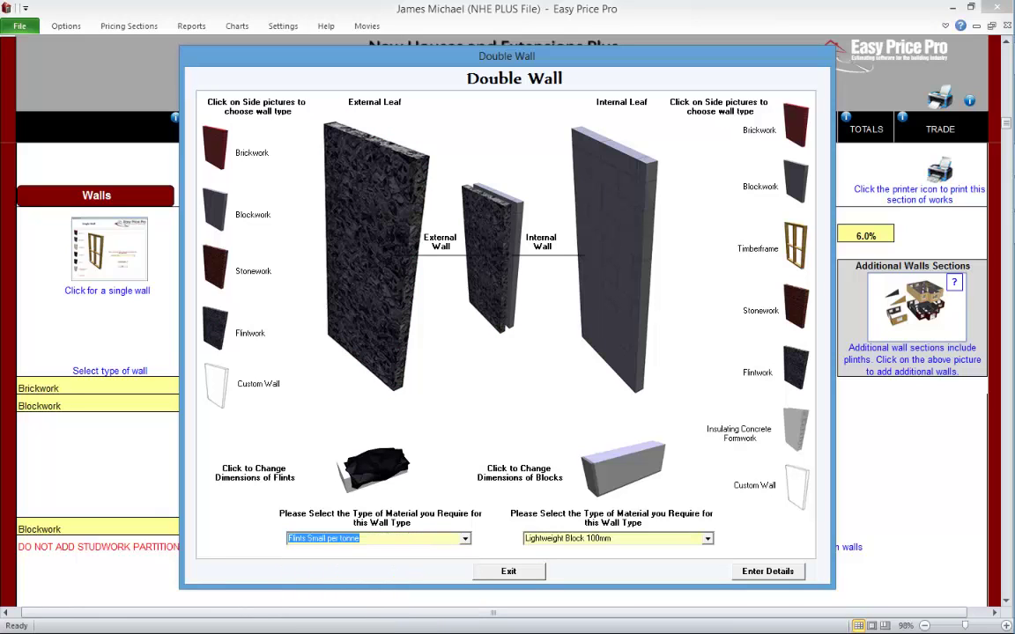
click(767, 571)
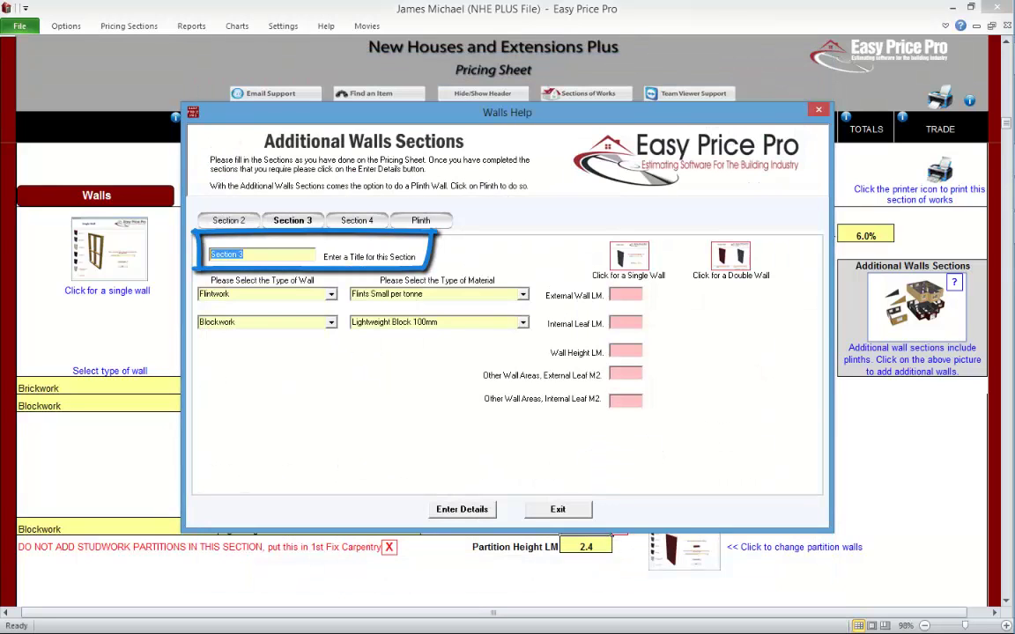
Step: Title Section 3 "Walls to Lounge" and submit it with external wall 15 LM, internal leaf 14.5 LM and wall height 2.4 LM
text(Walls to Lounge)
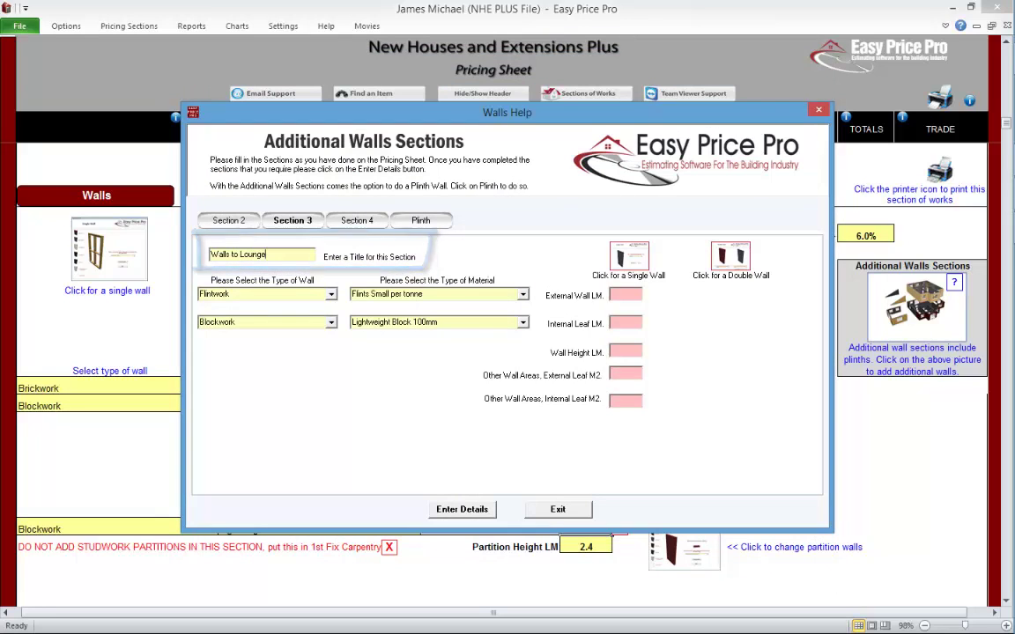
click(624, 295)
text(15)
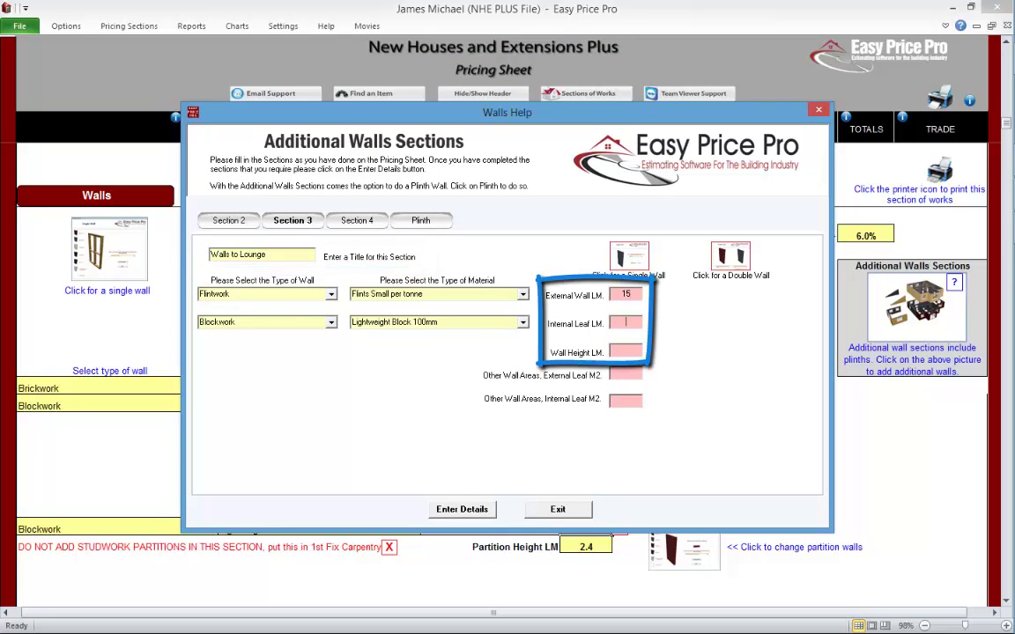
text(14.5)
text(2.4)
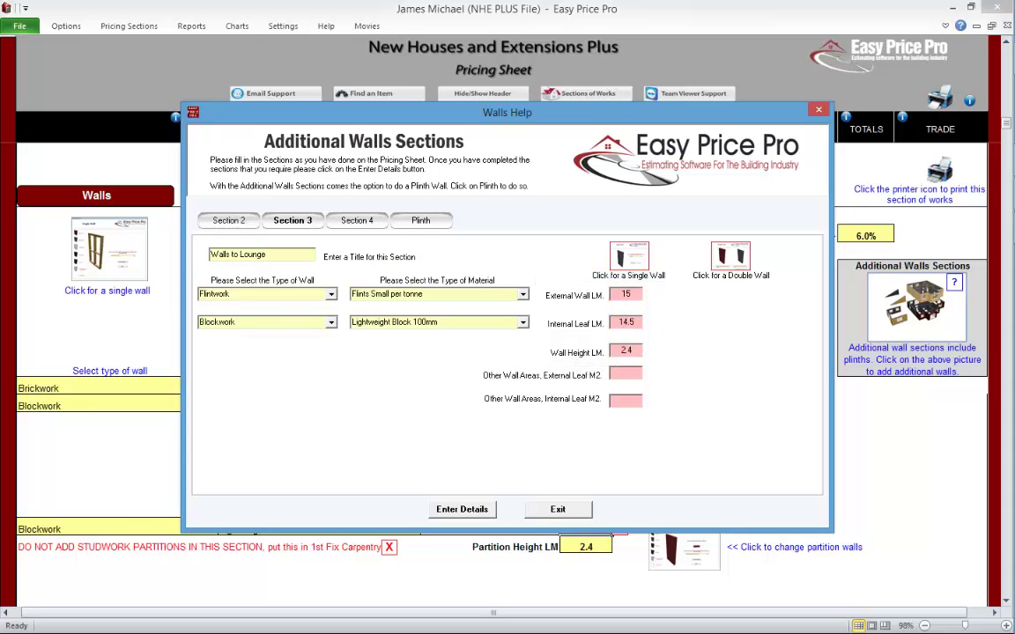
click(462, 509)
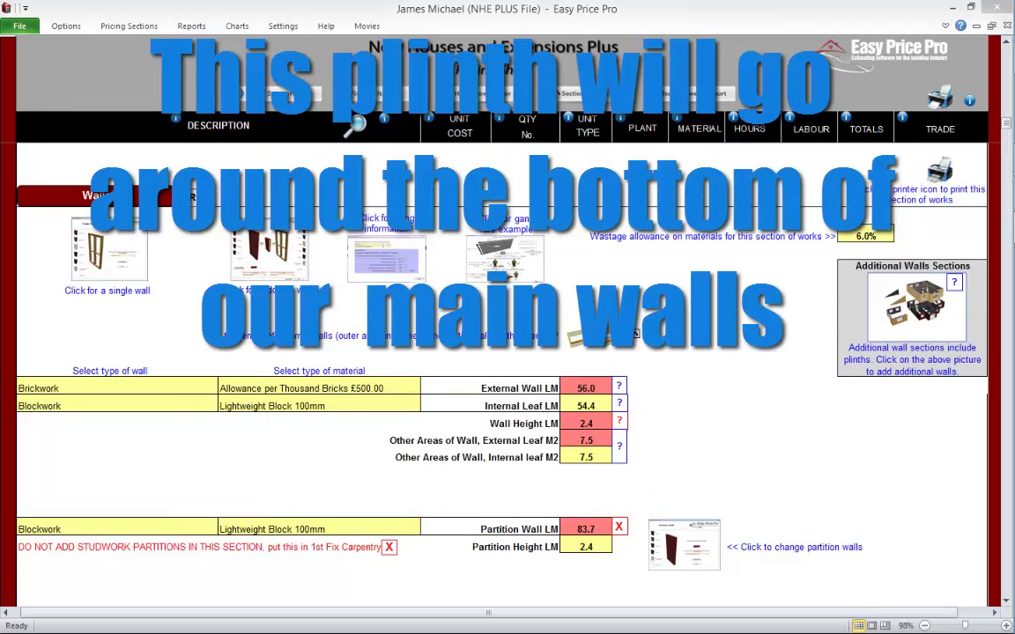
Step: Set the wall height of the main walls on the pricing sheet to 2 LM
click(586, 422)
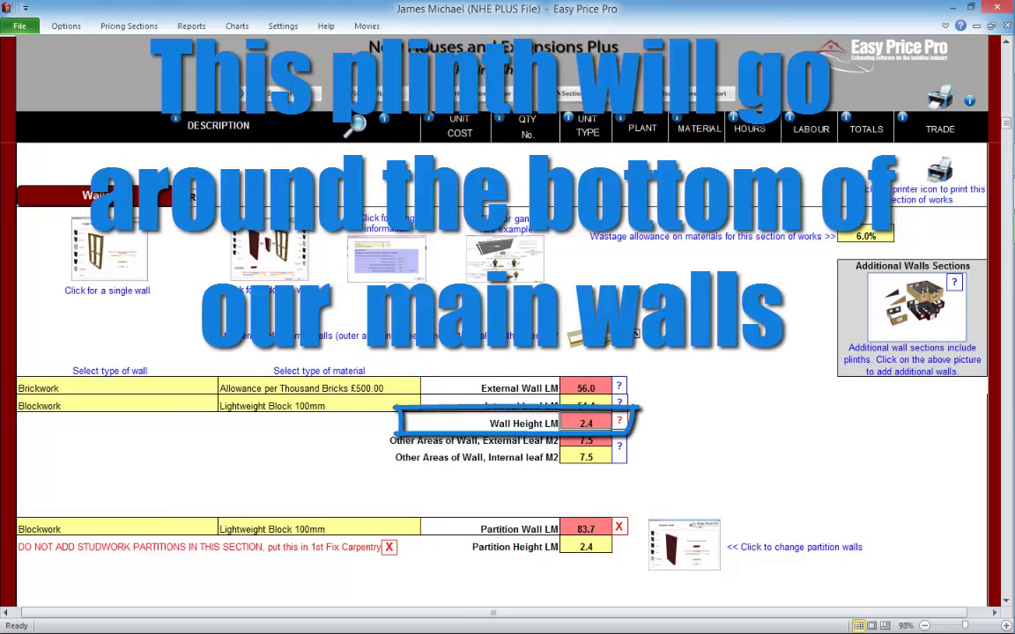
text(2)
key(Return)
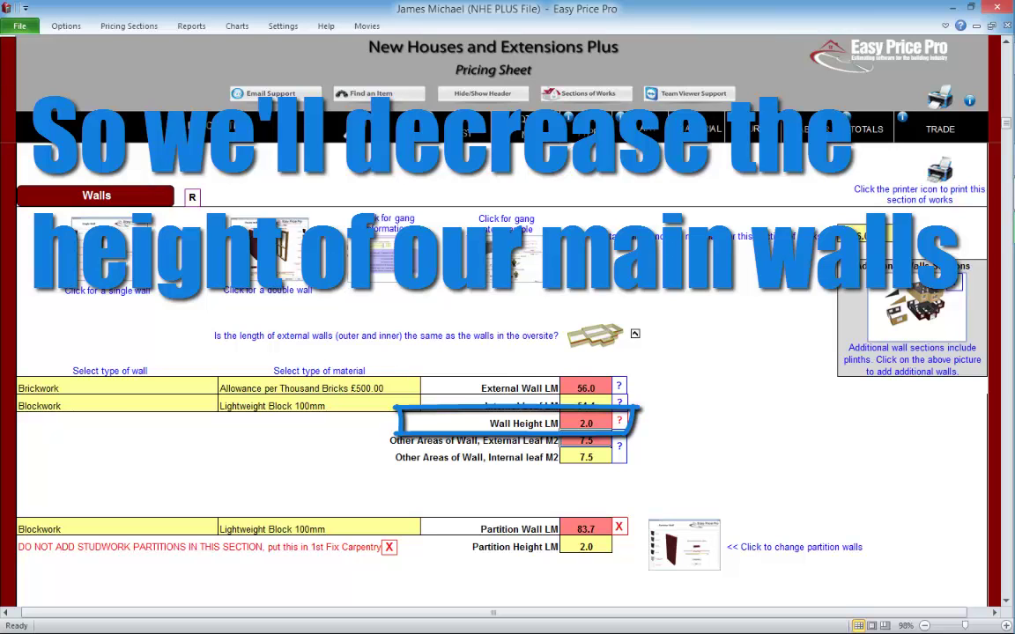
Step: In the additional walls sections, give the plinth an external wall of 56 LM, internal leaf of 54.4 LM and wall height of 0.4 LM
click(916, 306)
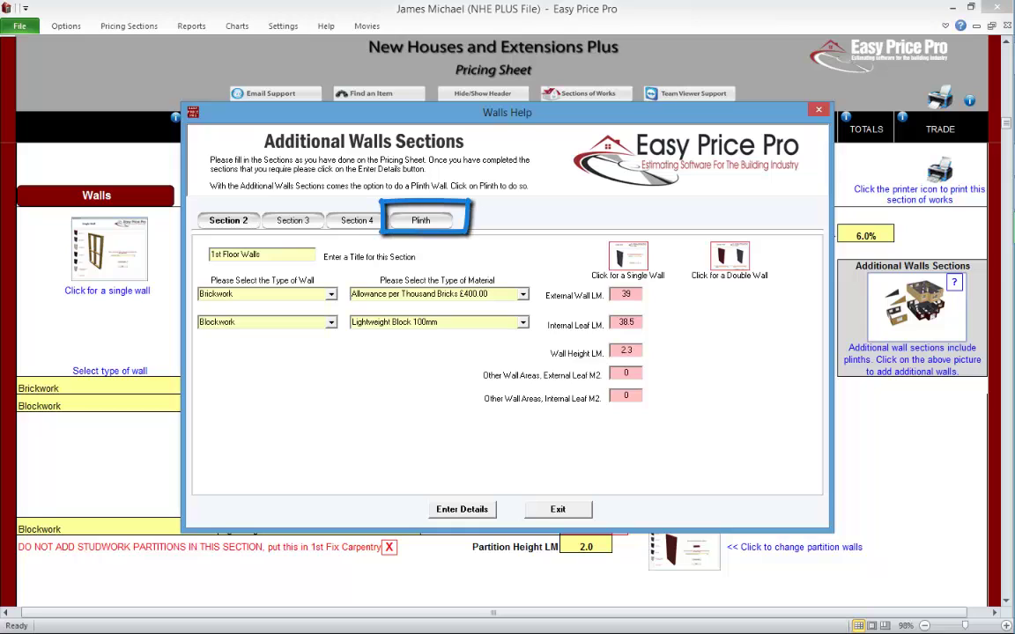
click(421, 220)
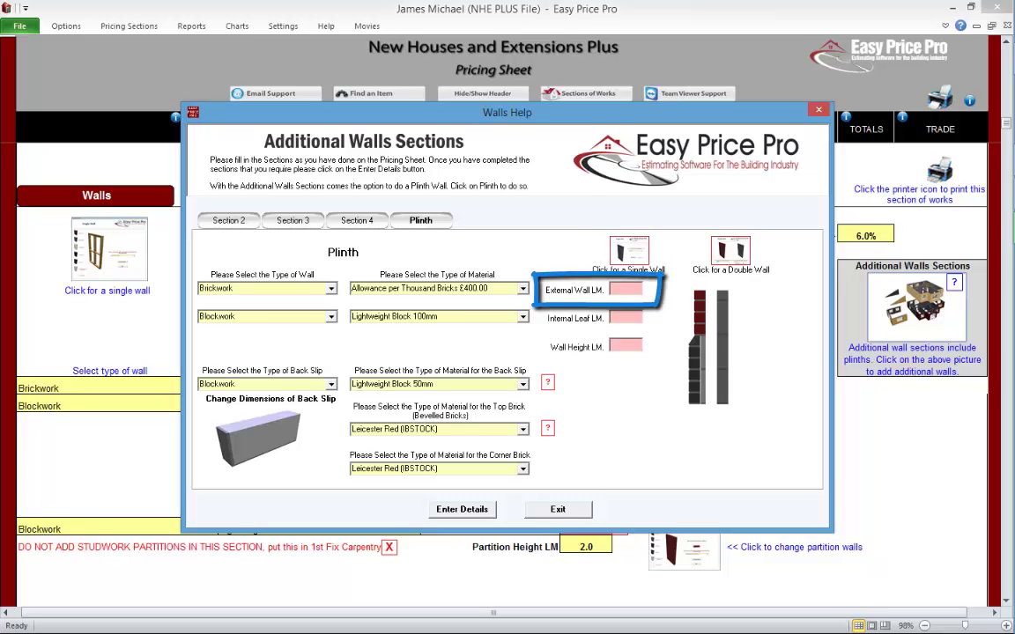
click(626, 288)
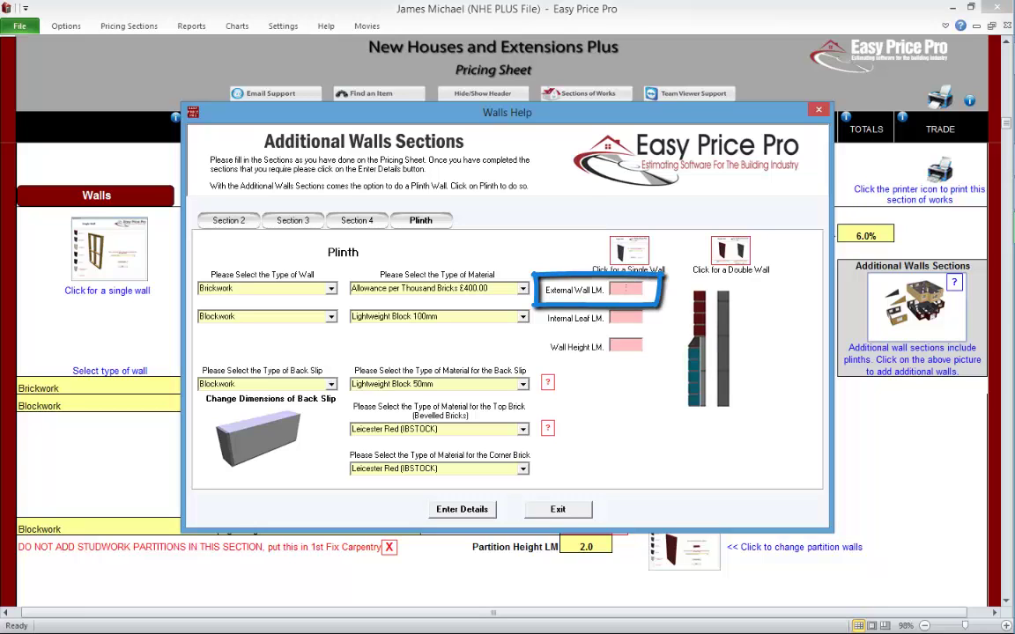
text(56)
key(Tab)
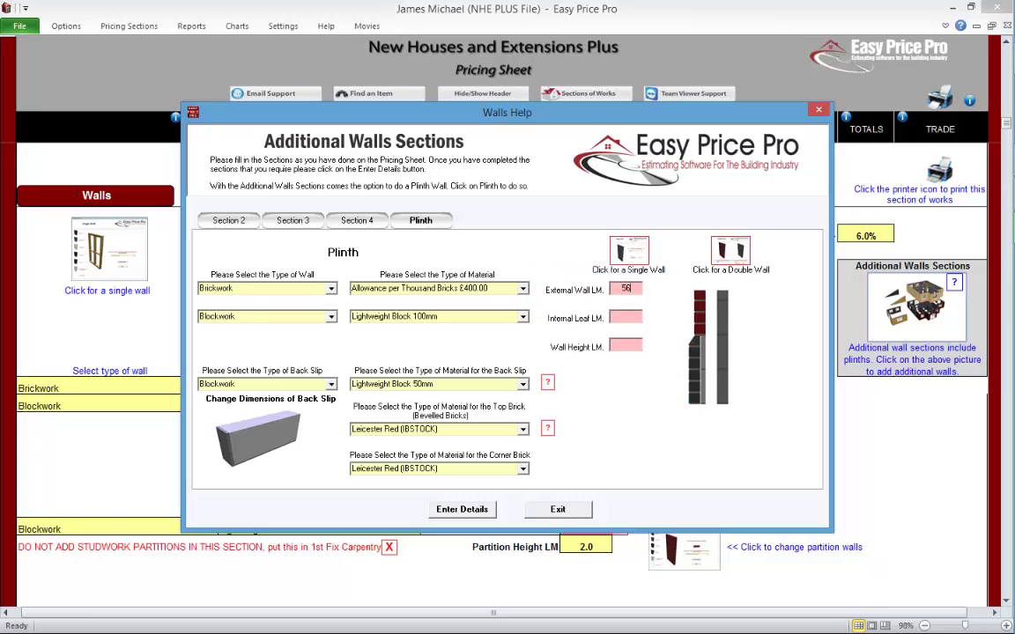
text(54.4)
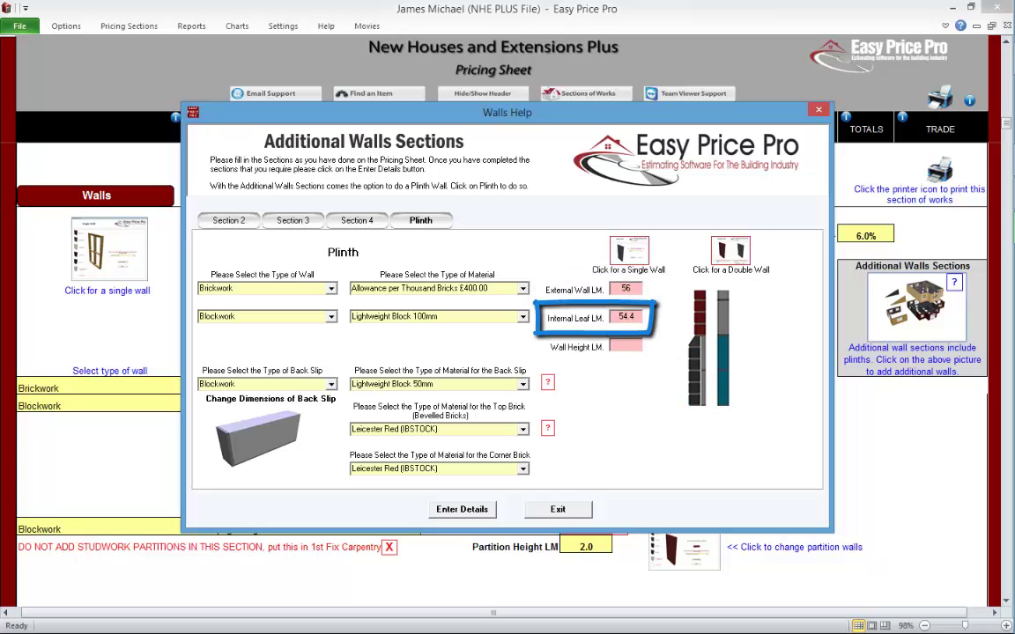
key(Tab)
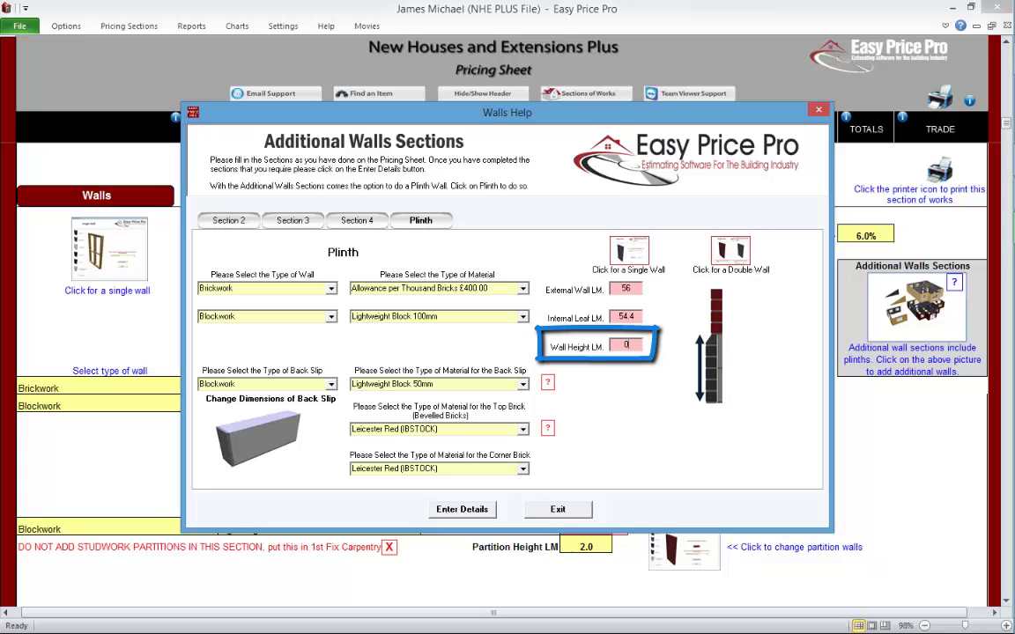
text(0.4)
key(Tab)
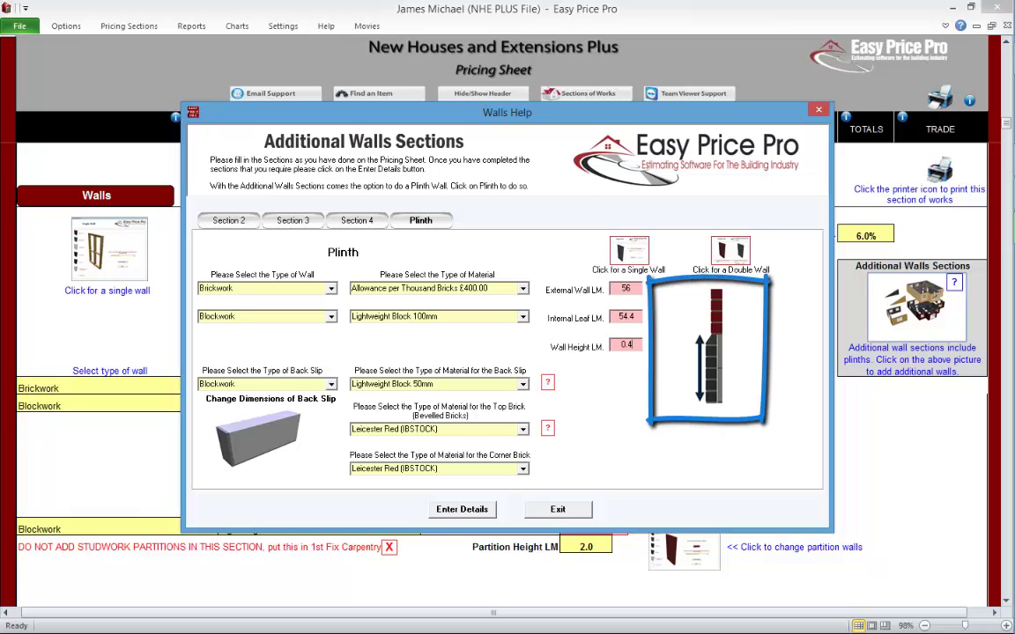
click(632, 316)
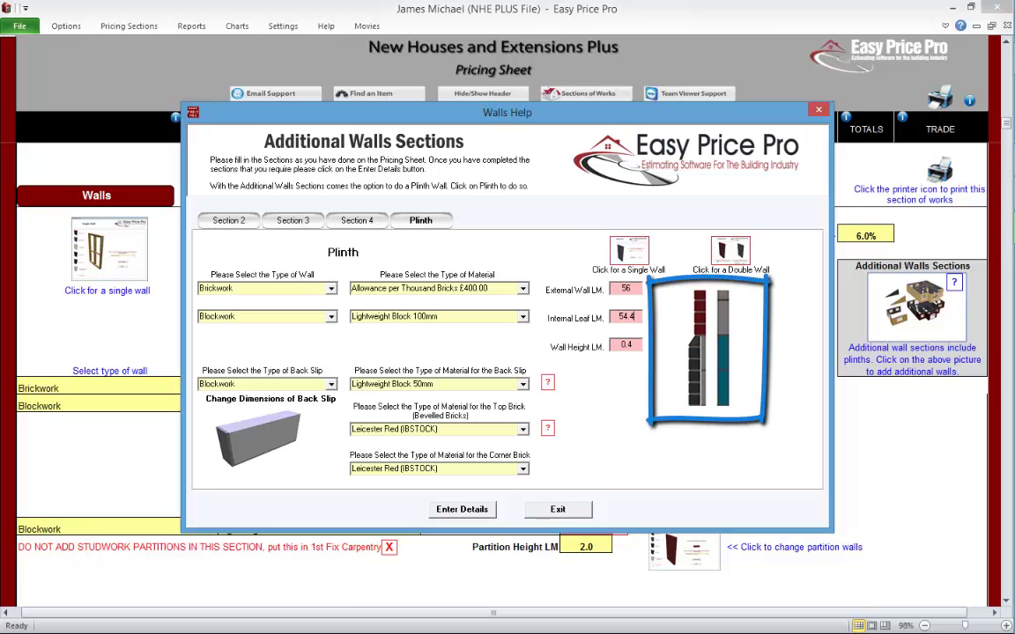
click(631, 344)
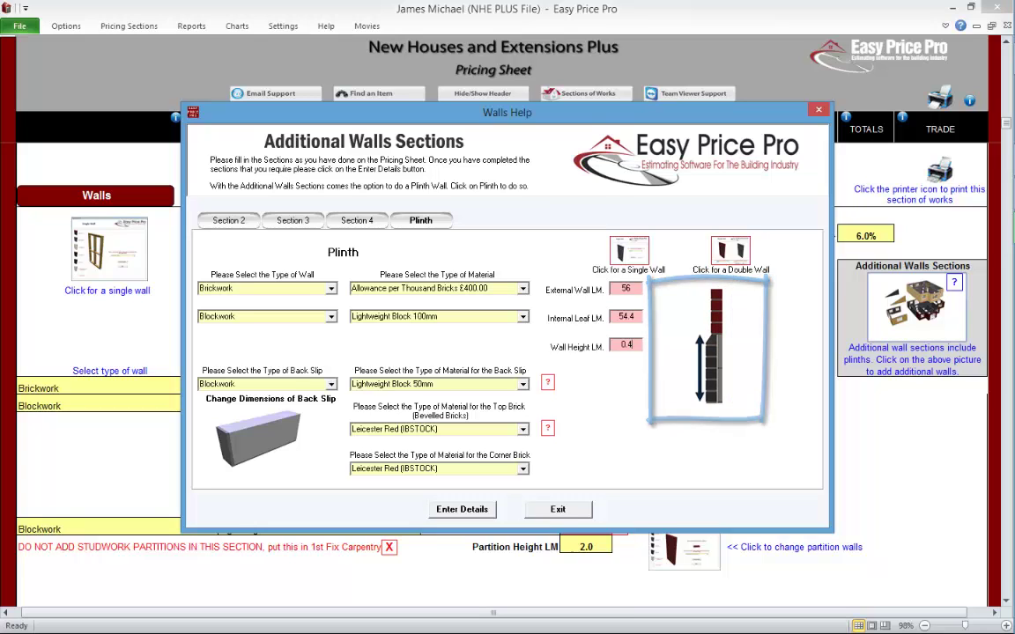
Step: Look over the plinth's back slip type and material choices, the bevelled top brick materials and the top brick row settings
click(334, 384)
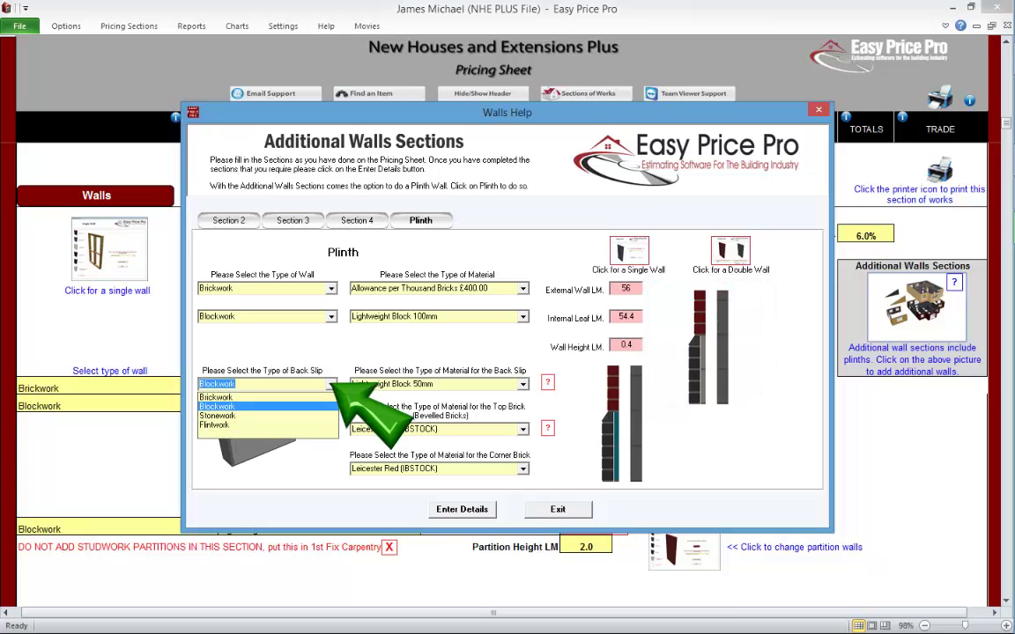
click(333, 384)
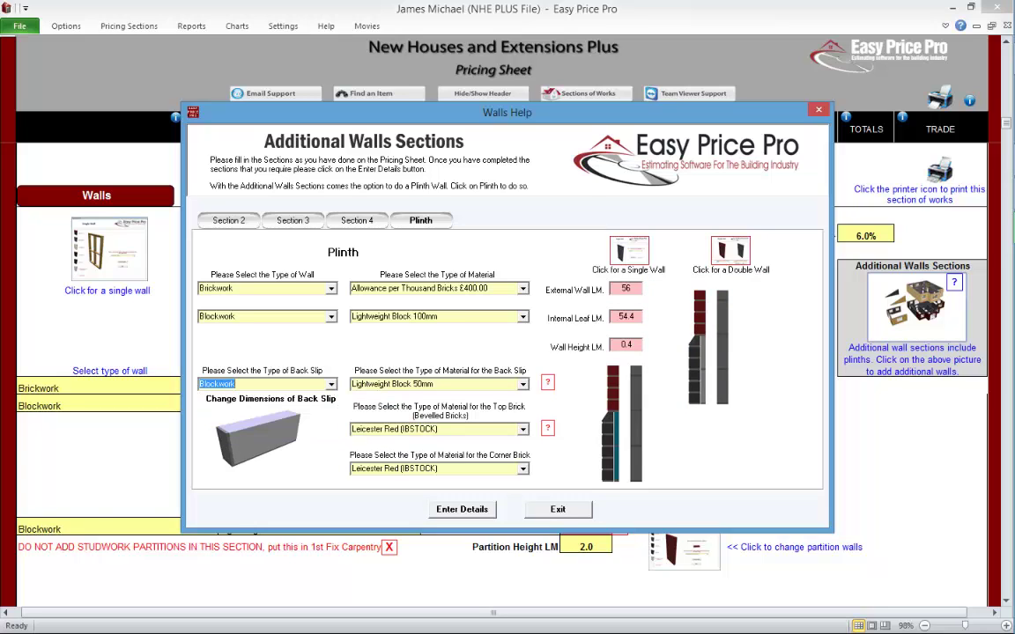
click(523, 384)
click(523, 384)
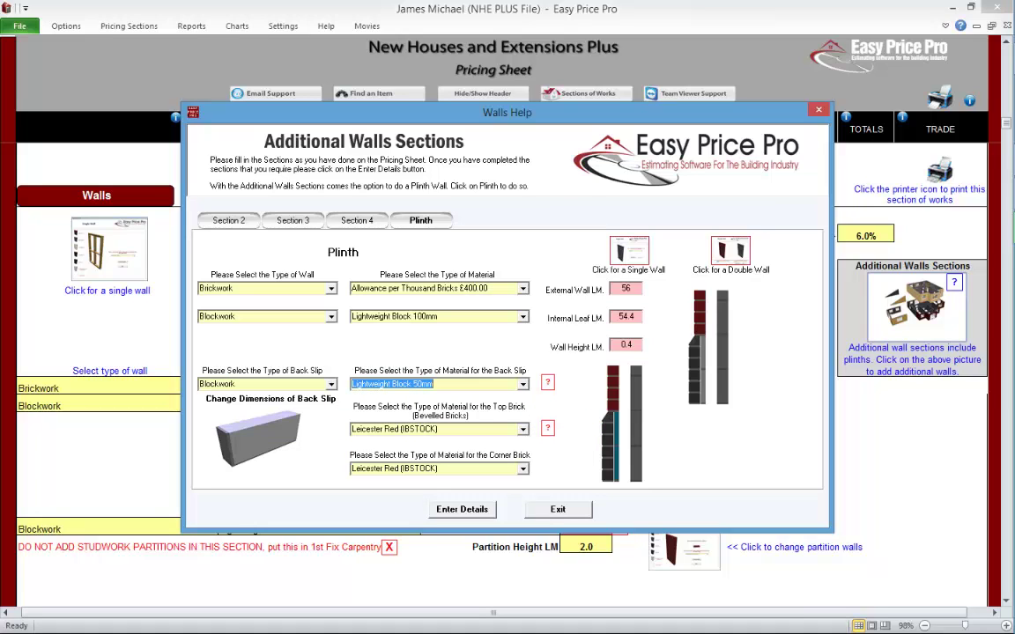
click(547, 382)
click(522, 429)
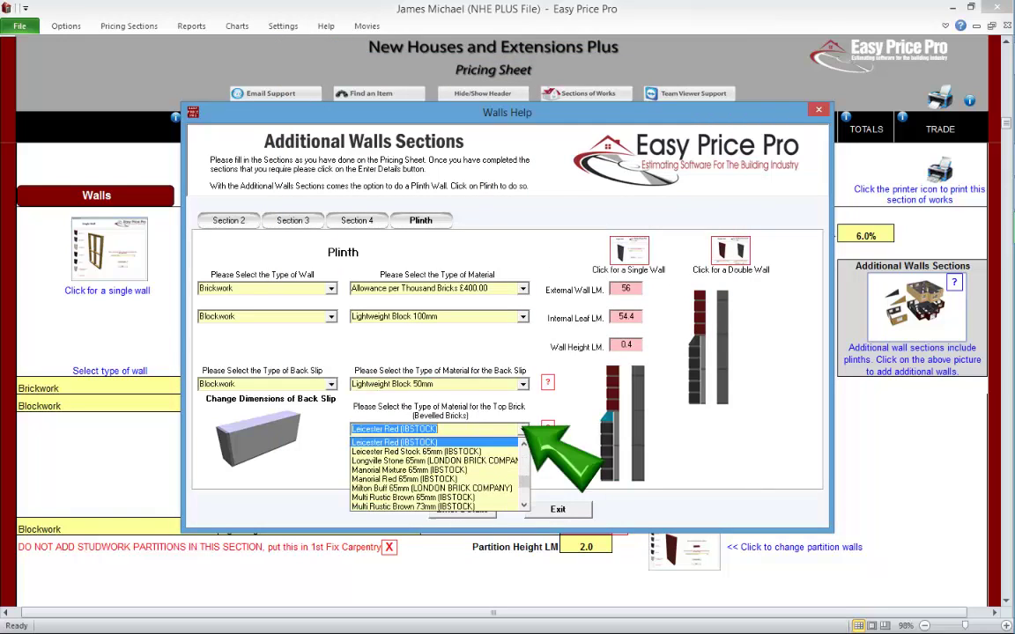
click(524, 429)
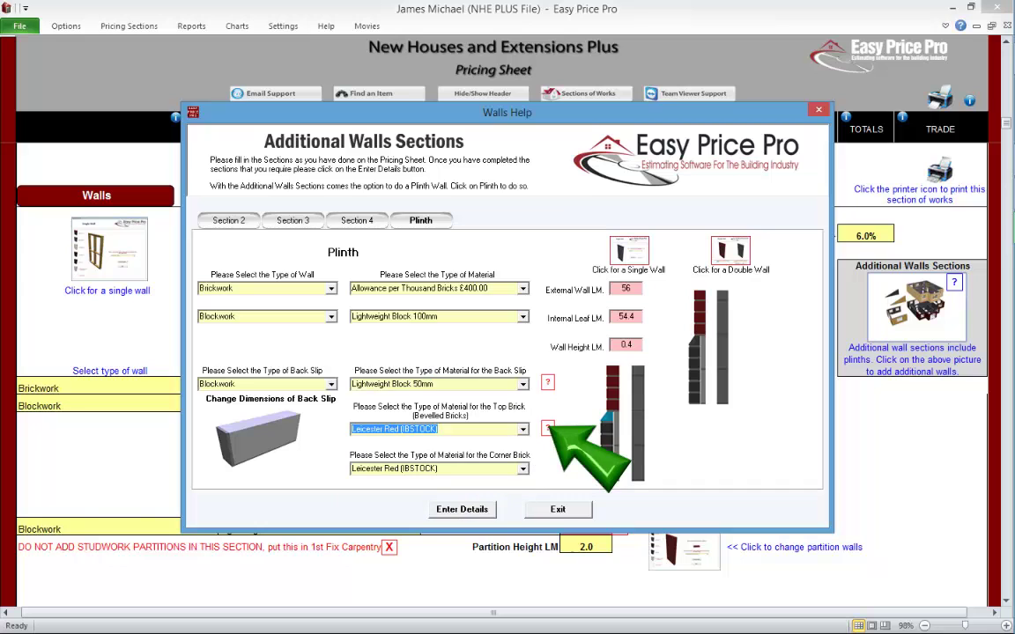
click(547, 429)
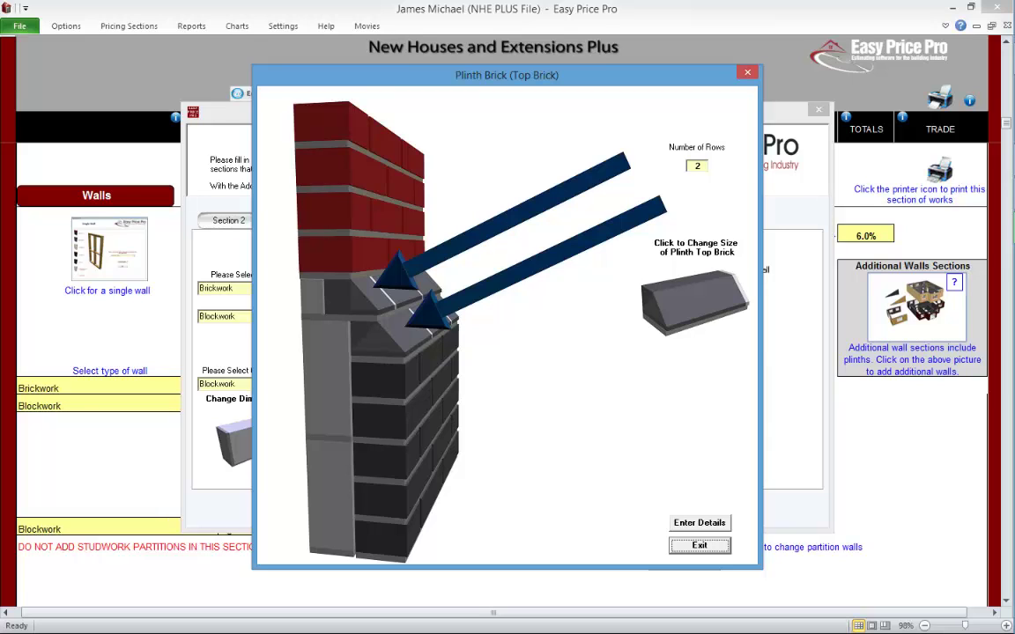
click(699, 546)
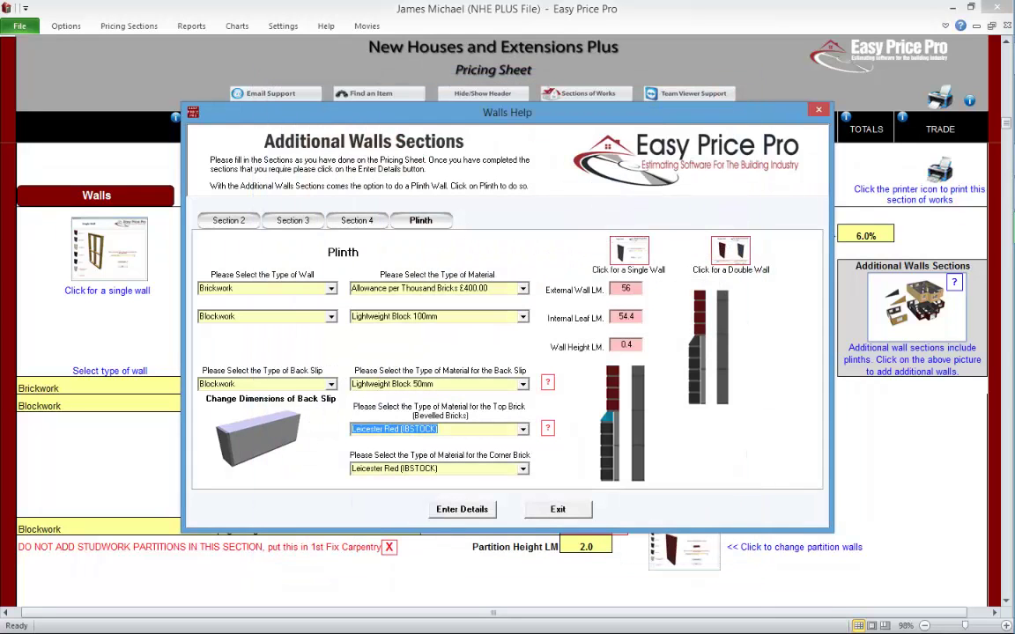
Step: Keep Leicester Red (IBSTOCK) as the plinth's corner brick material and submit the additional walls details
click(523, 469)
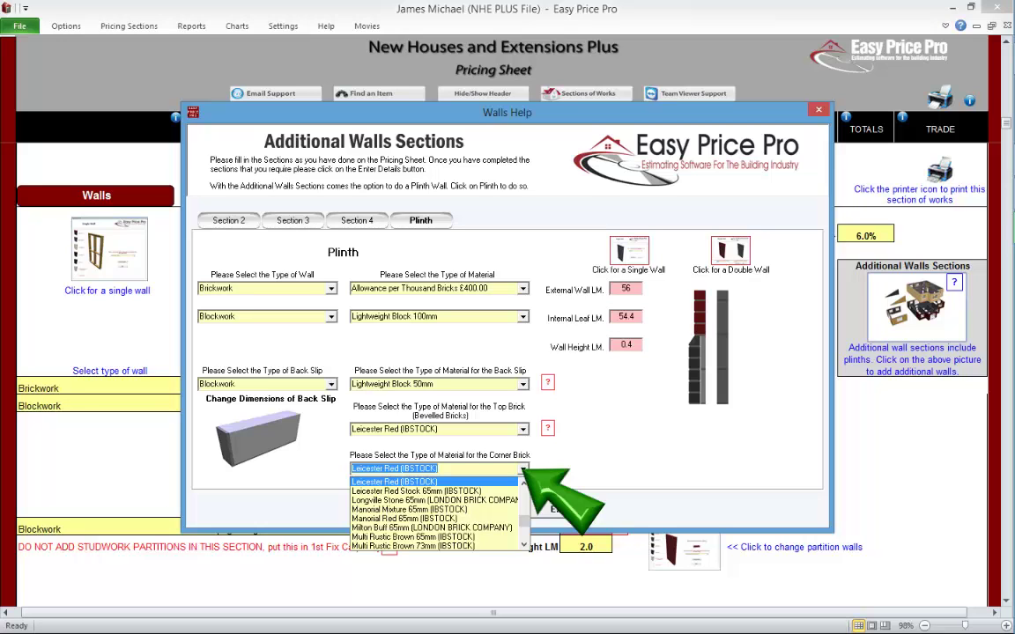
click(522, 476)
click(462, 509)
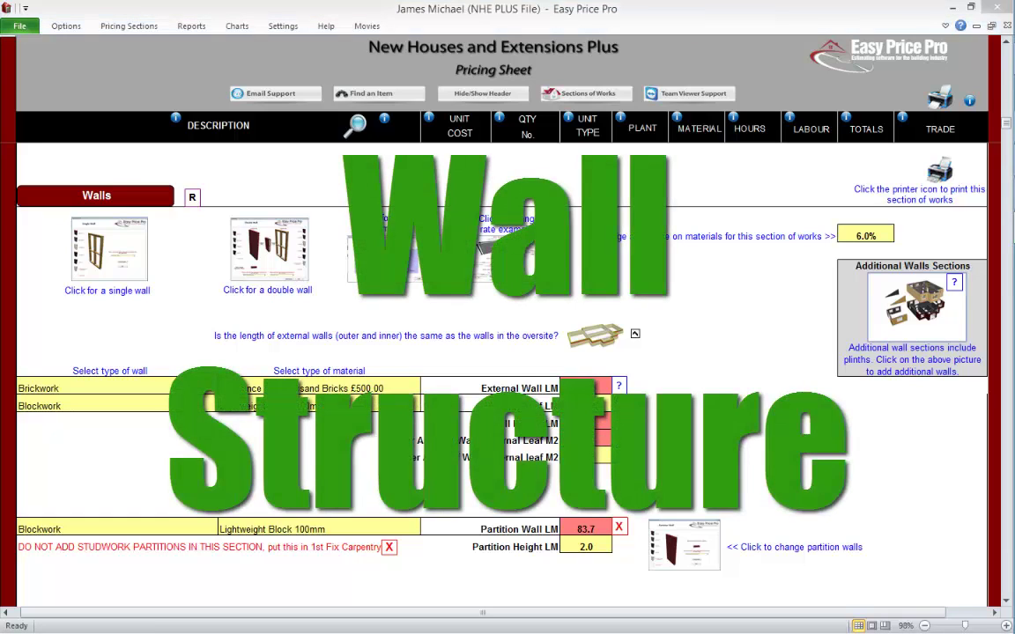
Step: Check the brickwork height settings for the facework below DPC, and switch the wall units from square metre to exact number
click(1005, 601)
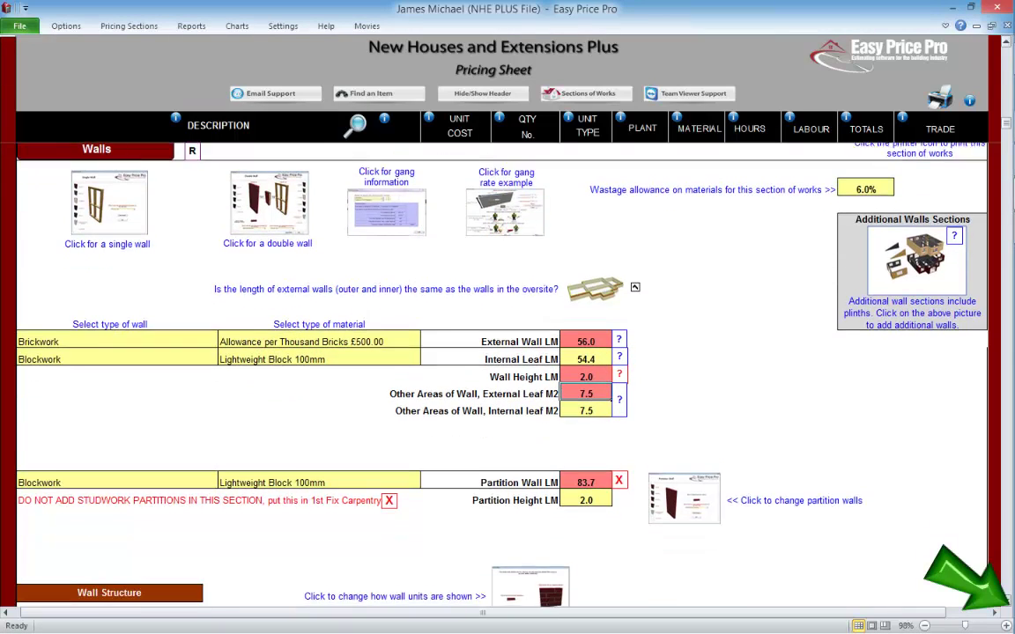
scroll(502, 353, down, 7)
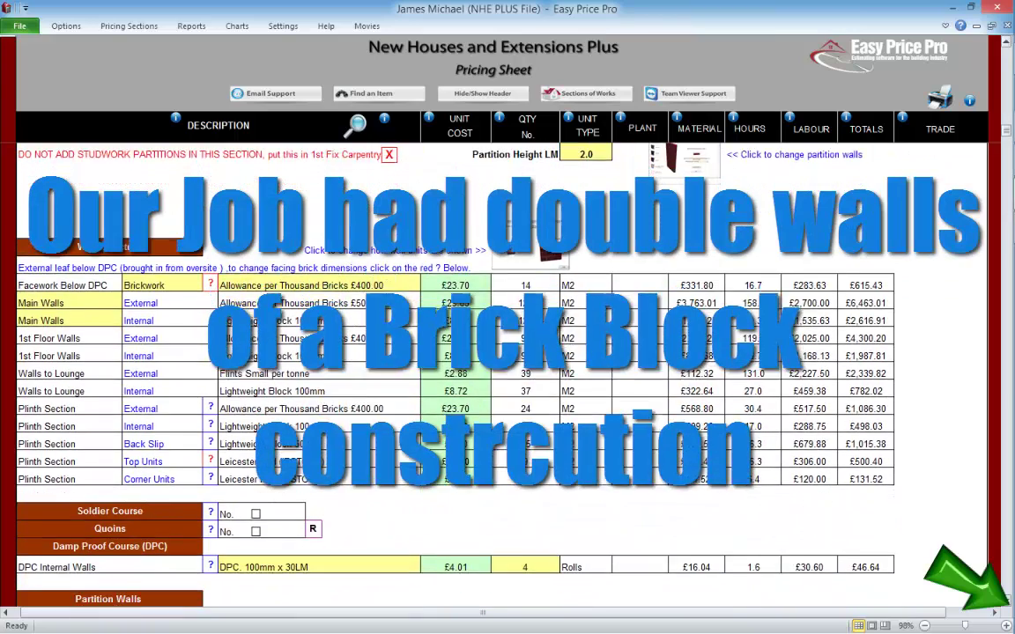
scroll(502, 352, down, 1)
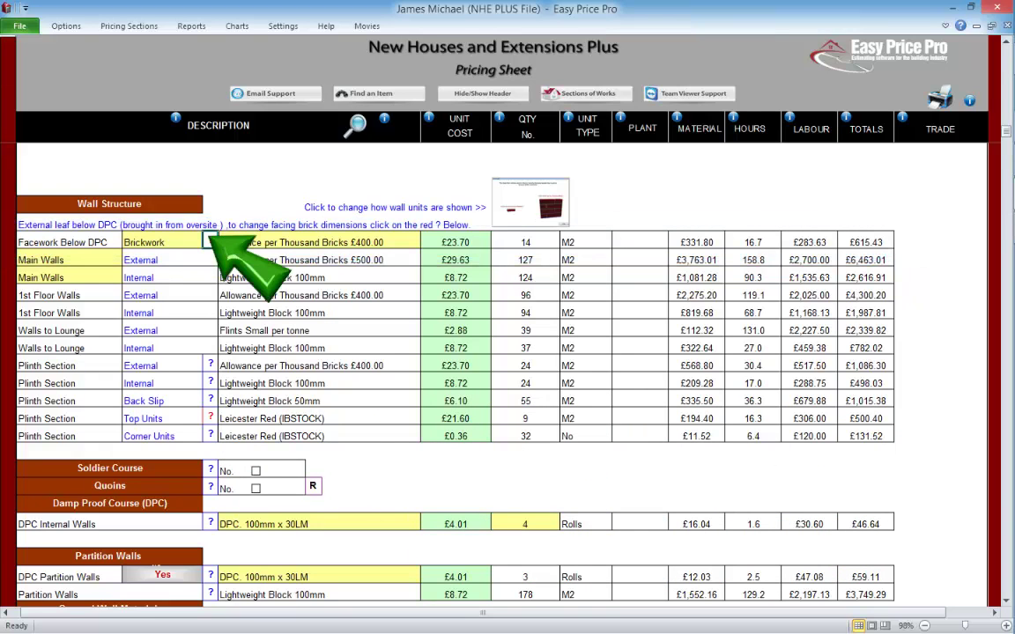
click(210, 239)
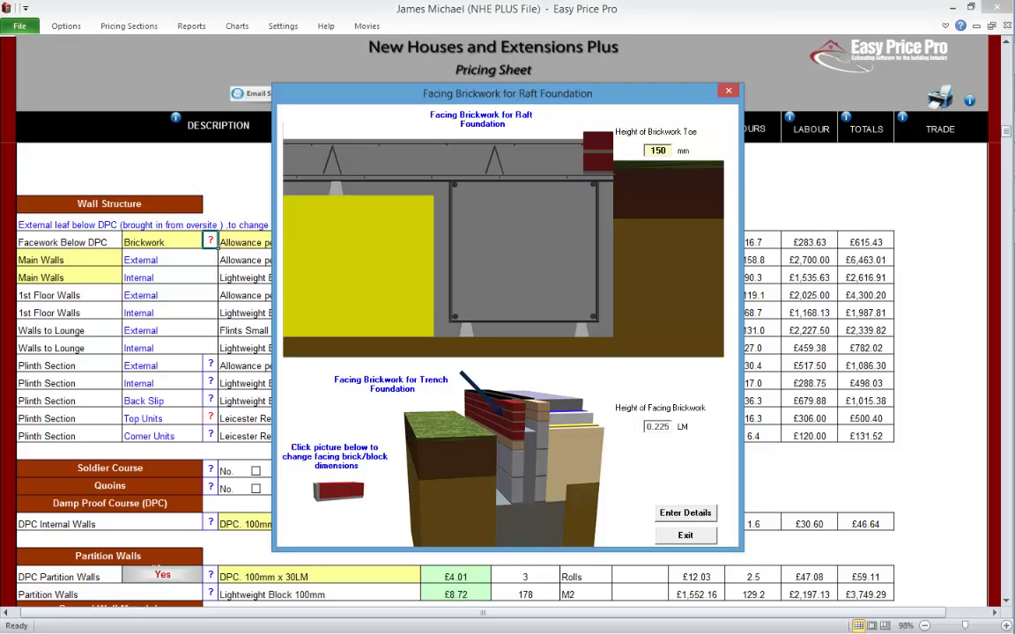
click(687, 535)
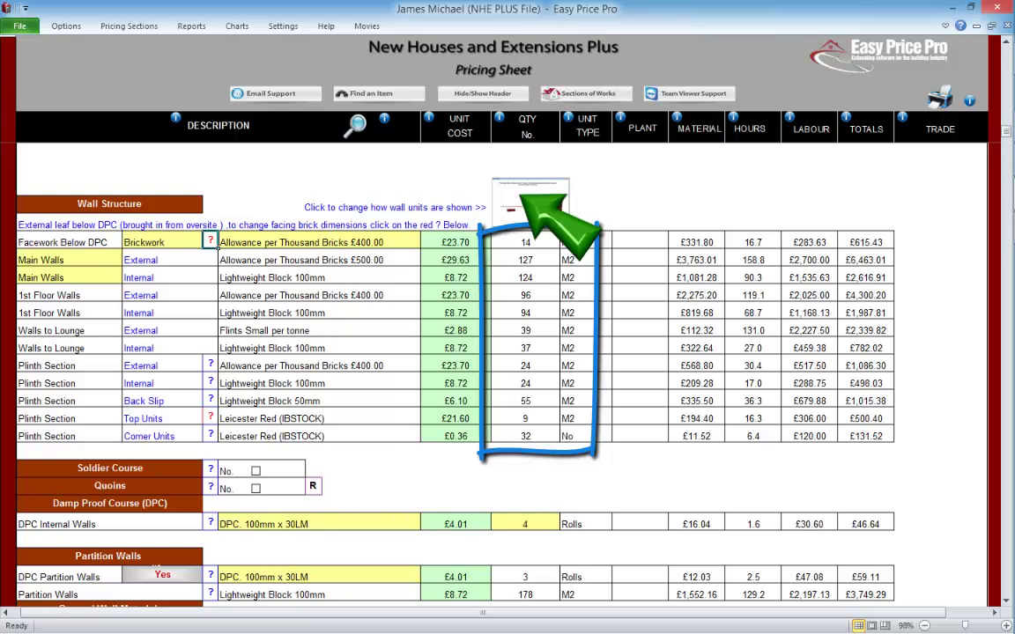
click(529, 198)
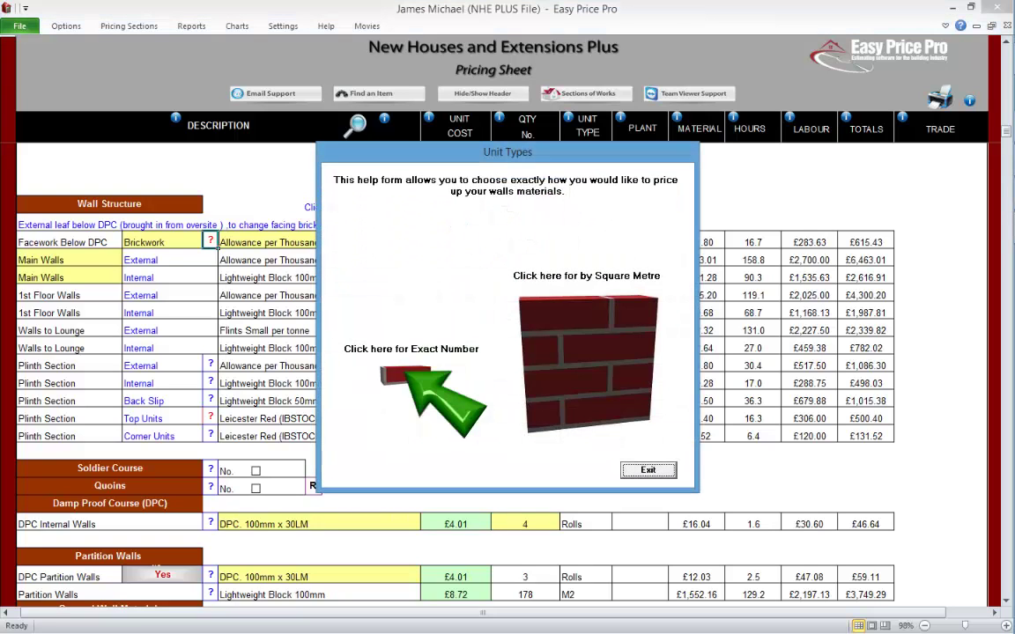
click(406, 373)
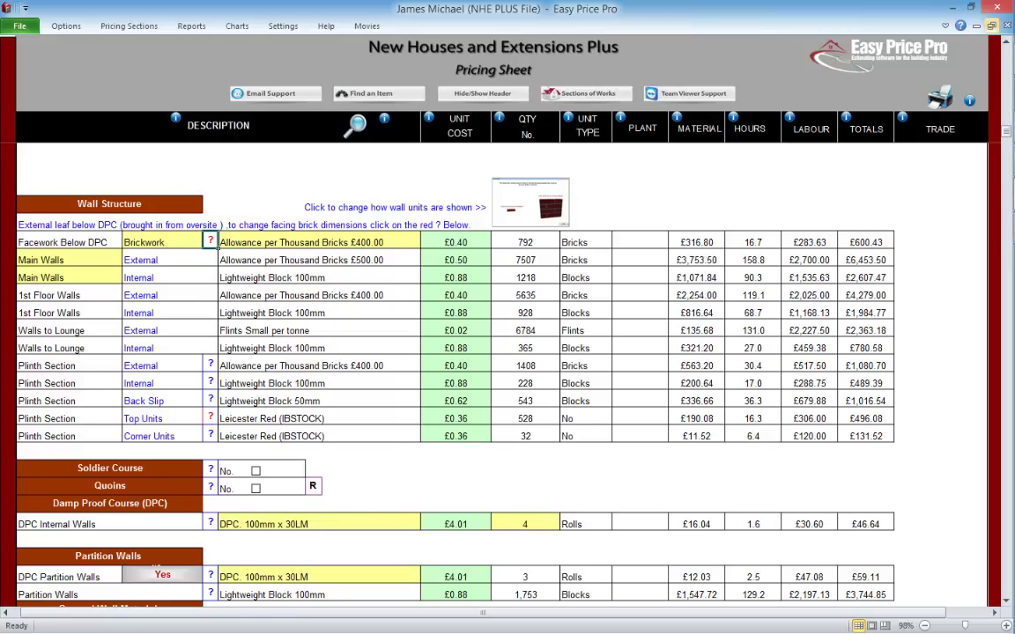
Step: Look through the material choices for the main walls' external brickwork and internal blockwork leaf
scroll(441, 370, up, 6)
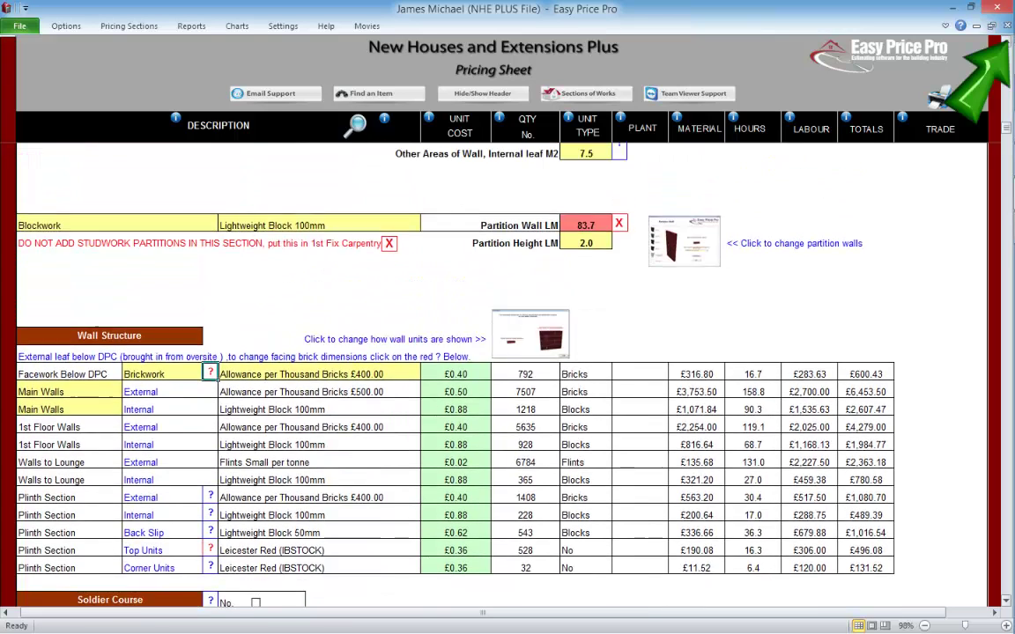
click(319, 253)
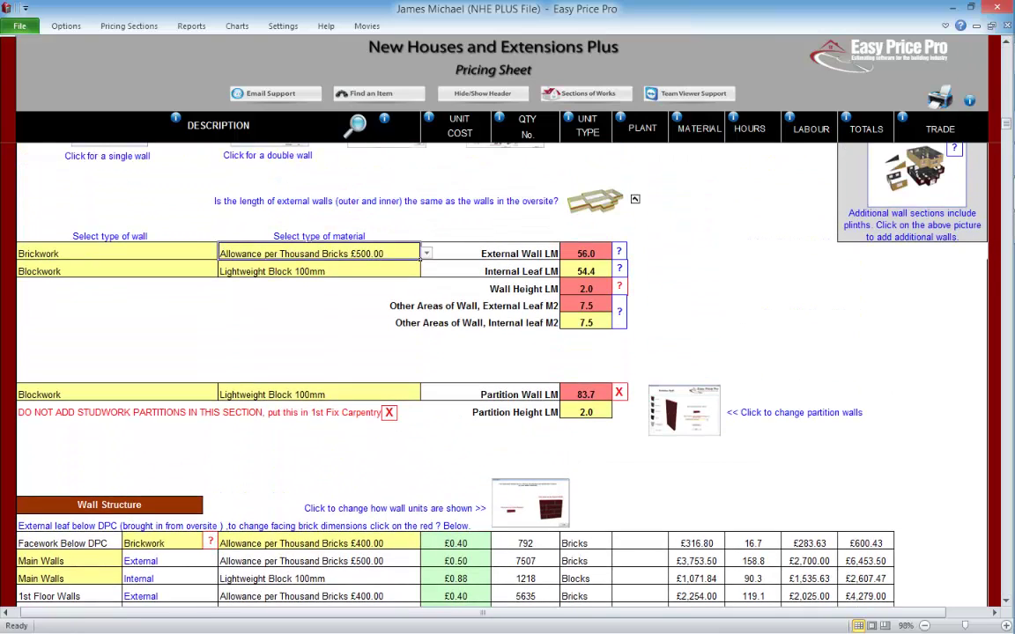
click(426, 253)
click(426, 253)
click(319, 270)
click(426, 270)
click(426, 271)
scroll(1001, 602, down, 5)
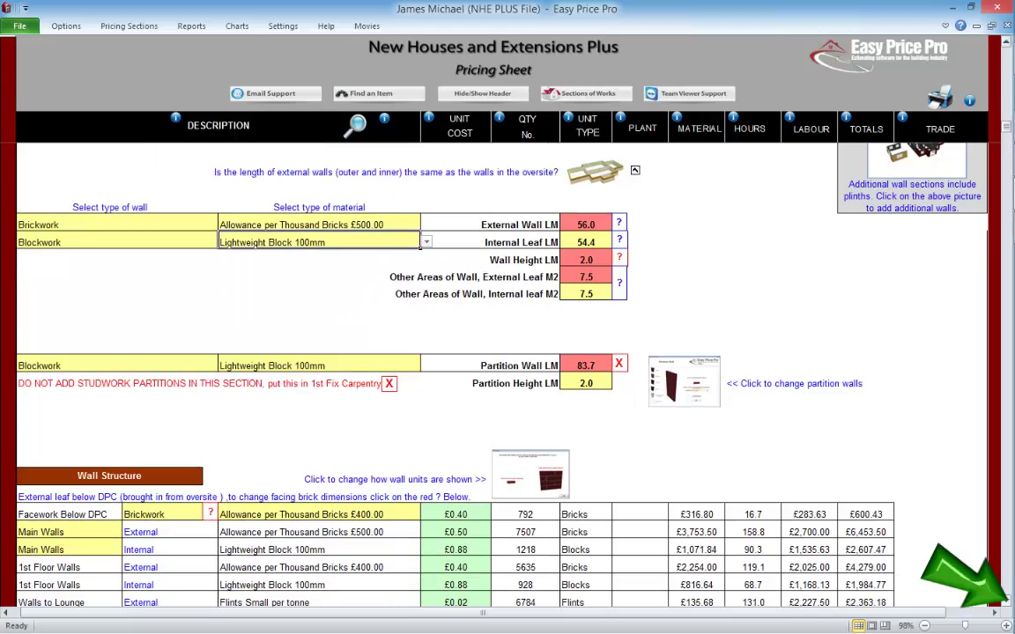
scroll(1001, 602, down, 1)
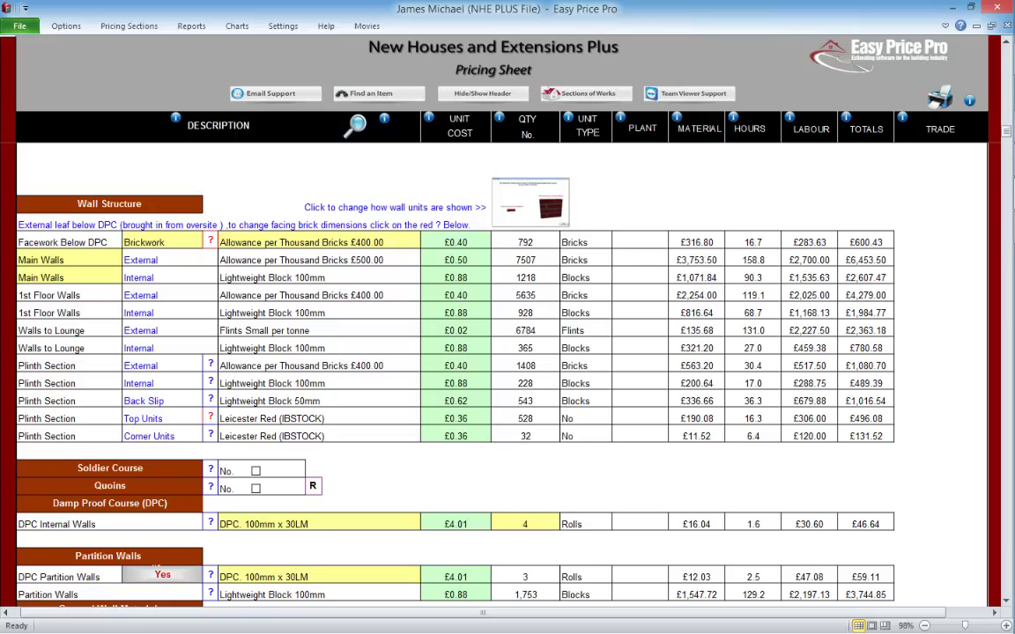
Step: Examine the help diagrams for the plinth section's external, internal, back slip, top unit and corner unit rows
click(209, 364)
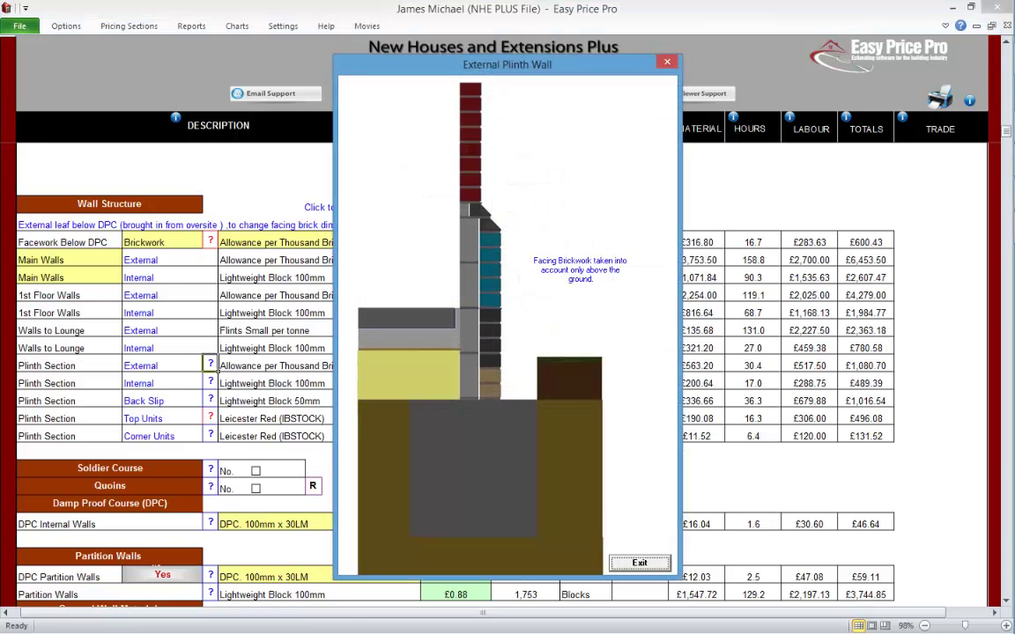
click(640, 562)
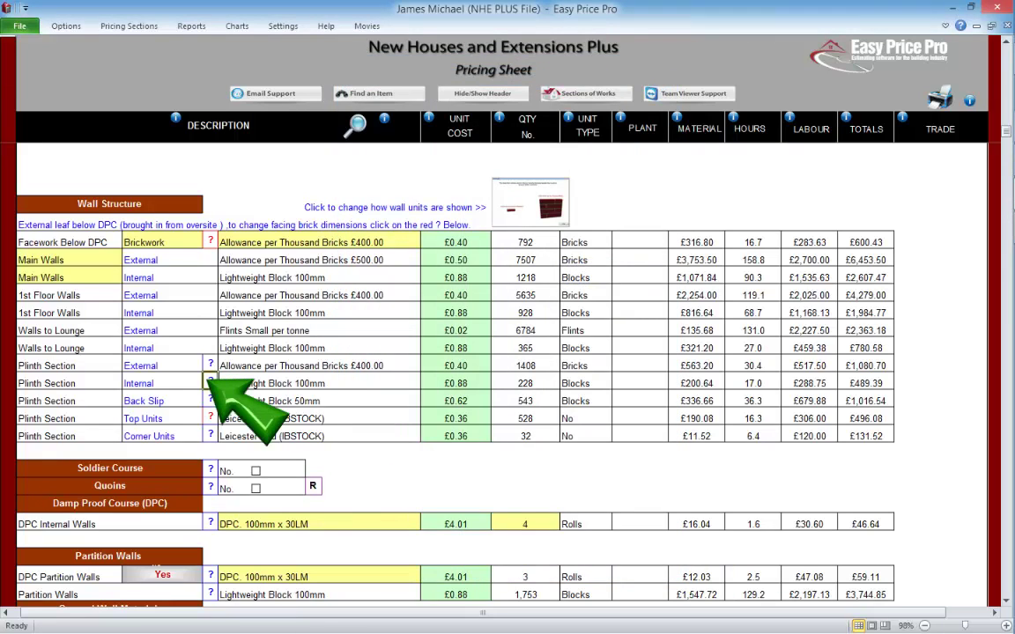
click(210, 381)
click(631, 551)
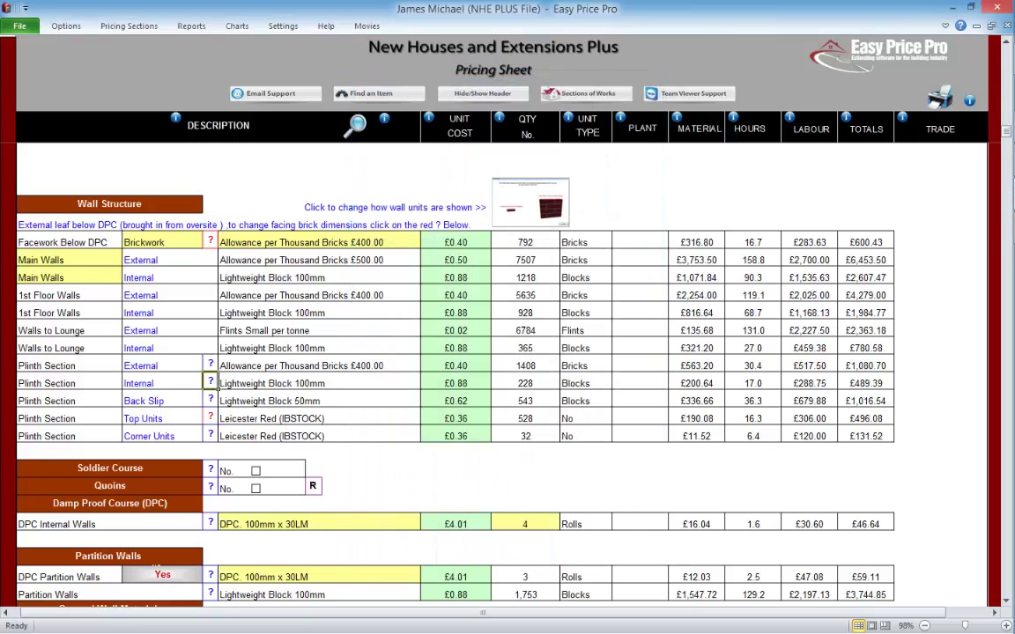
click(209, 399)
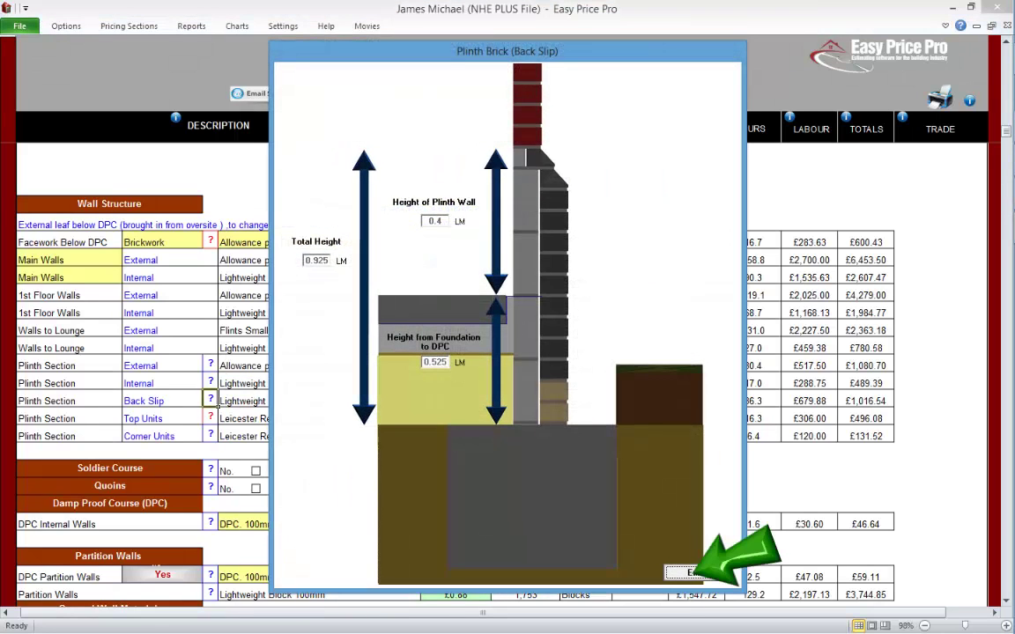
click(692, 573)
click(210, 417)
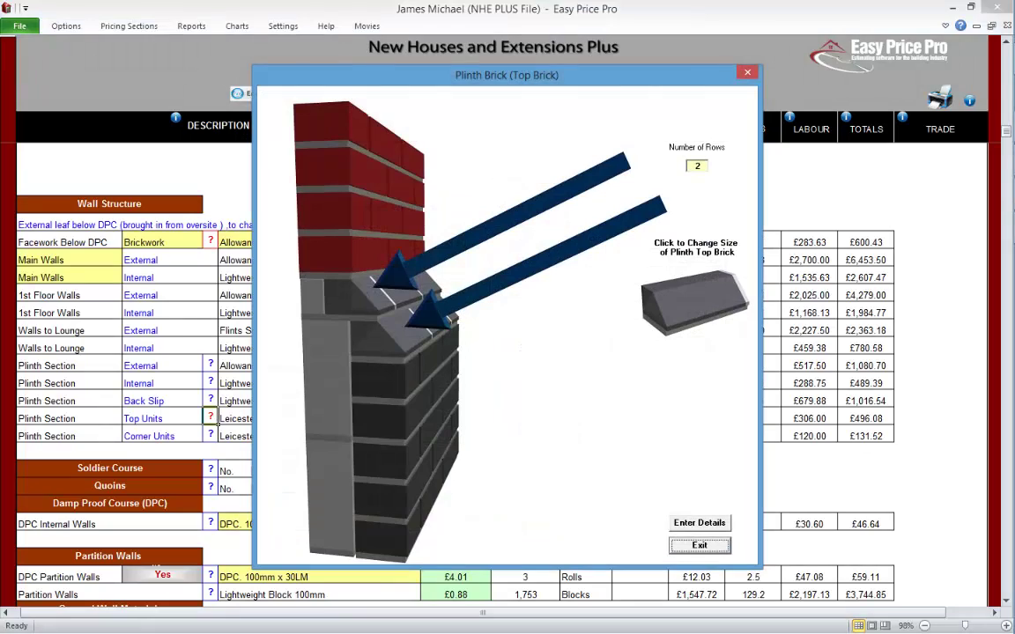
click(698, 546)
click(209, 434)
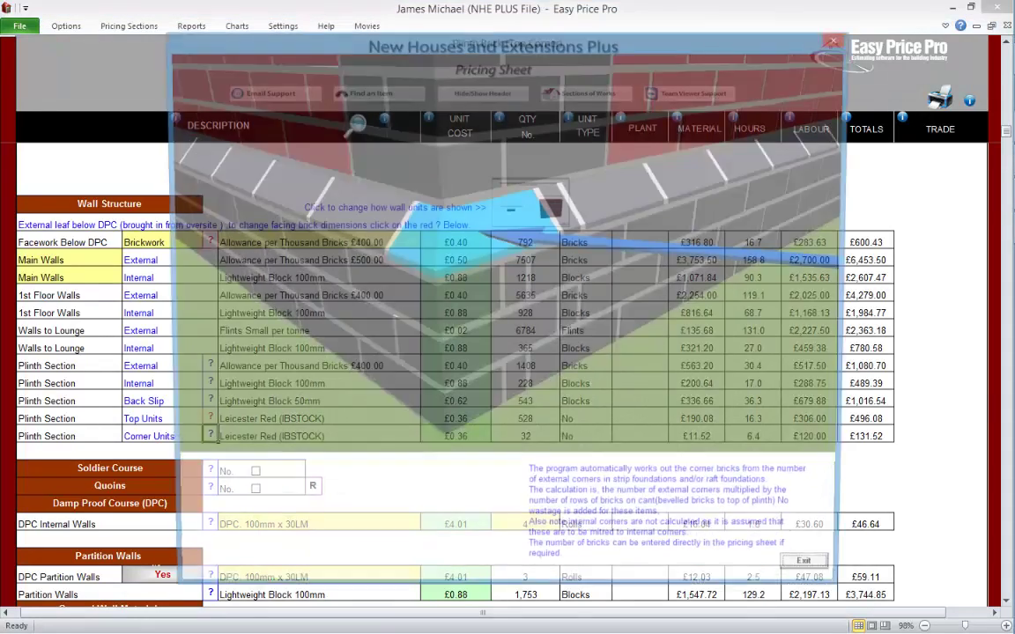
click(824, 578)
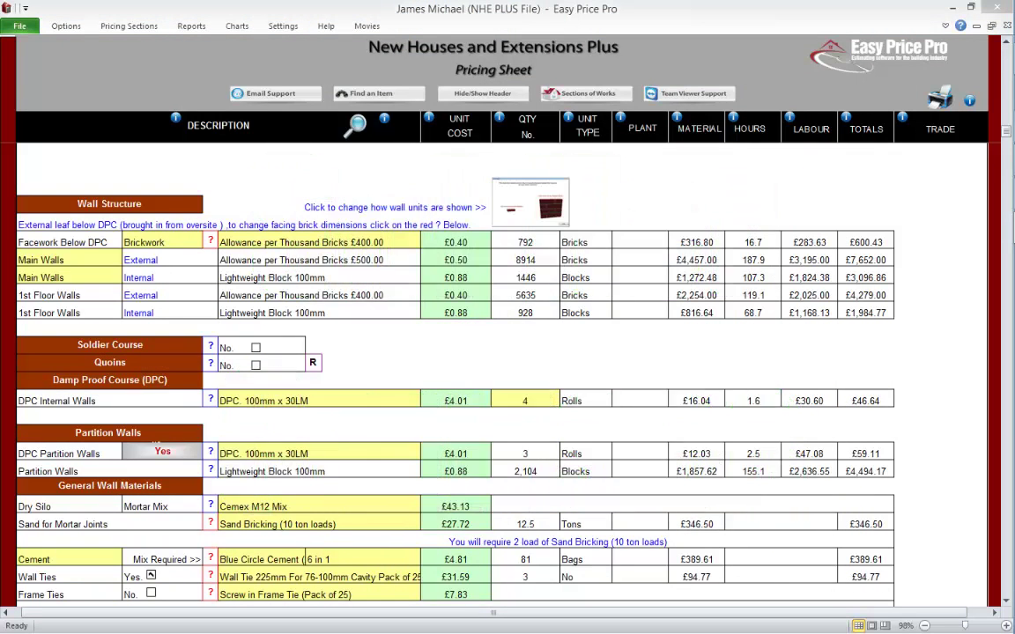
Step: View the soldier course help diagram and set the Soldier Course option to Yes
scroll(462, 353, down, 3)
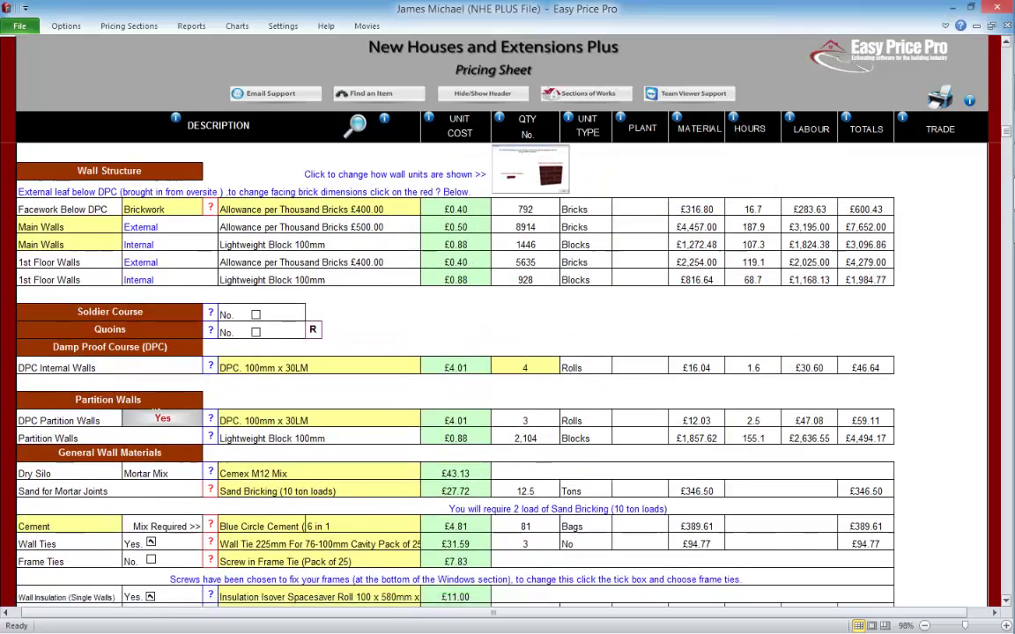
scroll(212, 264, down, 1)
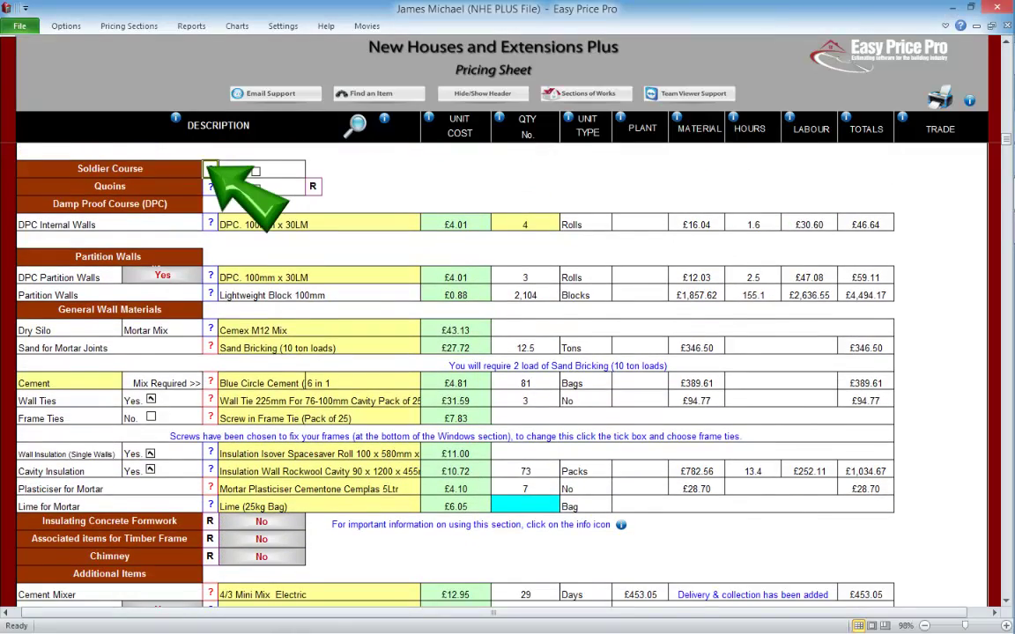
click(211, 170)
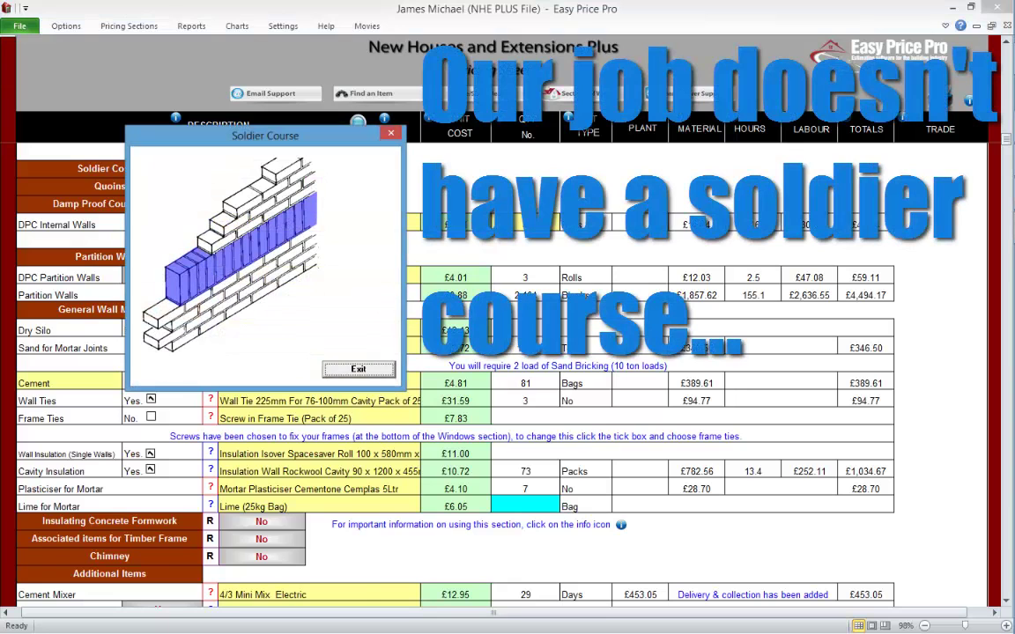
click(357, 369)
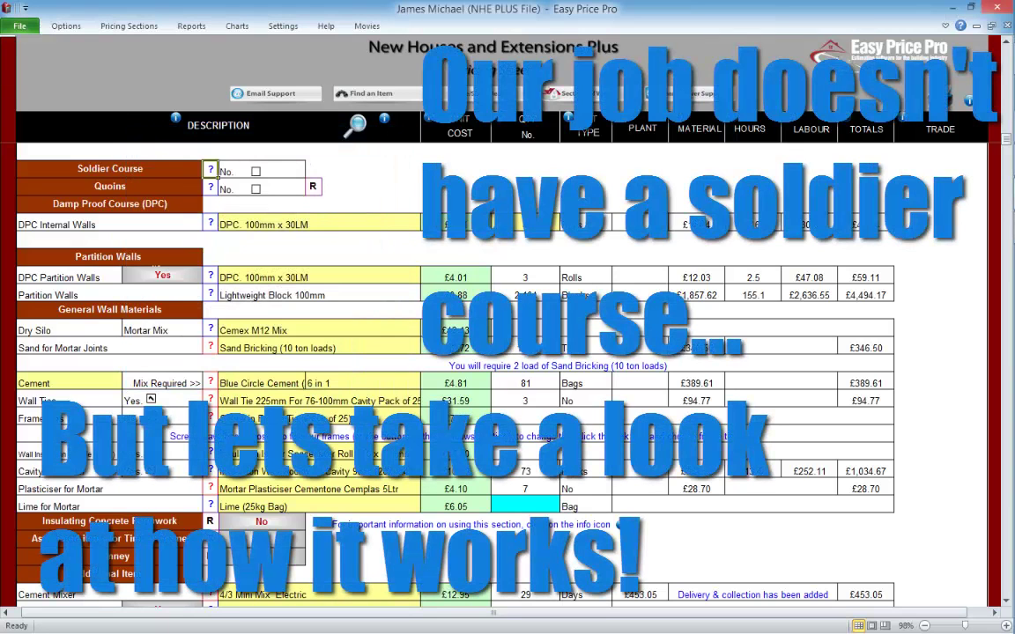
click(221, 172)
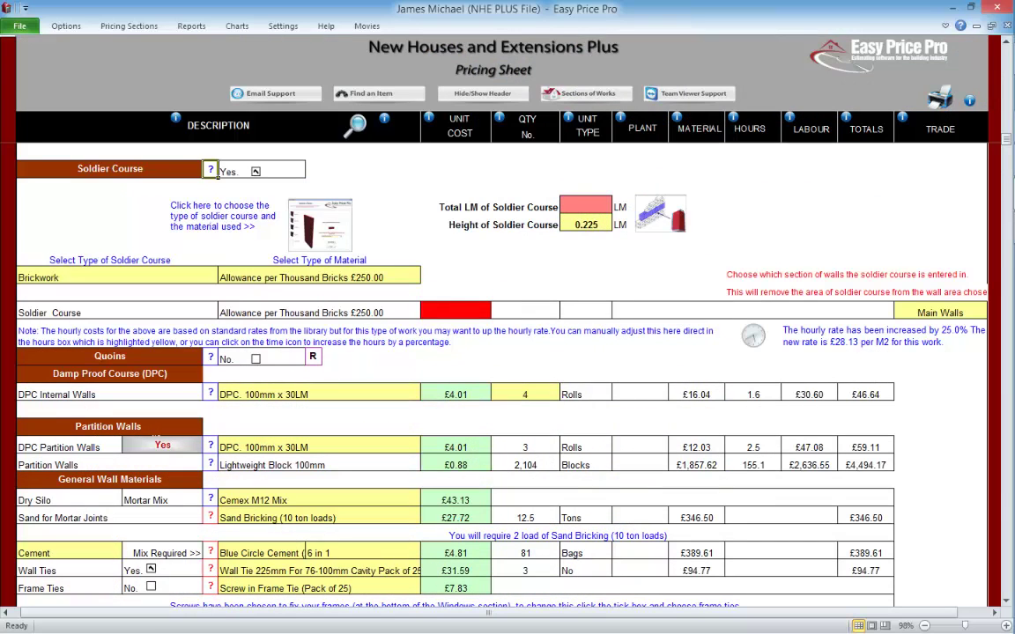
Step: Check the soldier course material options without changing them, and set the total length of the soldier course to 11 LM
click(321, 228)
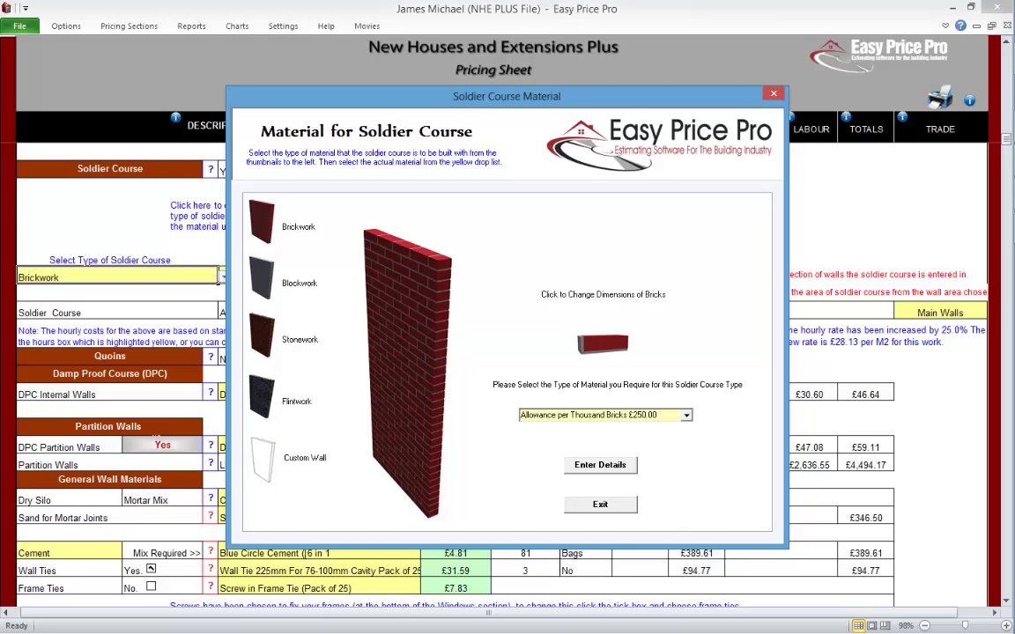
click(599, 503)
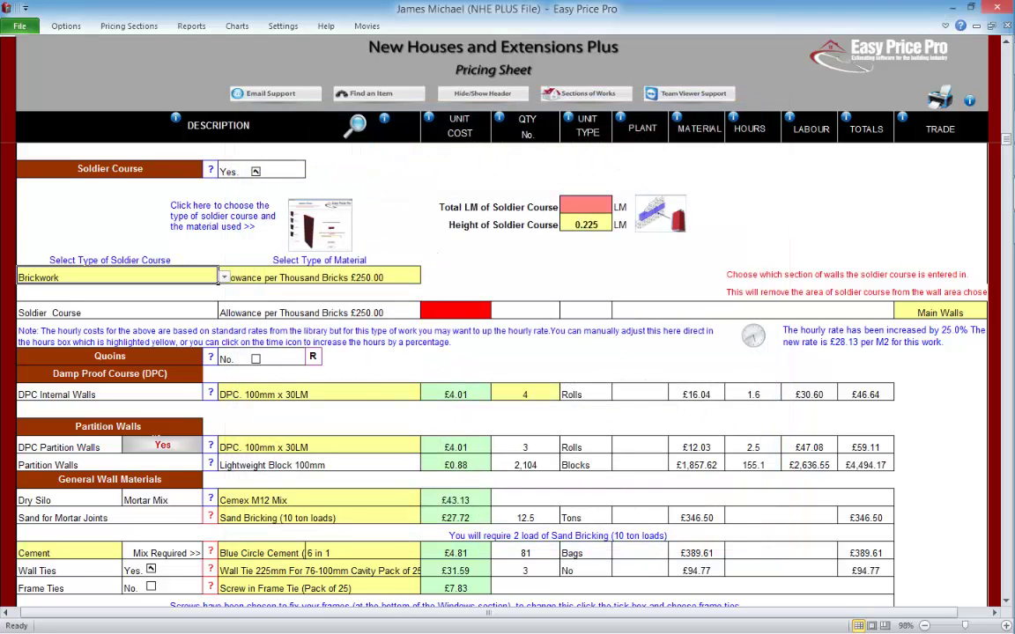
click(585, 205)
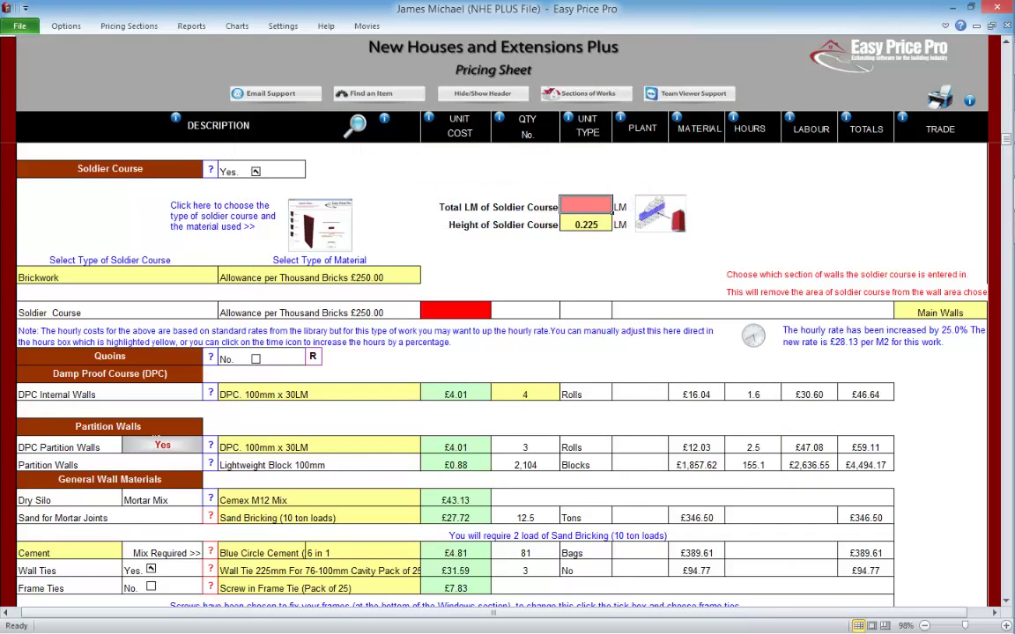
click(660, 213)
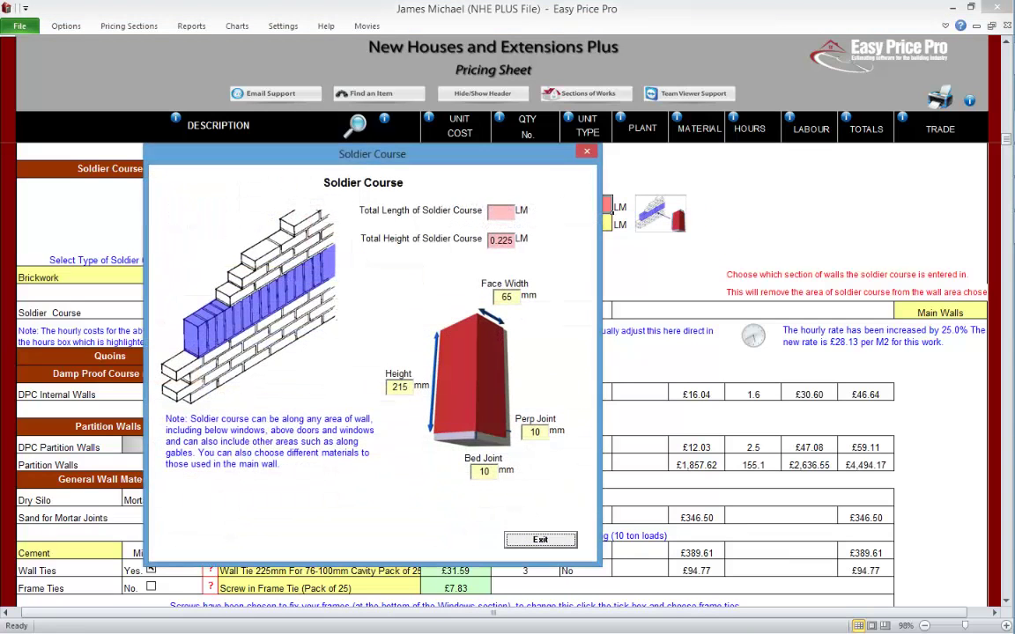
click(501, 211)
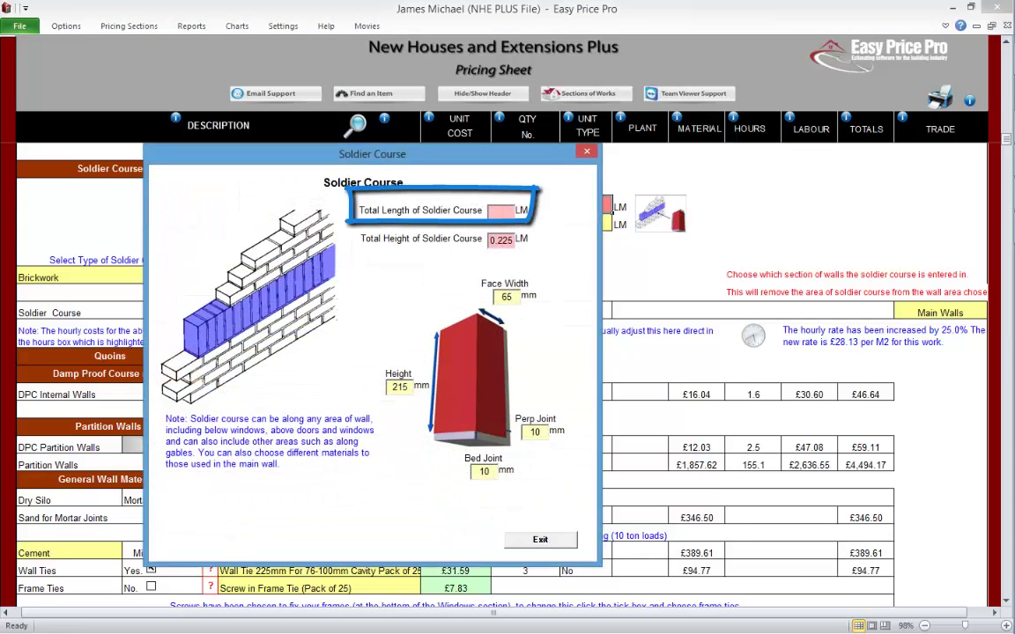
text(11)
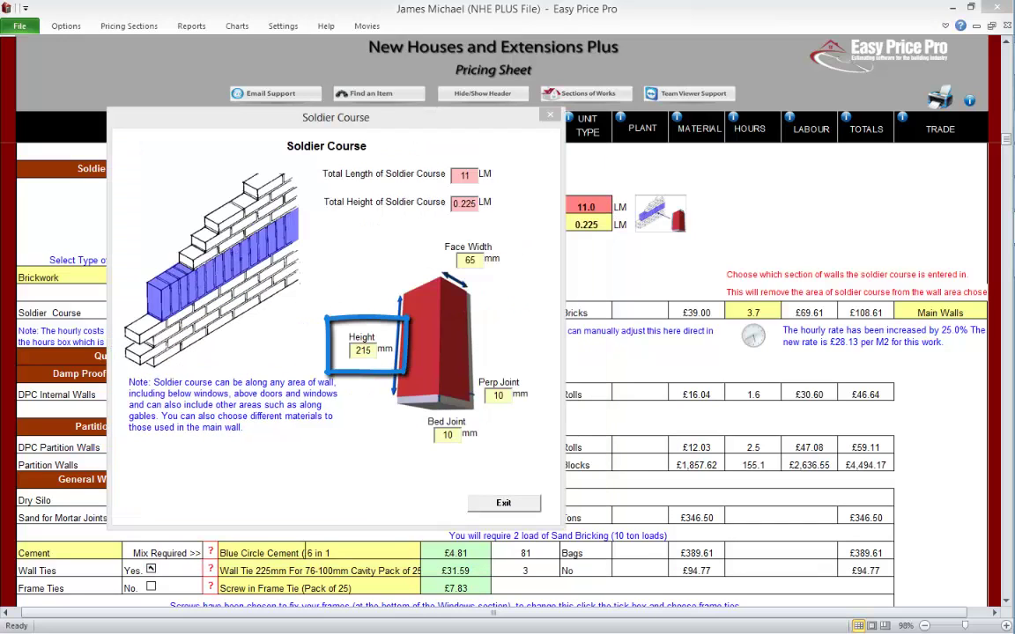
Step: Set the brick height in the soldier course dimensions to 225 mm
click(371, 350)
key(BackSpace)
key(BackSpace)
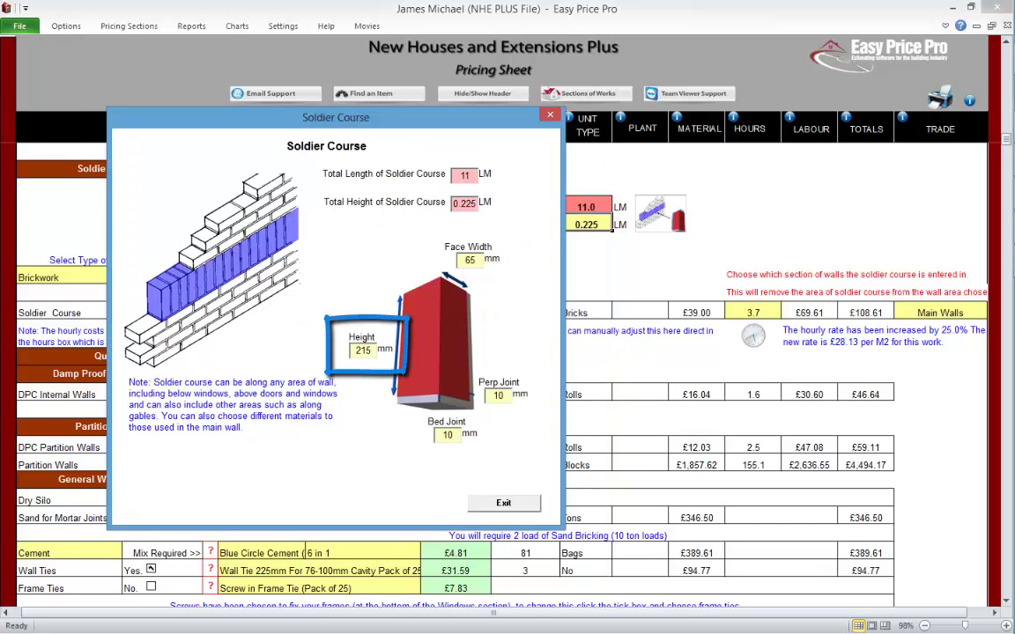
text(25)
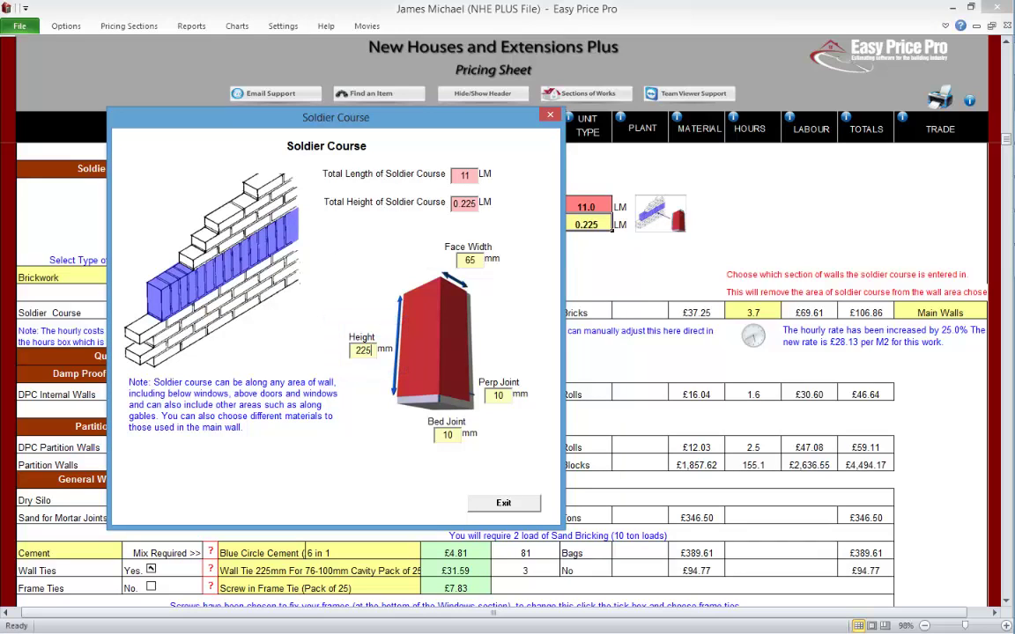
click(506, 503)
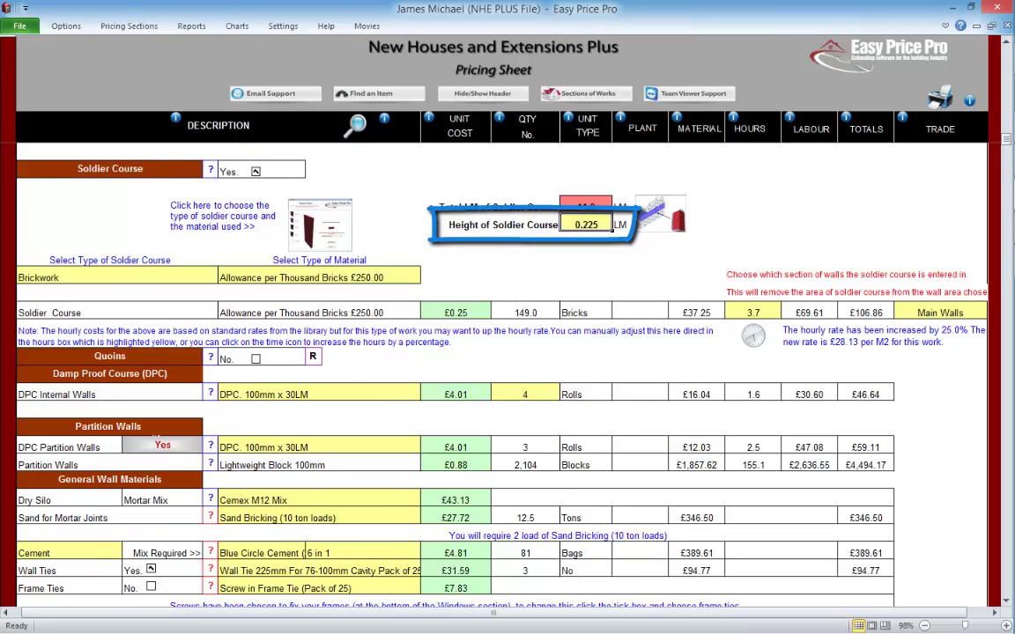
Step: Set the height of the soldier course to 0.235 LM
text(0.235)
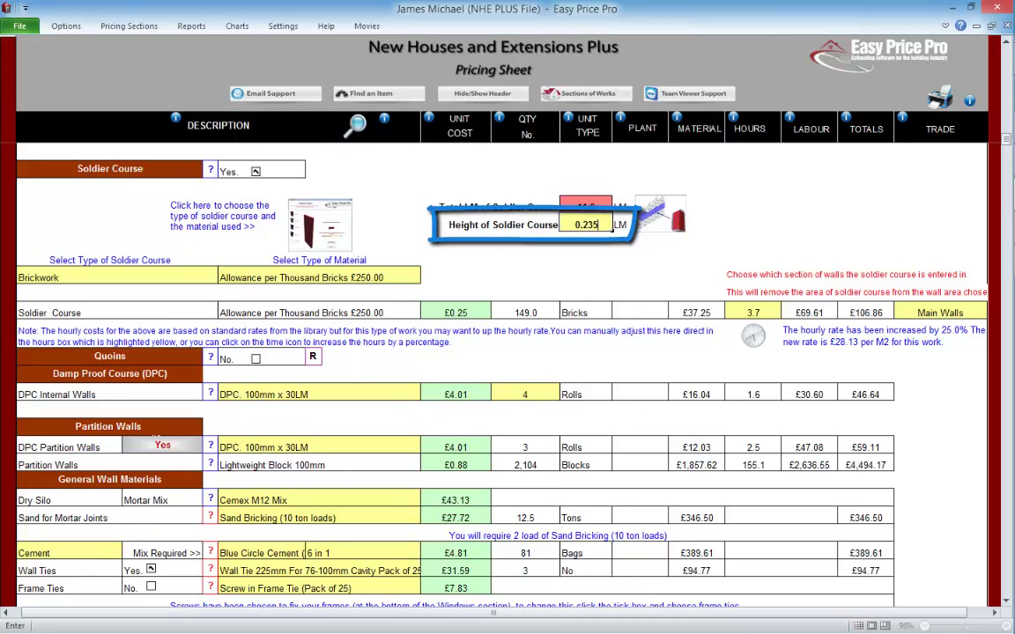
key(Return)
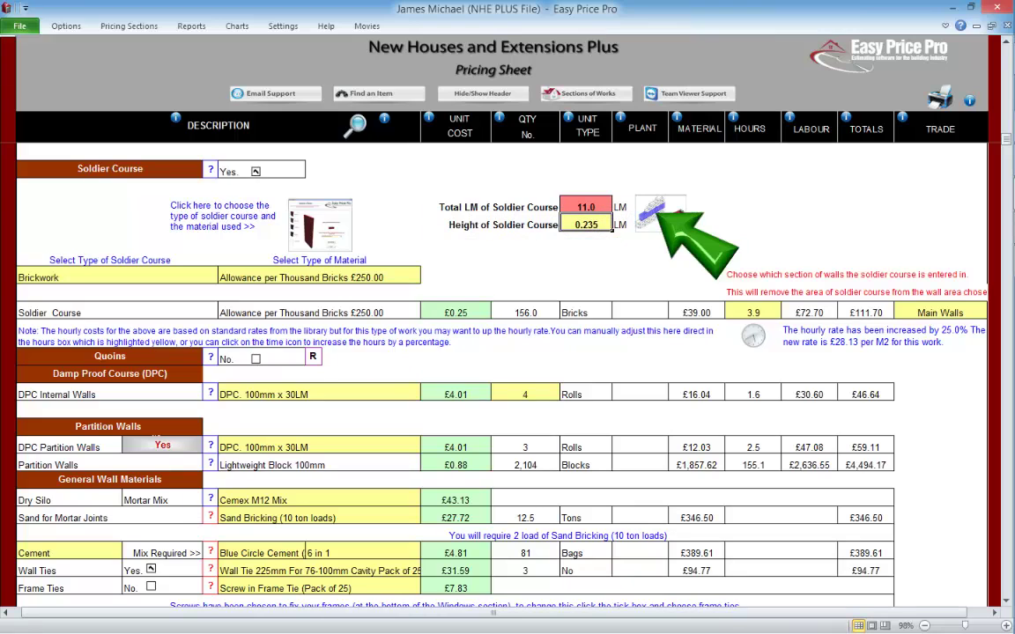
Step: Change the brick height in the soldier course dimensions and set the height of the soldier course to 0.225 LM
click(660, 214)
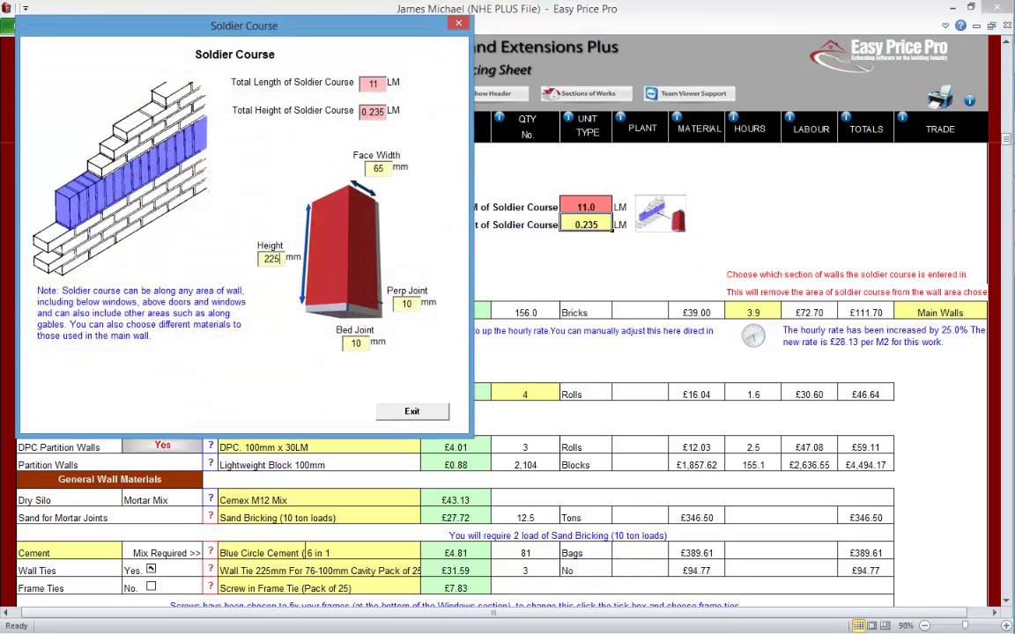
click(412, 411)
text(0.225)
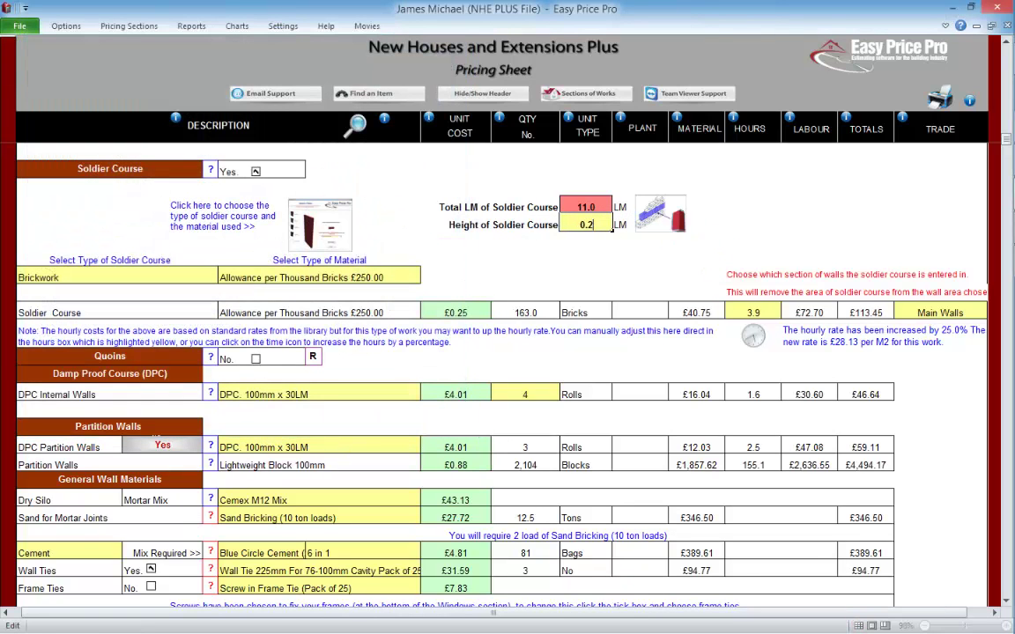
key(Return)
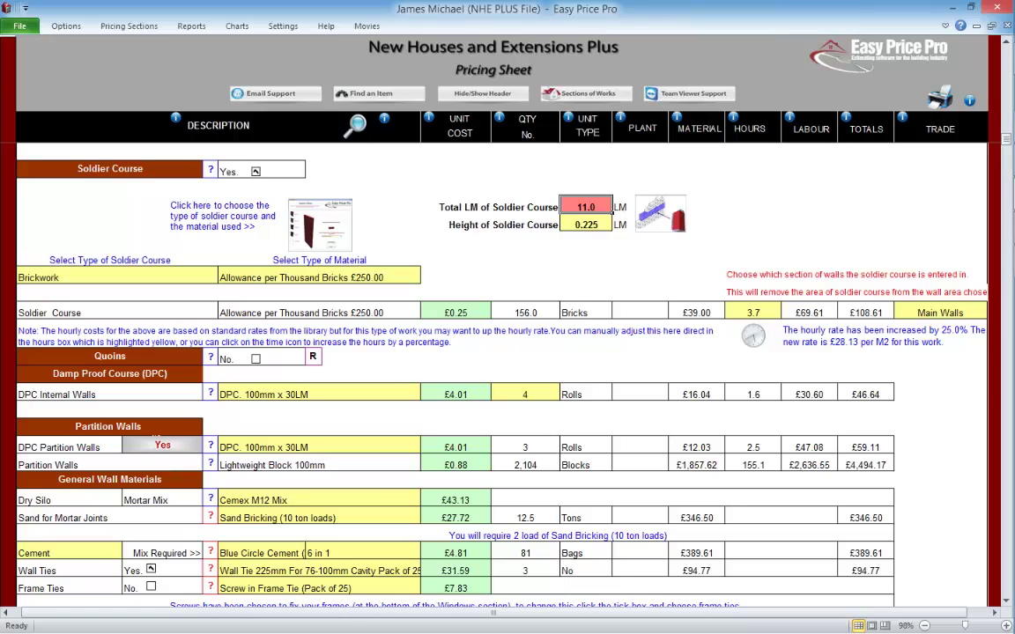
Step: Check the wall section options for the soldier course and set the increase on its labour rate to 35%
click(939, 312)
click(994, 311)
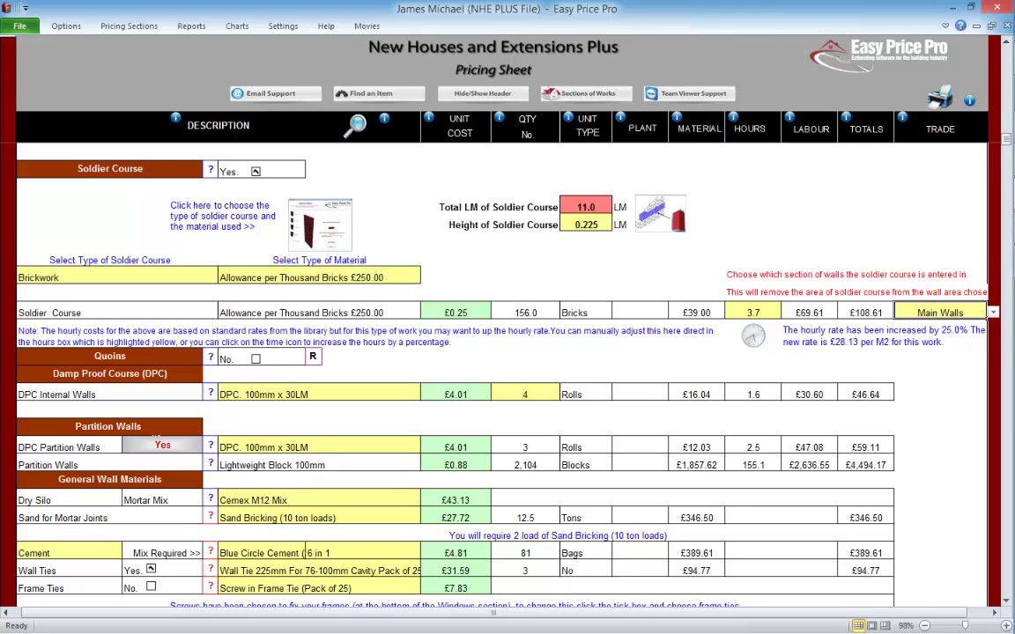
click(753, 336)
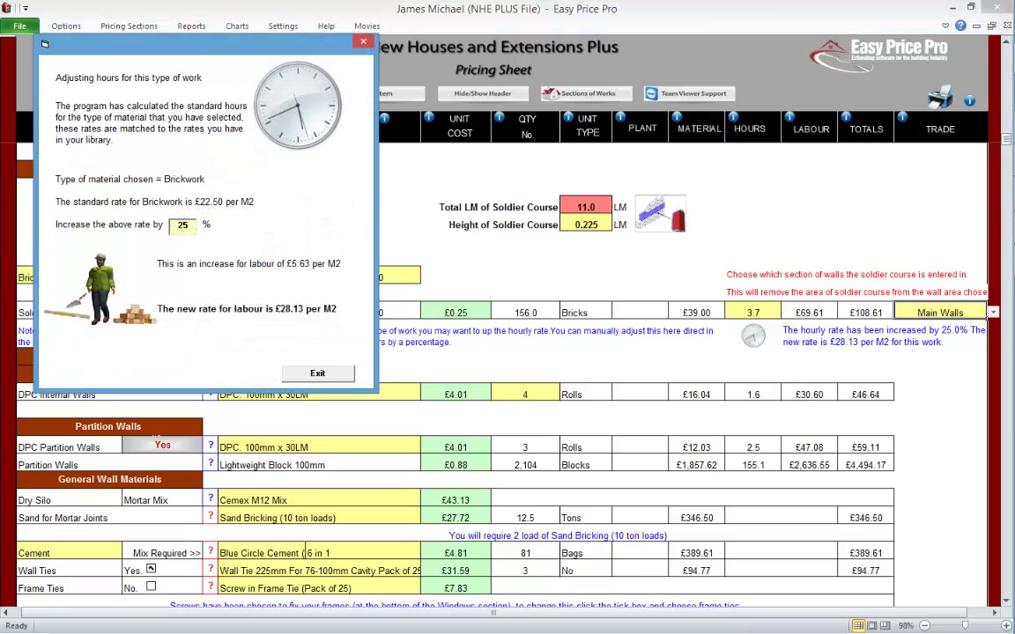
drag(189, 225, 176, 225)
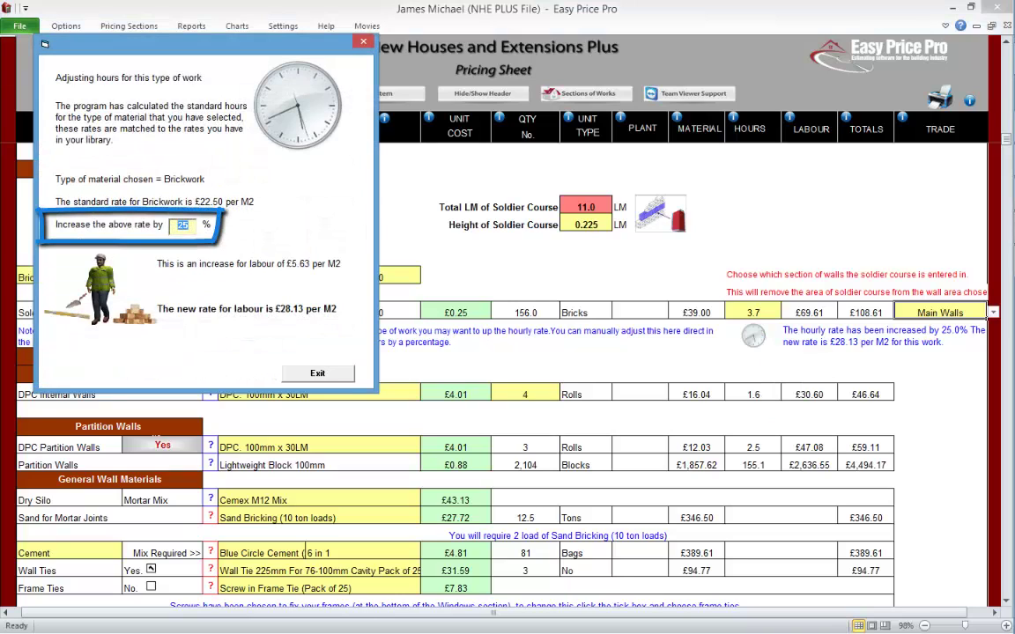
text(35)
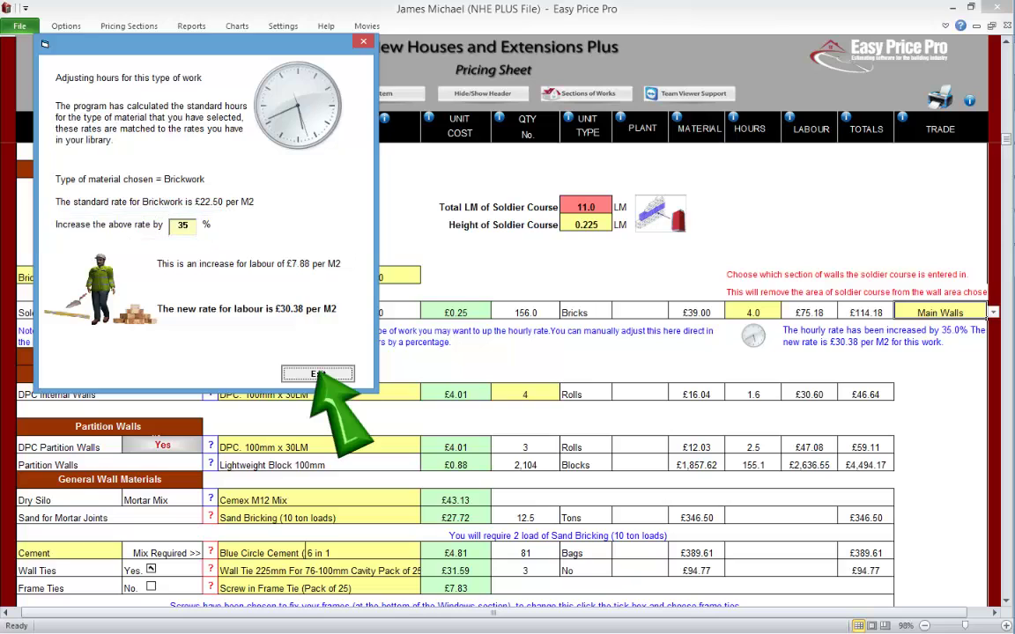
click(318, 374)
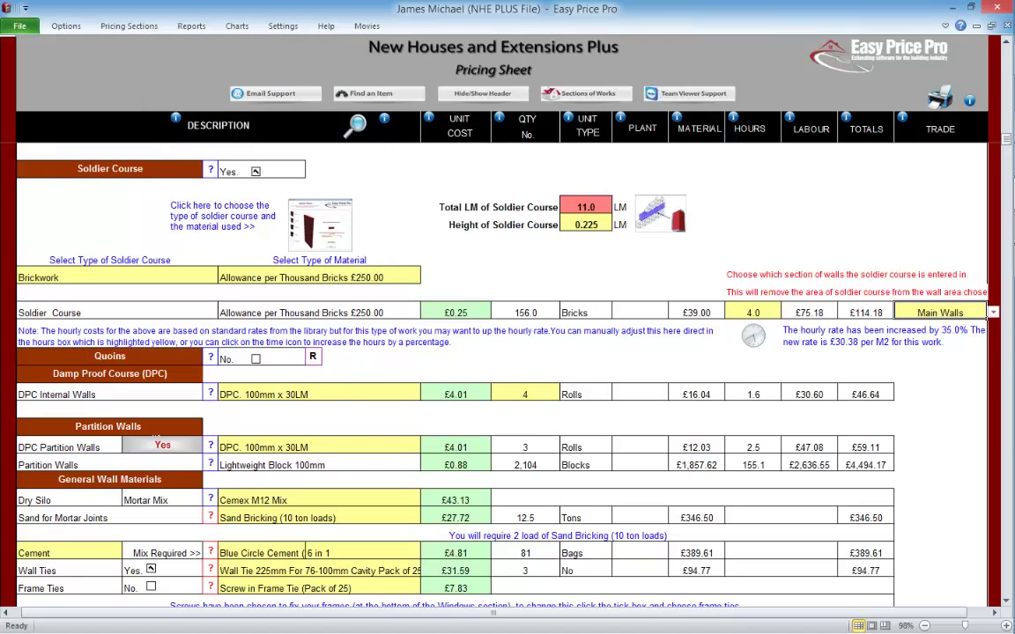
Step: Clear the total length of the soldier course and set the Soldier Course option to No
click(586, 206)
key(BackSpace)
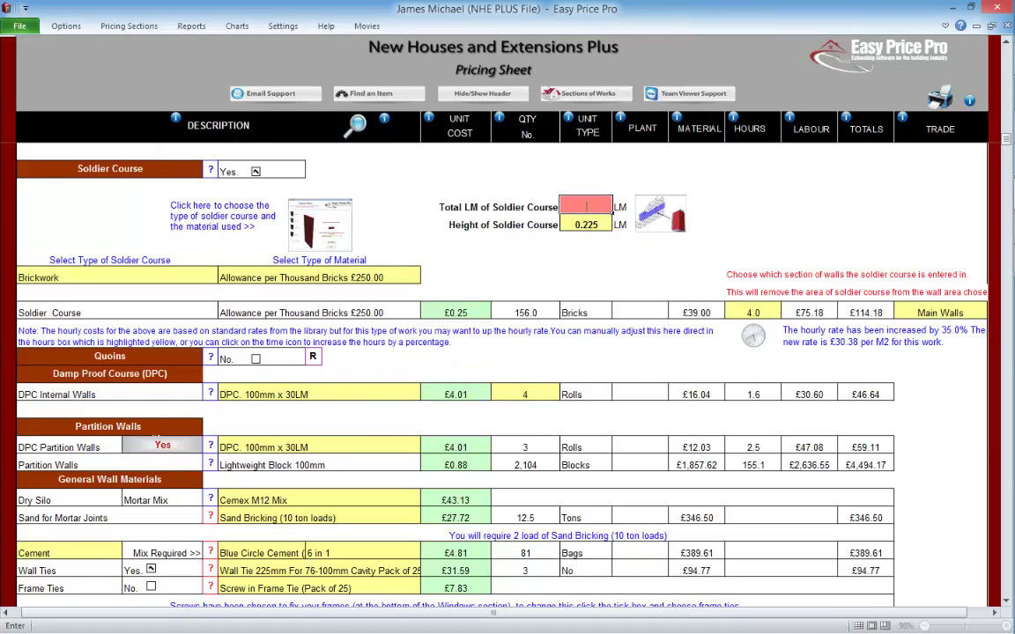
key(Return)
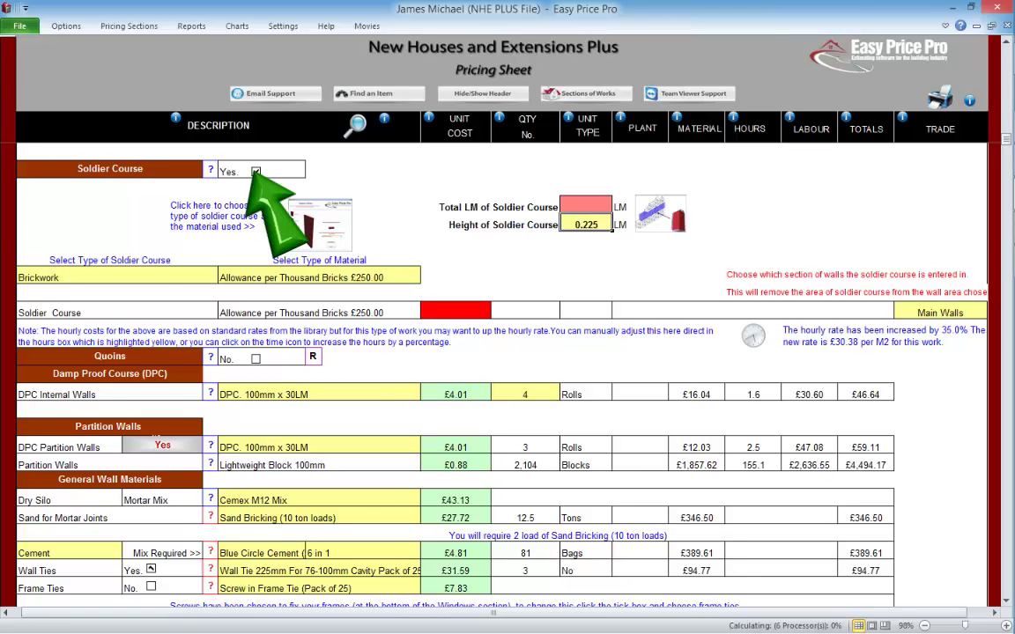
click(255, 172)
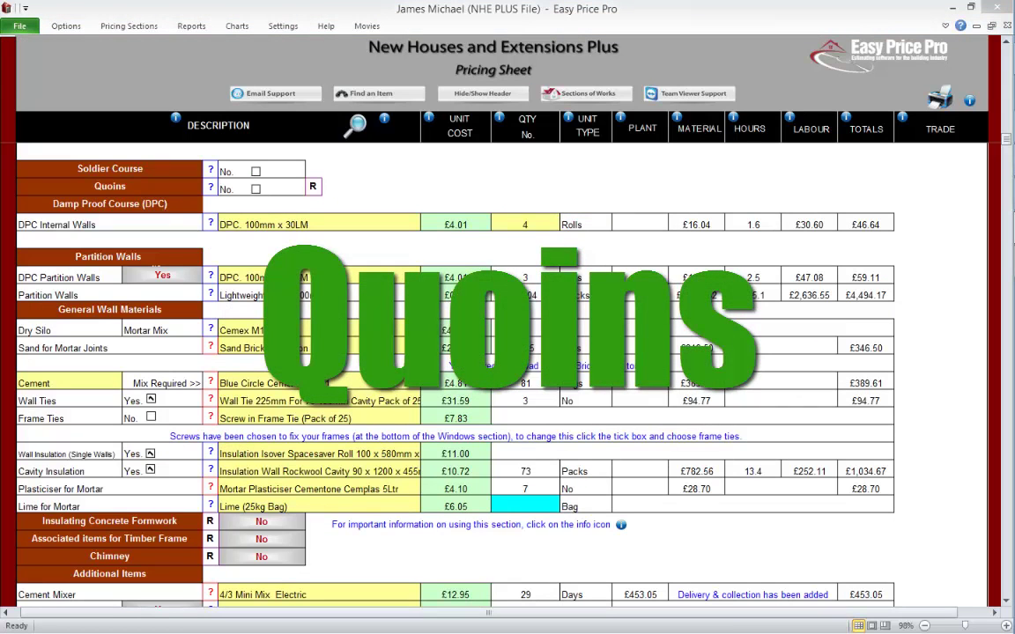
Step: View the quoins help picture and the 3D house model showing the quoins
click(210, 187)
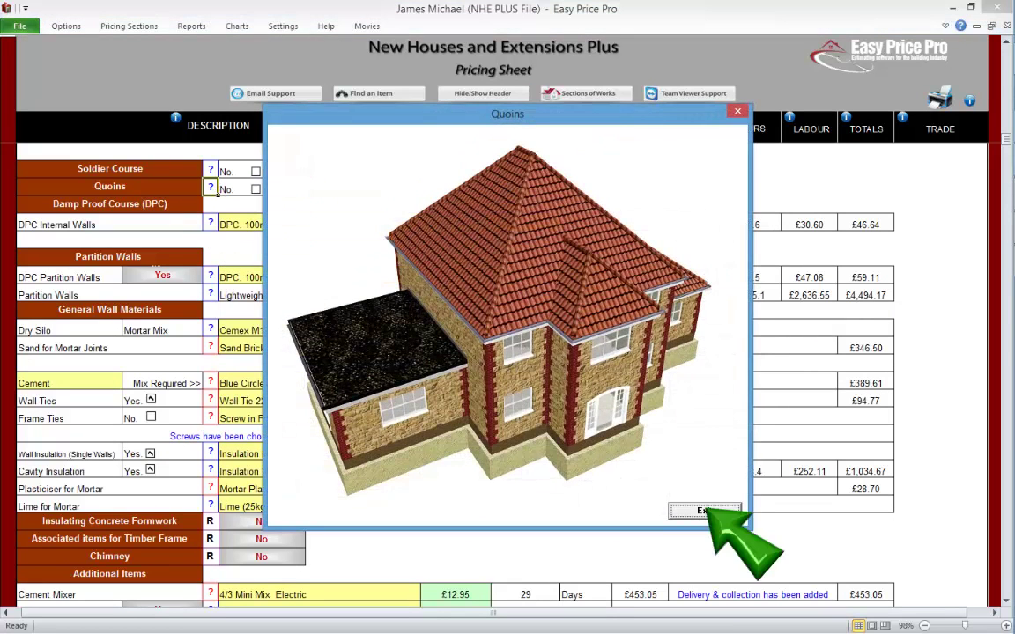
click(705, 511)
click(312, 187)
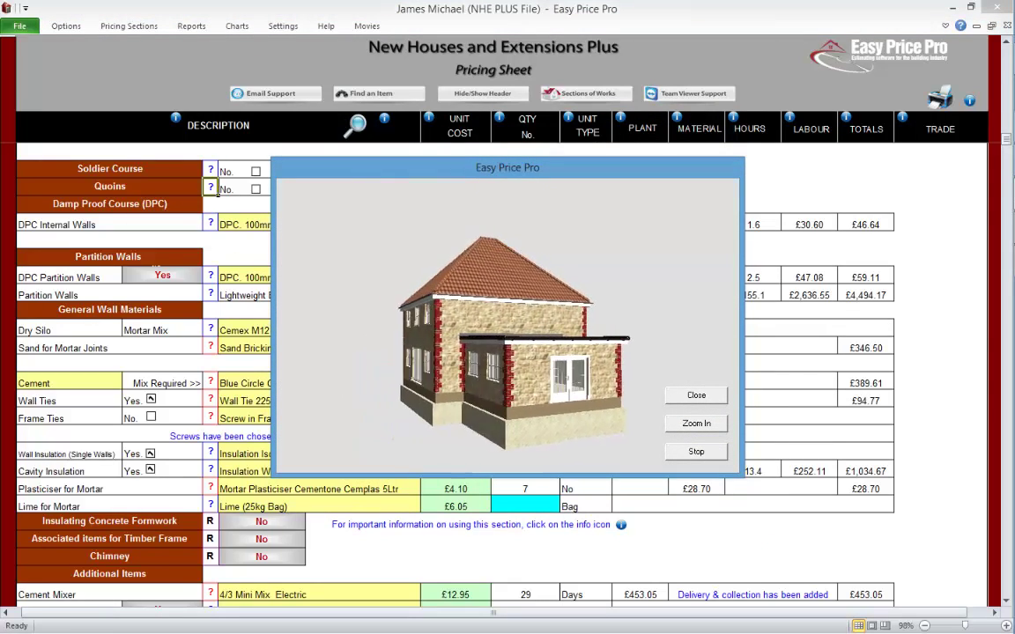
click(696, 394)
Step: Set the Quoins option to Yes and look through the quoin material types, ending on Brickwork
click(255, 188)
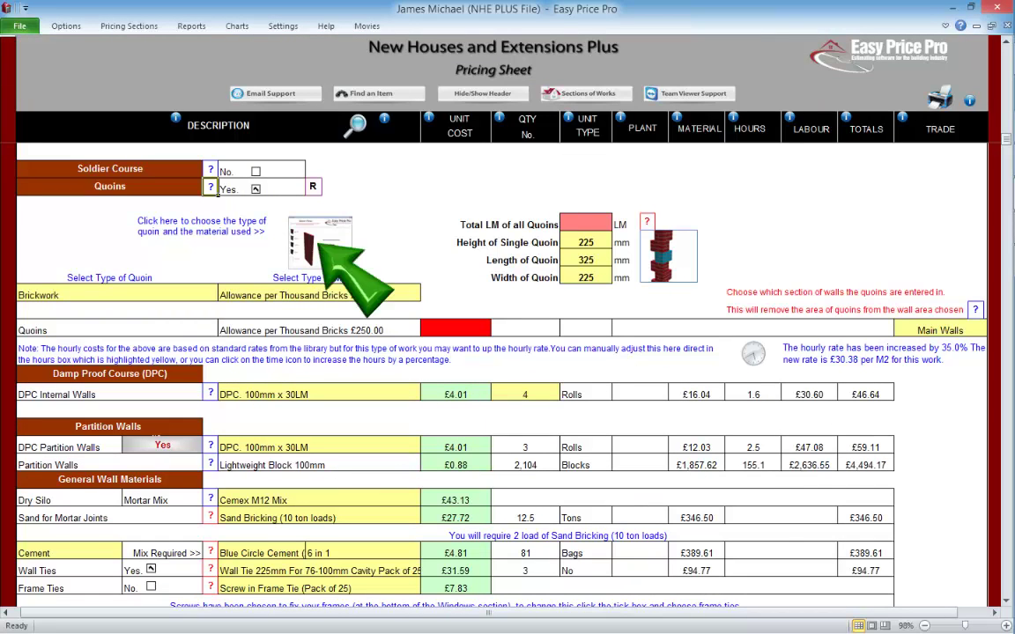
click(320, 245)
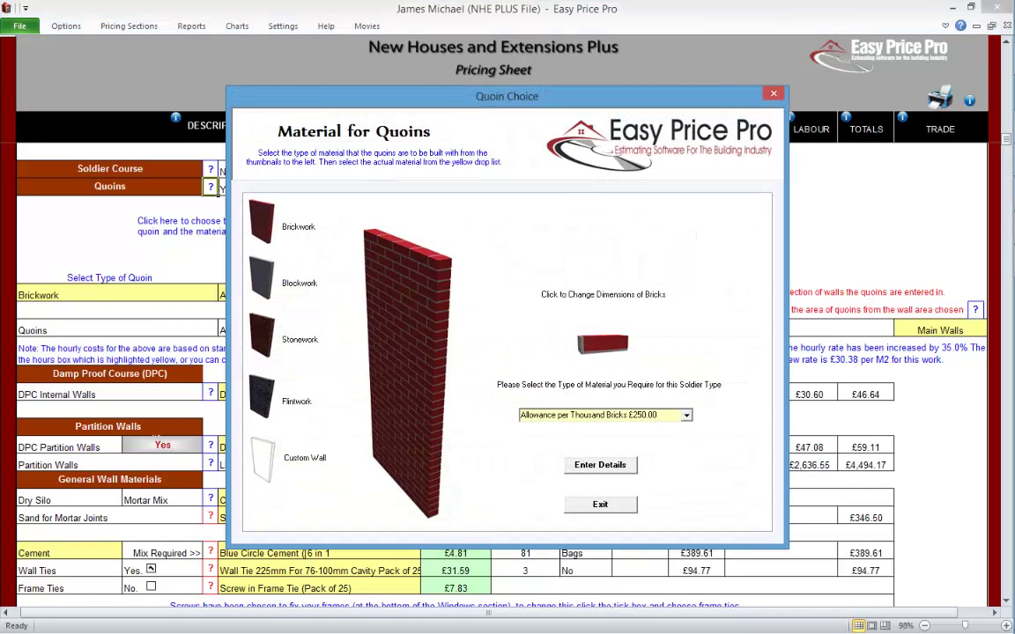
click(257, 280)
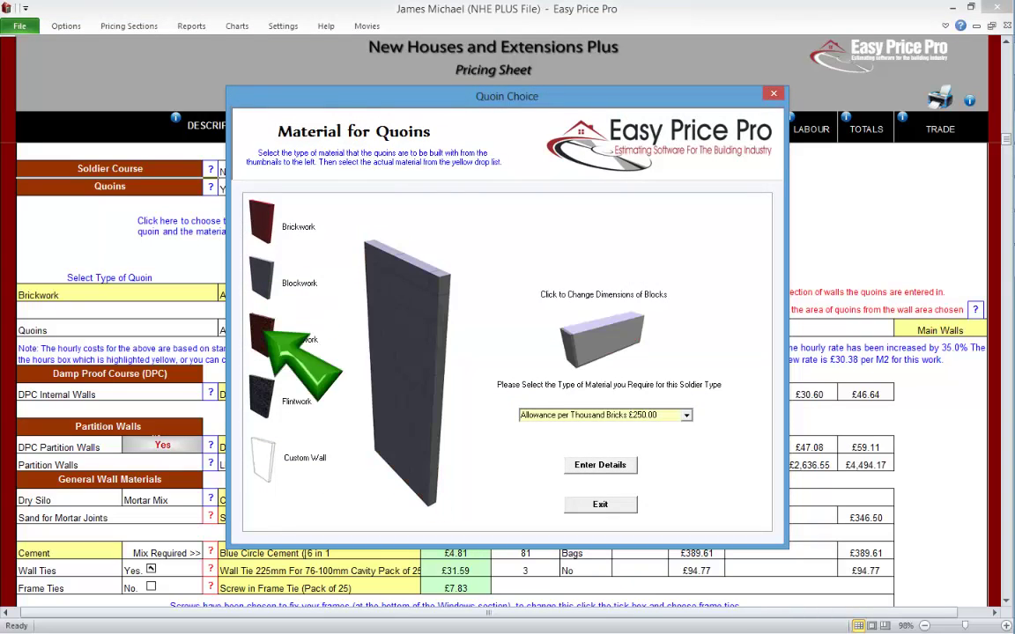
click(257, 336)
click(260, 395)
click(263, 458)
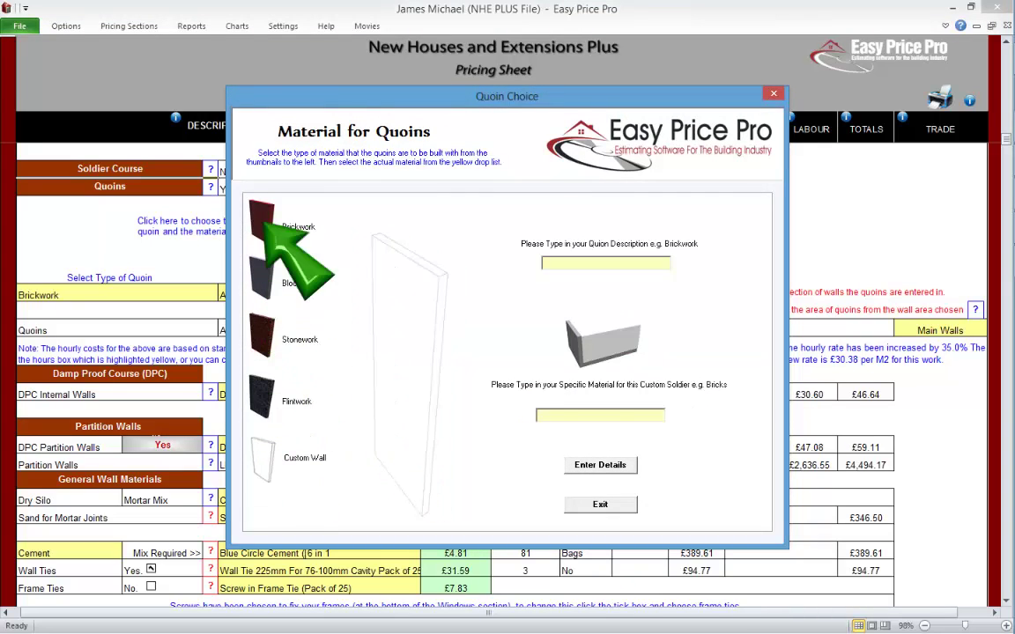
click(261, 222)
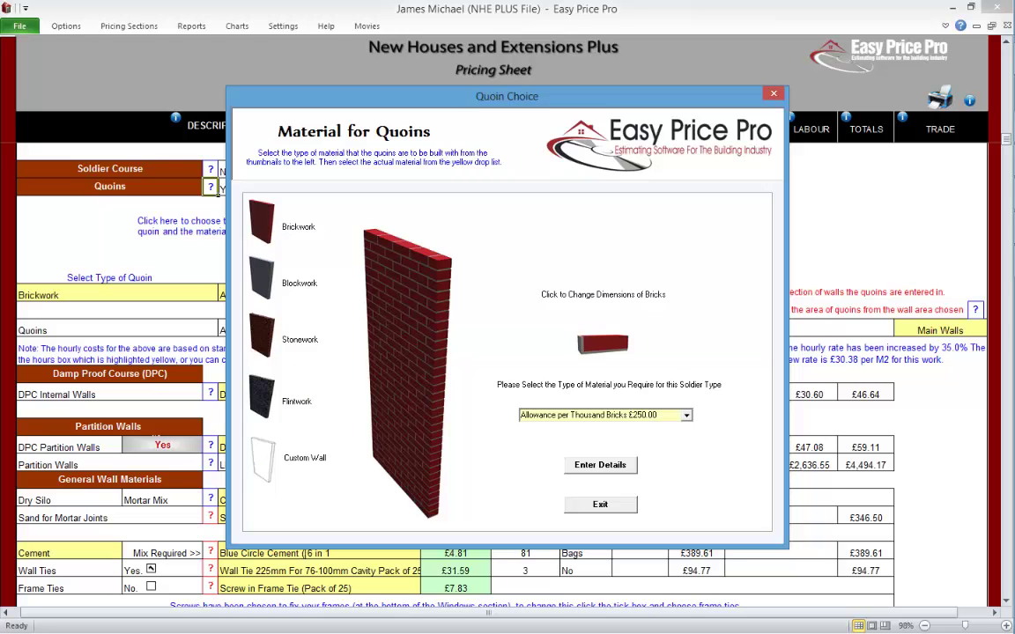
Step: Check the brick dimensions for the quoins without changing them, and set the total length of all quoins to 24 LM
click(602, 343)
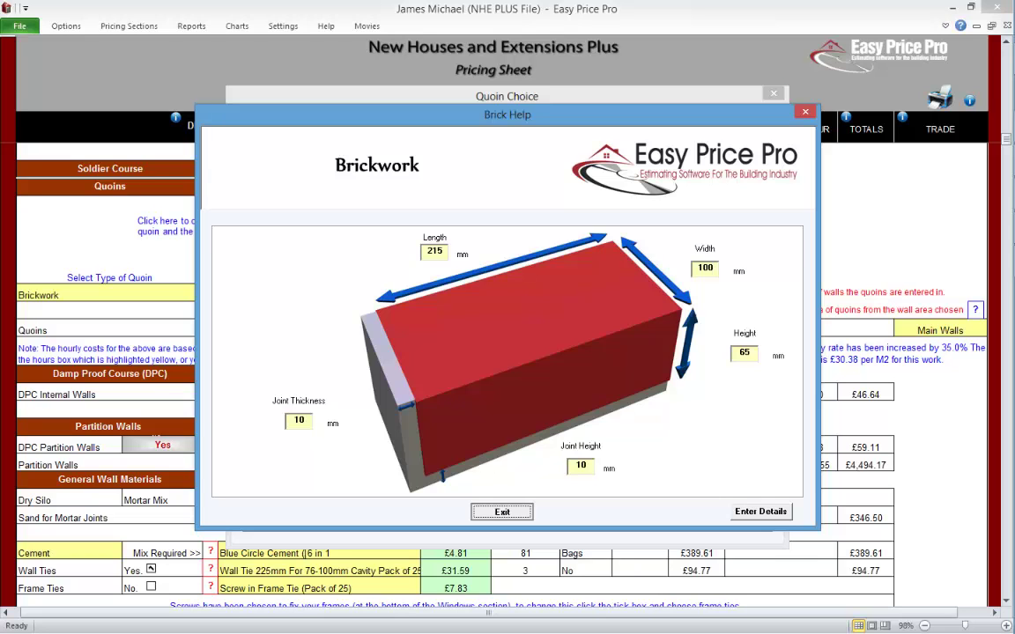
click(501, 511)
click(598, 565)
click(610, 225)
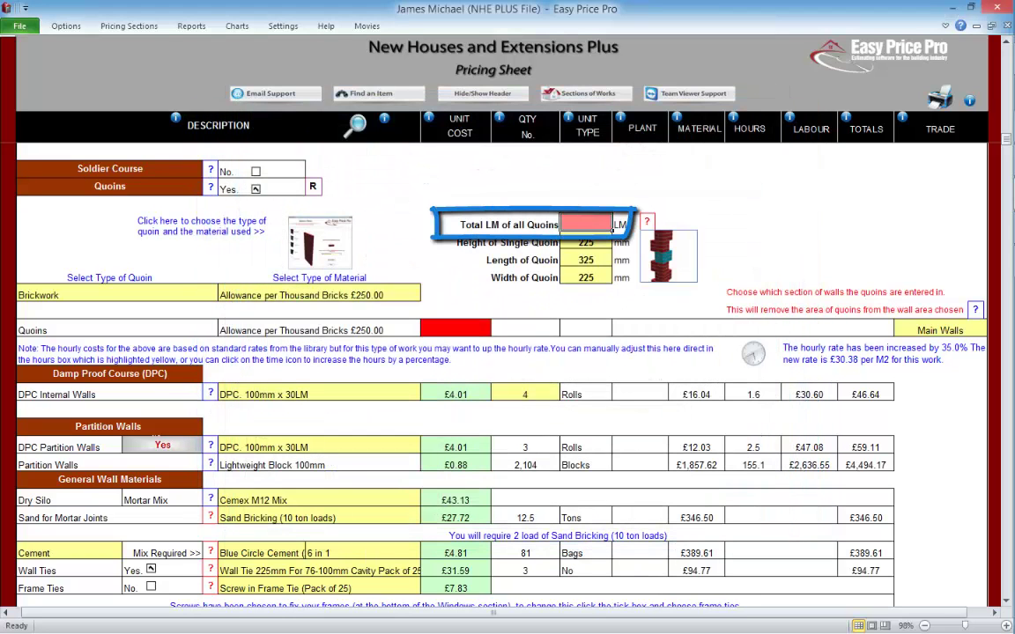
text(24)
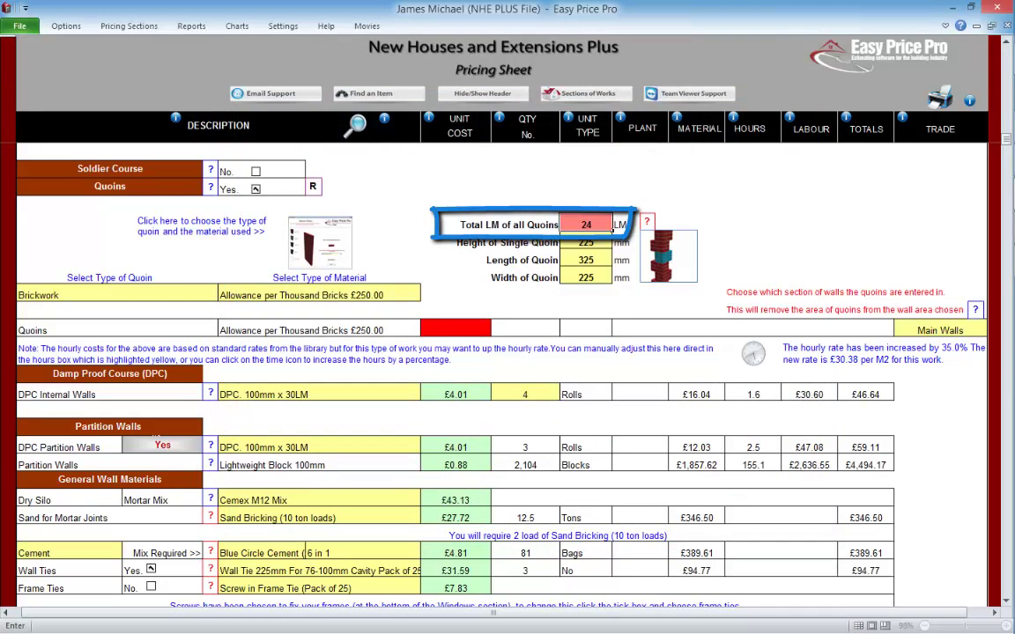
key(Return)
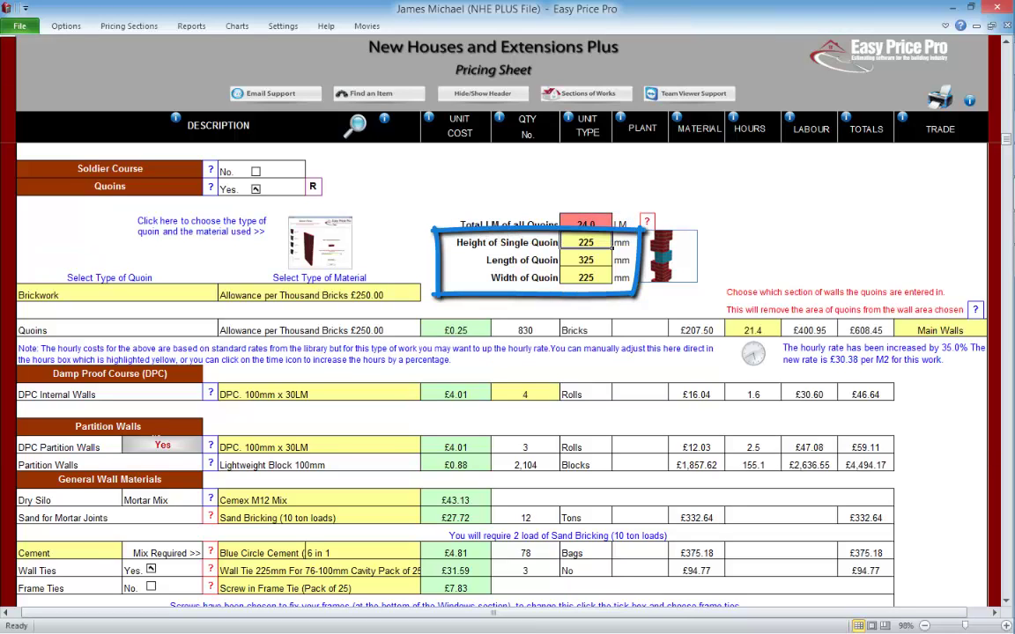
Step: Examine the quoin dimensions diagram, the help on wall area removal and the wall section options for the quoins
click(668, 255)
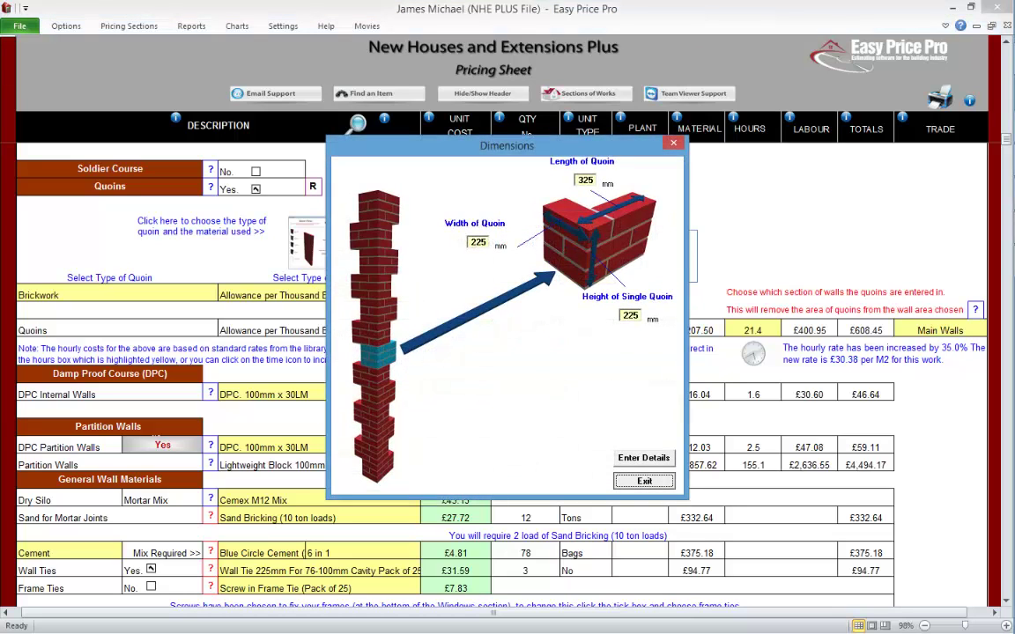
click(644, 480)
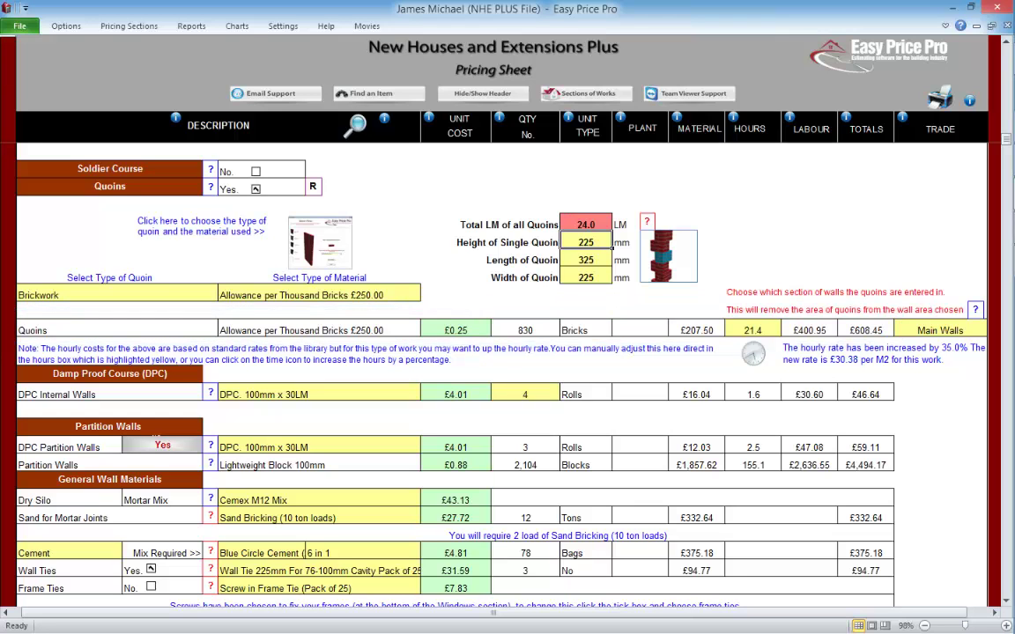
click(975, 309)
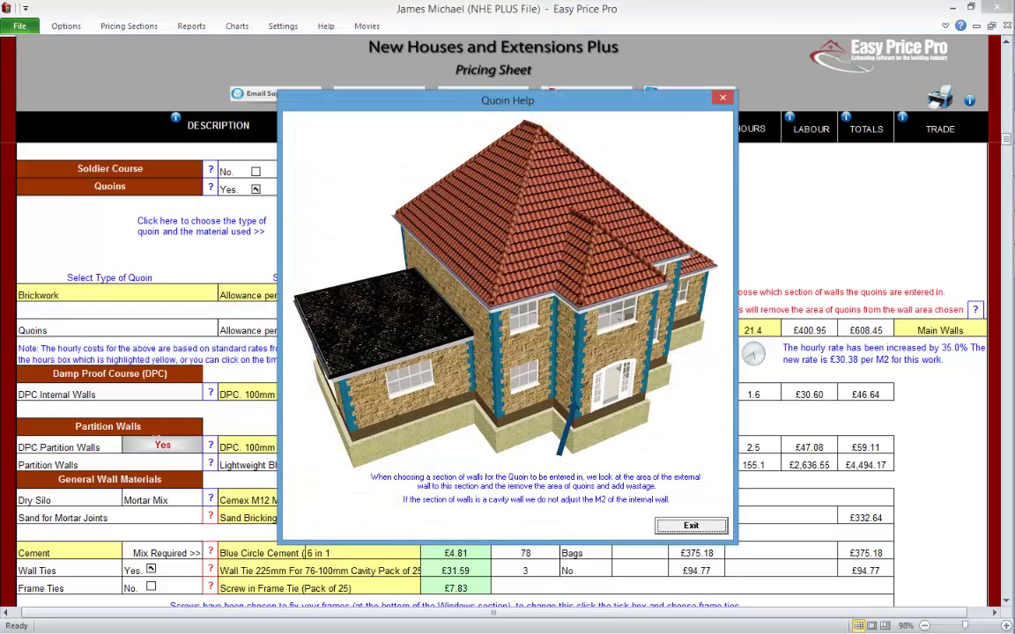
click(690, 525)
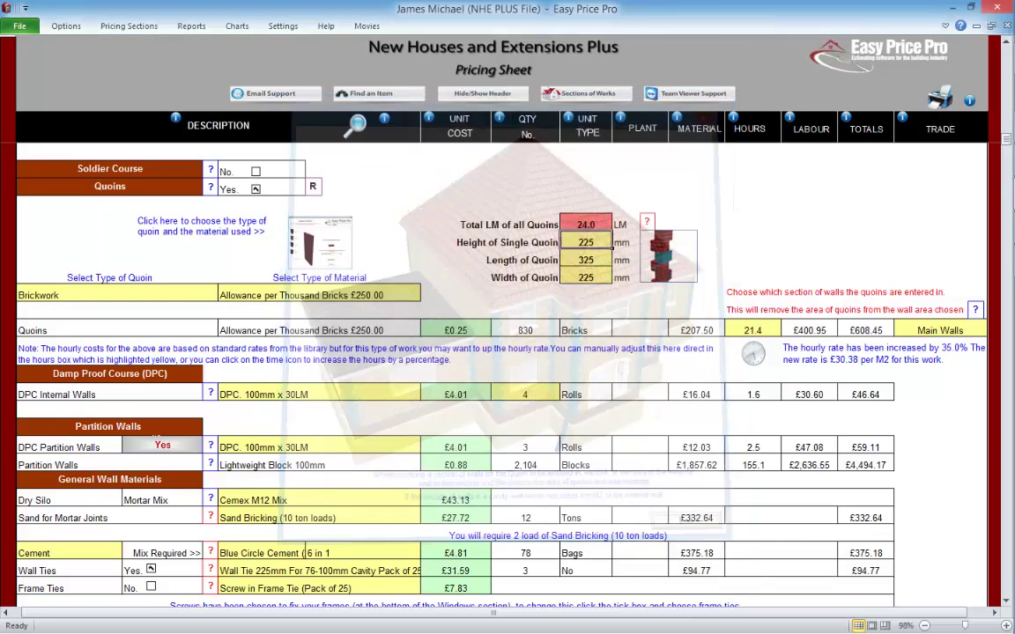
click(964, 335)
click(993, 329)
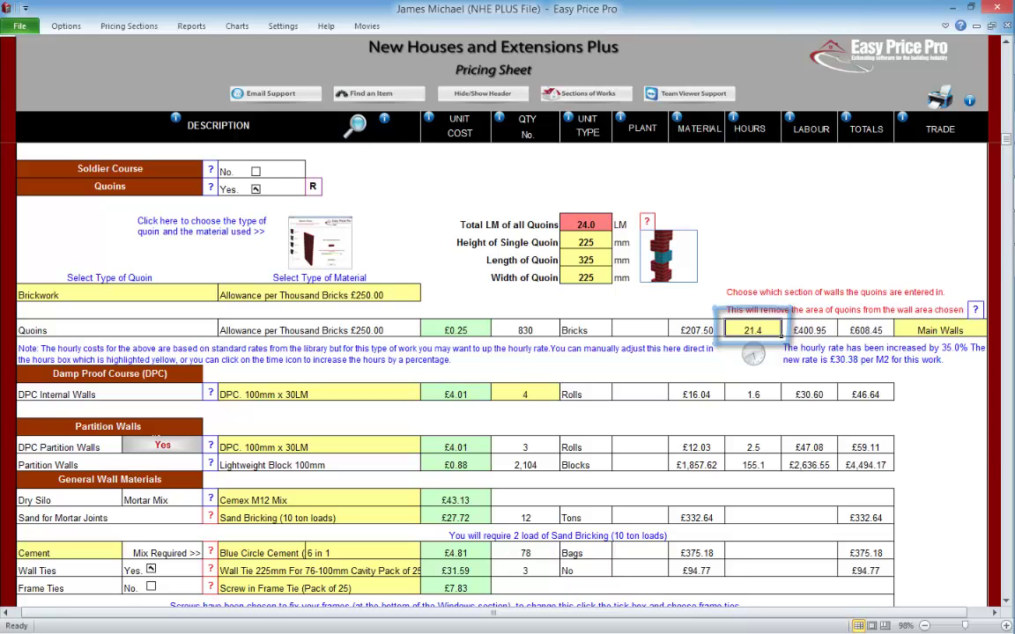
Step: Set the increase on the labour rate for the brickwork quoins to 40%
click(753, 353)
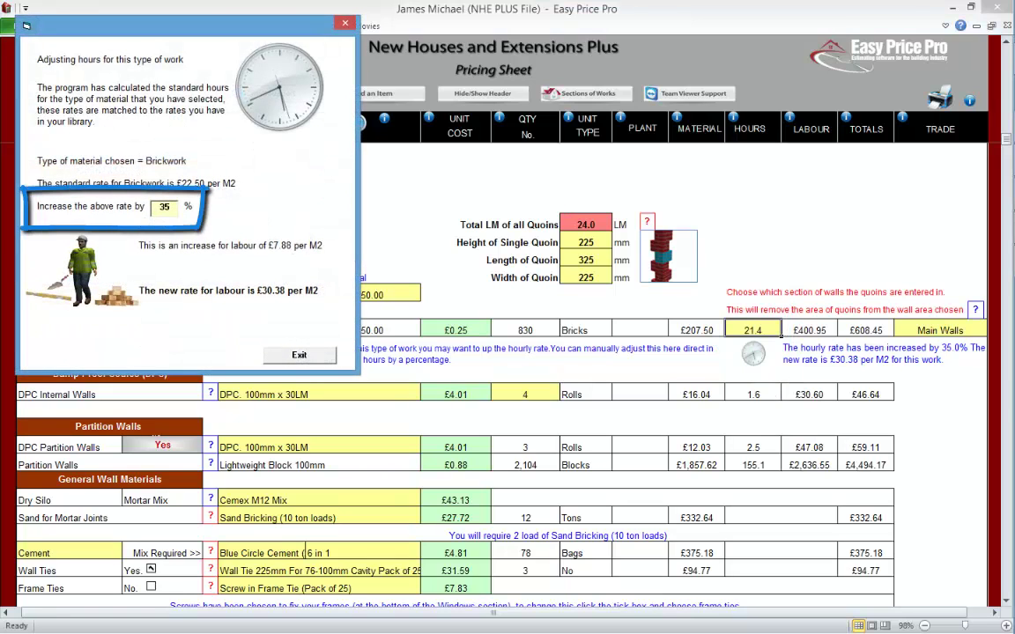
key(BackSpace)
key(BackSpace)
text(40)
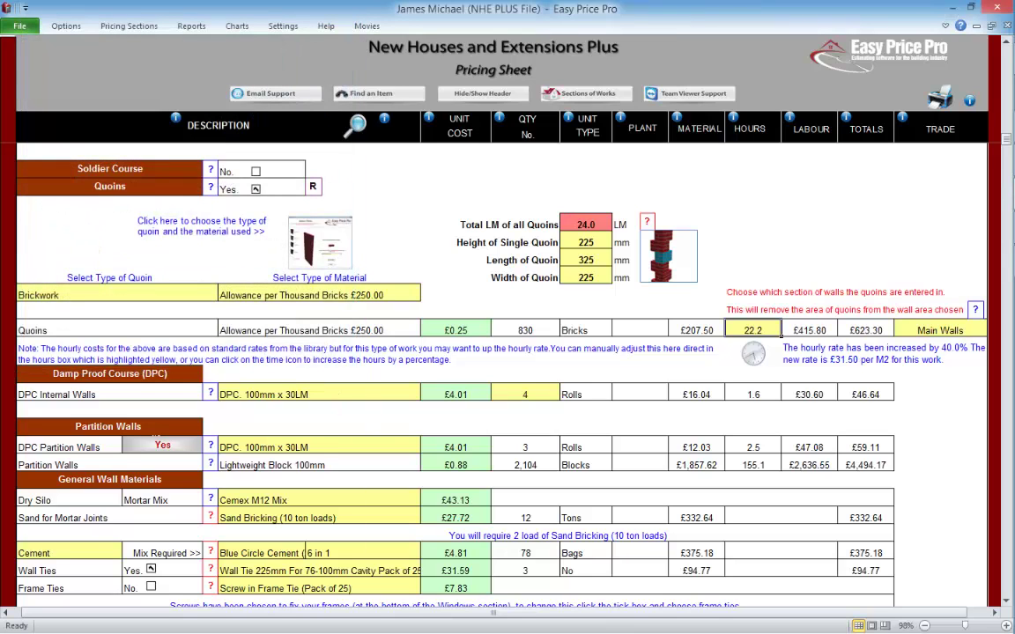
Step: Clear the total length of all quoins and set the Quoins option to No
click(585, 222)
key(BackSpace)
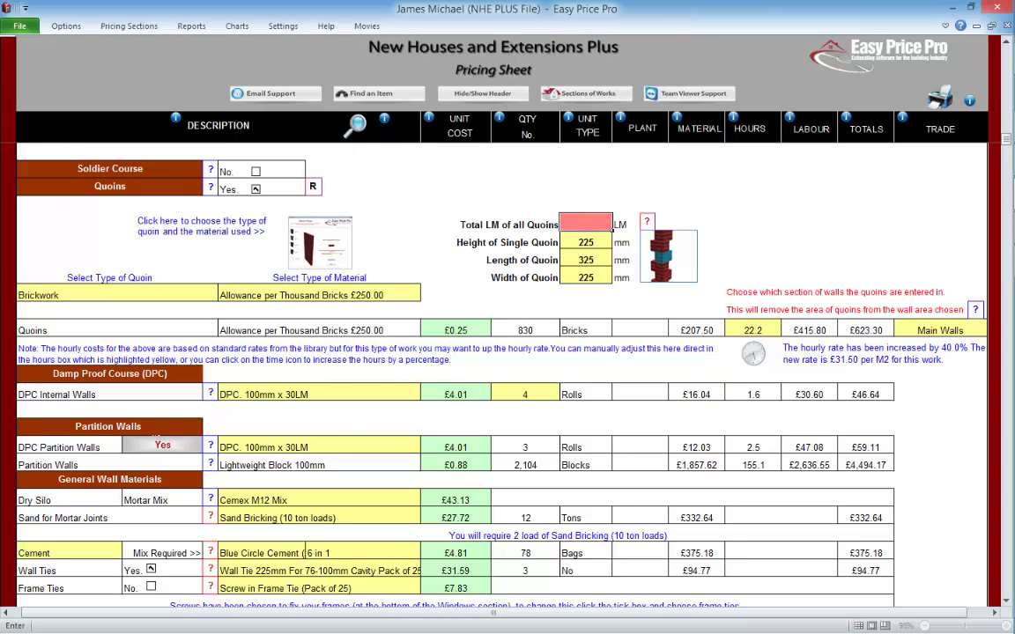
key(Return)
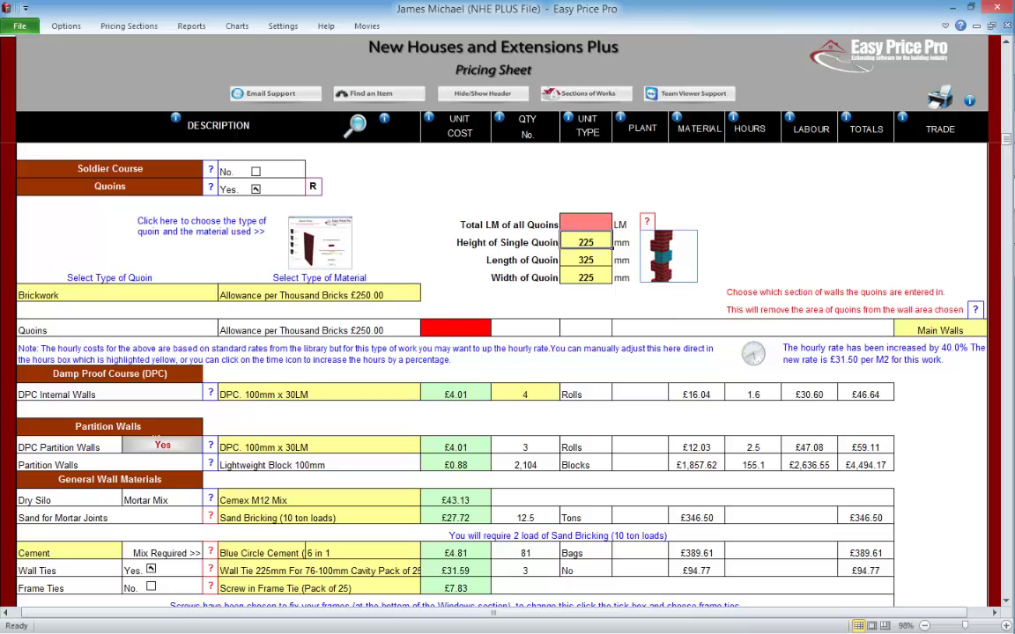
click(256, 189)
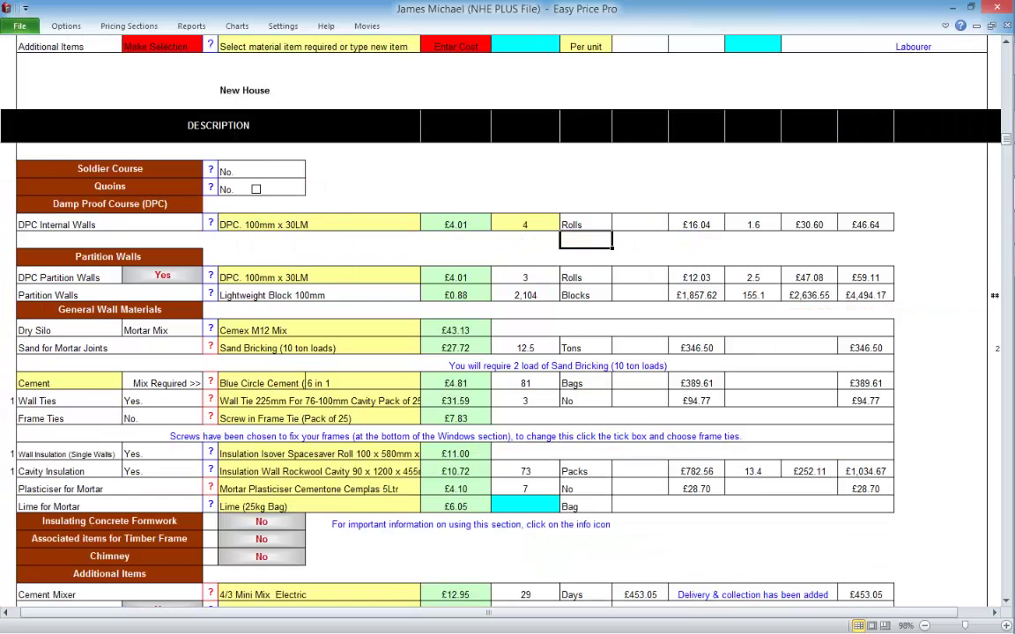
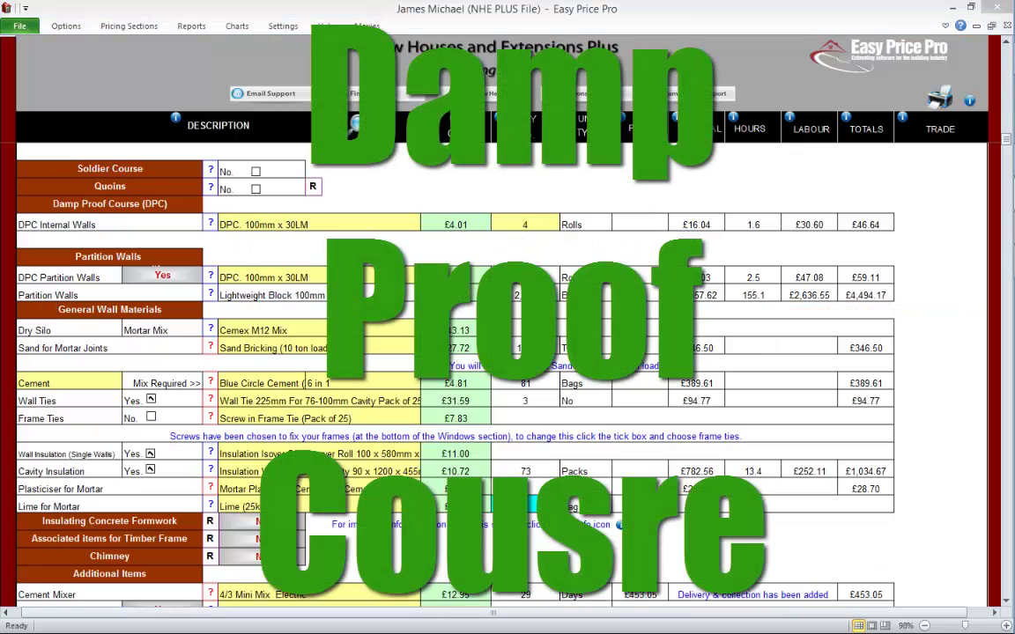
Step: Examine how the DPC for the internal walls is calculated and which DPC rolls are available, keeping DPC. 100mm x 30LM
click(210, 225)
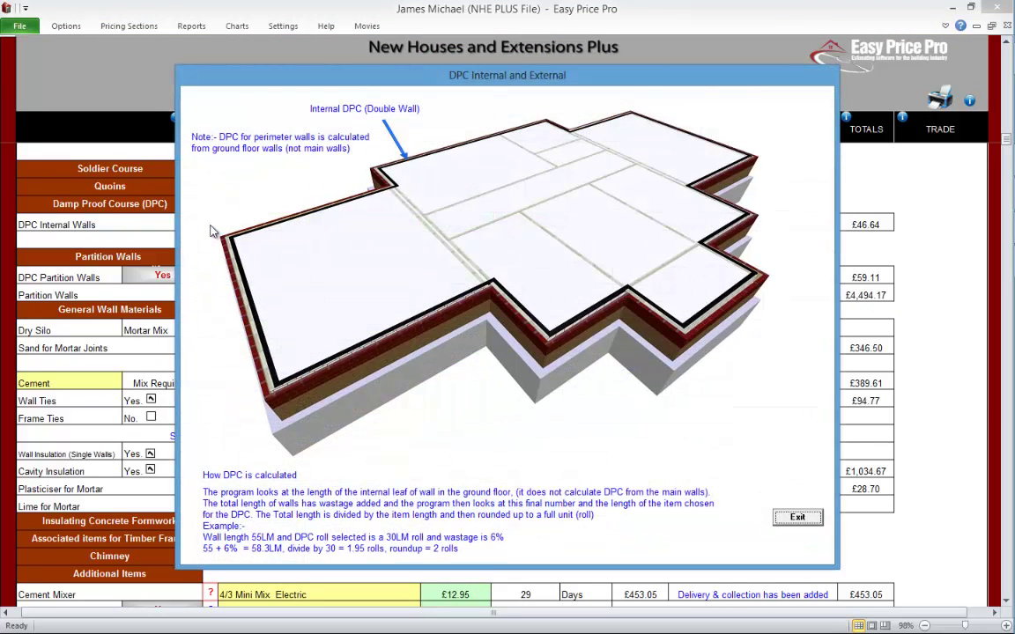
click(797, 519)
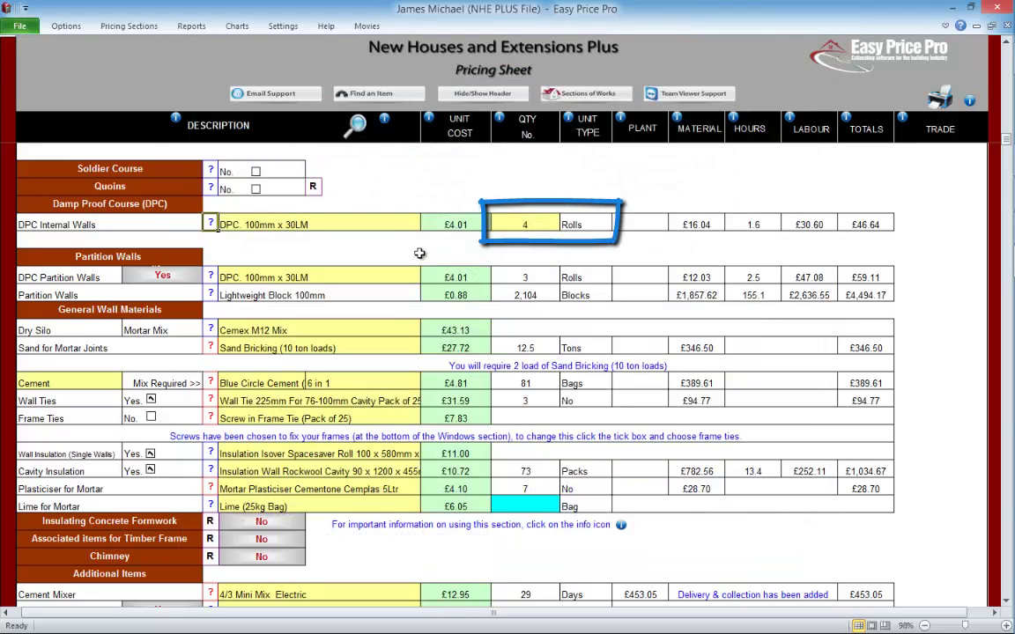
click(414, 225)
click(426, 224)
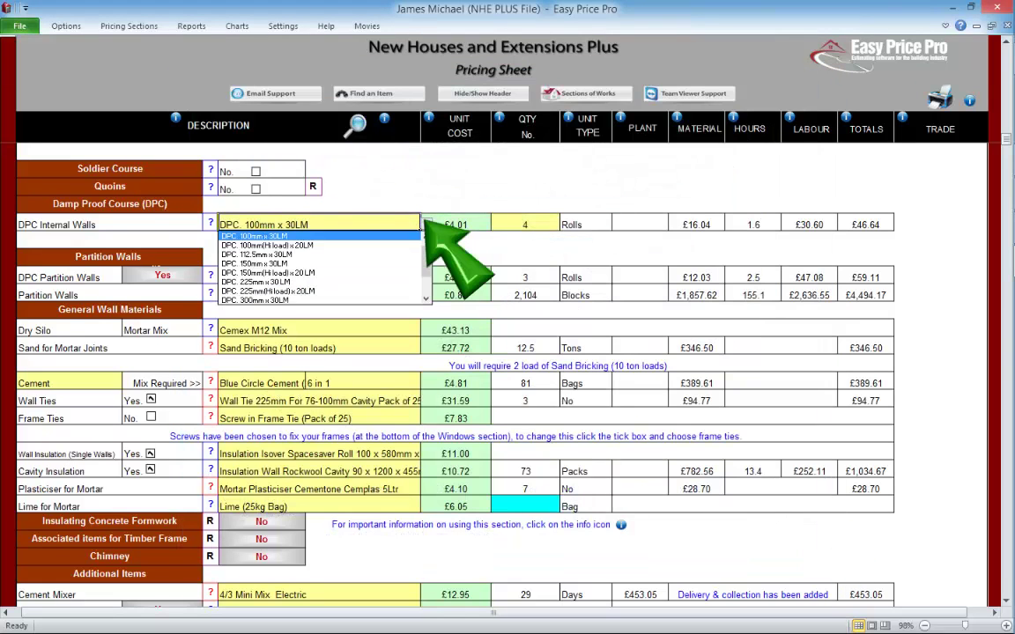
click(428, 227)
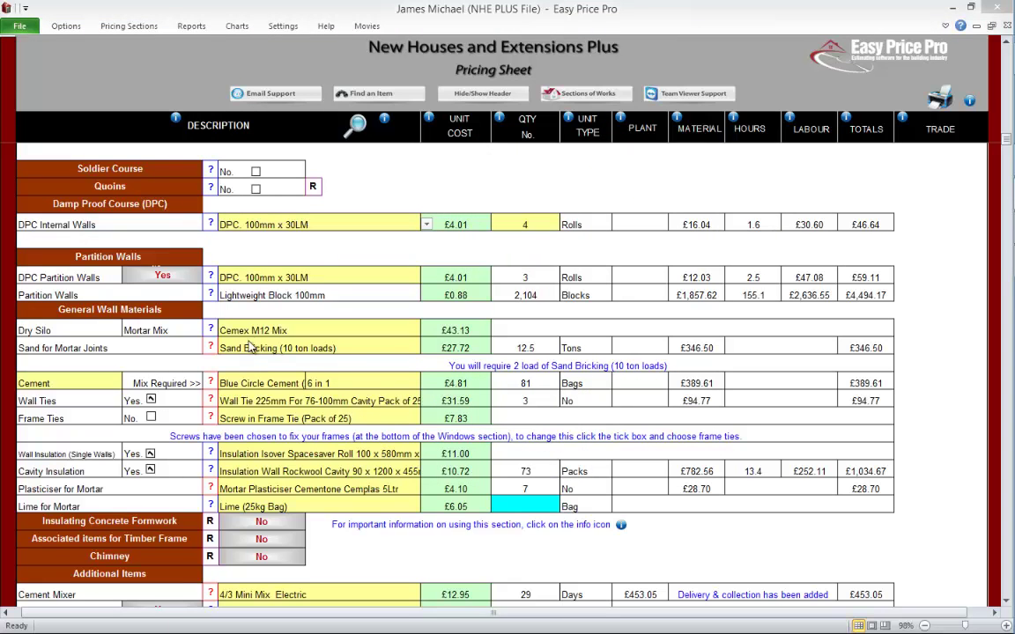
Step: Examine the partition walls DPC diagram and its roll options without changing them, and check the help for the partition wall blocks
click(210, 275)
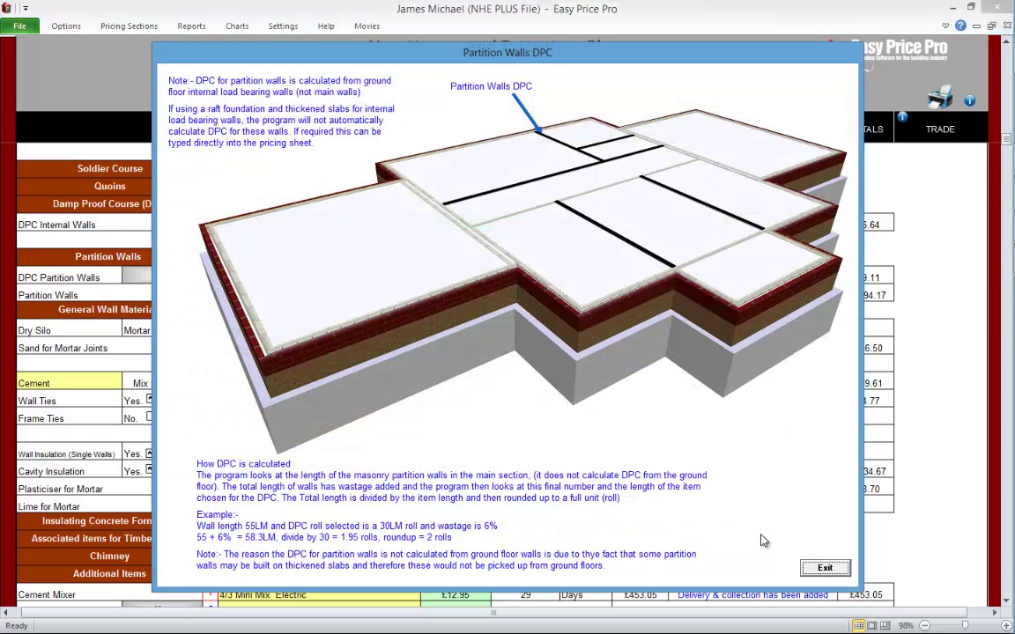
click(824, 568)
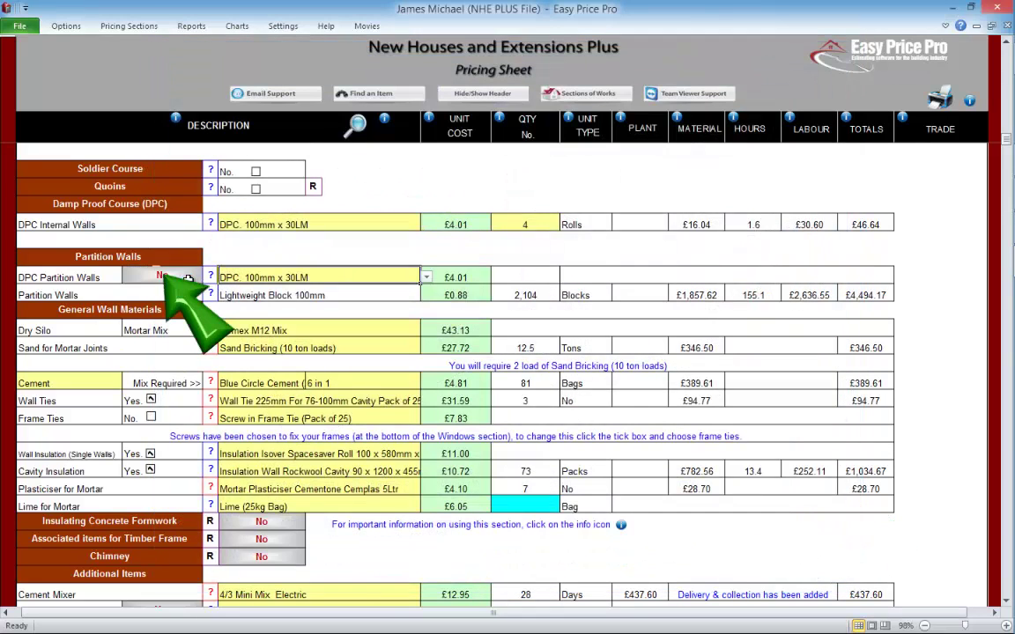
click(425, 277)
click(426, 278)
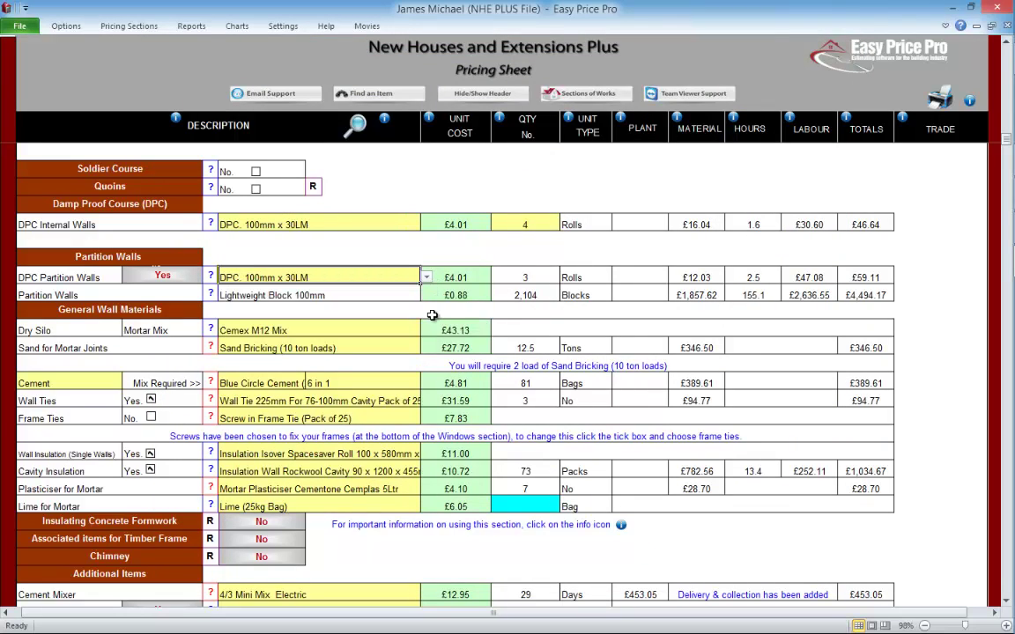
click(210, 291)
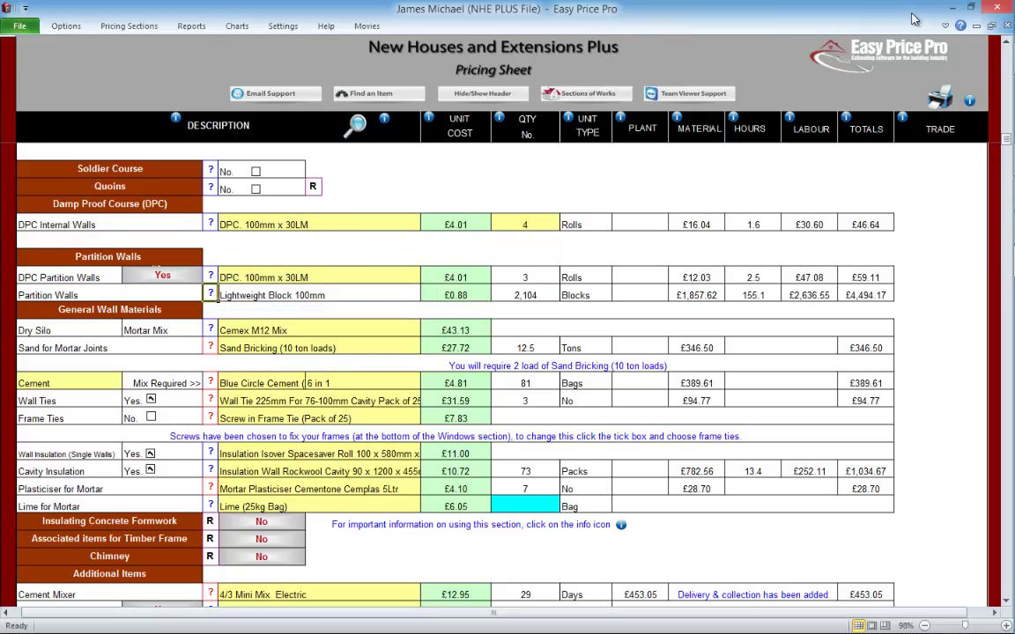
Step: Check the block options for the partition walls above the Wall Structure section, keeping Lightweight Block 100mm
click(1006, 42)
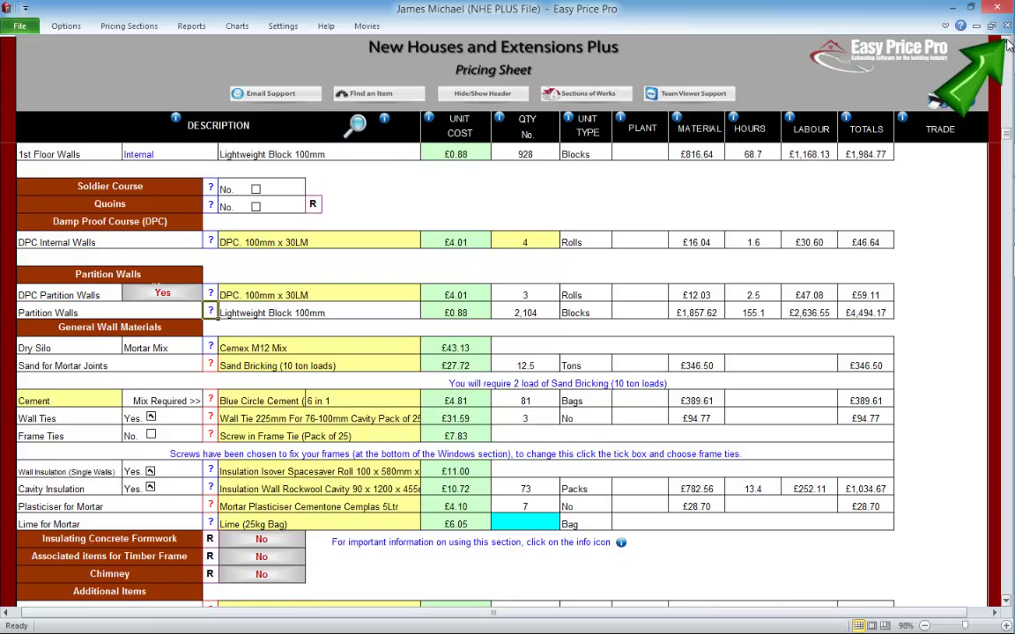
click(1006, 42)
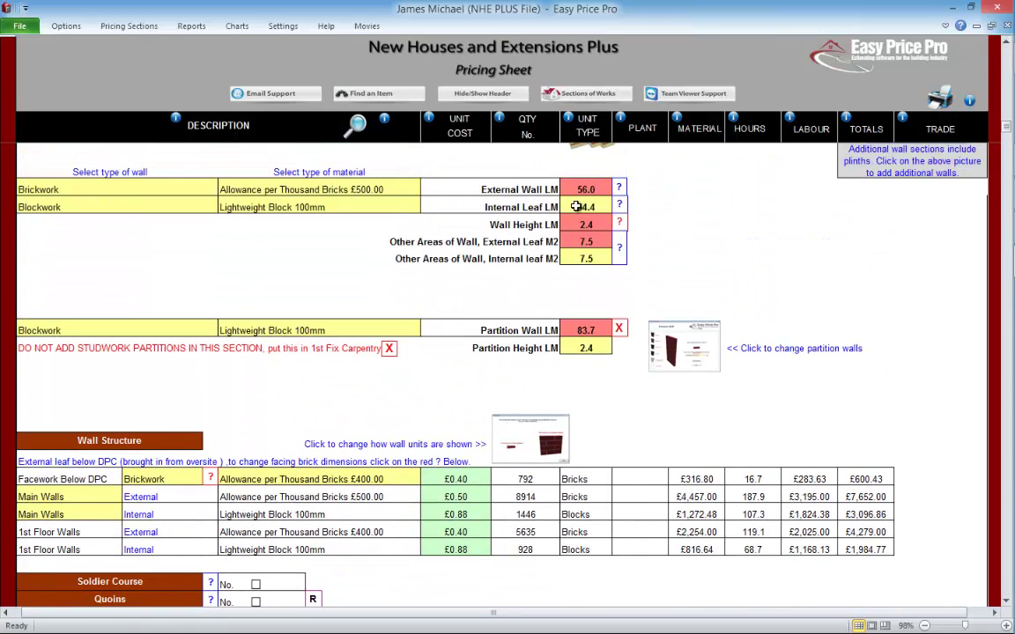
click(388, 331)
click(426, 330)
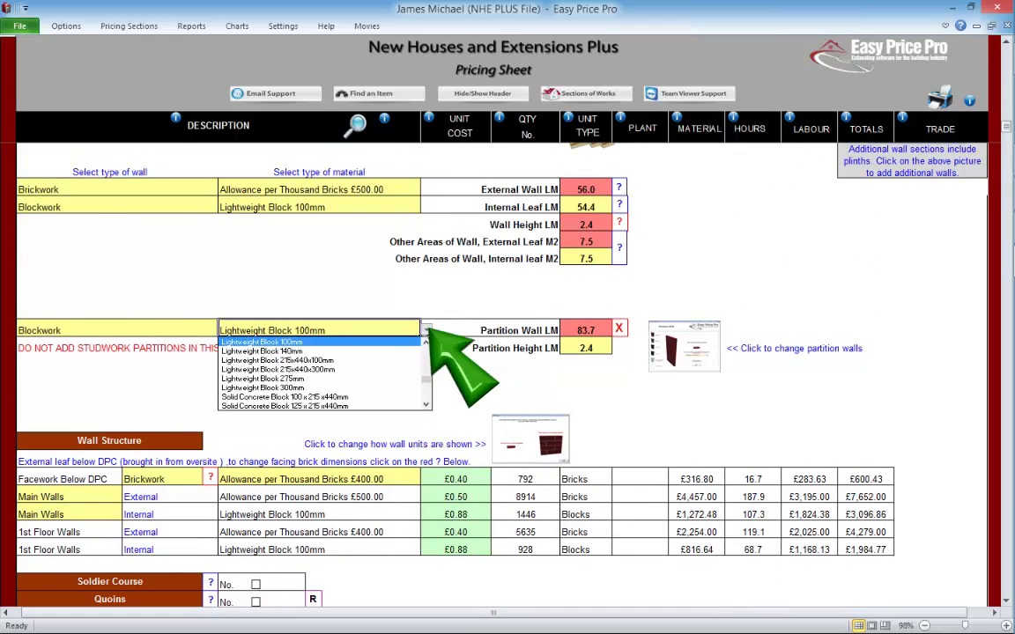
click(427, 330)
Step: Set the sand for mortar joints in the General Wall Materials section to round up to the nearest 1 ton
click(1004, 602)
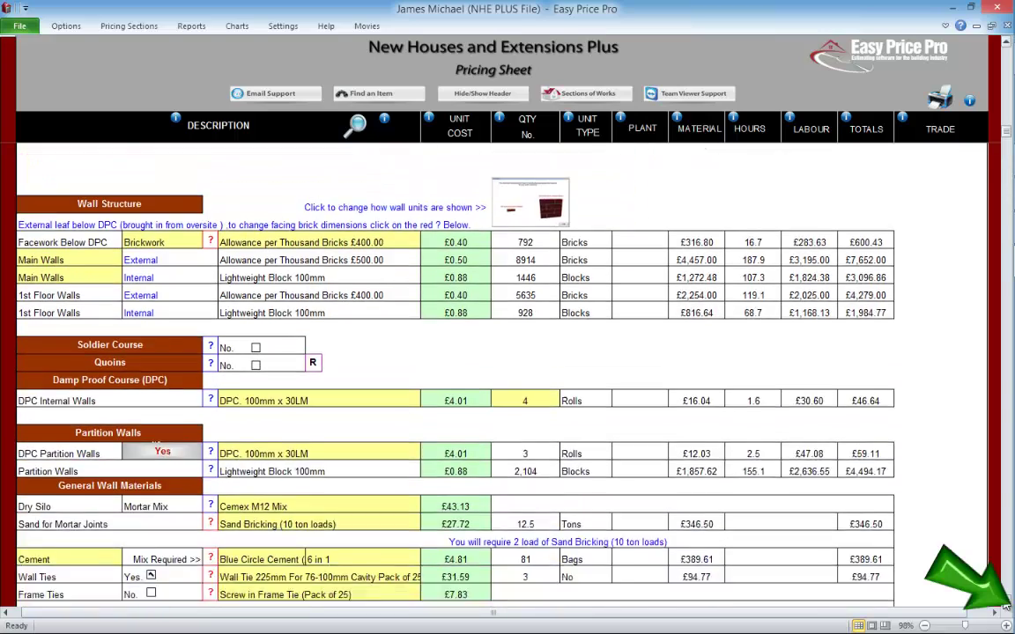
scroll(1005, 605, down, 4)
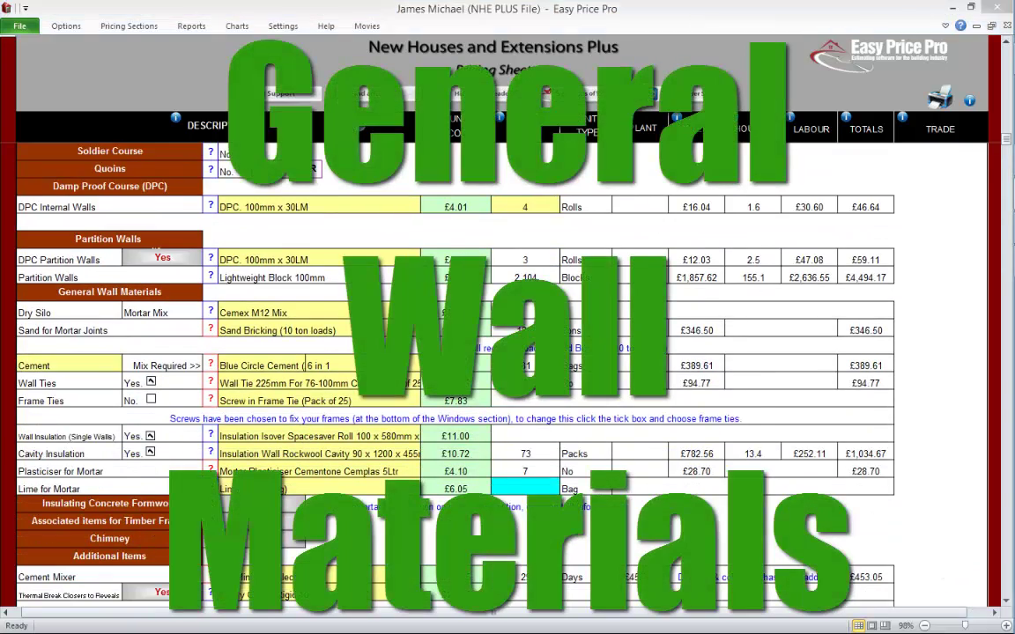
scroll(1005, 604, down, 2)
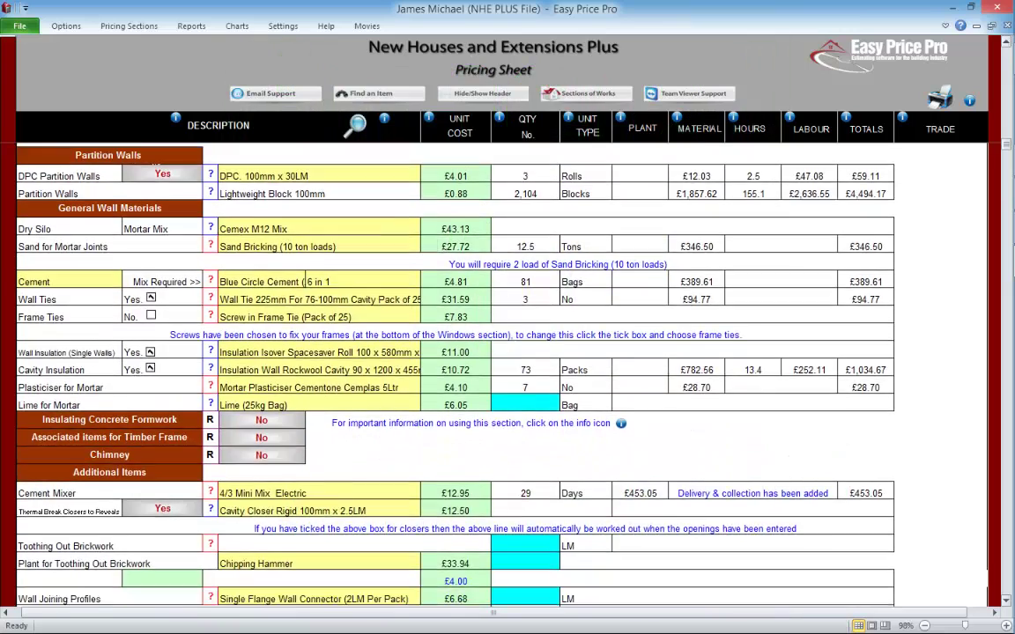
scroll(1005, 605, down, 2)
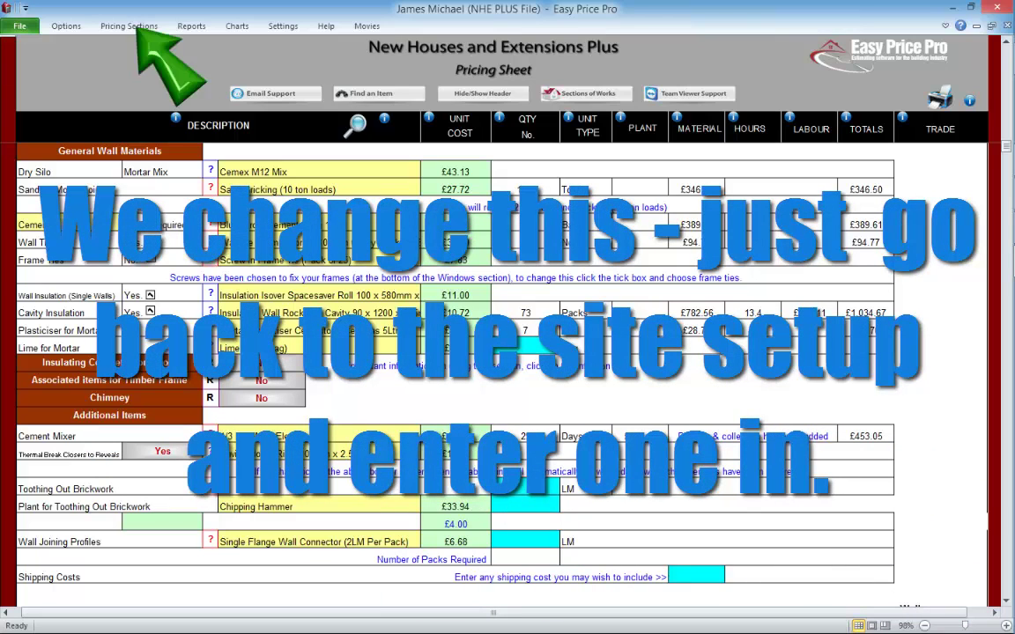
click(129, 26)
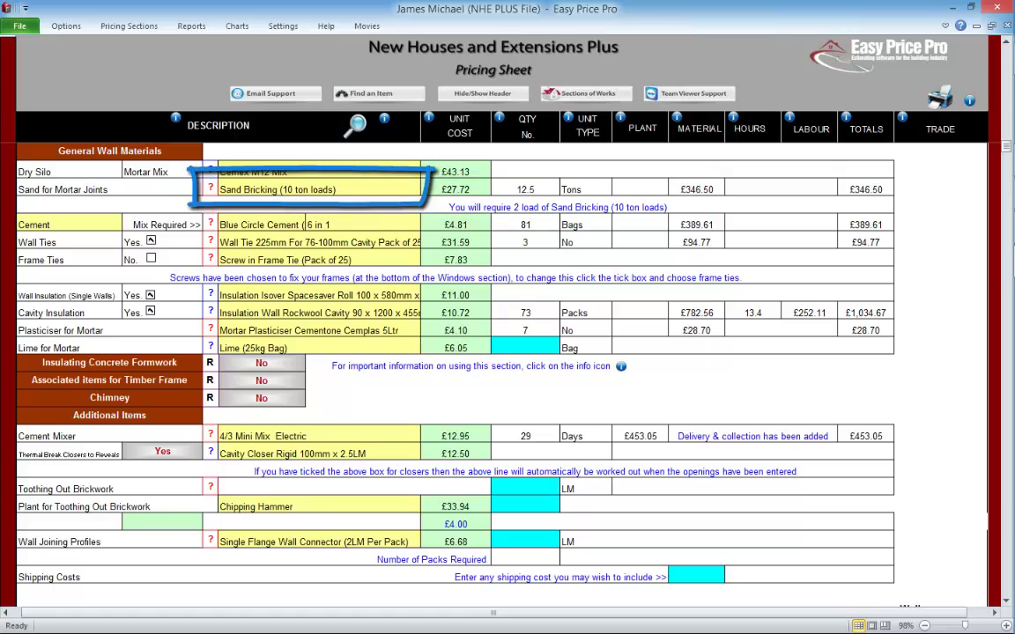
click(211, 189)
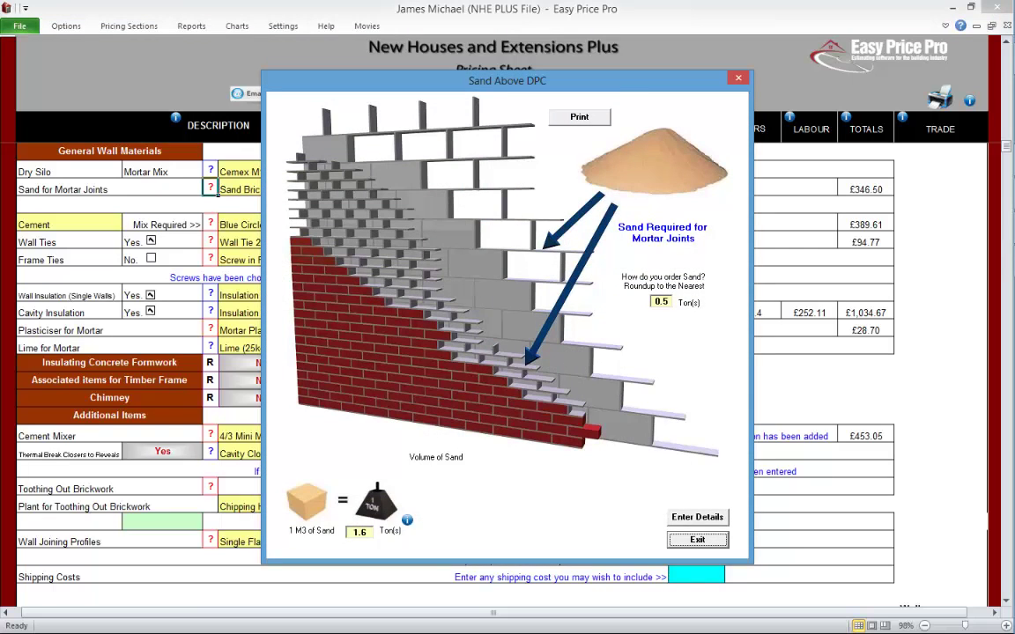
key(Tab)
text(1)
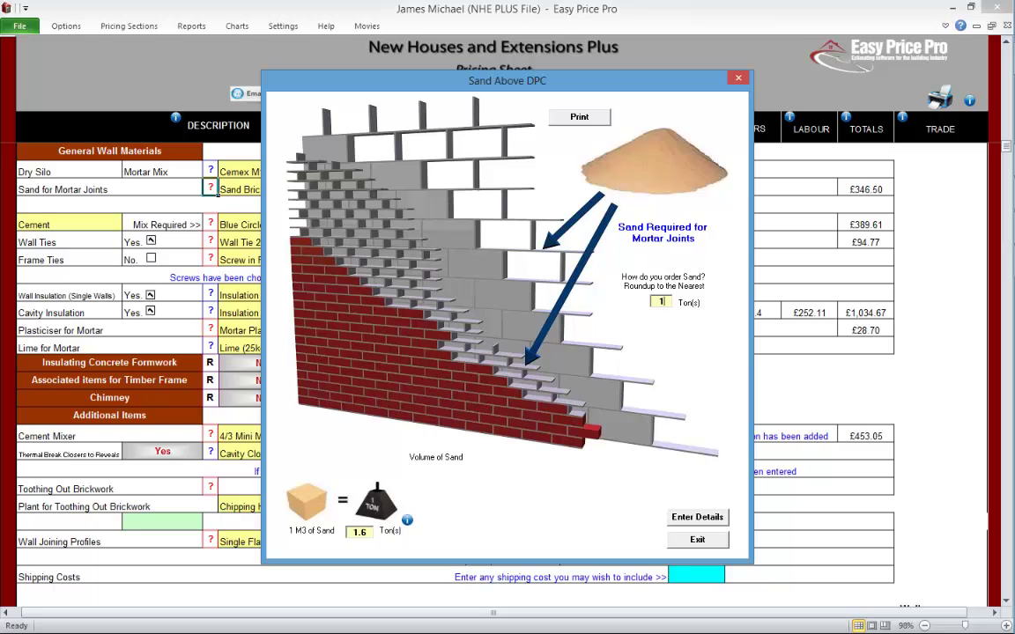
key(Tab)
click(689, 517)
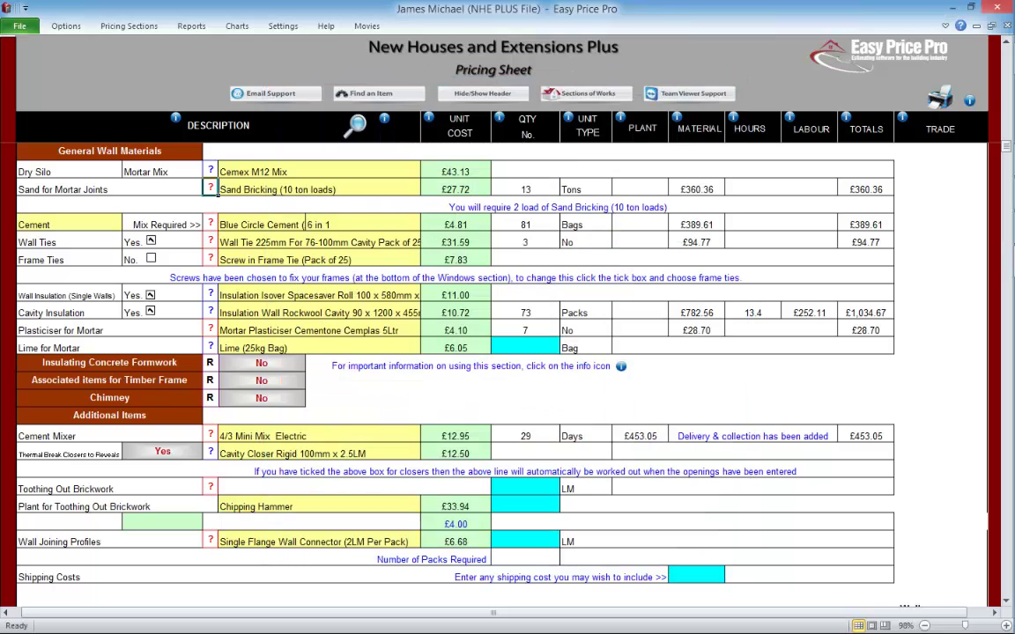
Step: Check the available mix ratios for the cement, keeping 6 in 1
click(418, 228)
click(427, 225)
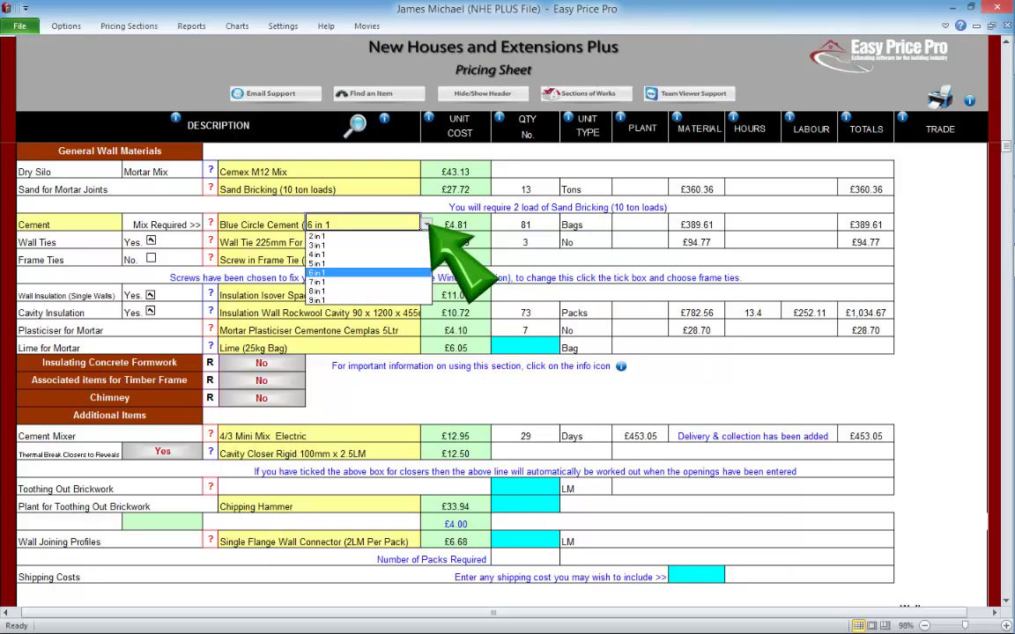
key(Escape)
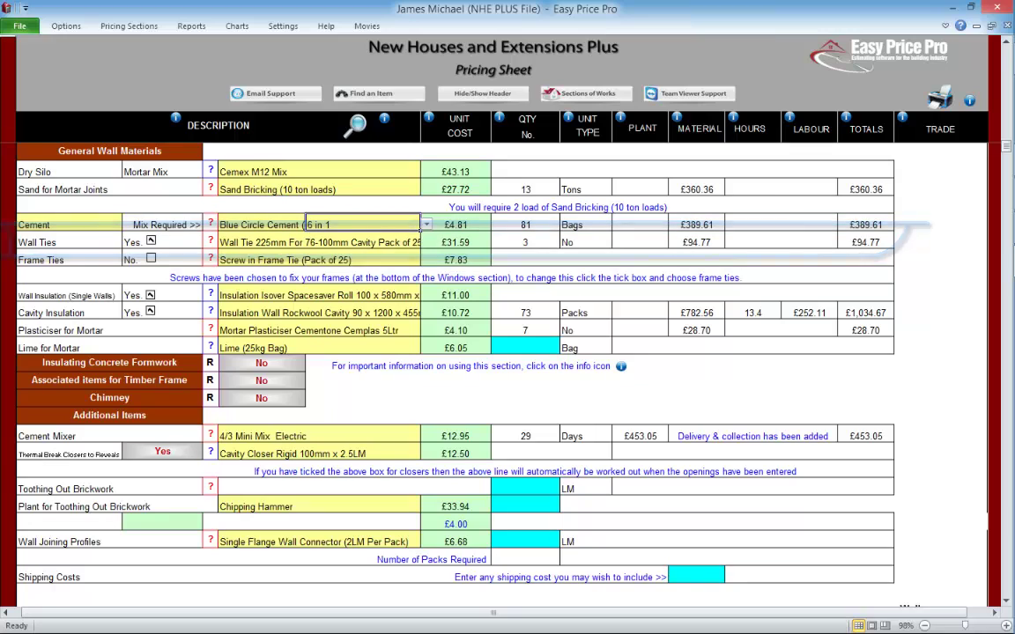
Step: Switch the wall ties off and back on, and browse the wall tie items, keeping Wall Tie 225mm For 76-100mm Cavity Pack of 250
click(151, 240)
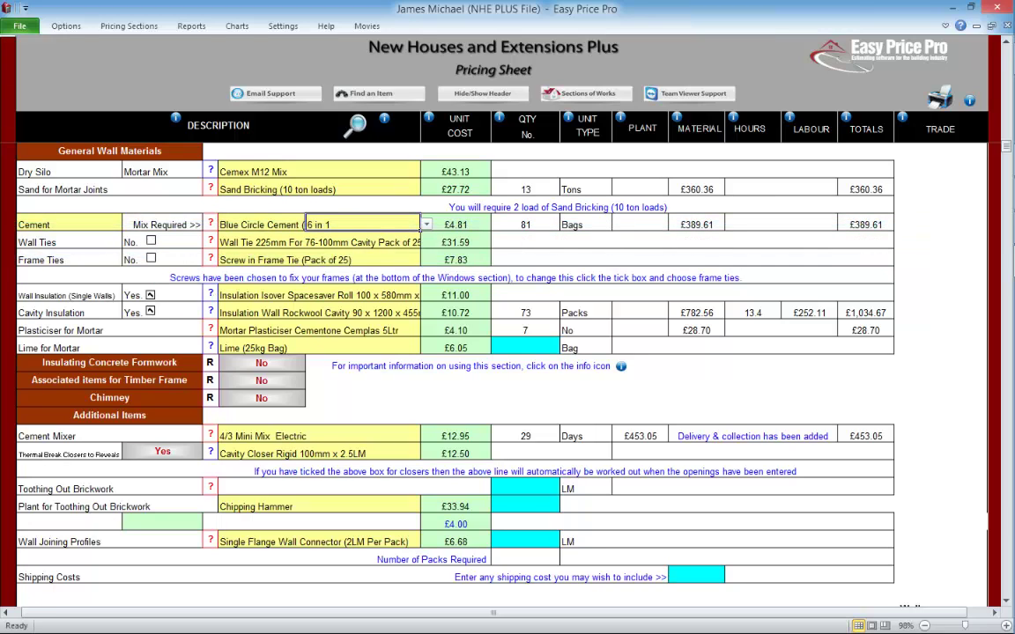
click(151, 241)
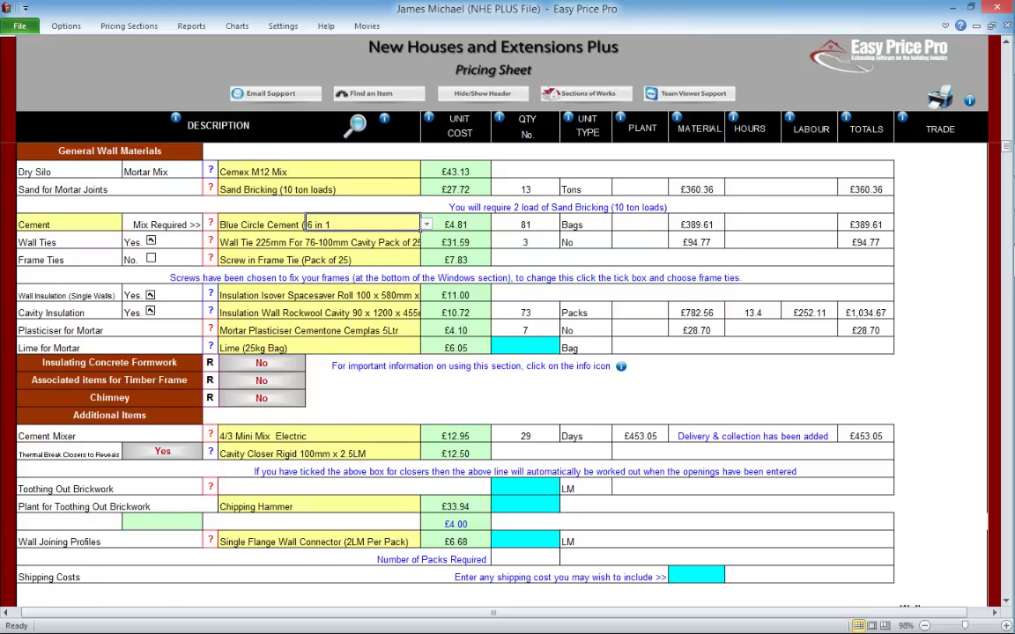
click(421, 246)
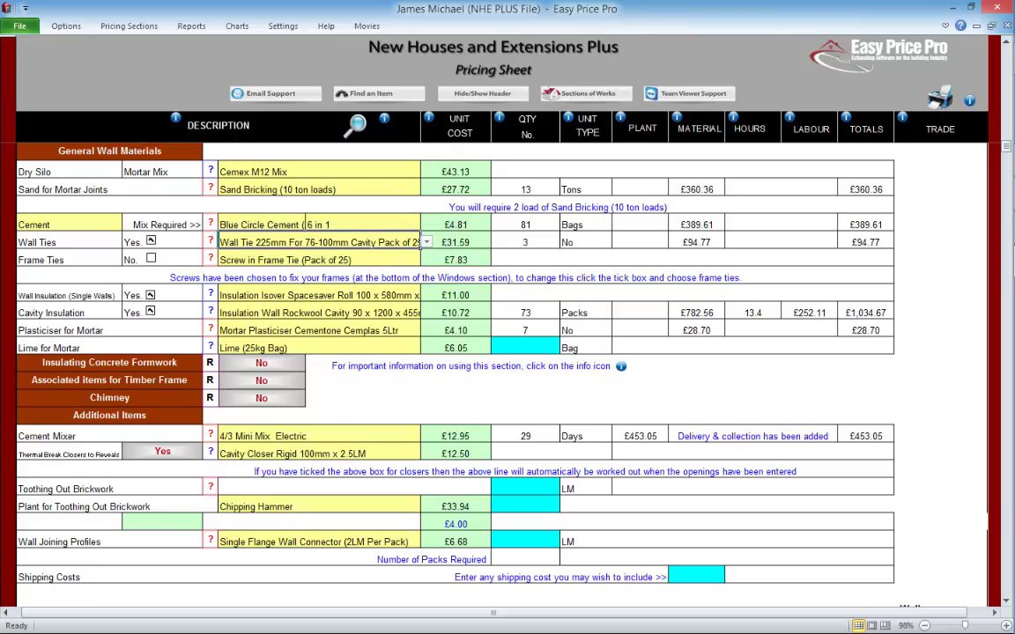
click(355, 125)
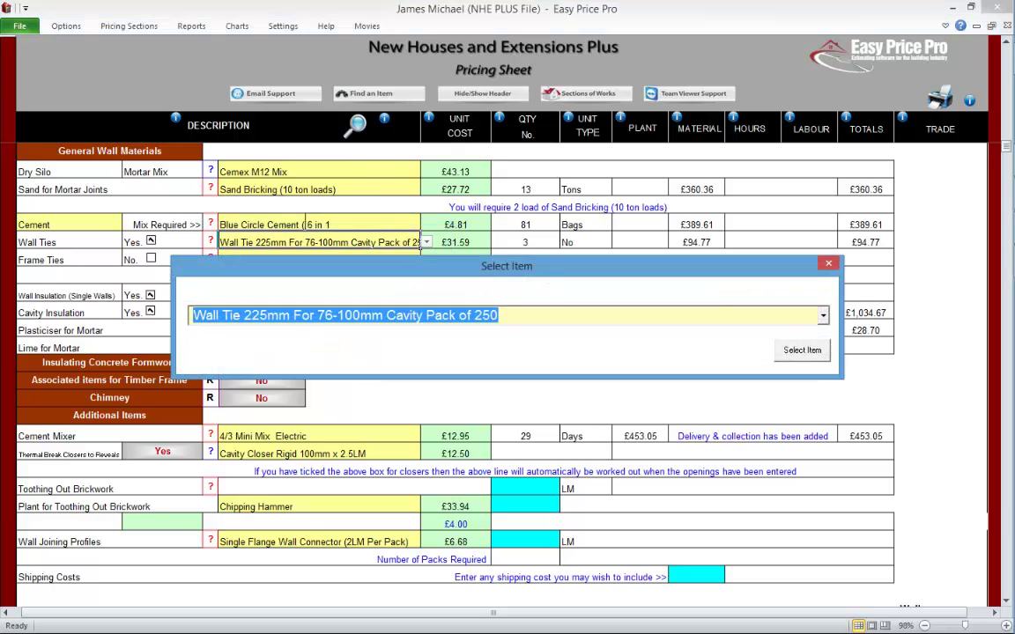
click(822, 314)
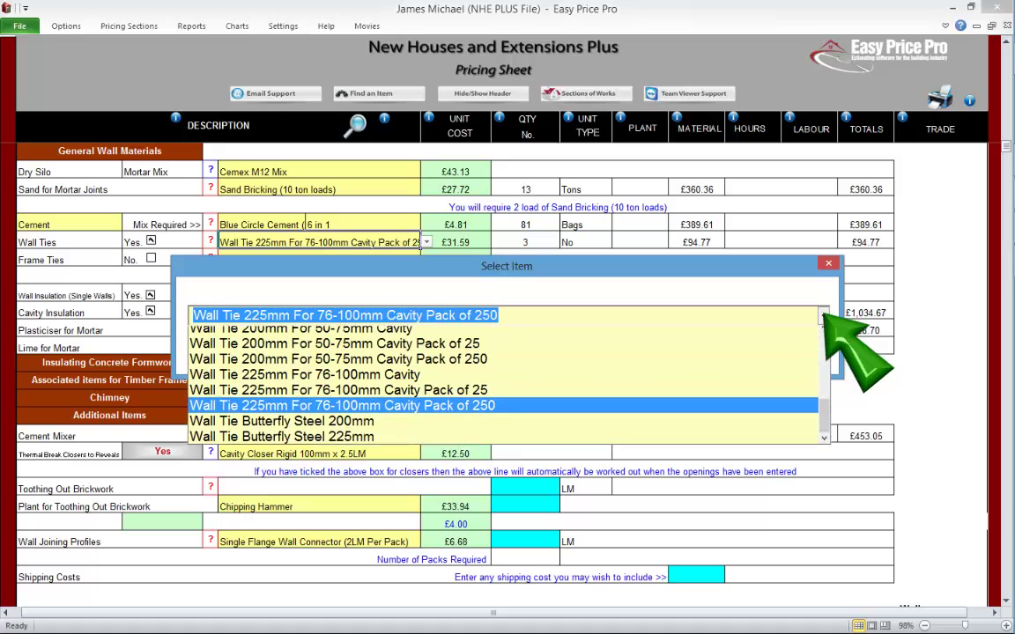
click(823, 315)
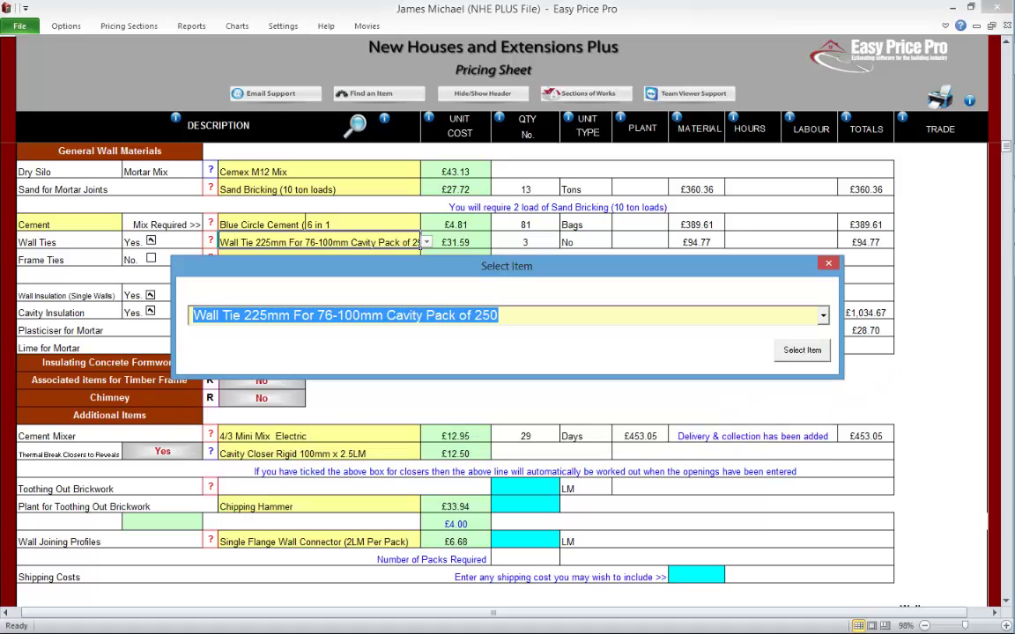
click(800, 350)
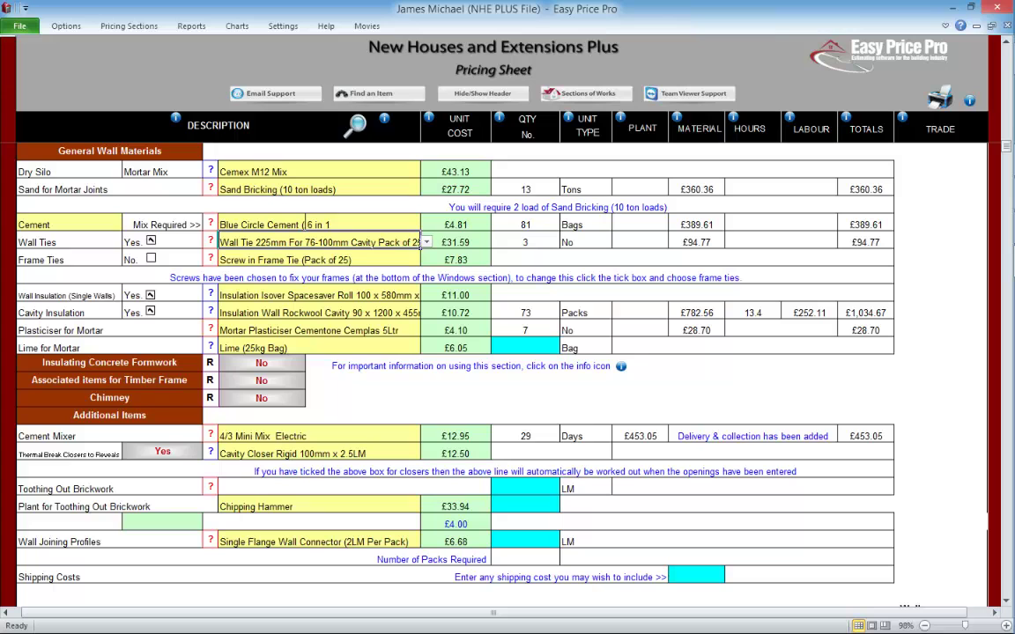
Step: Examine the wall tie spacing diagram and the explanation of how wall ties are calculated, without changing the spacings
click(211, 241)
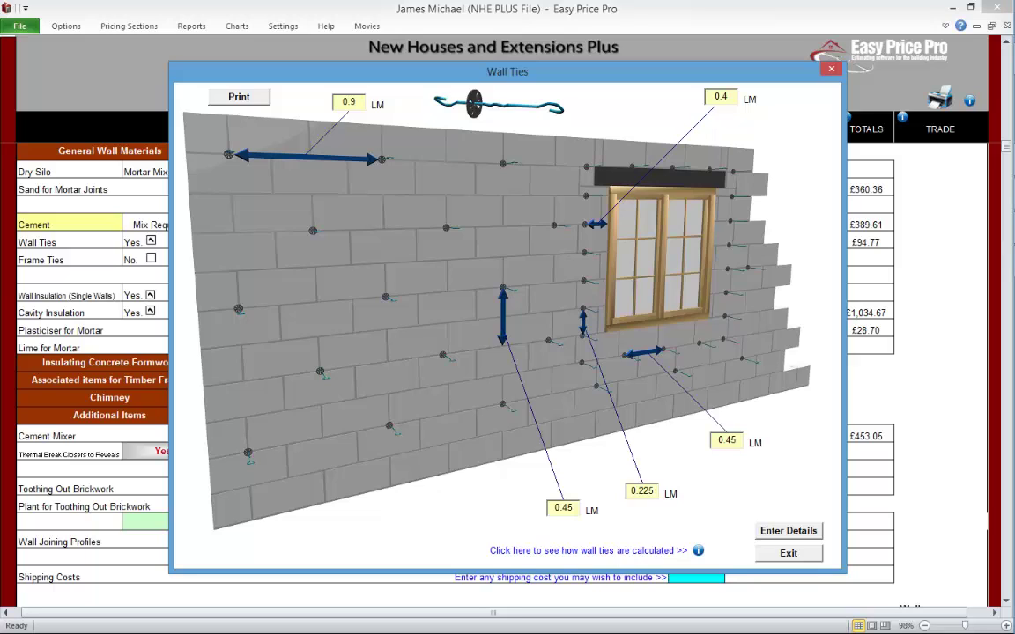
click(696, 549)
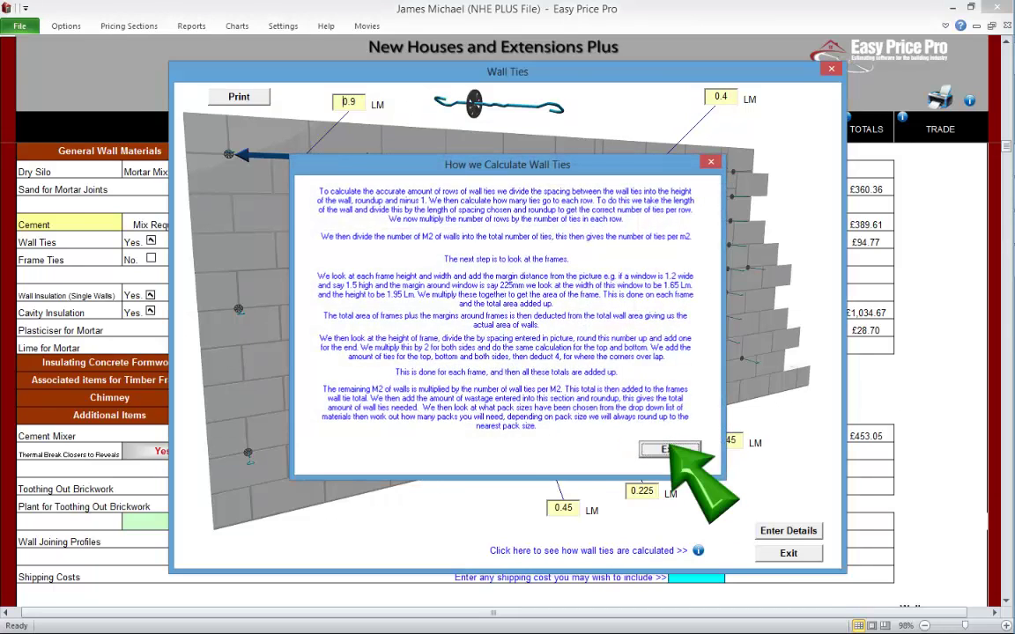
click(670, 449)
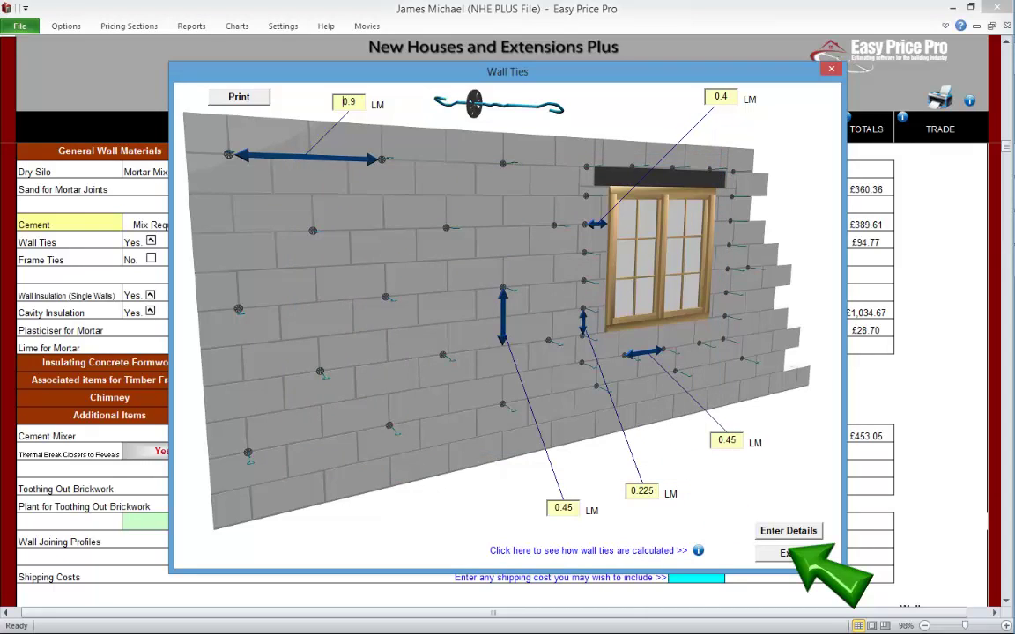
click(788, 552)
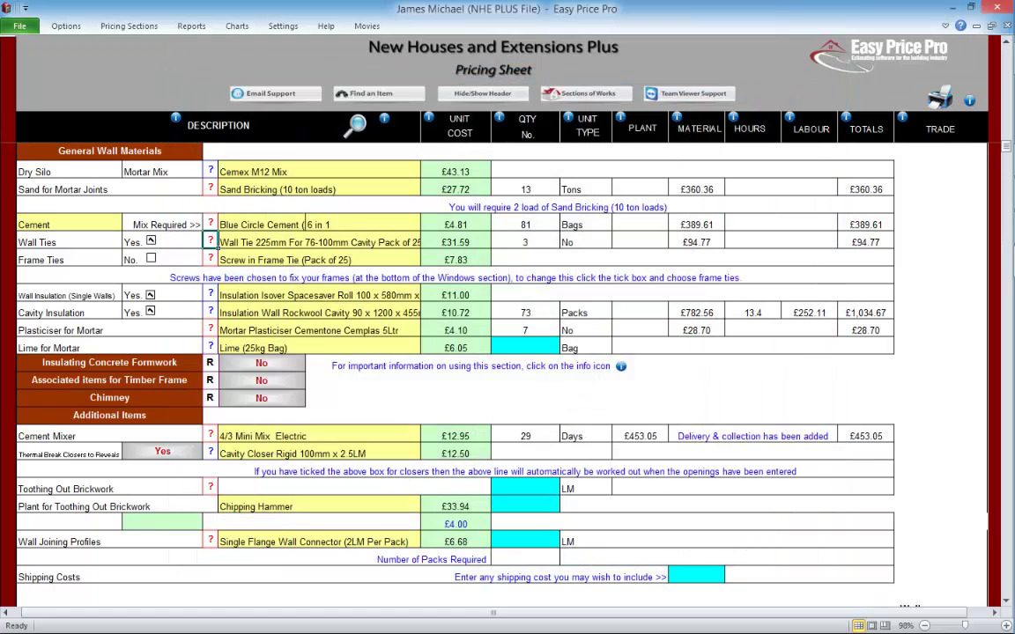
Step: Switch the frame ties on, check the frame fixing spacings for windows and doors, and switch the frame ties back off
click(151, 258)
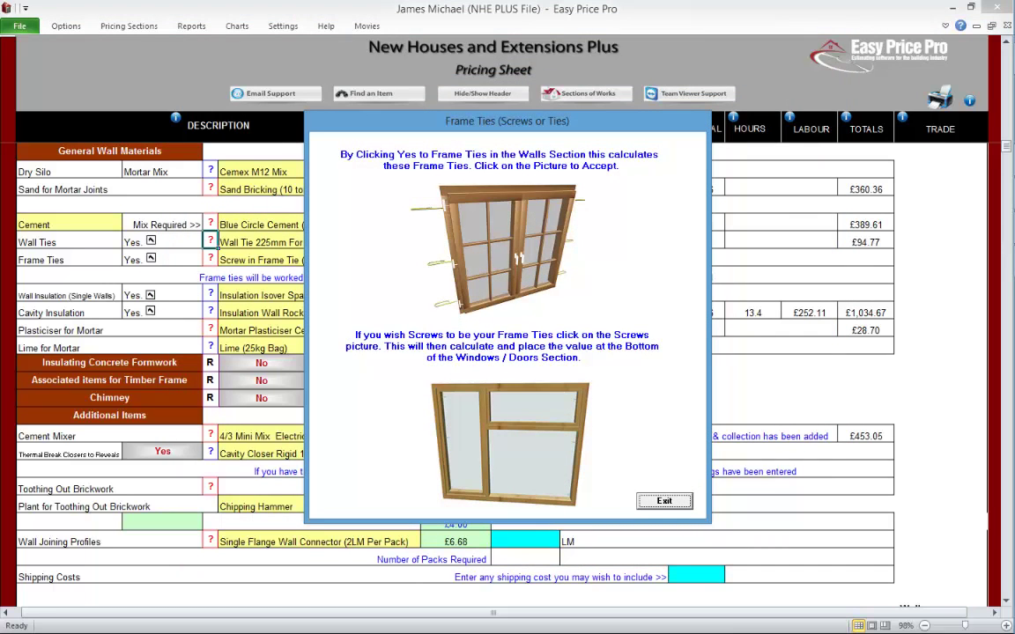
key(Return)
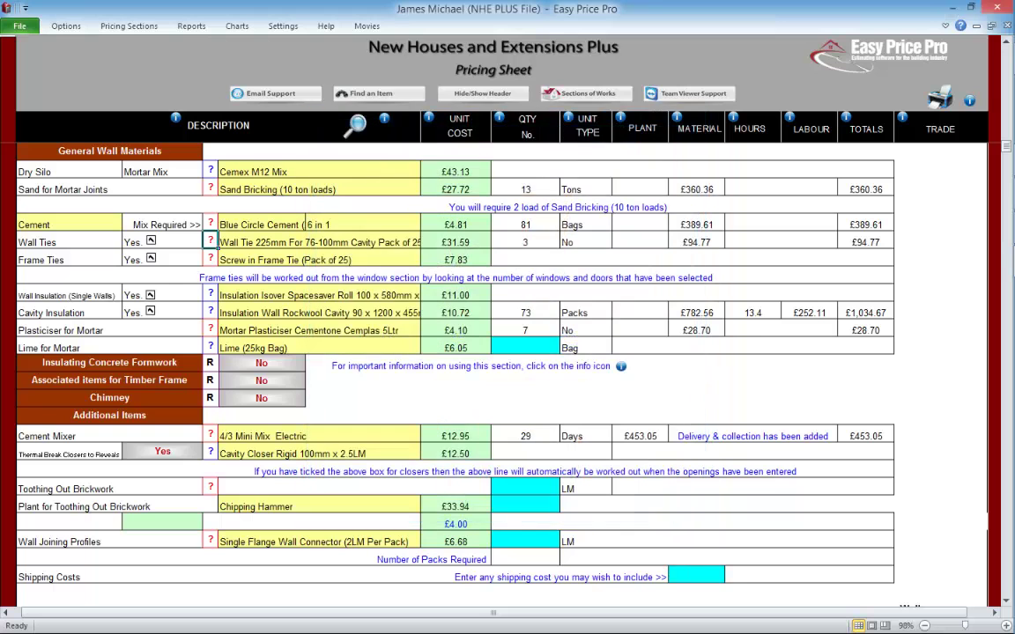
click(211, 258)
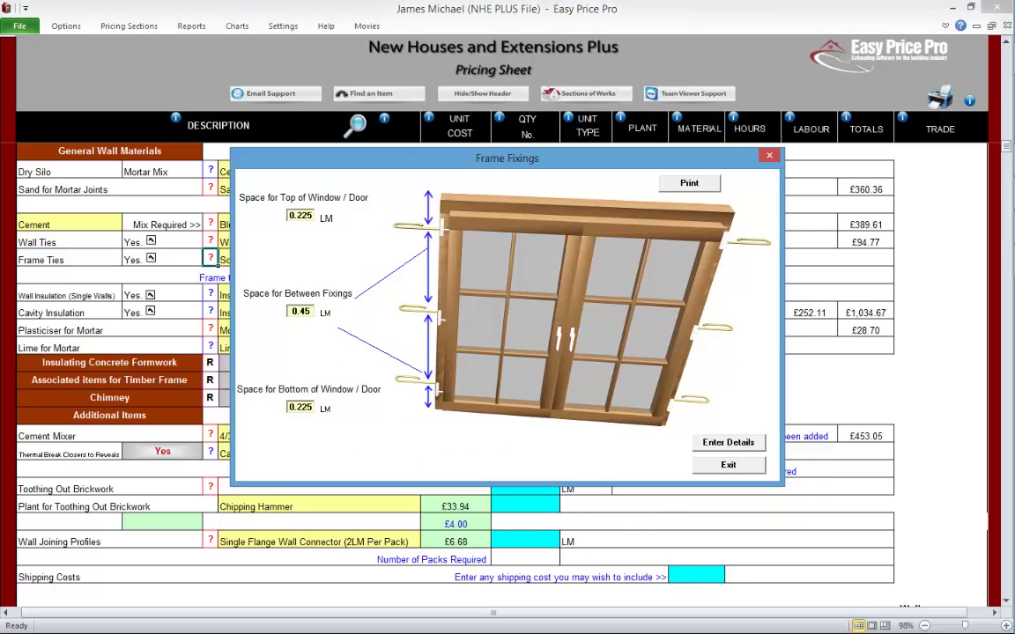
click(727, 464)
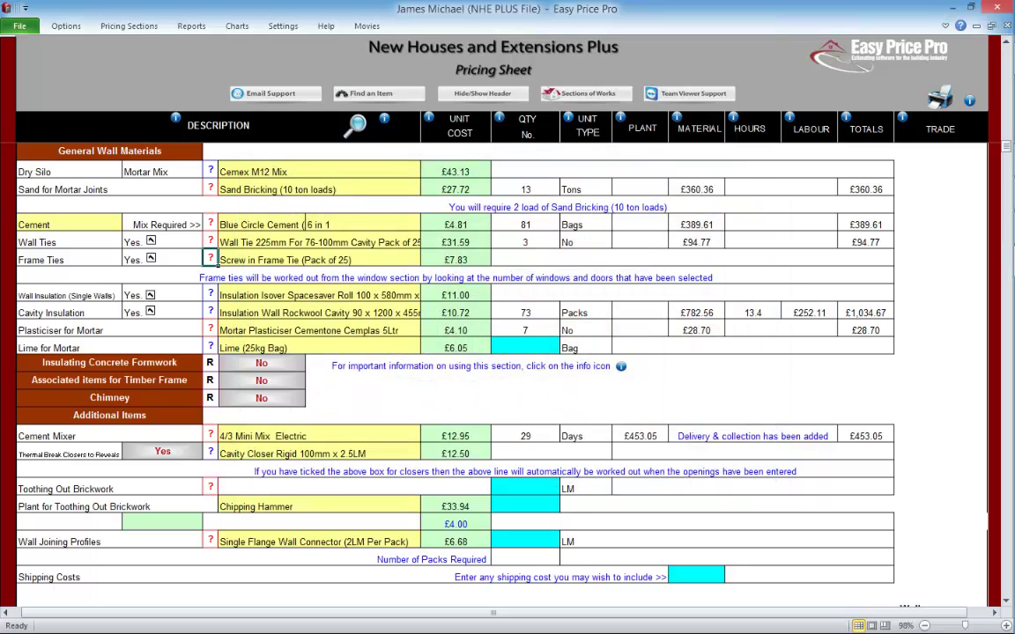
click(151, 258)
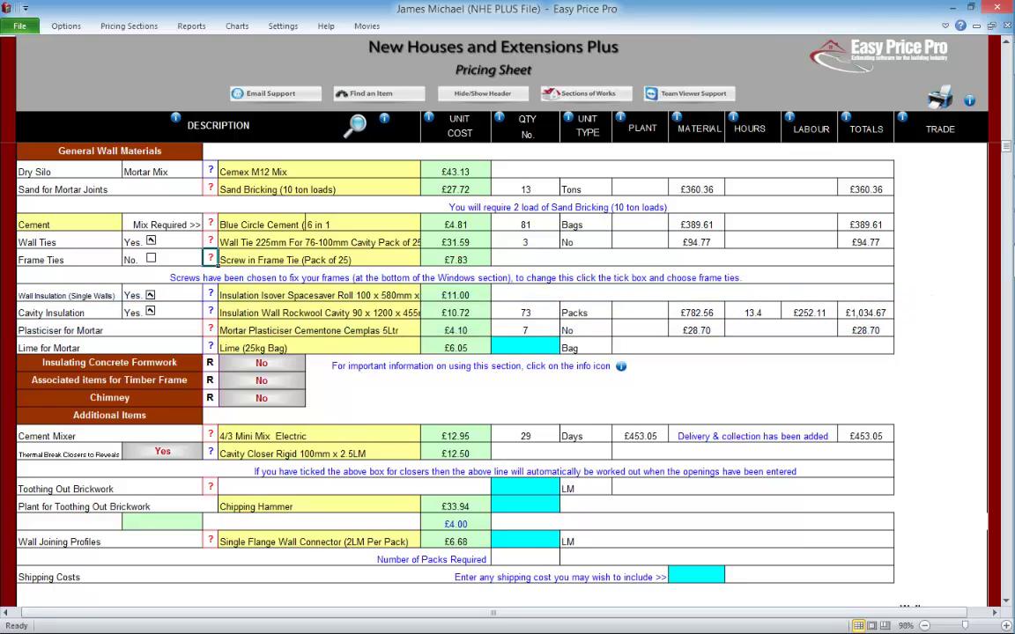
Step: Check the mortar plasticiser's additive ratio and view the illustration for the Insulating Concrete Formwork section
click(210, 328)
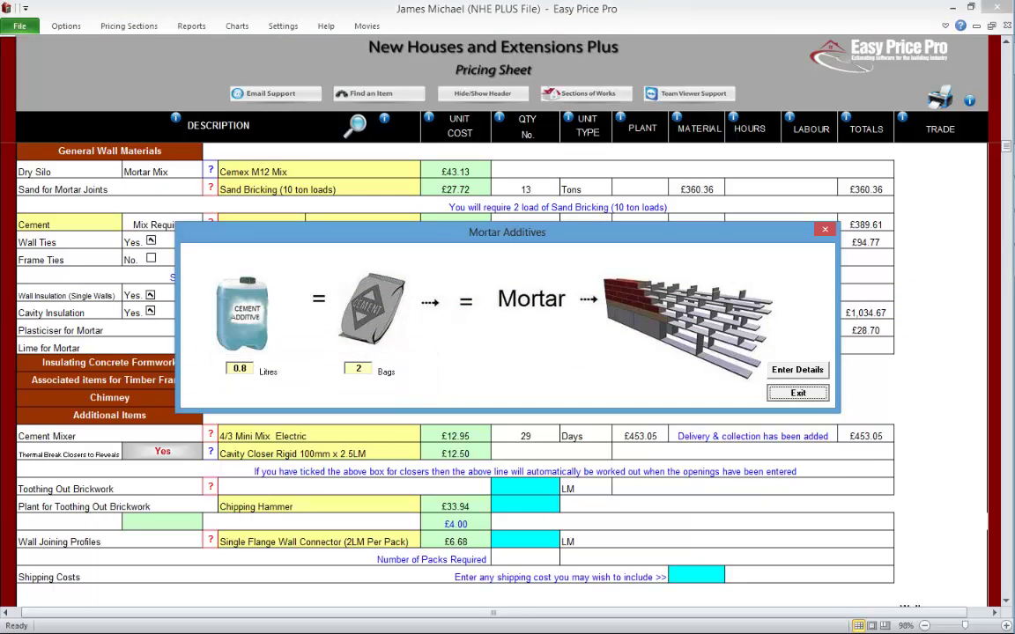
click(797, 393)
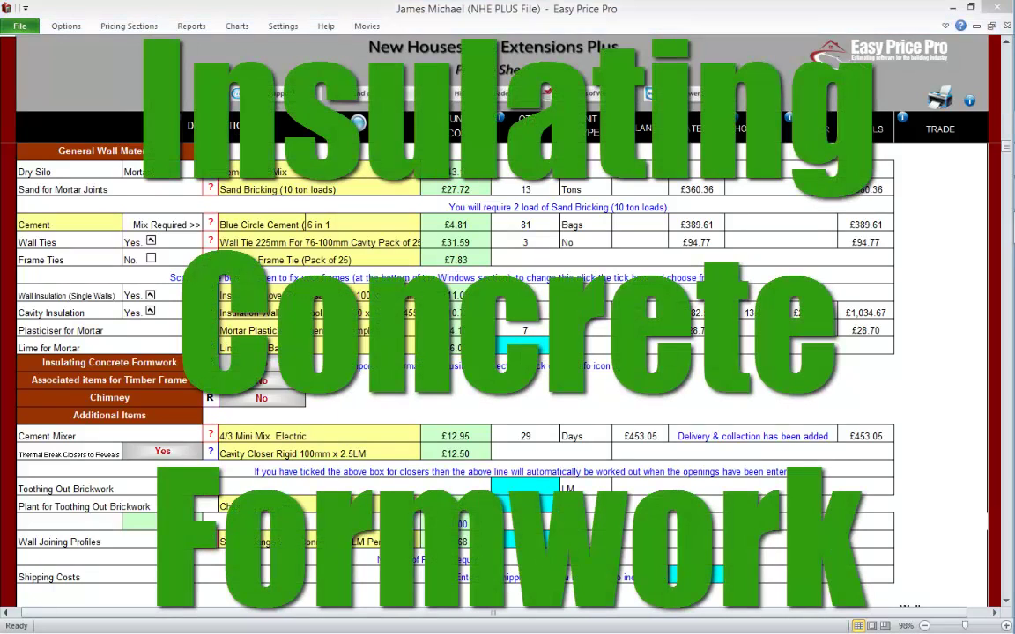
scroll(458, 352, down, 2)
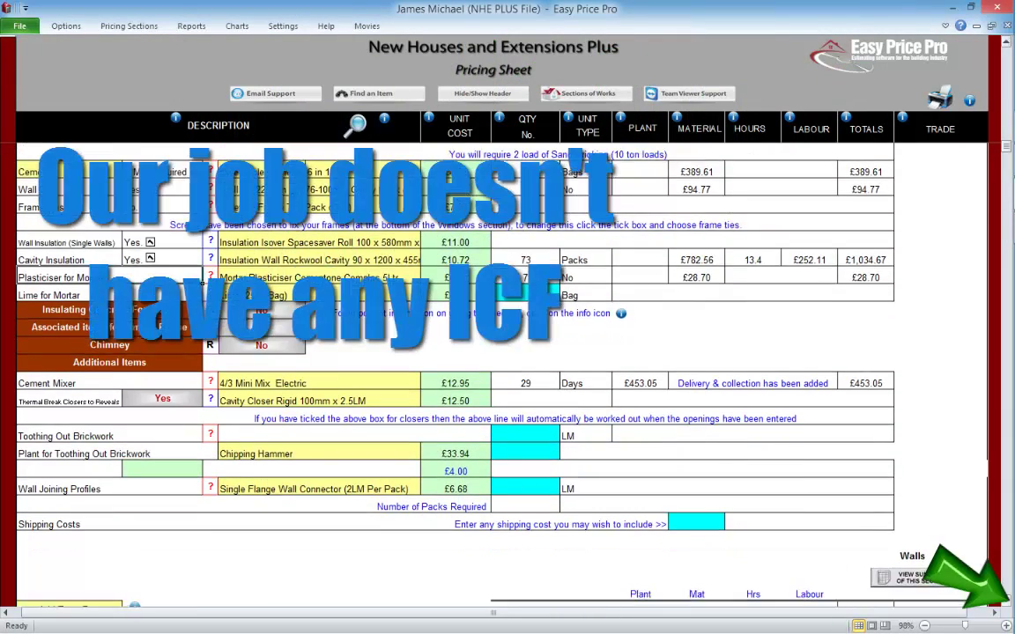
scroll(458, 352, down, 3)
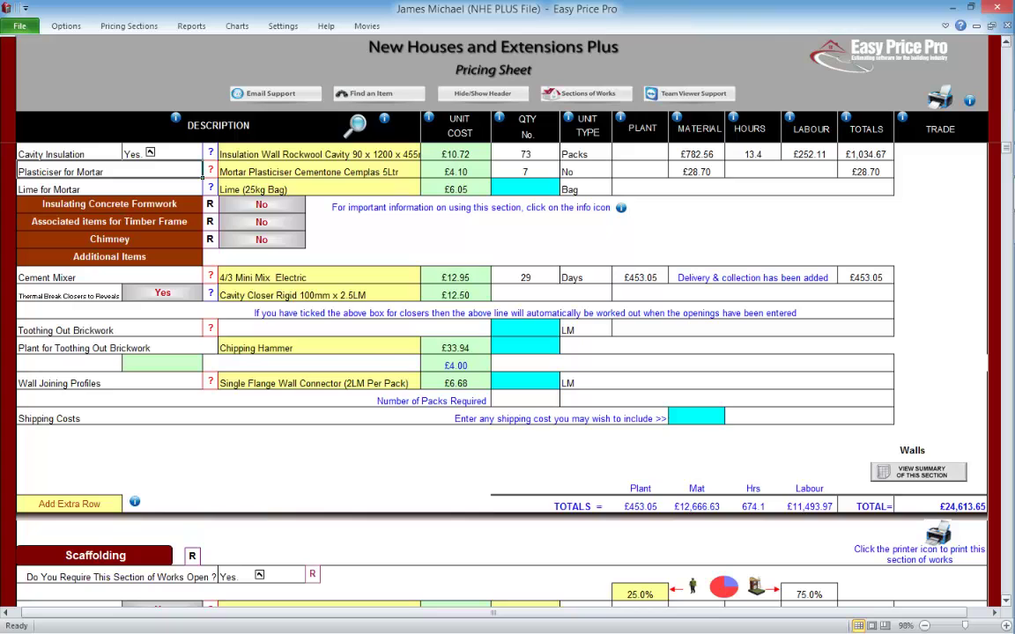
click(211, 204)
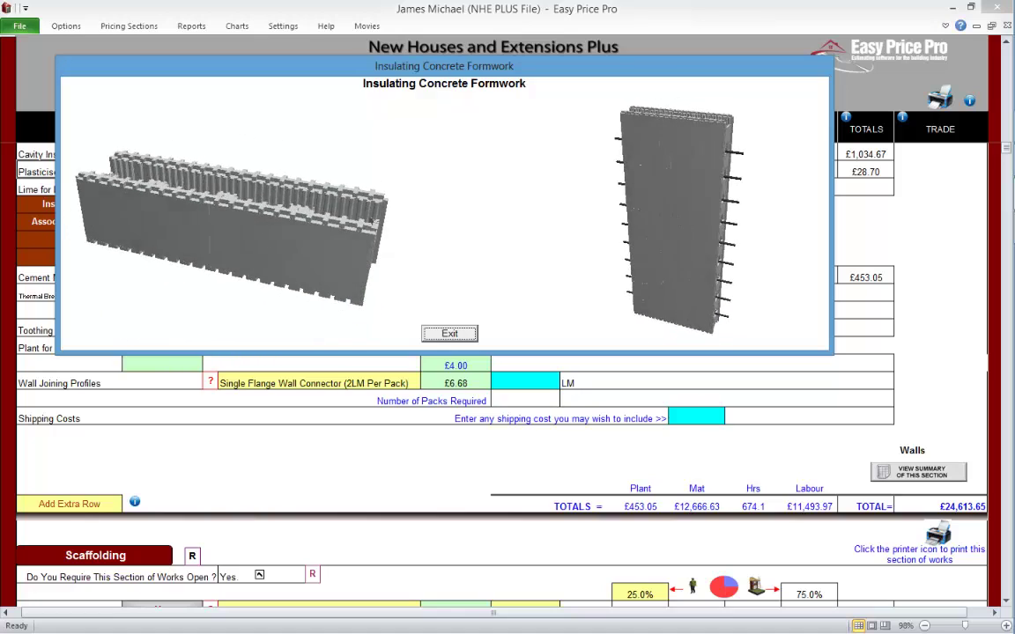
click(449, 333)
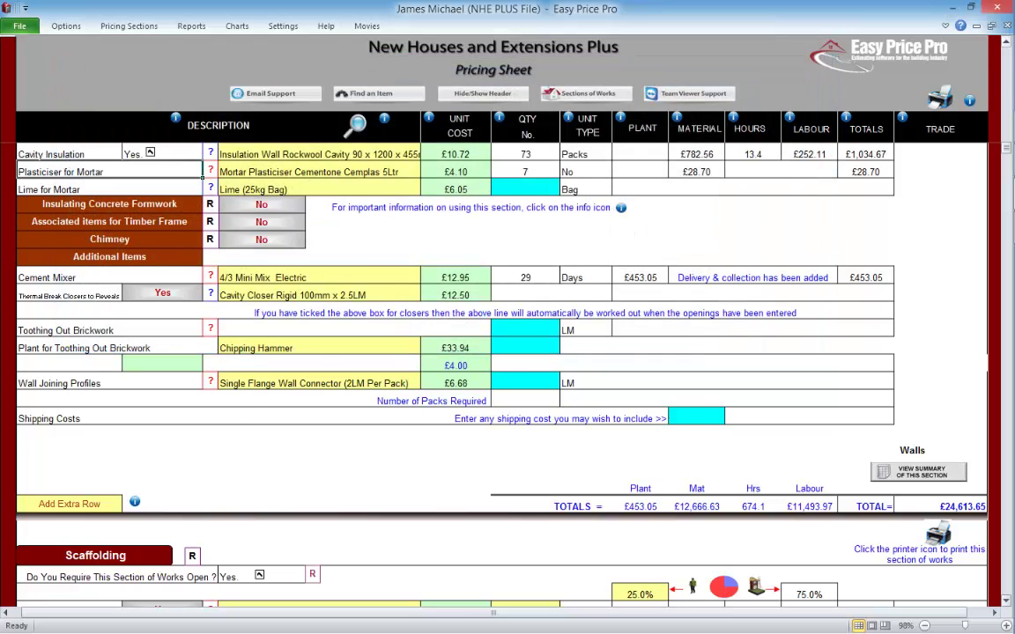
Step: Change the double wall's internal leaf to Insulating Concrete Formwork using Styroblock 1000 mm (L) x 125 mm (H) x Overall Width 245 mm
scroll(458, 353, up, 4)
scroll(458, 352, up, 7)
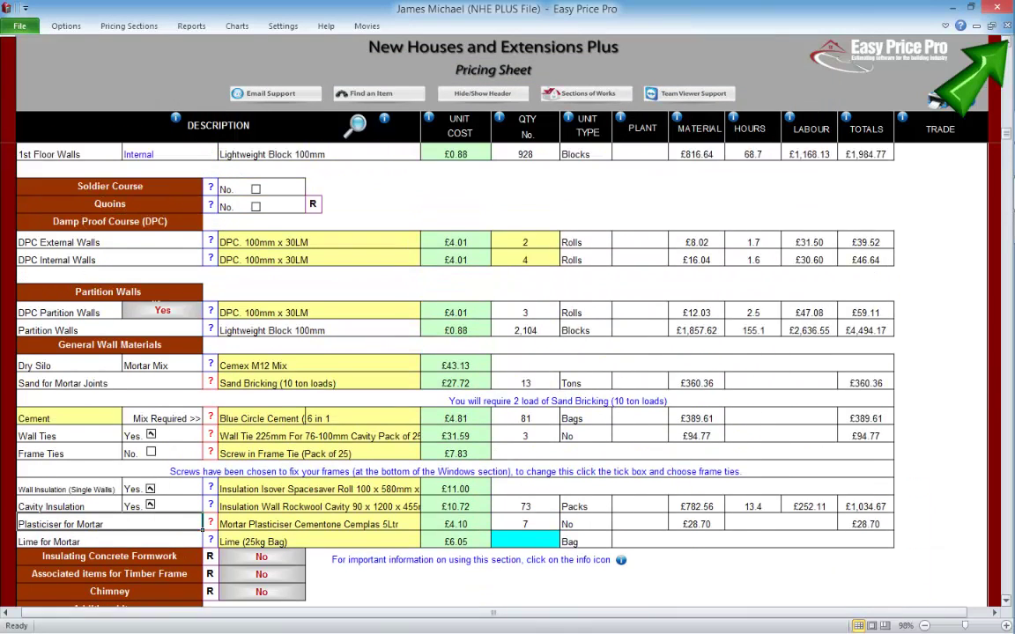
scroll(458, 352, up, 5)
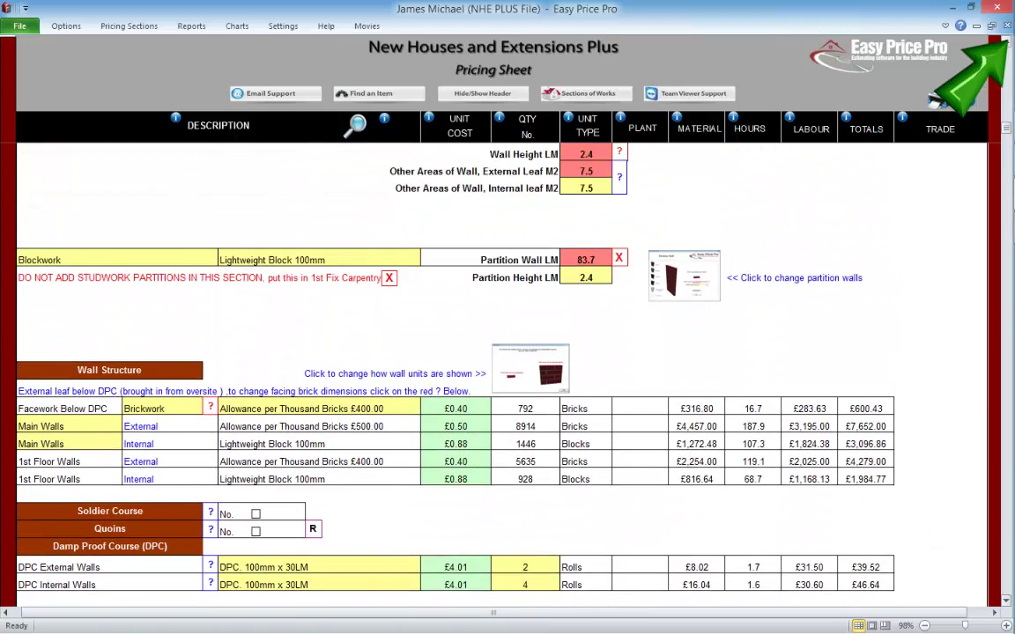
scroll(458, 352, up, 3)
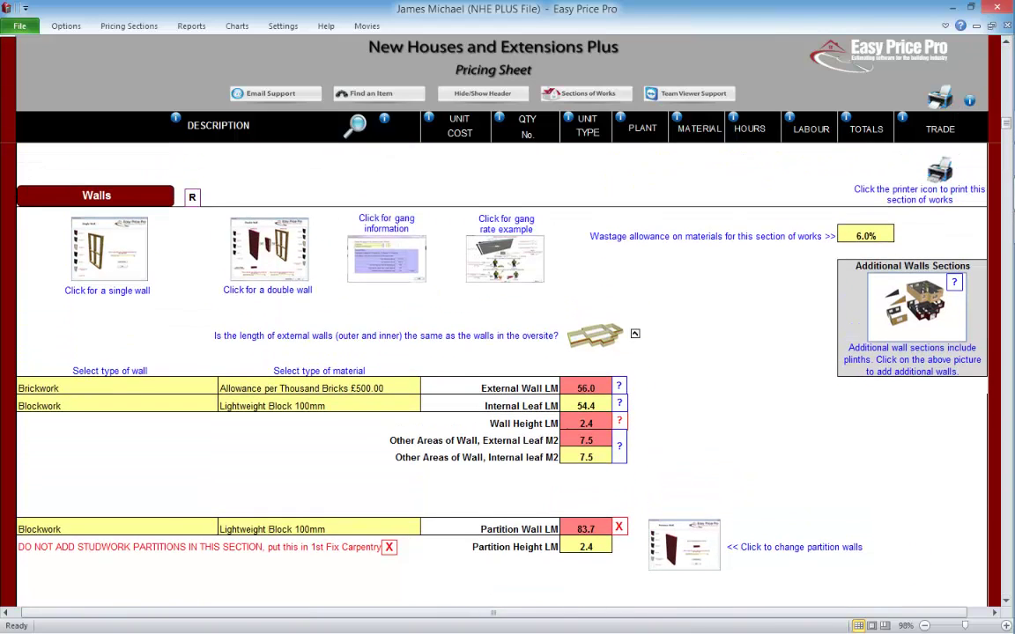
click(277, 250)
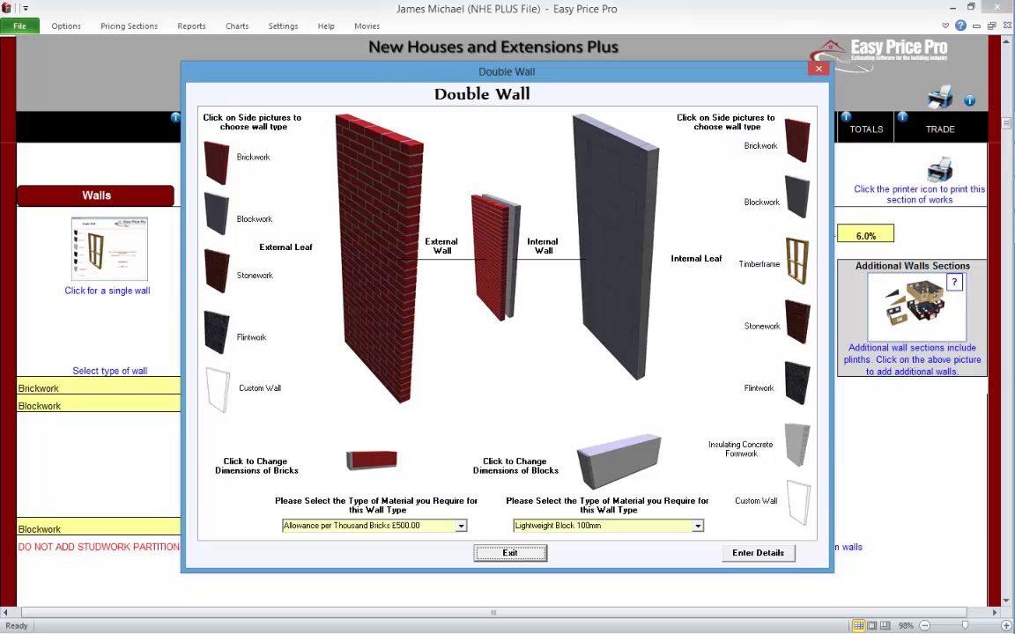
click(795, 445)
click(697, 526)
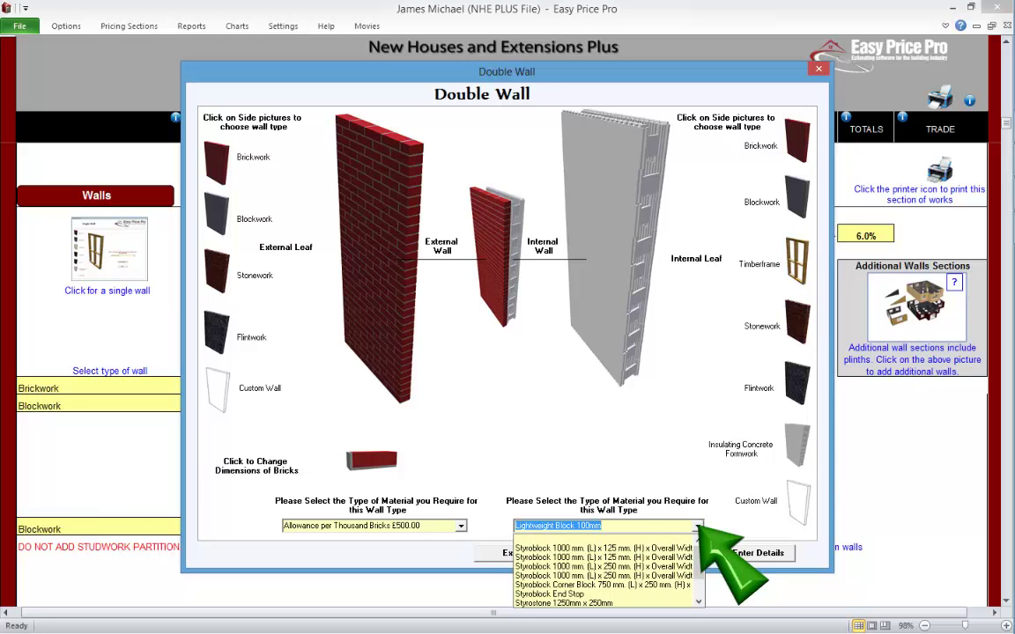
click(653, 548)
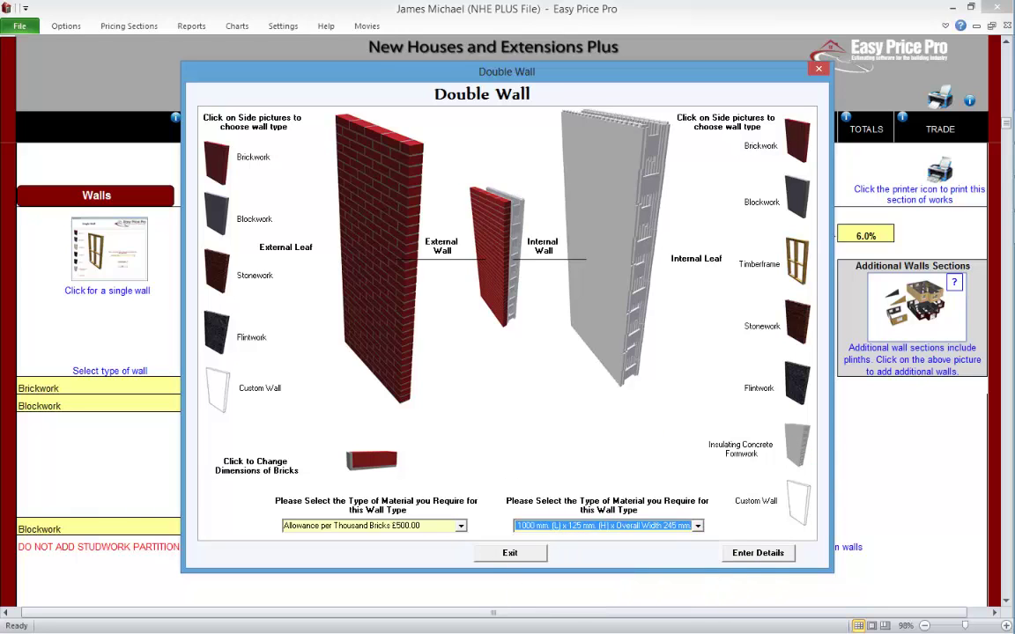
click(757, 552)
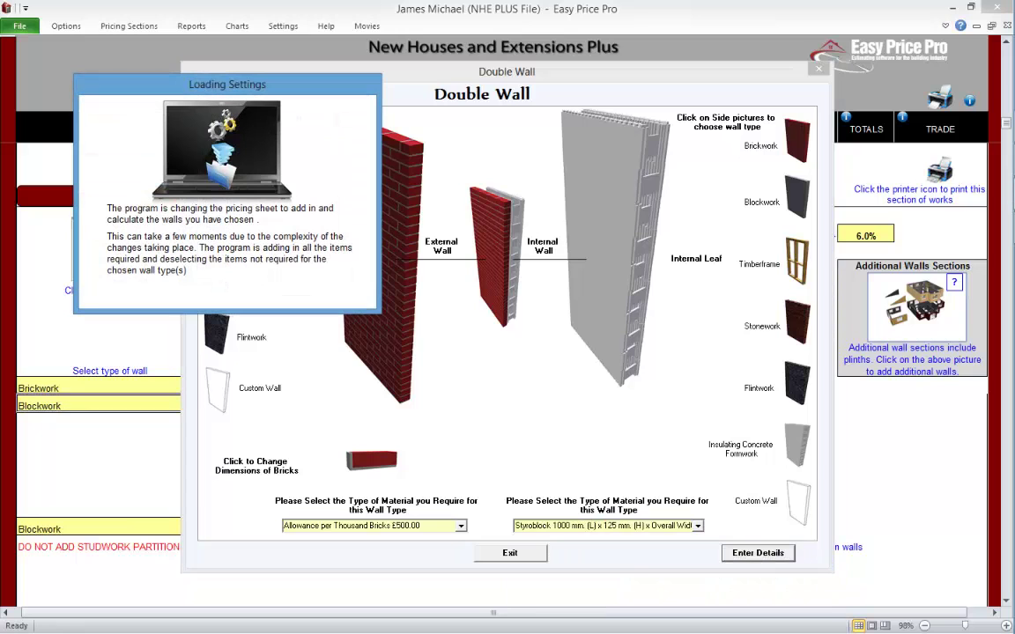
Step: Examine the main wall quantities, the Insulating Concrete Formwork items and the dimensions of the Styroblock corner block
scroll(507, 353, down, 6)
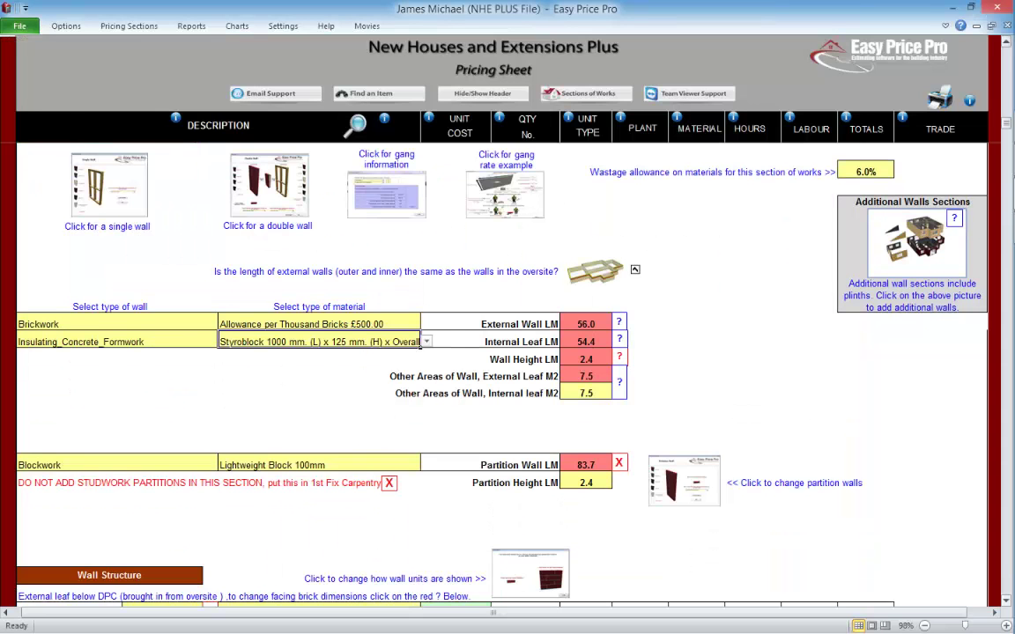
scroll(507, 370, down, 1)
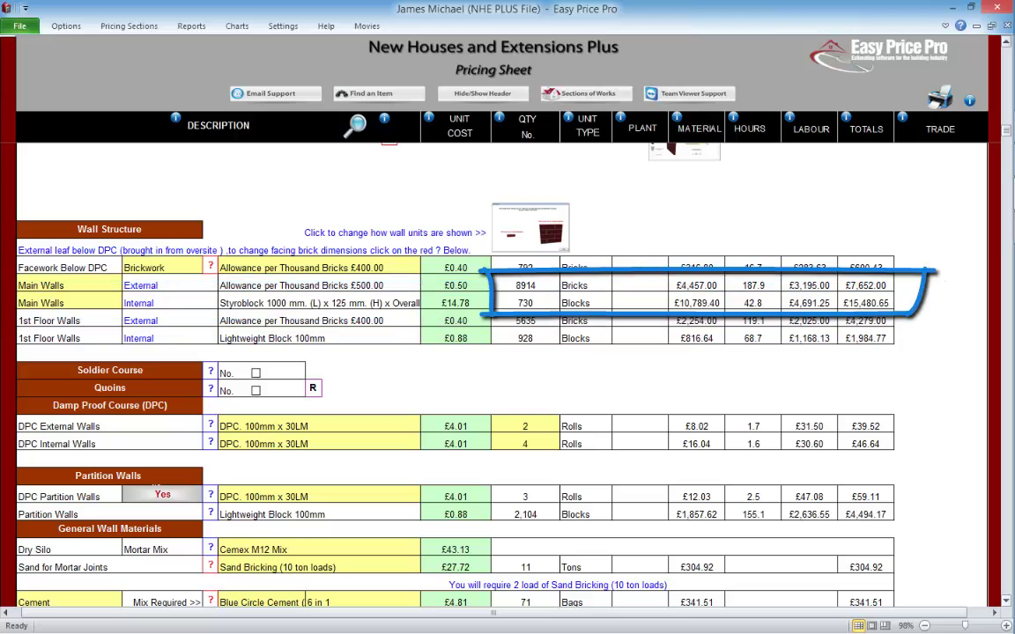
scroll(508, 370, down, 5)
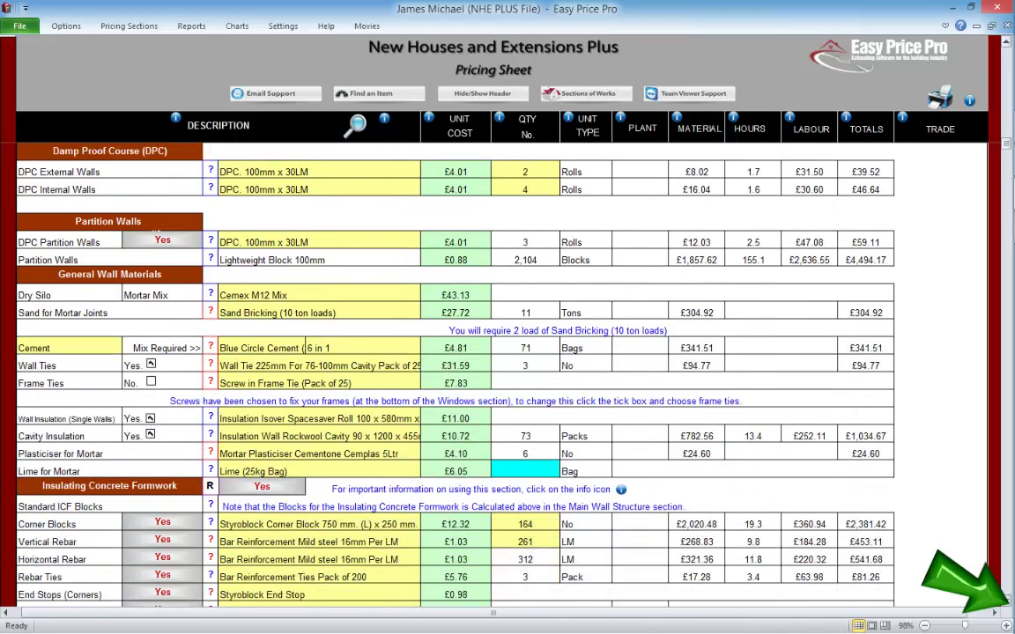
scroll(507, 353, down, 5)
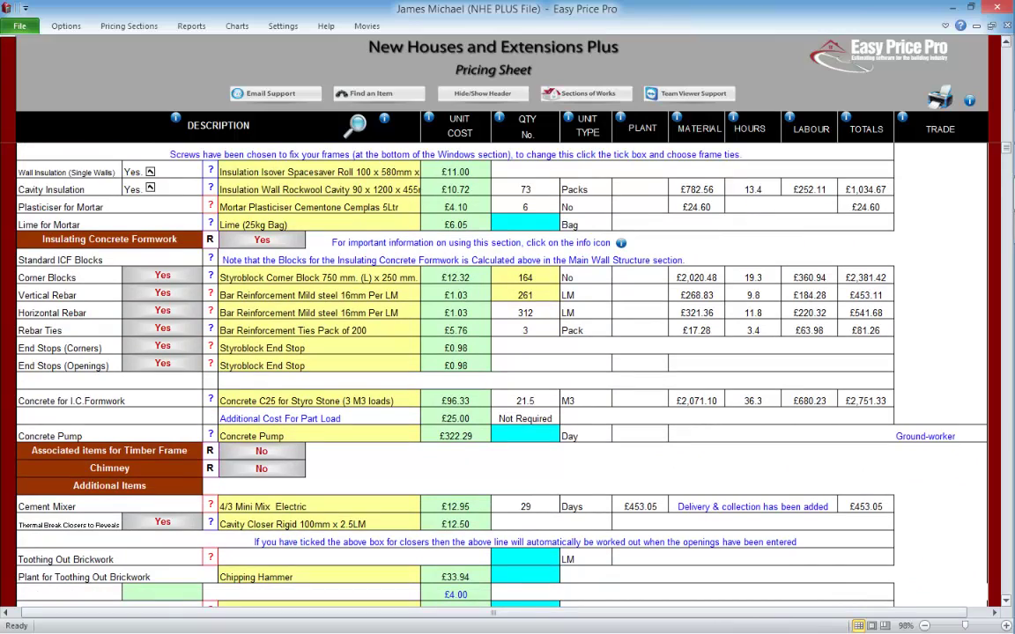
click(210, 275)
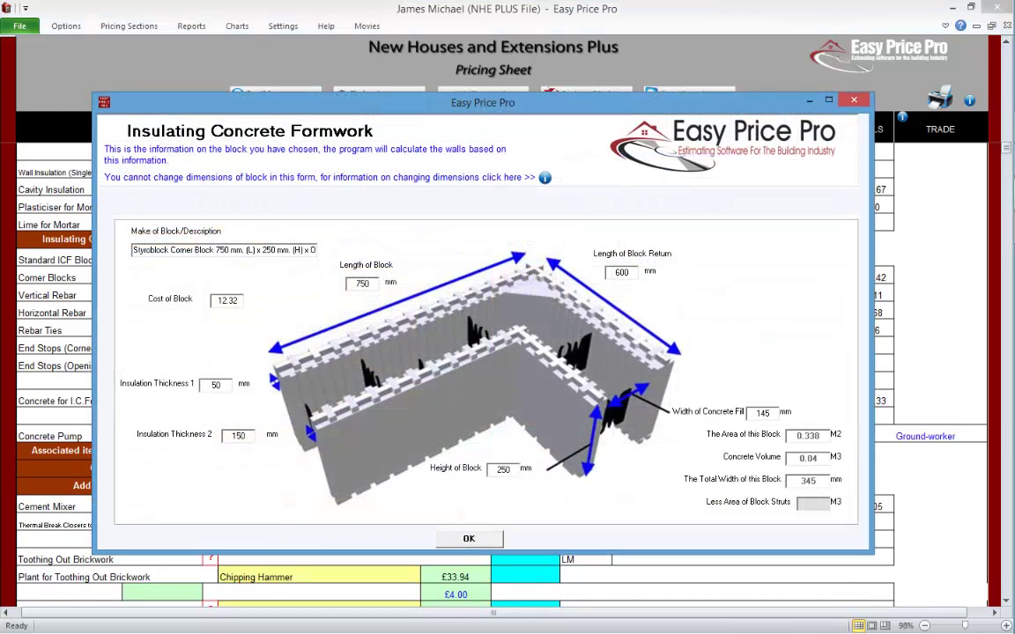
click(469, 539)
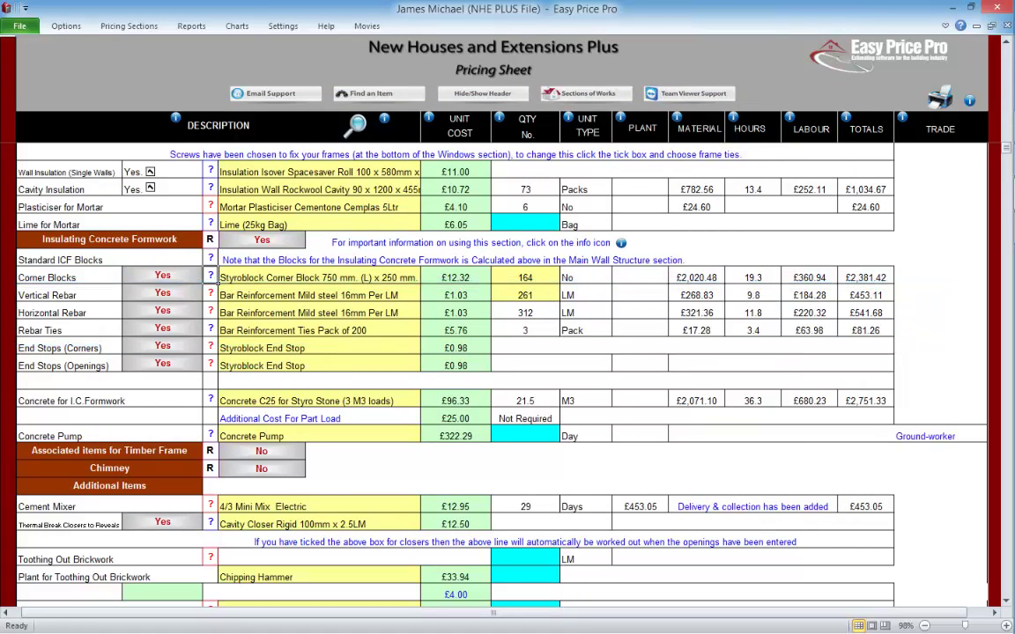
Step: Switch the vertical rebar, horizontal rebar and rebar ties off and back on
click(160, 293)
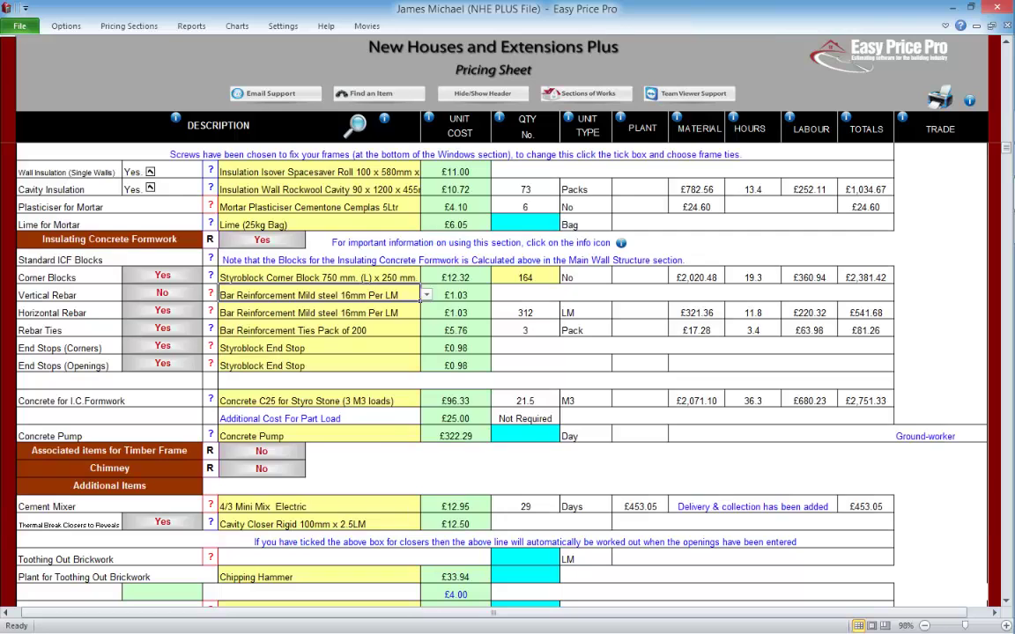
click(160, 310)
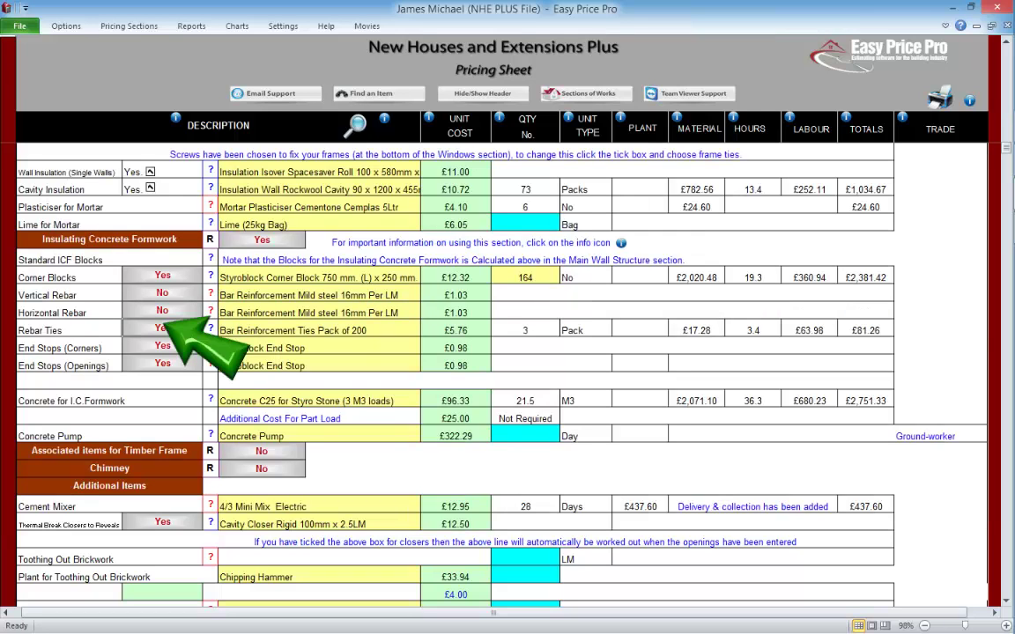
click(161, 327)
click(163, 292)
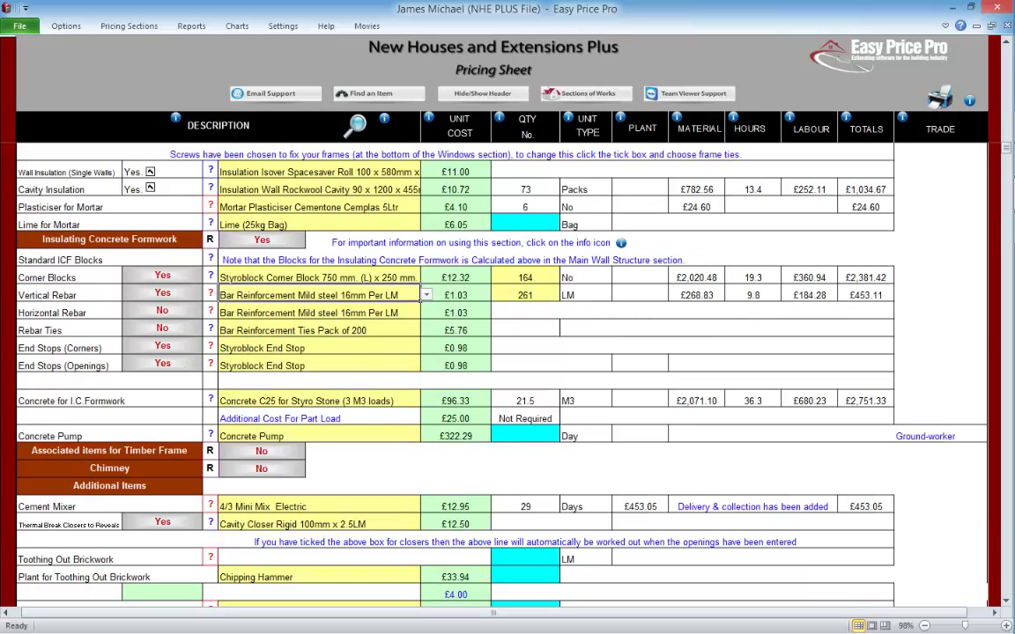
click(162, 310)
click(162, 328)
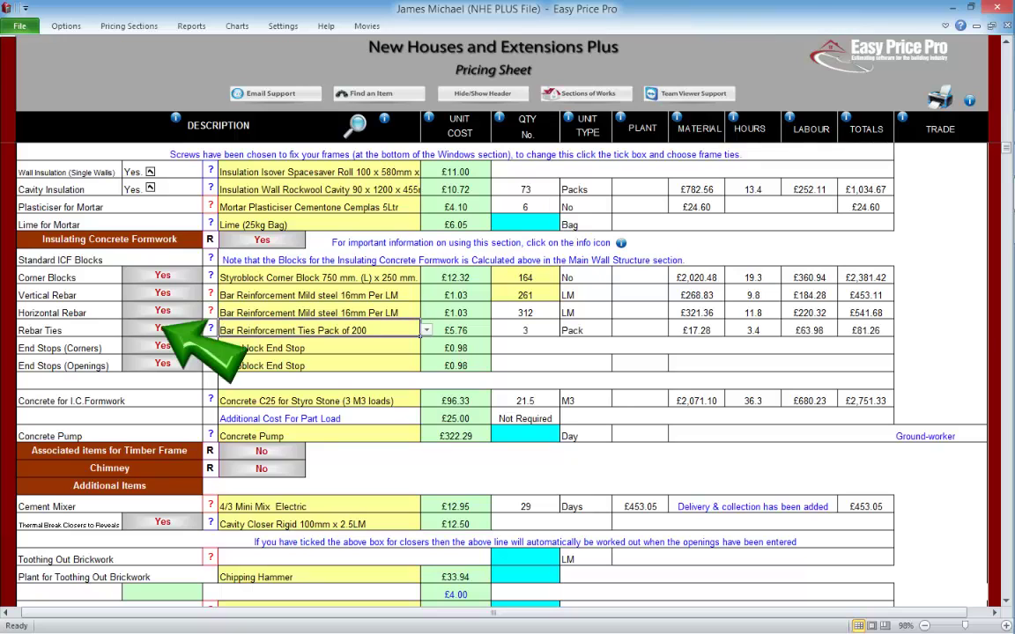
Step: Check the vertical and horizontal rebar spacings, rows and joining allowances for the formwork walls without changing them
click(211, 293)
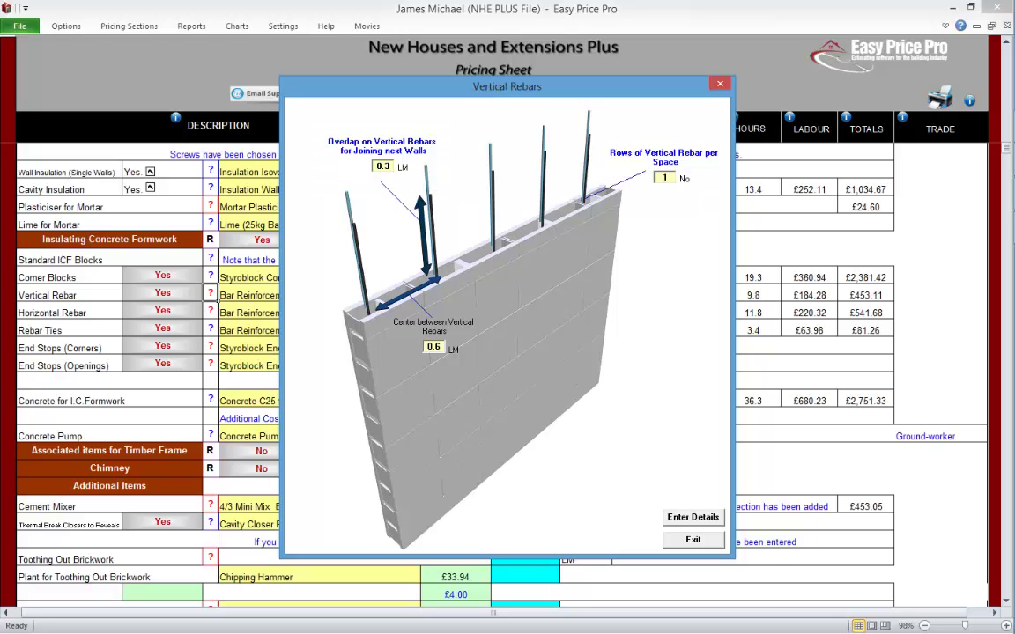
click(693, 540)
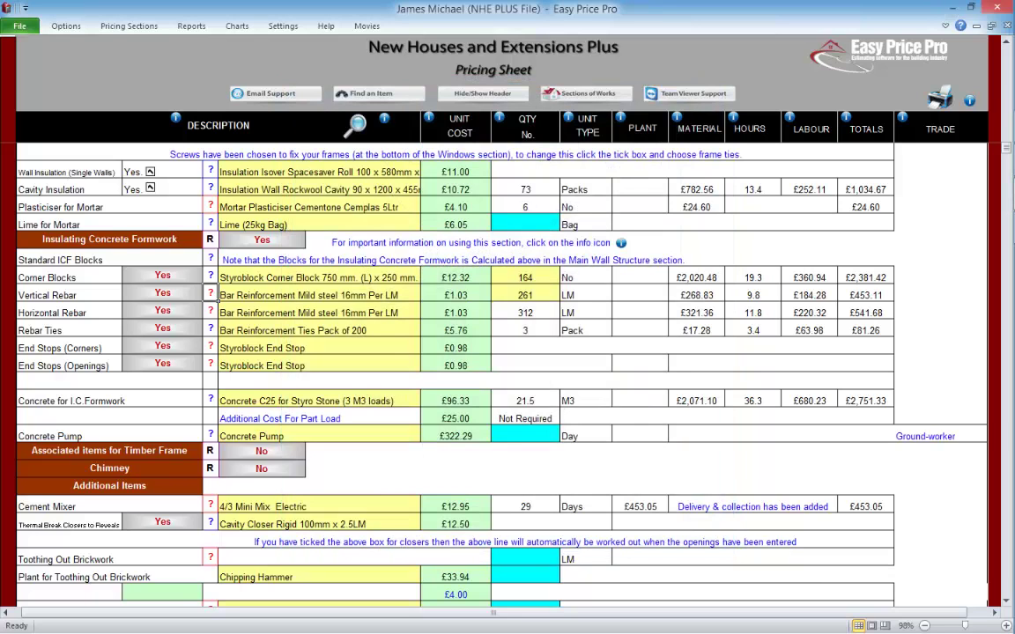
click(212, 311)
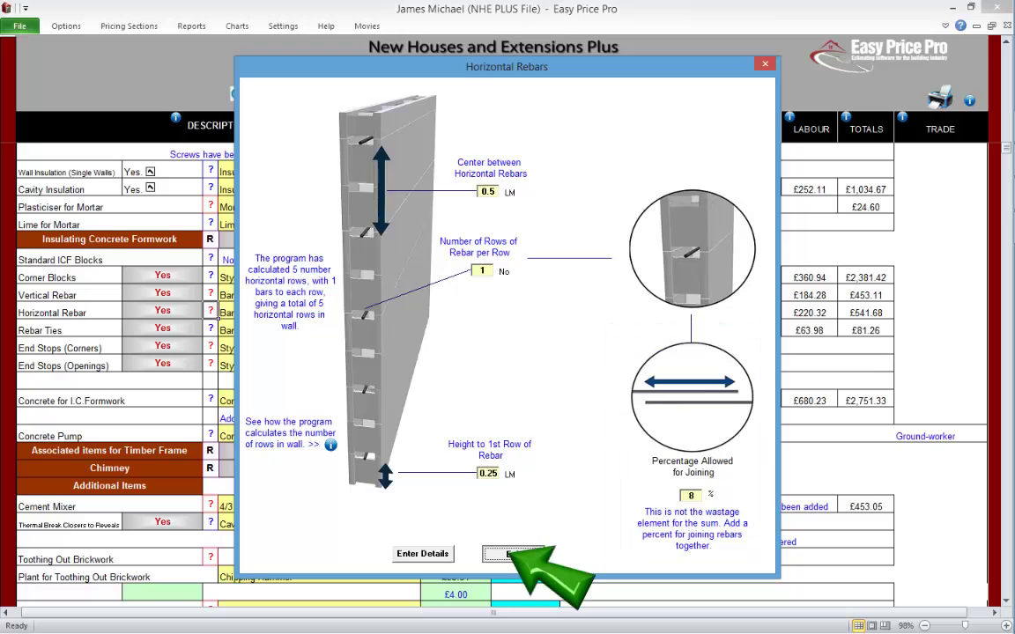
click(511, 553)
Step: View the rebar ties diagram and the explanation of how corner end stops are calculated, without changing the corner infills
click(209, 327)
click(211, 329)
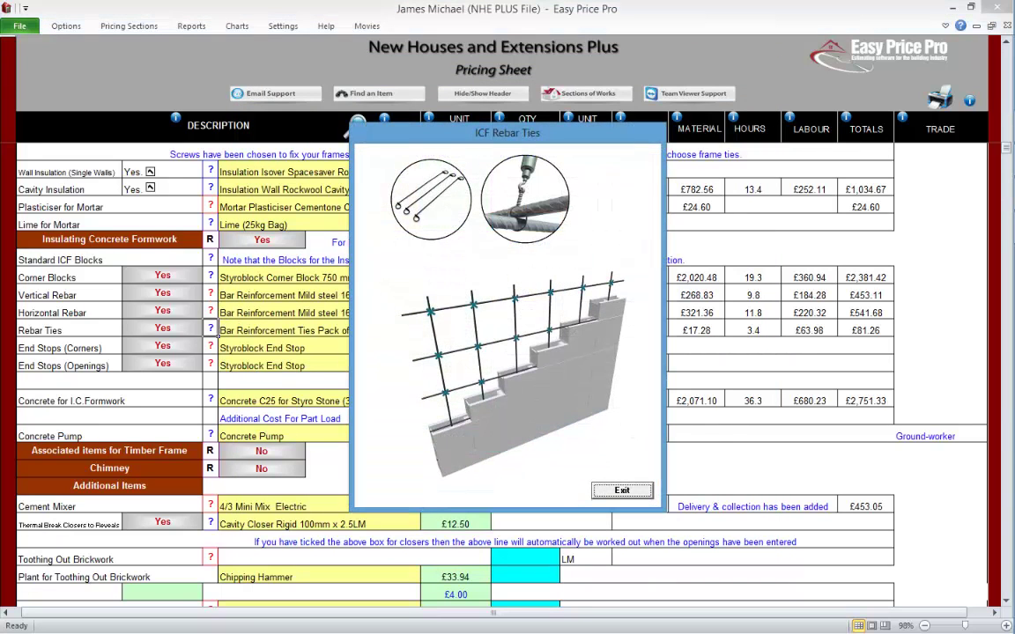
key(Return)
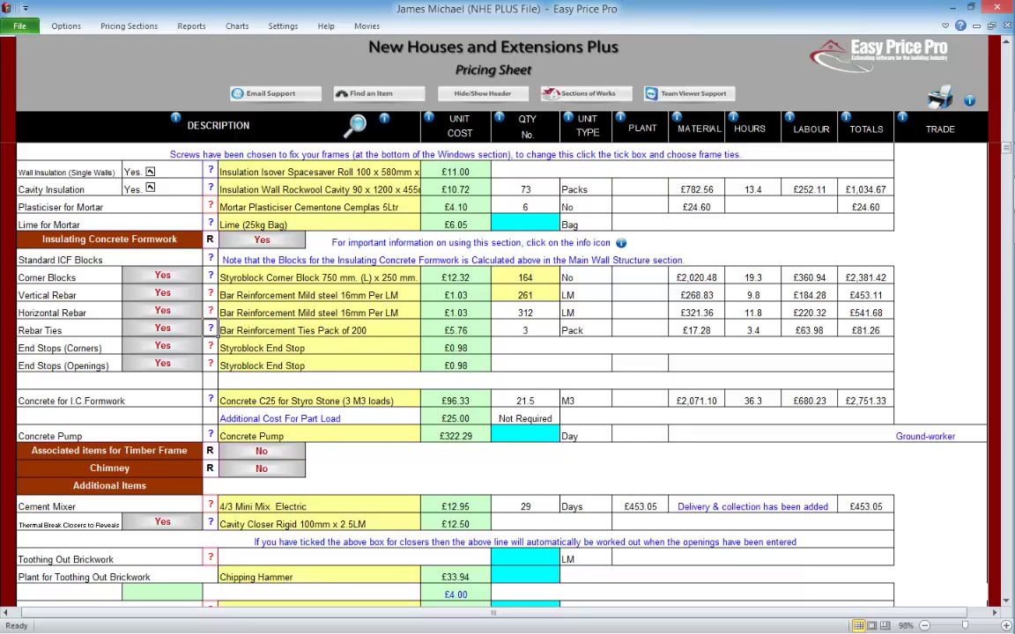
click(210, 347)
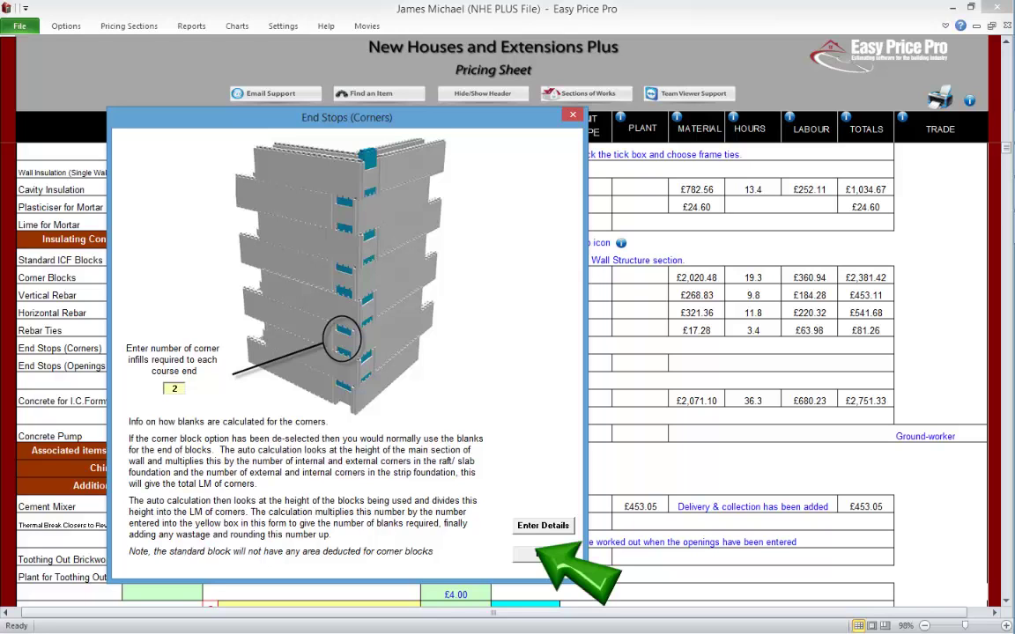
click(543, 553)
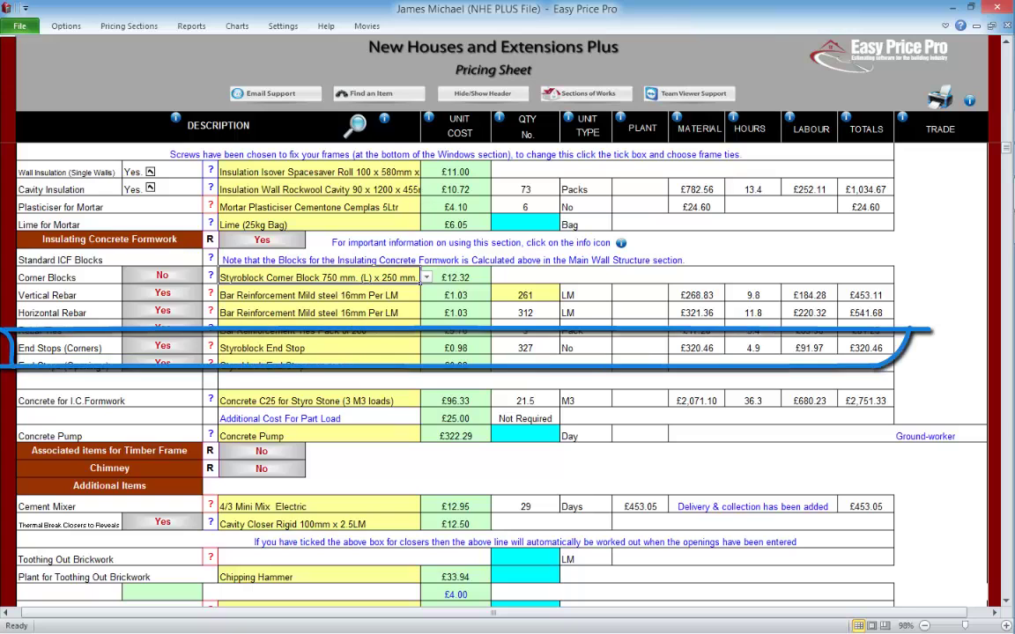
Step: Review the main wall quantities and check the End Stops (Openings) settings, accepting them without changes
click(1005, 42)
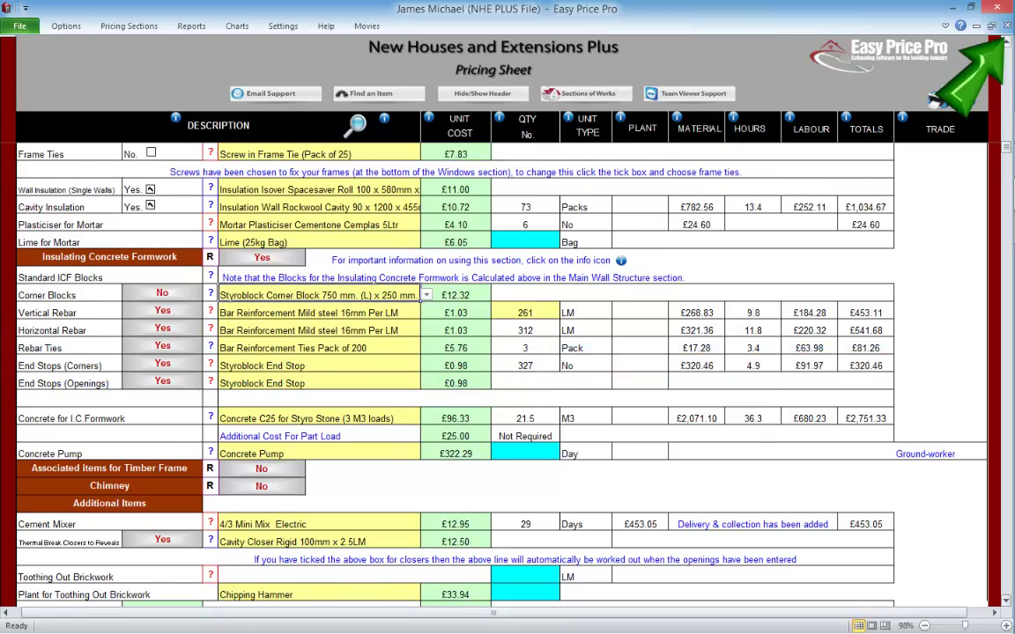
scroll(493, 353, up, 7)
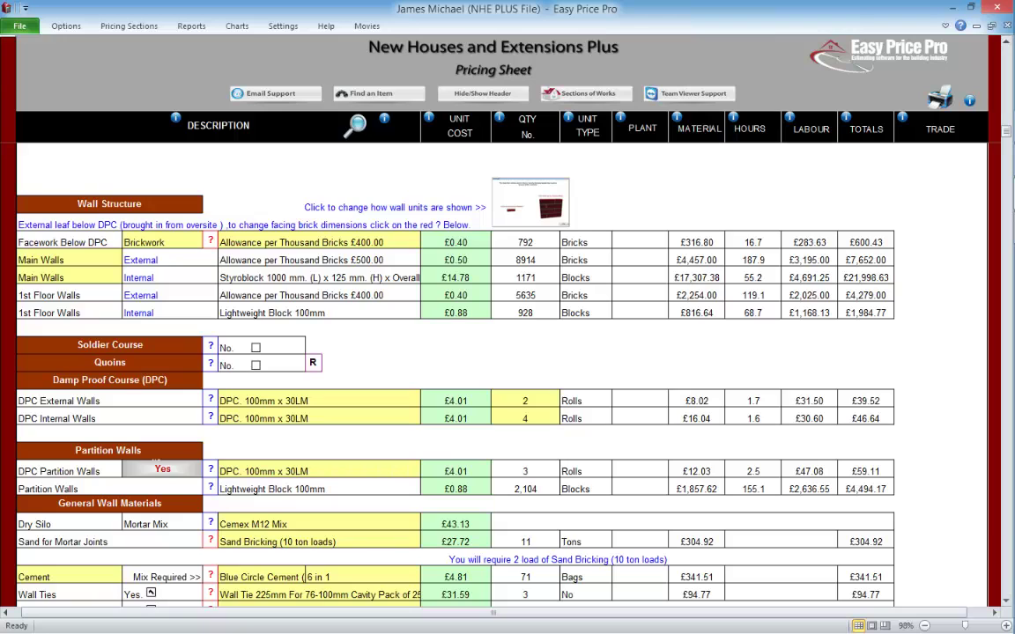
scroll(493, 352, down, 6)
scroll(494, 370, down, 4)
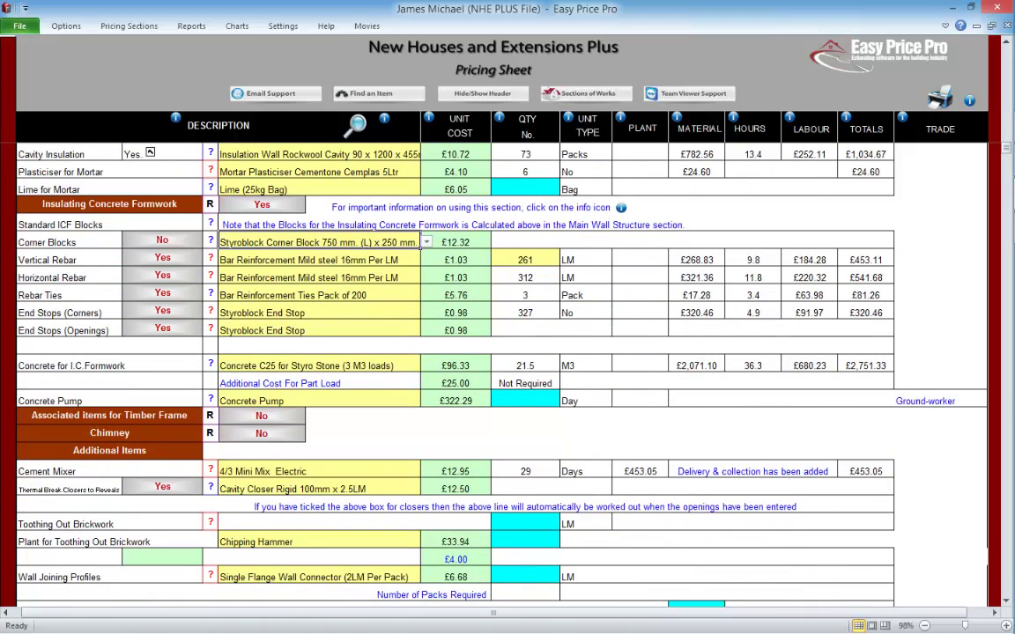
click(211, 328)
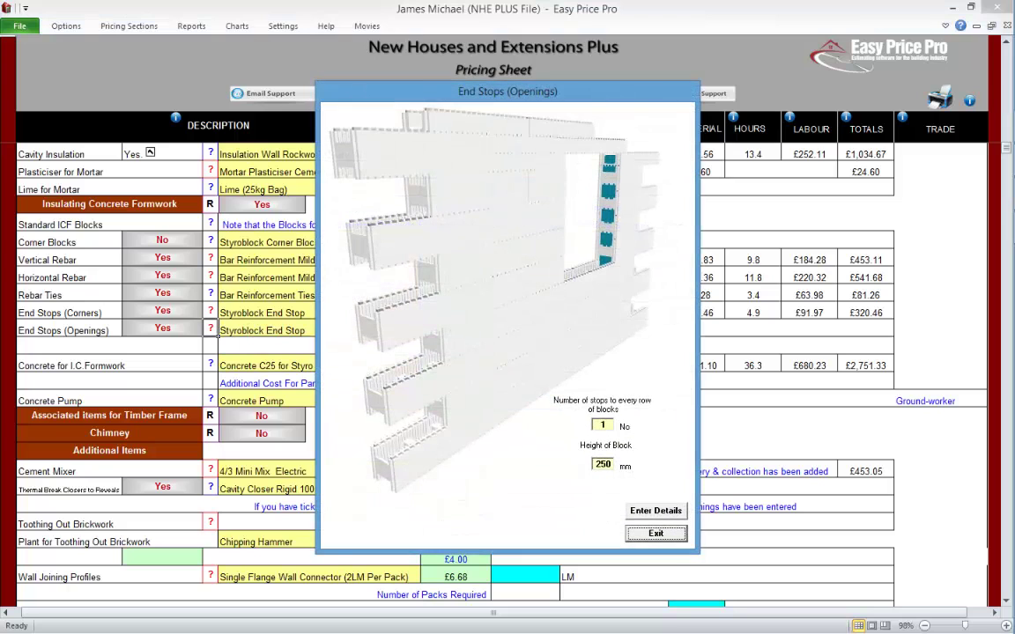
click(656, 510)
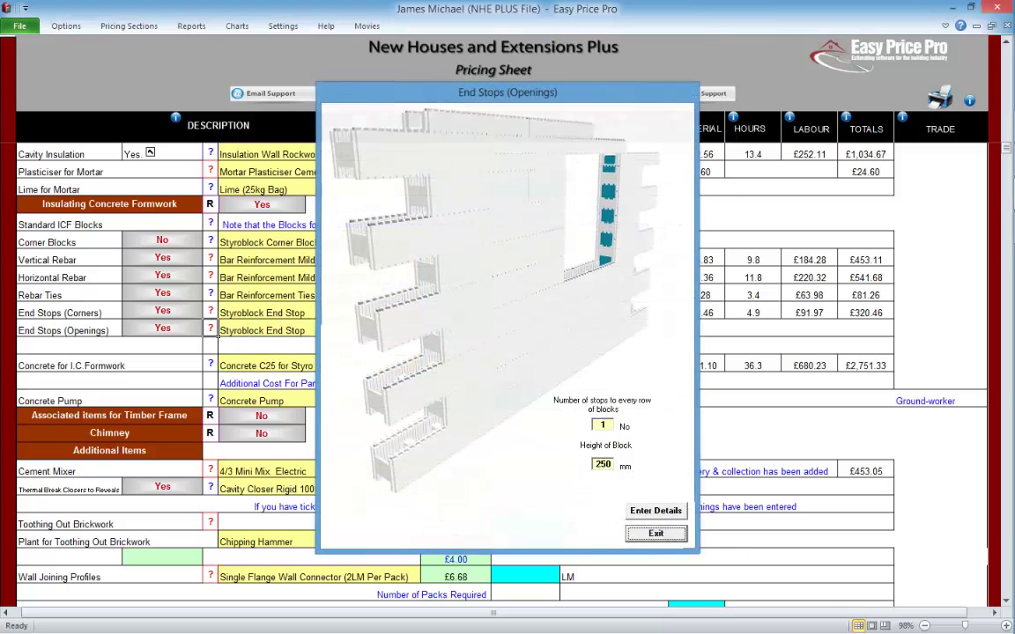
Step: Switch the corner blocks back on and check the labour hours allowed per cubic metre of formwork concrete
click(162, 239)
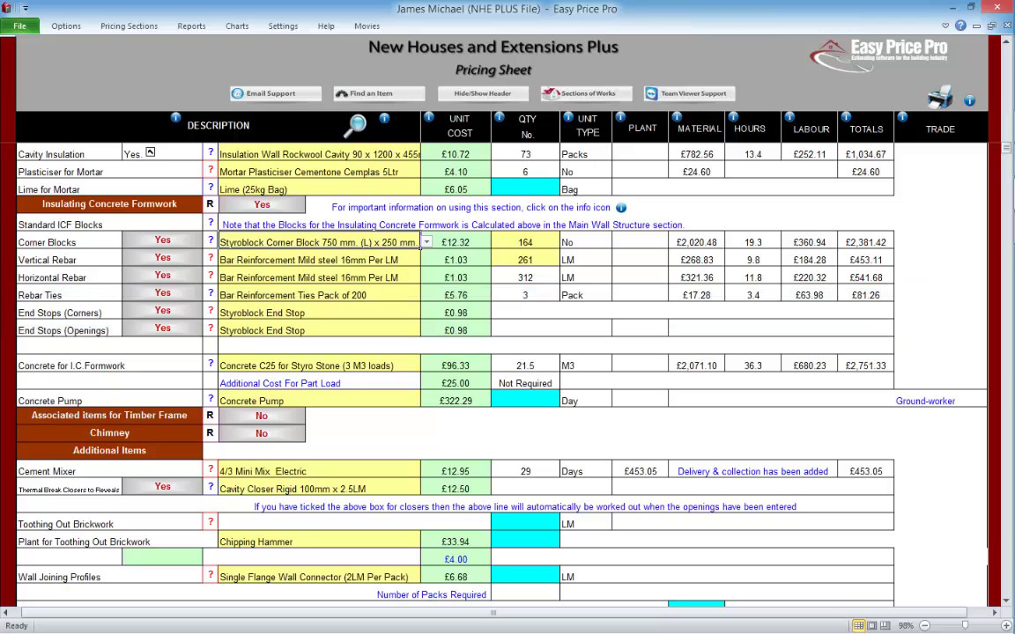
click(209, 363)
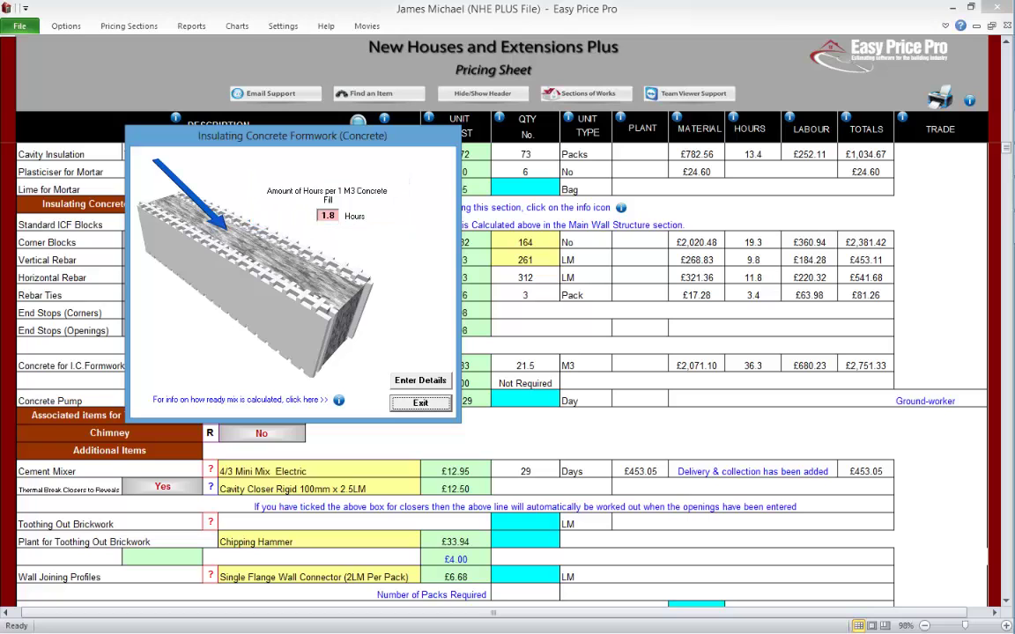
click(419, 402)
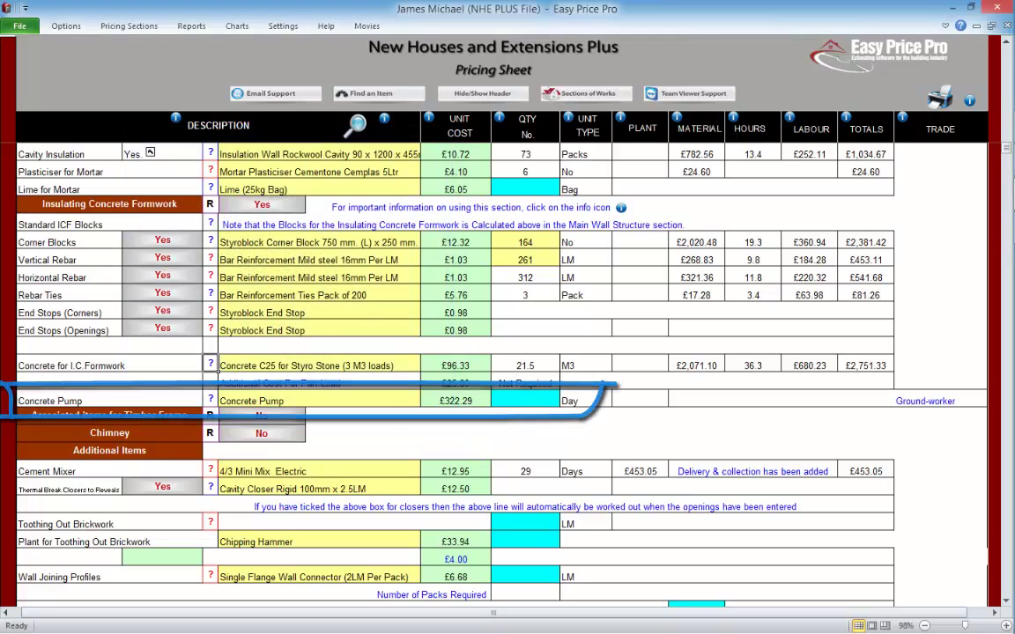
Step: Set the concrete pump quantity to 2 days
click(525, 399)
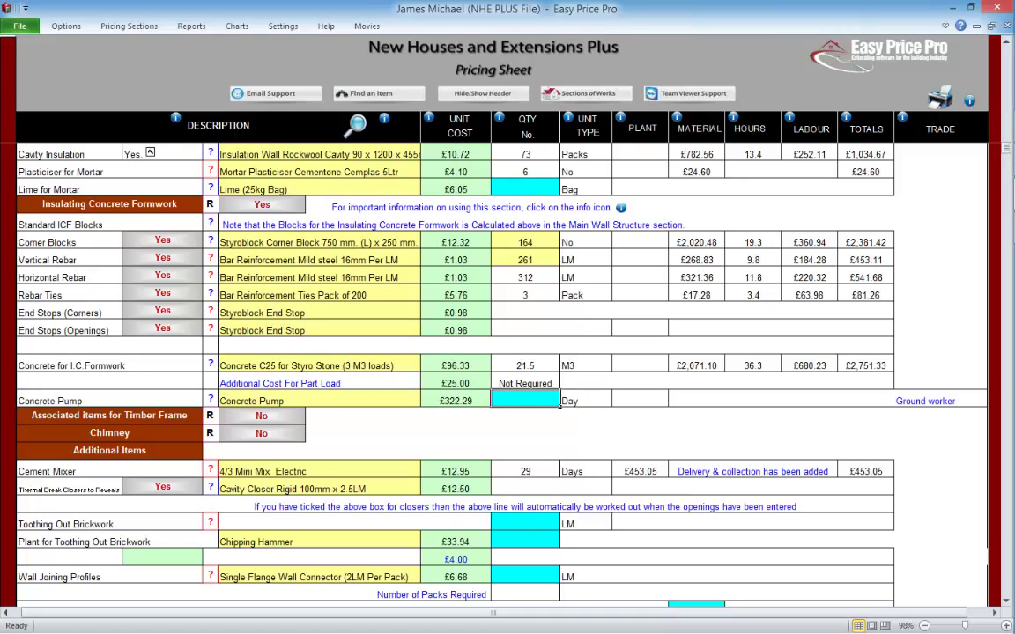
text(2)
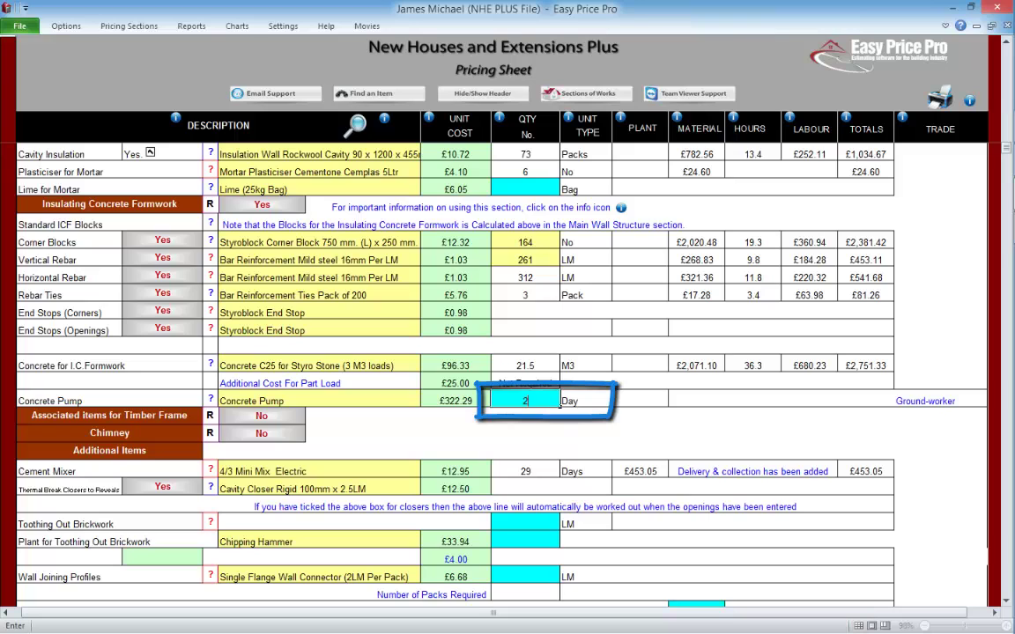
key(Return)
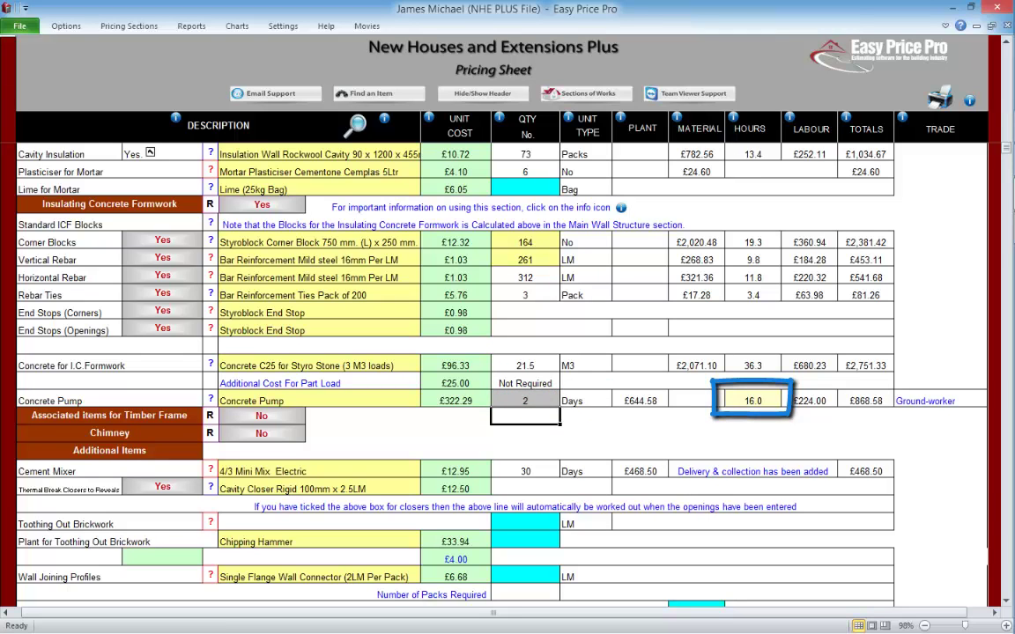
Step: Clear the concrete pump quantity
click(525, 401)
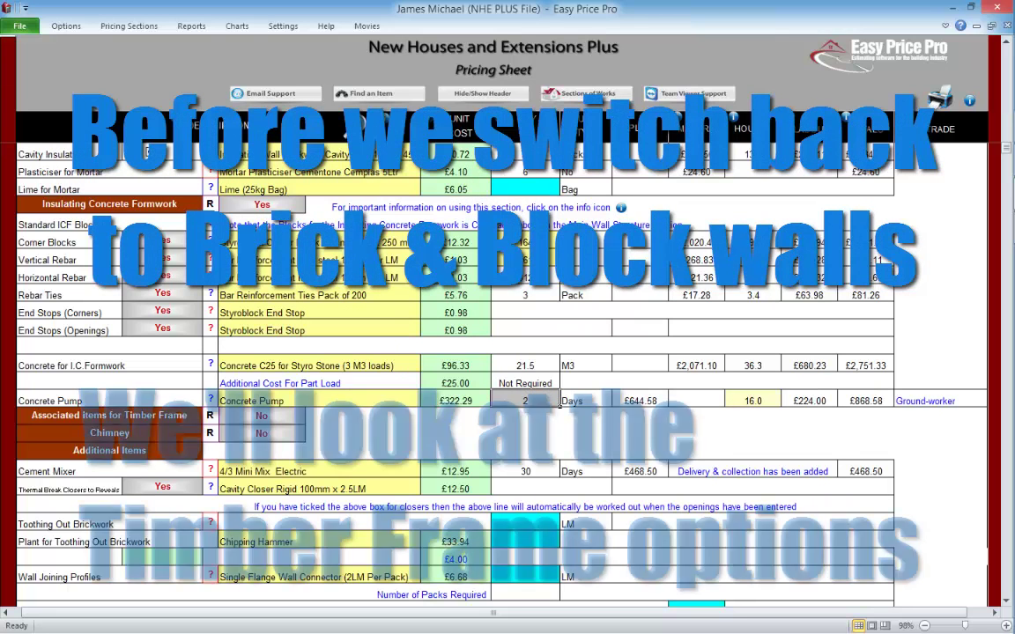
key(BackSpace)
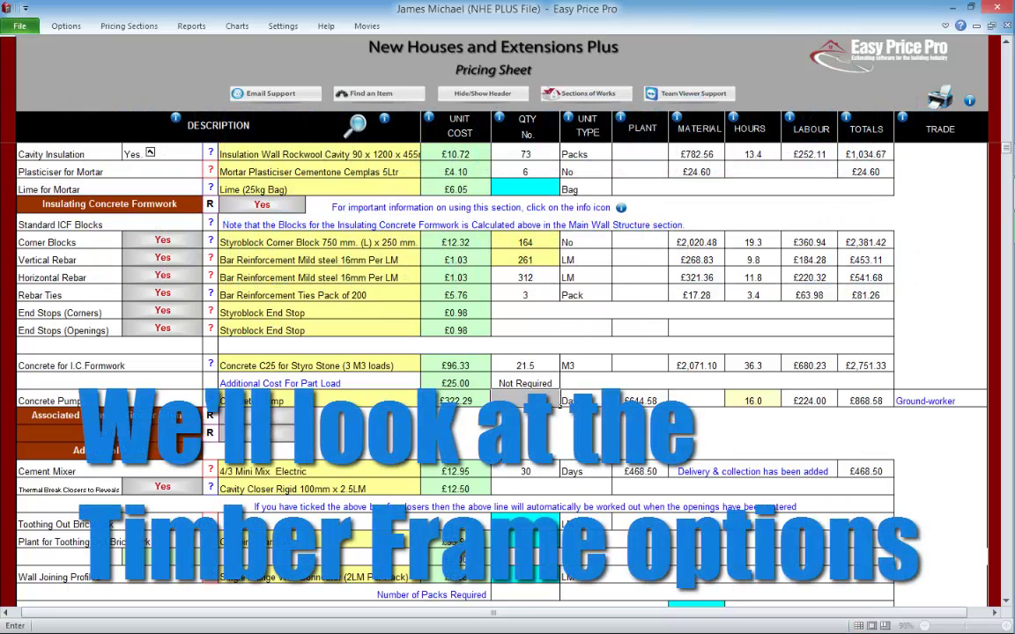
key(Return)
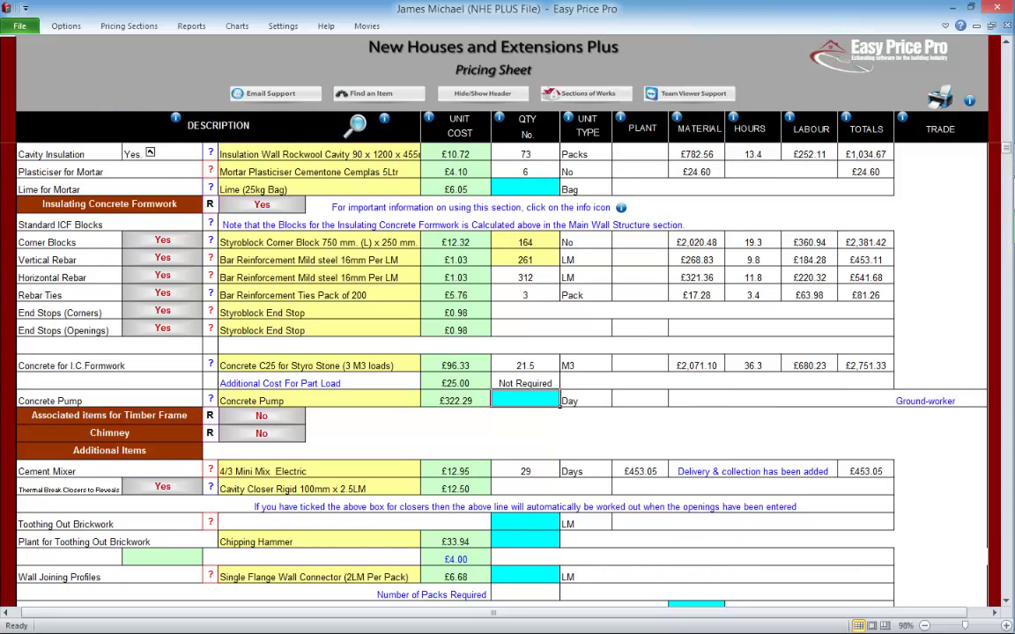
Step: Change the internal leaf of the double wall to Timberframe with Sawn 47 x 100 Treated Softwood studs
scroll(507, 353, down, 2)
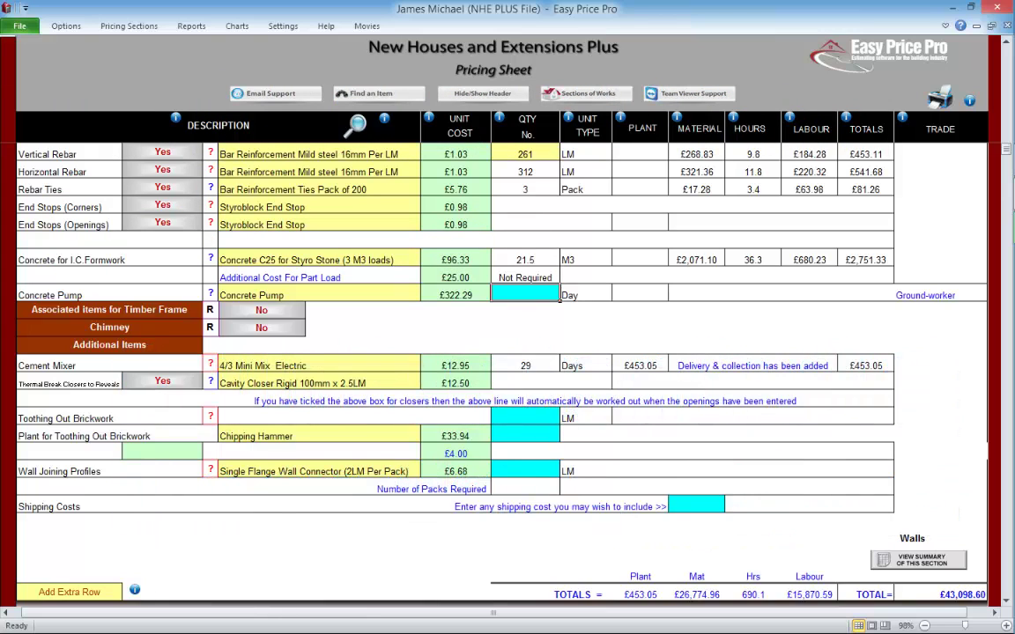
scroll(508, 352, up, 4)
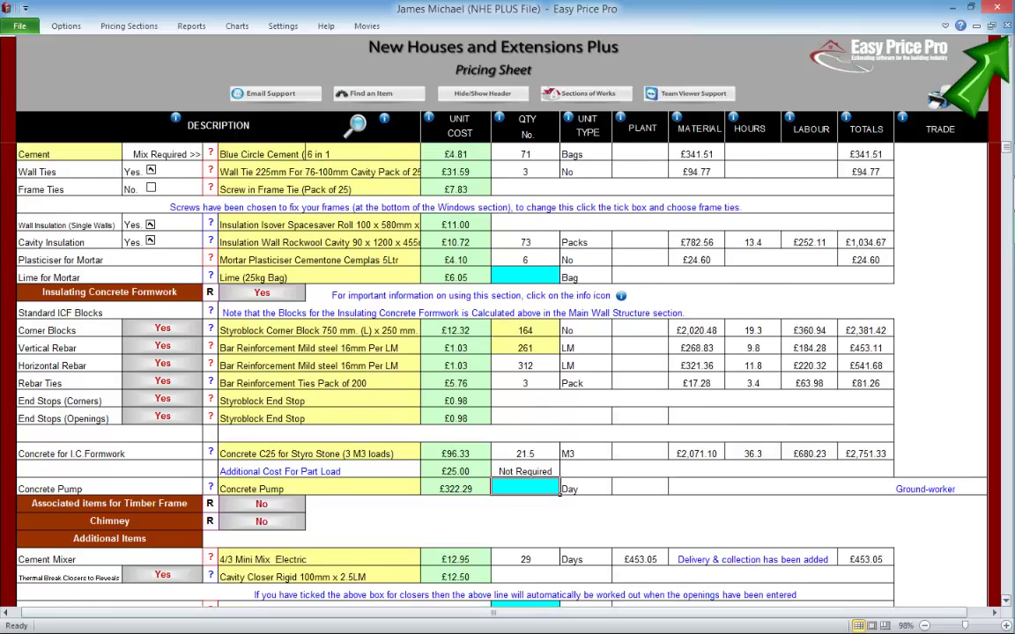
scroll(507, 352, up, 10)
scroll(507, 352, up, 5)
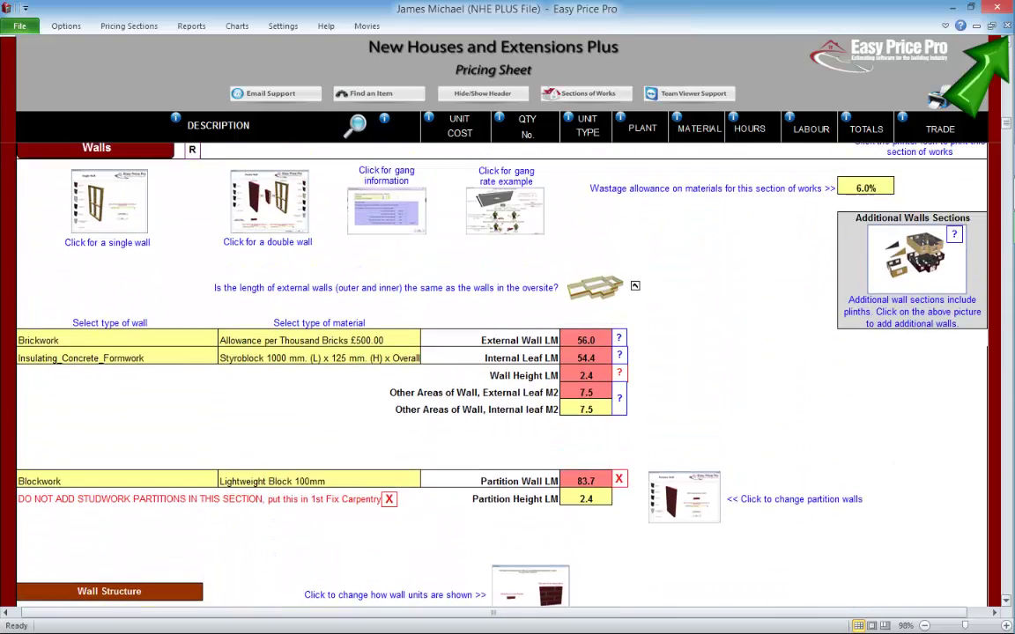
scroll(508, 353, up, 2)
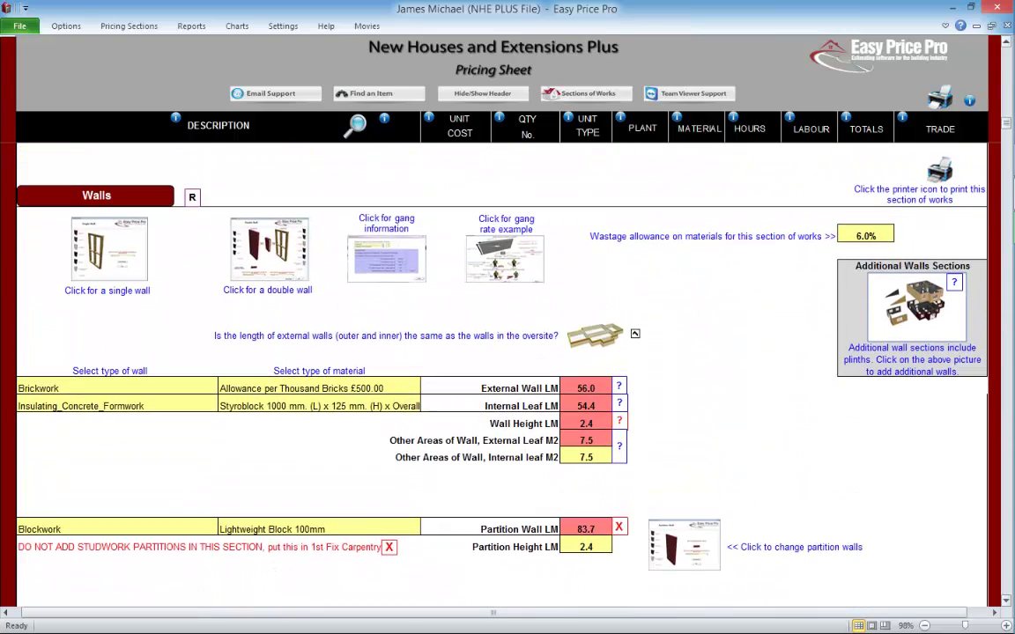
click(267, 250)
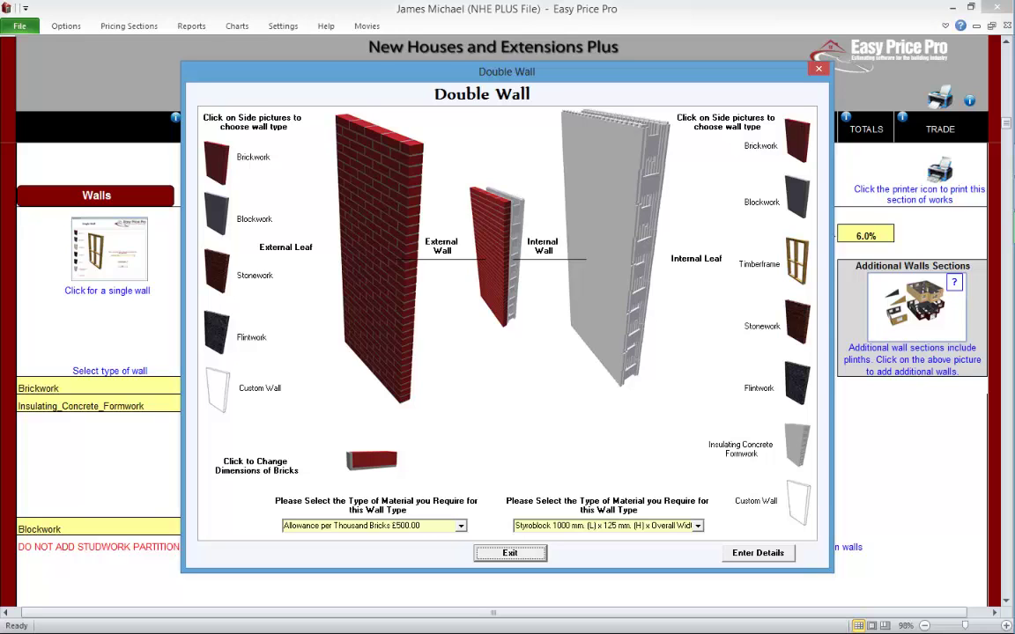
click(796, 263)
click(696, 525)
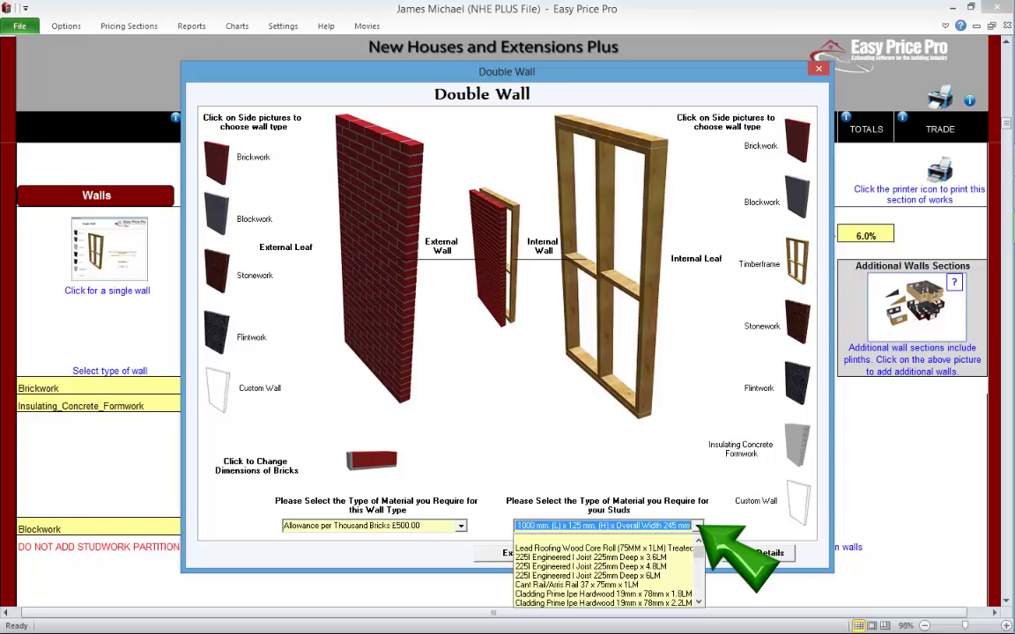
scroll(698, 599, down, 10)
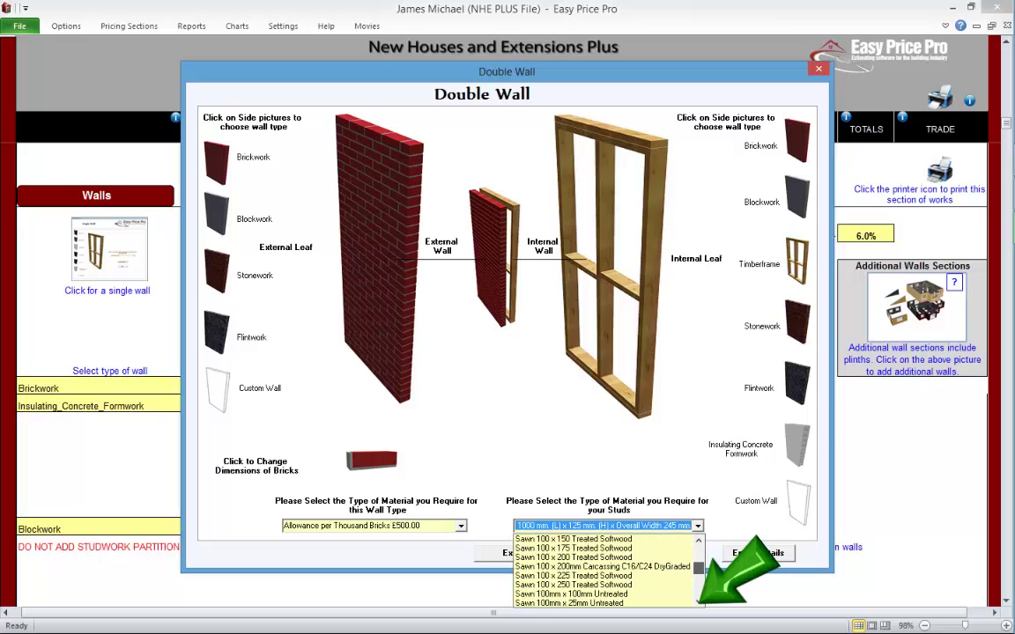
scroll(700, 604, down, 3)
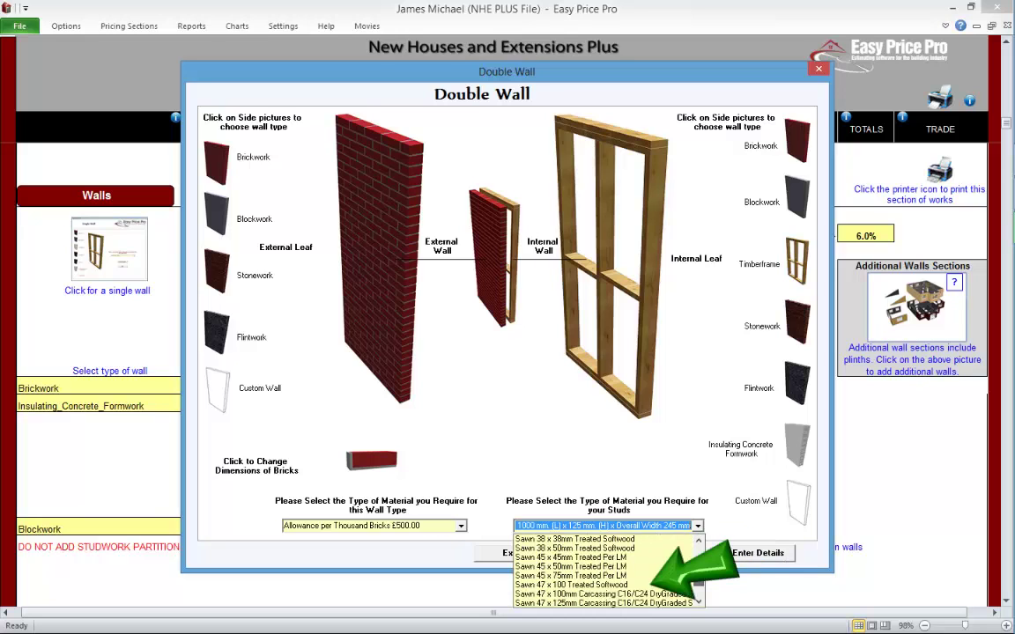
click(630, 585)
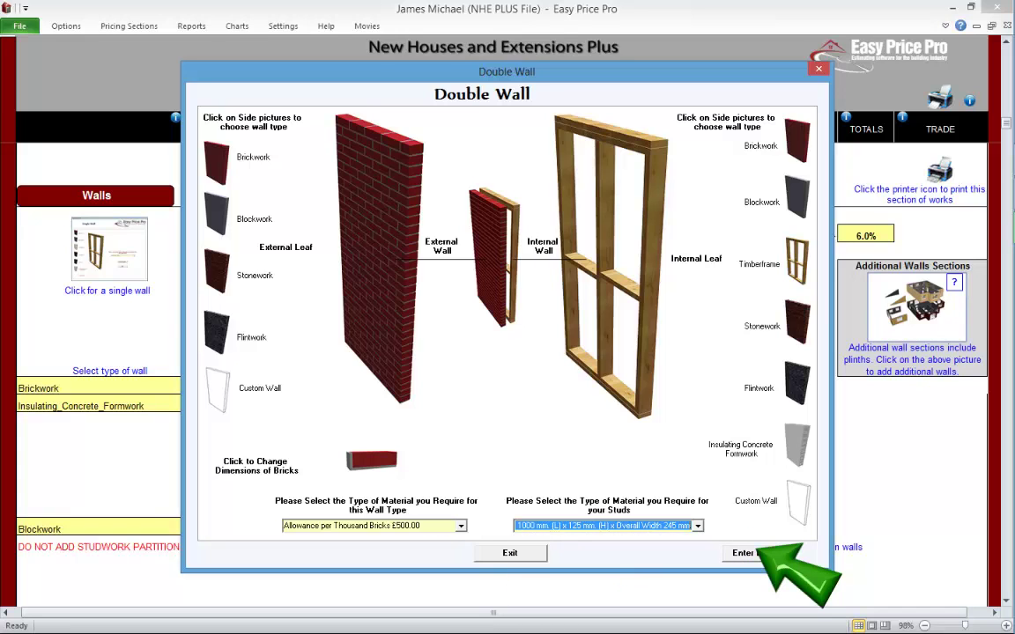
click(757, 552)
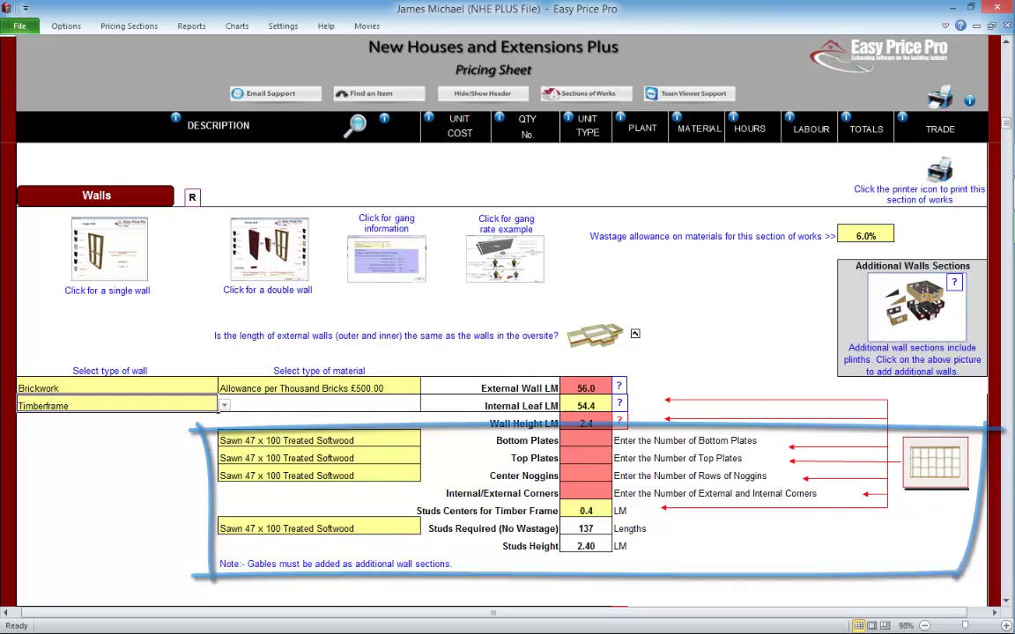
Step: Enter 2 bottom plates, 1 top plate and 1 row of center noggins for the timber frame wall
click(585, 440)
text(2)
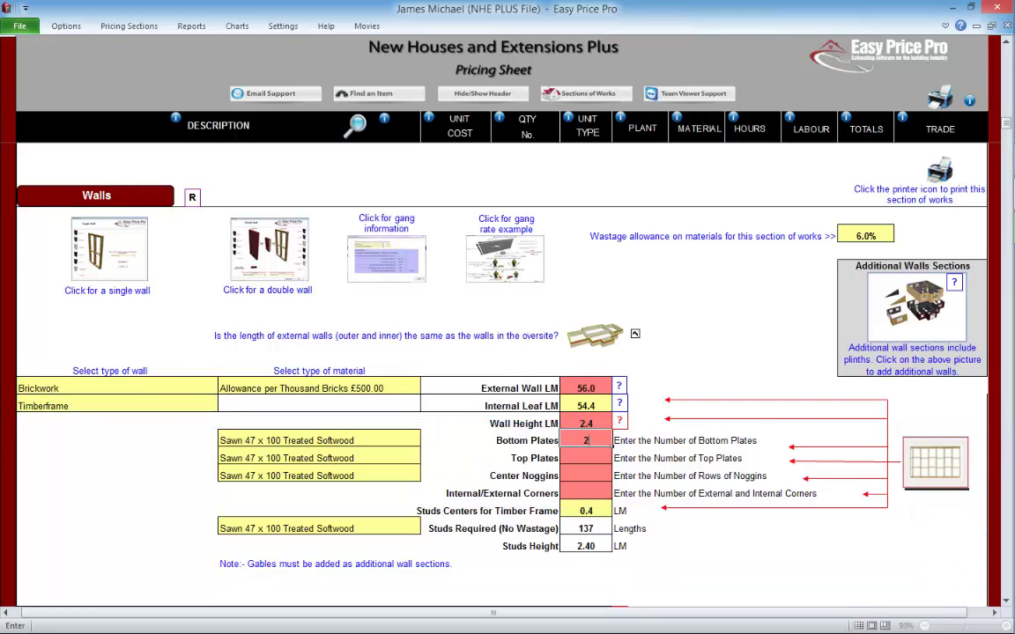
key(Return)
scroll(502, 352, down, 1)
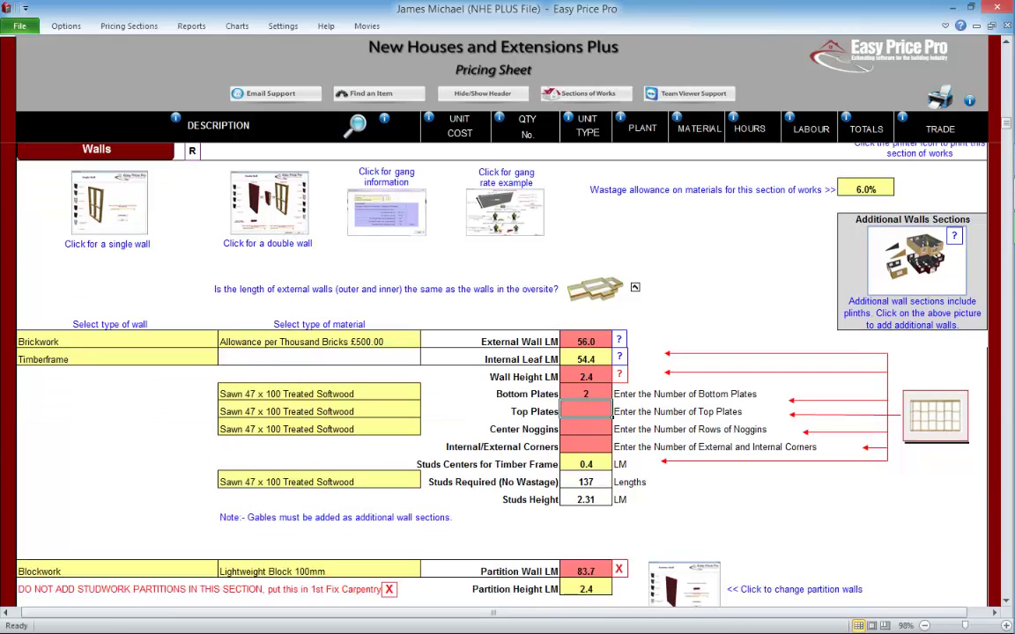
text(1)
key(Return)
text(1)
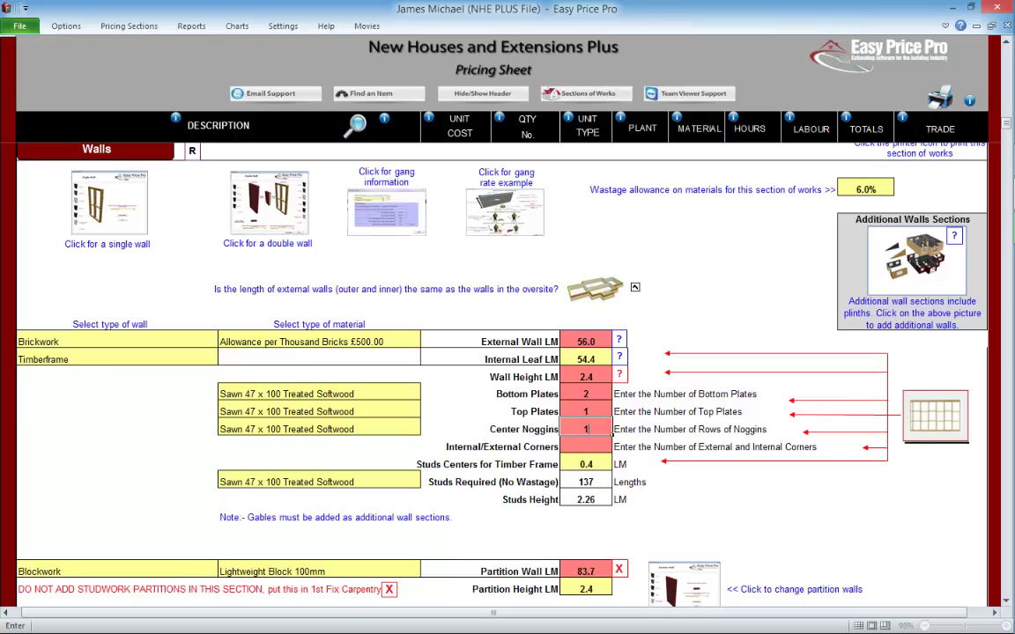
Step: Check the top plate wood selection without changing it and set the number of internal and external corners to 16
click(319, 411)
click(426, 411)
click(426, 410)
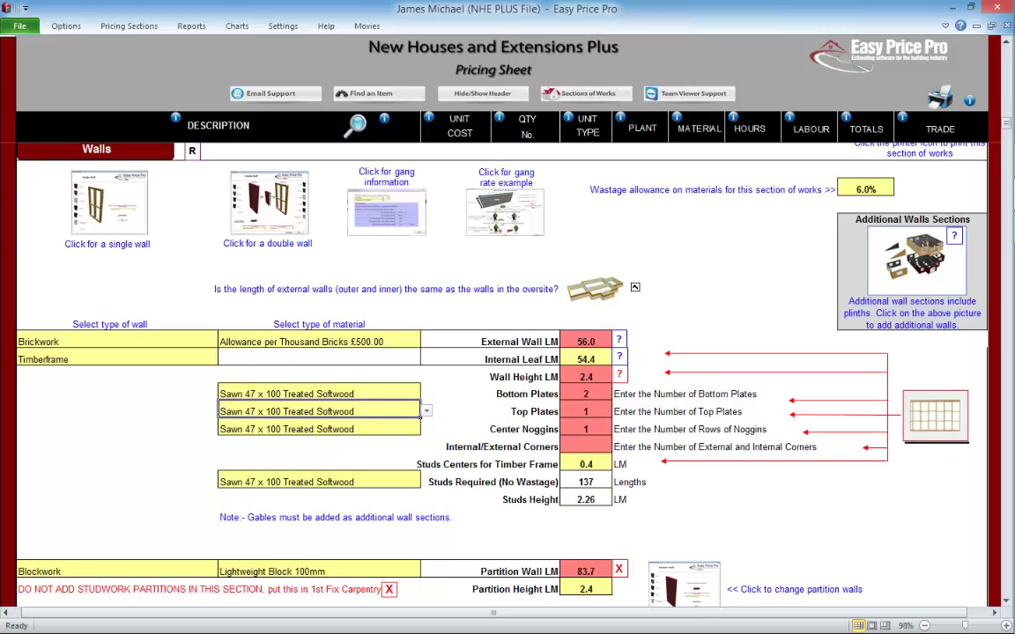
click(585, 446)
text(16)
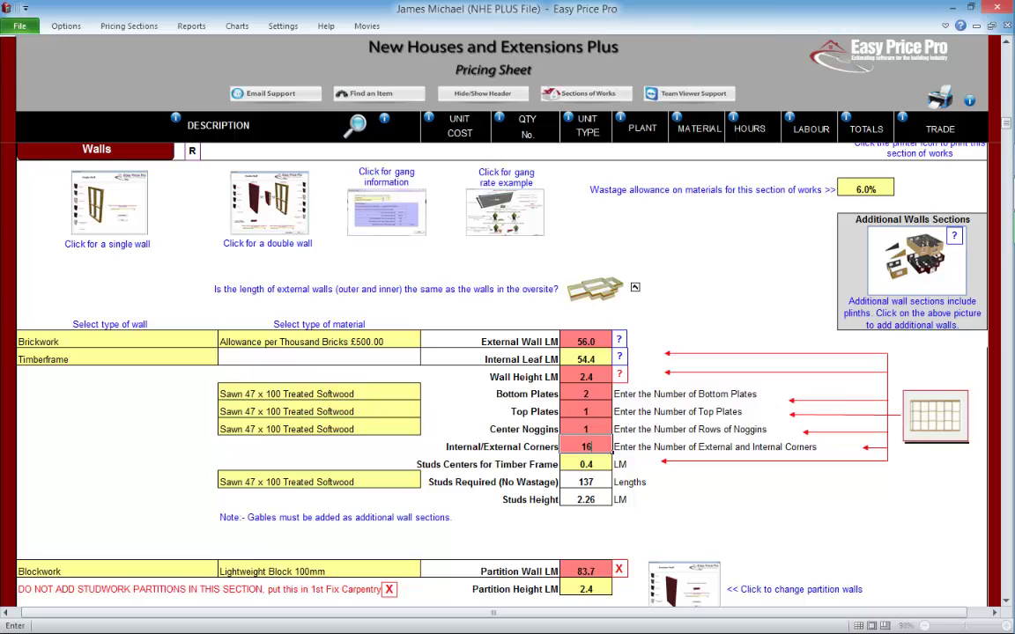
key(Return)
Step: Look through the stud center spacings for the timber frame and leave 0.4 LM selected
click(620, 464)
click(558, 494)
click(619, 464)
click(551, 475)
key(alt+Down)
key(Up)
key(Return)
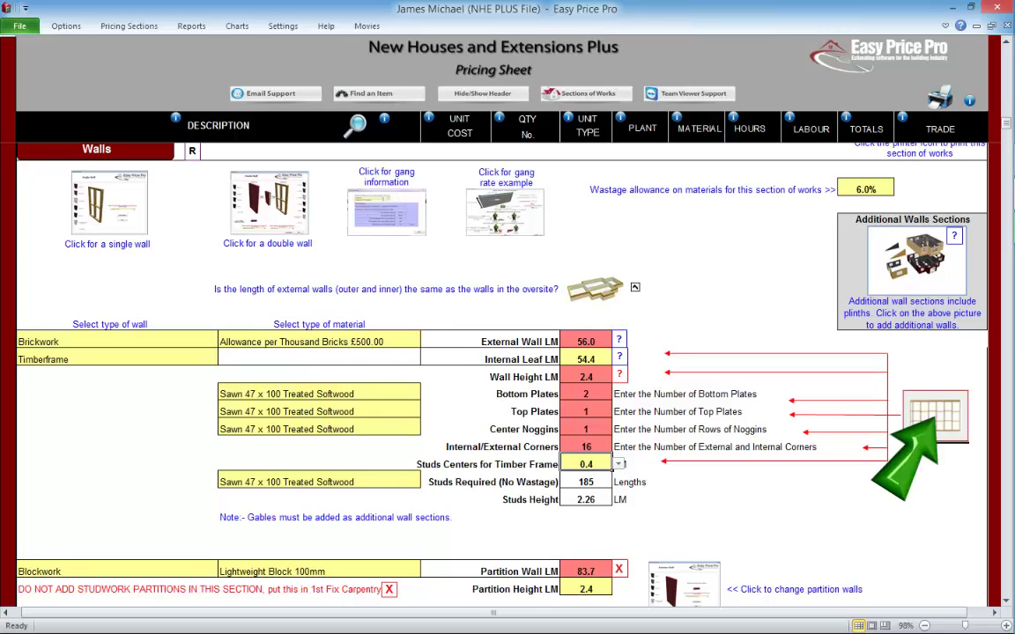
Step: View the Stud Walls diagram and the wood choices for the top plates, leaving every setting unchanged
click(935, 416)
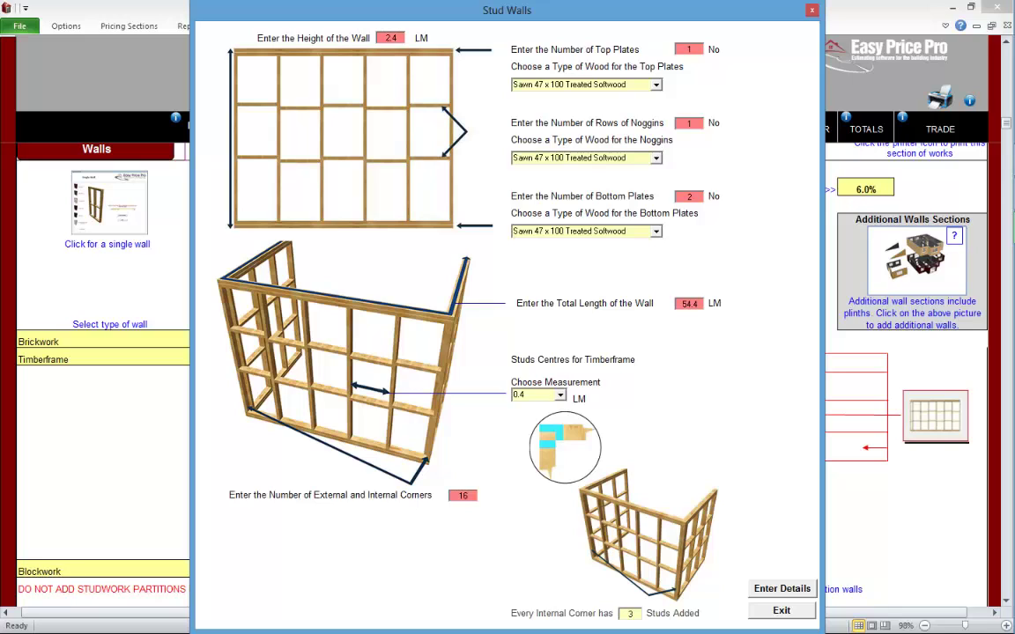
click(655, 85)
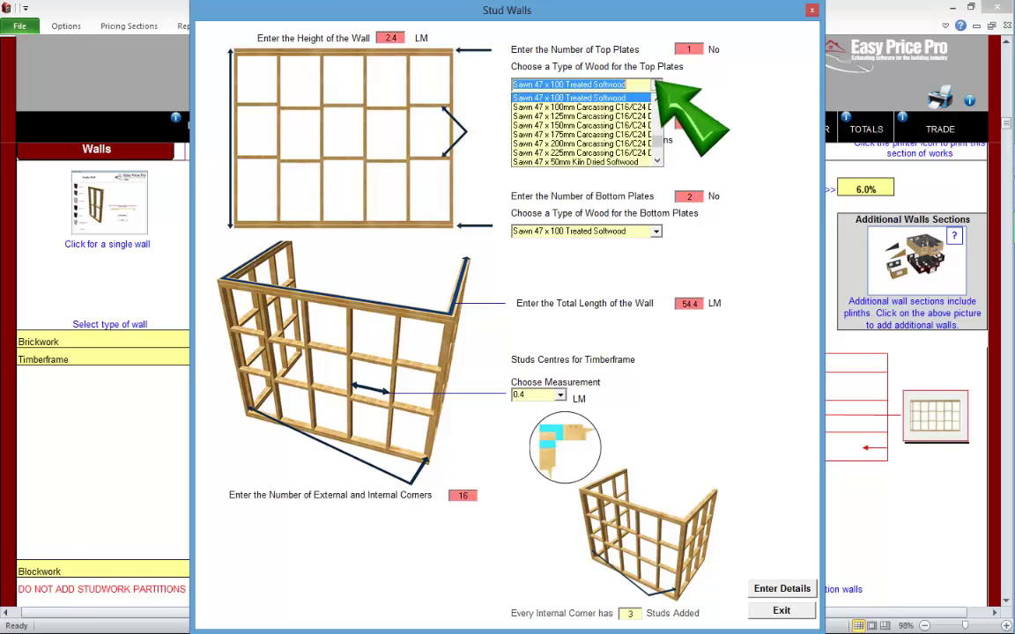
click(656, 84)
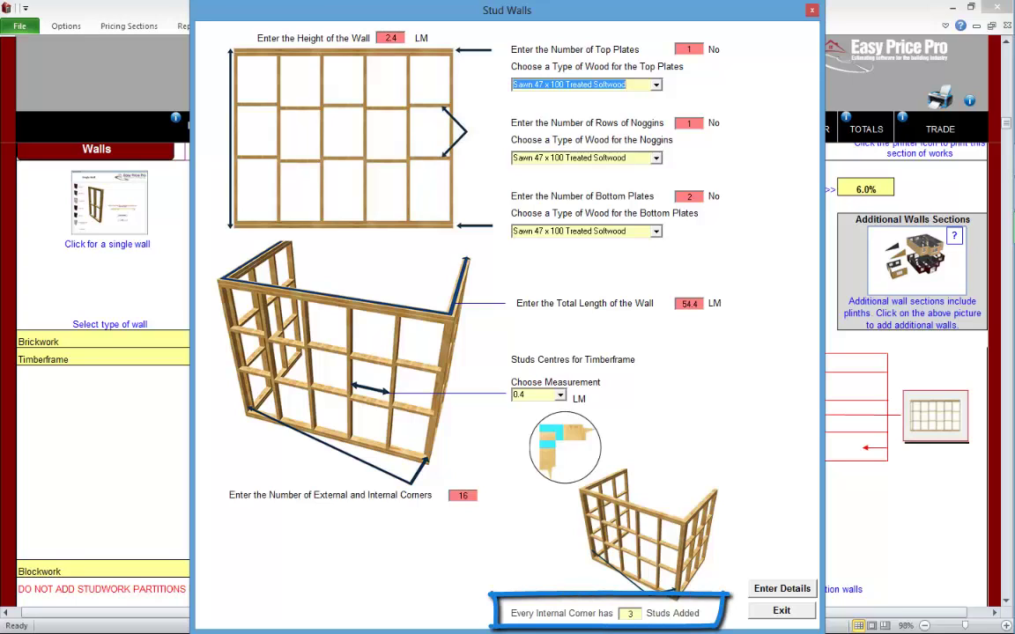
click(781, 610)
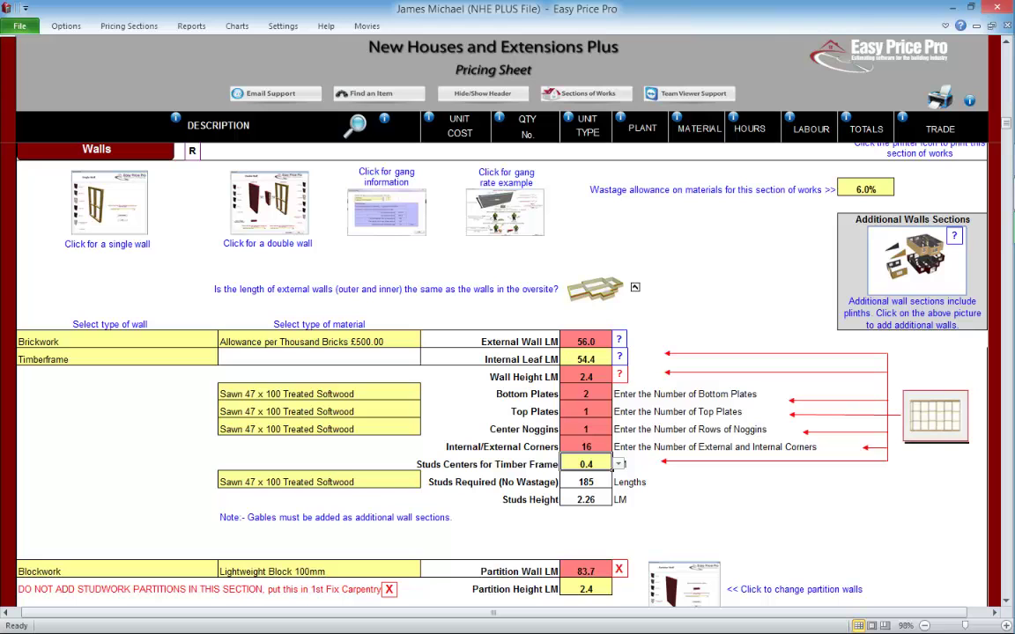
Step: View the diagram of fixings per stud, opening and lintel for the Fixing For TimberFrame item under Associated items for Timber Frame
scroll(508, 352, down, 1)
scroll(507, 353, down, 4)
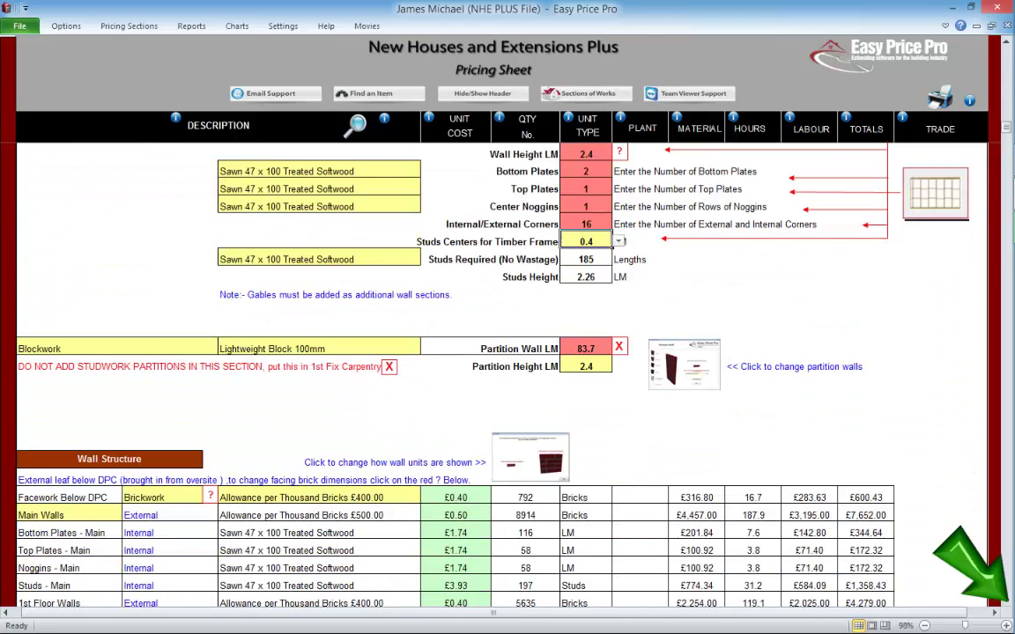
scroll(507, 352, down, 1)
scroll(507, 353, down, 1)
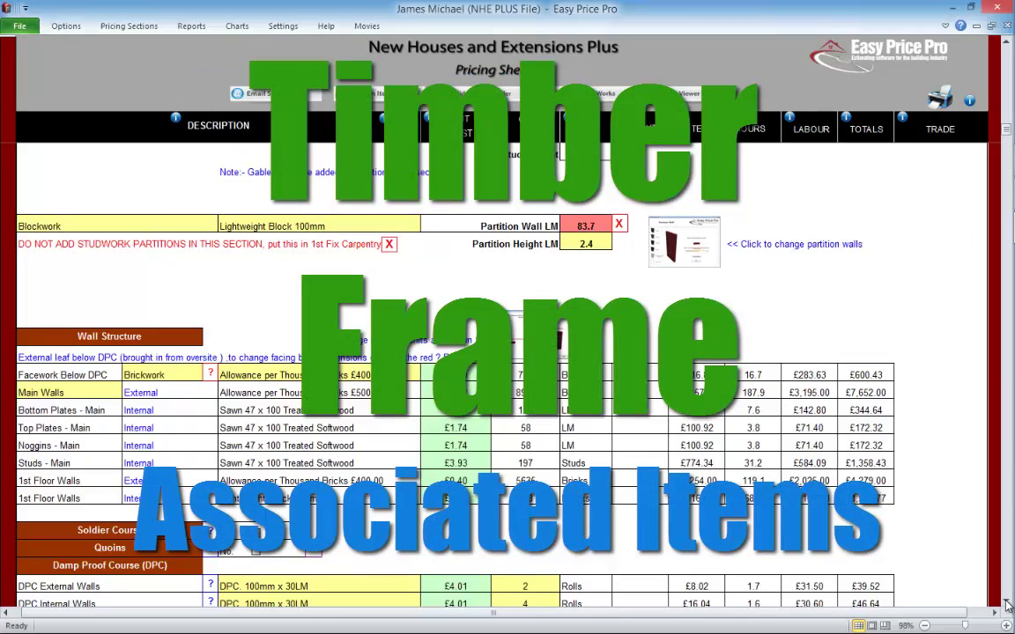
scroll(1007, 604, down, 7)
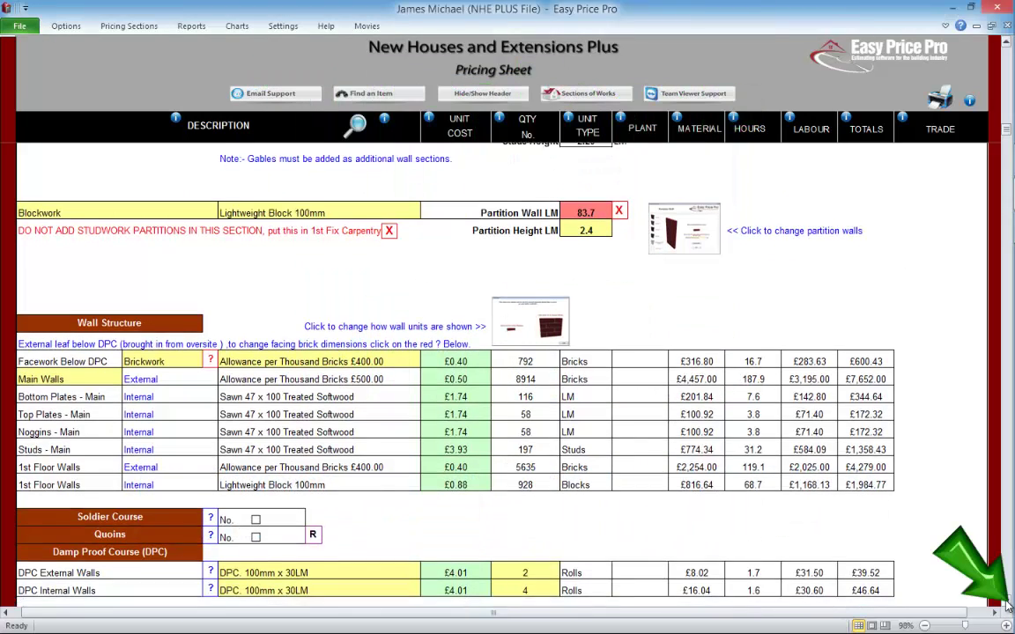
scroll(1006, 604, down, 7)
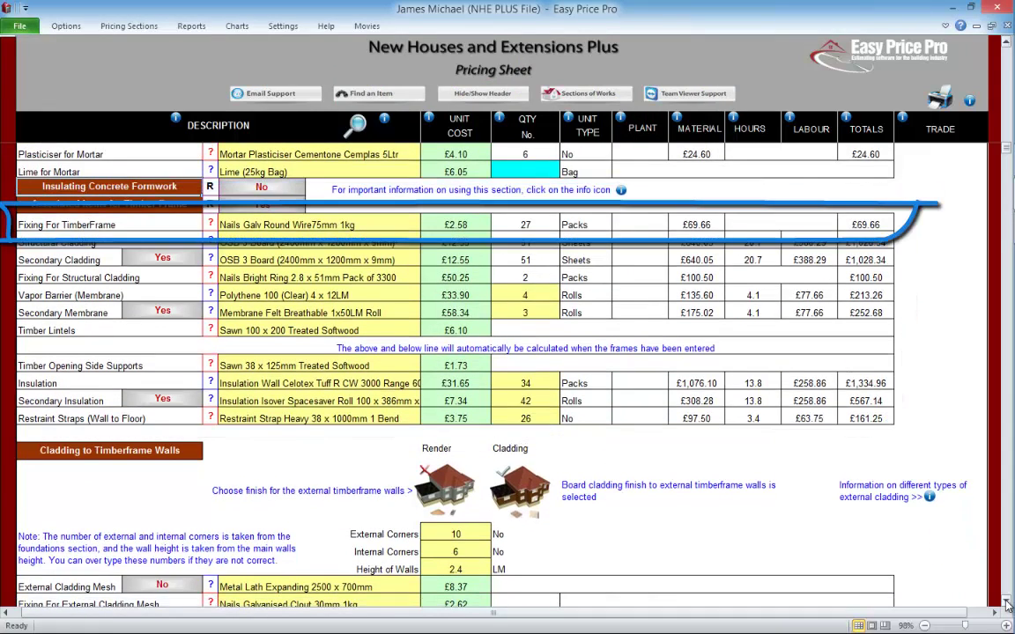
click(211, 223)
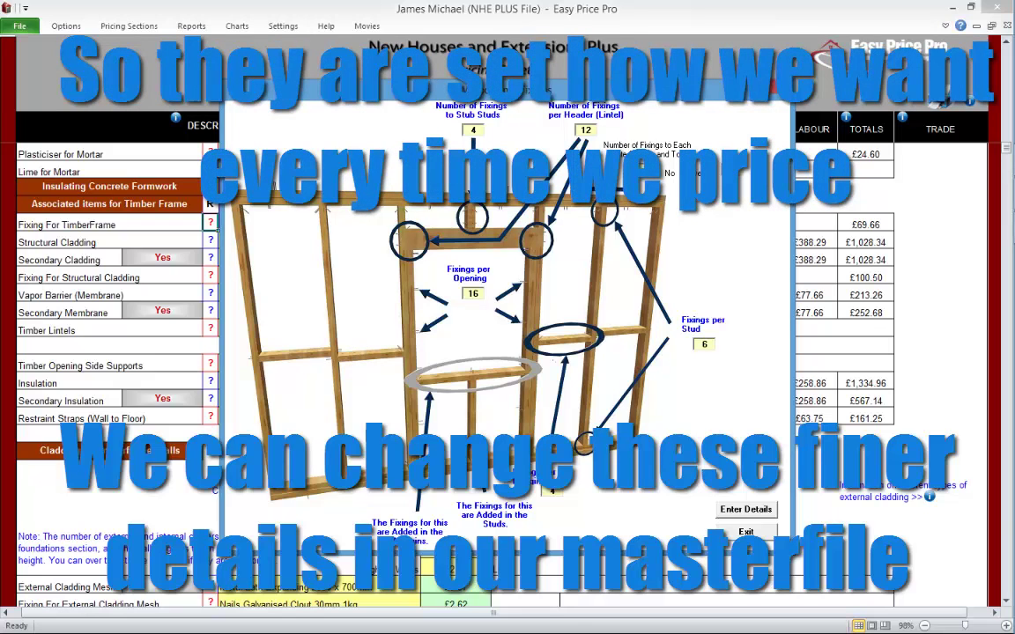
click(747, 532)
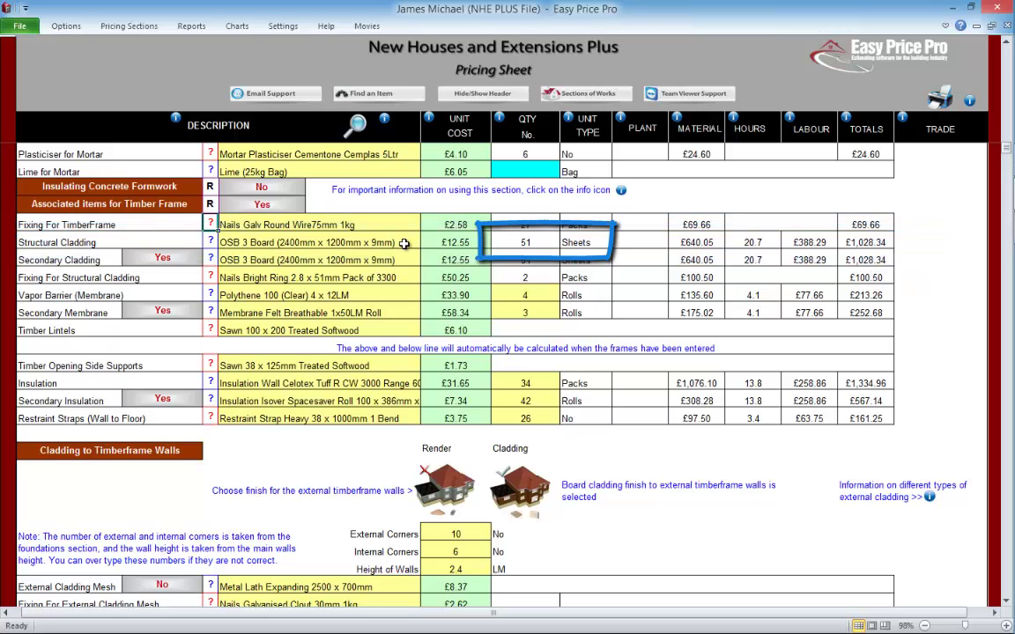
Step: Look through the structural cladding board choices, view the Secondary Sheathing diagram, and set Secondary Cladding to No
click(425, 243)
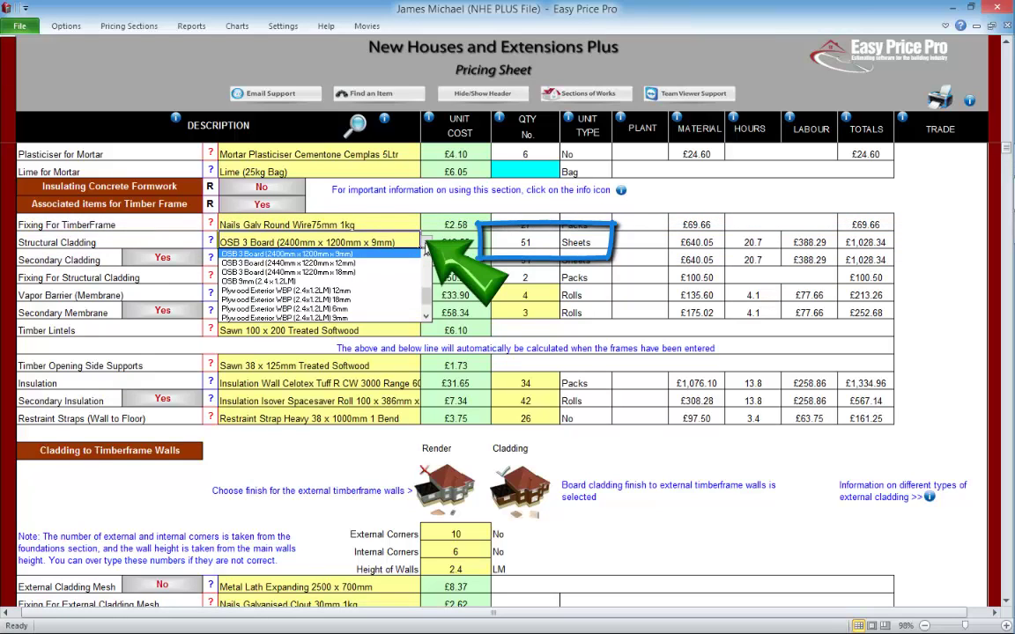
click(426, 243)
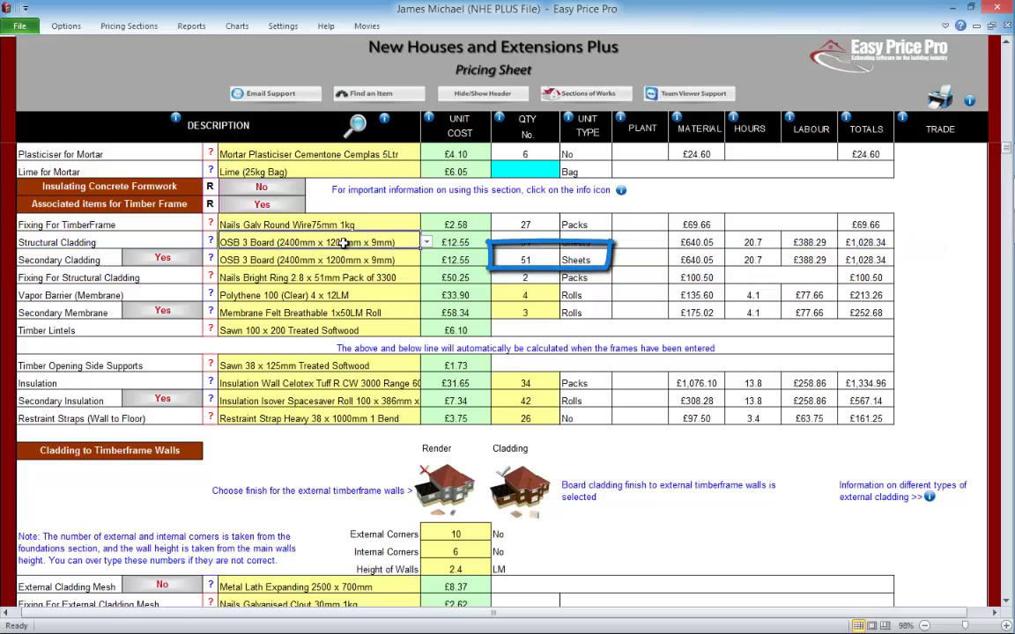
click(210, 257)
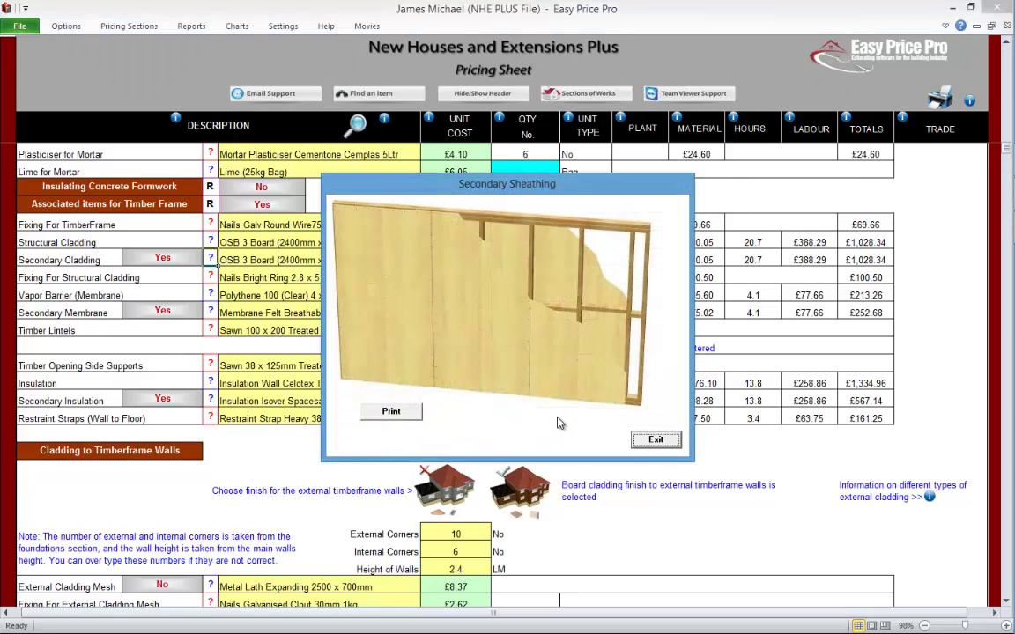
click(656, 441)
click(183, 260)
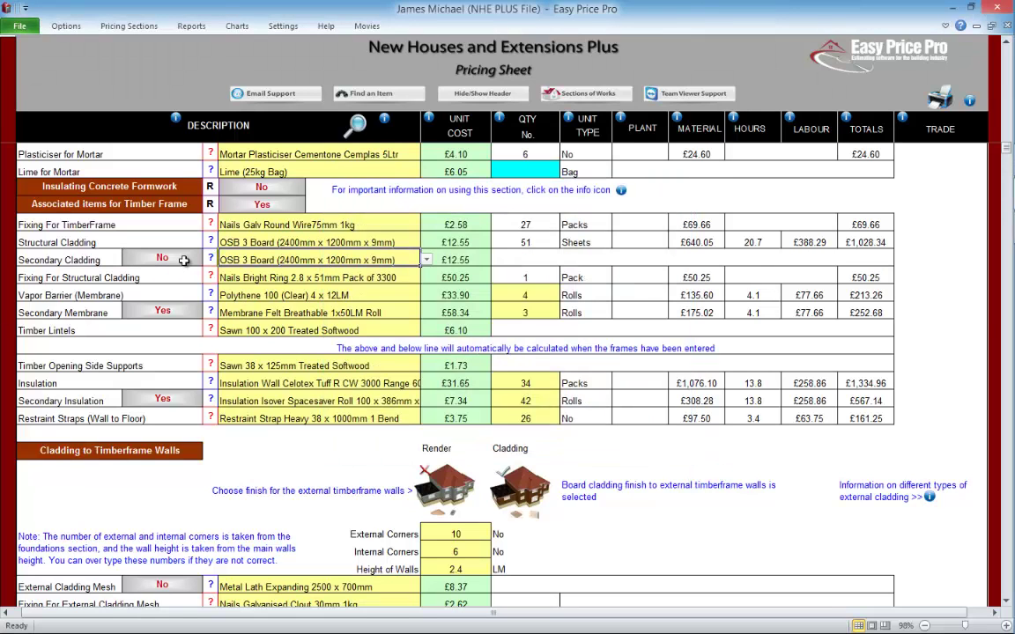
Step: View the Vapor Barrier and Secondary Membrane diagrams, and set Secondary Membrane to No
click(210, 294)
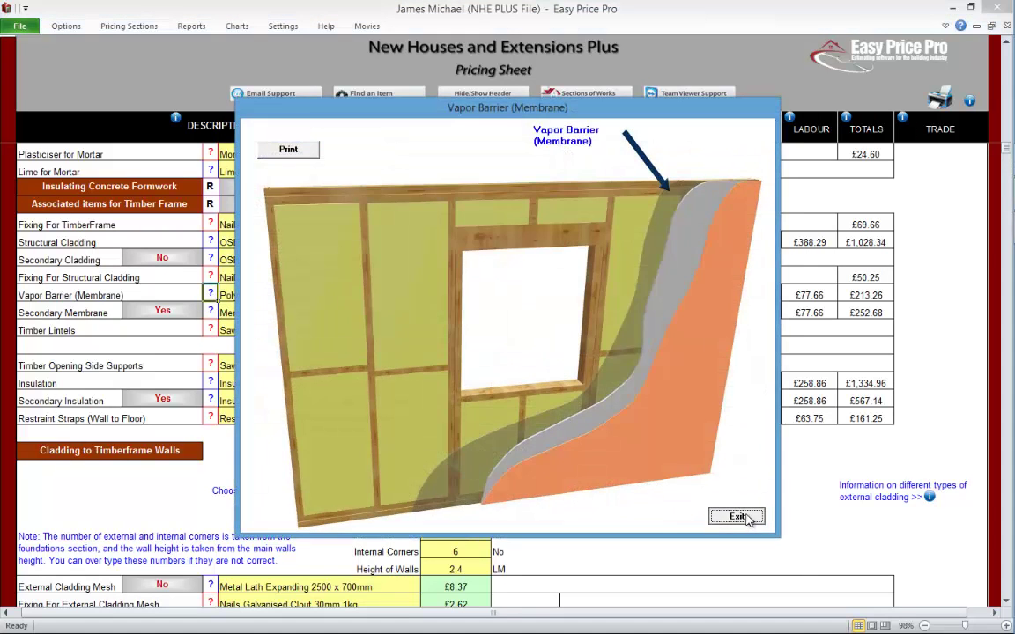
click(736, 515)
click(211, 311)
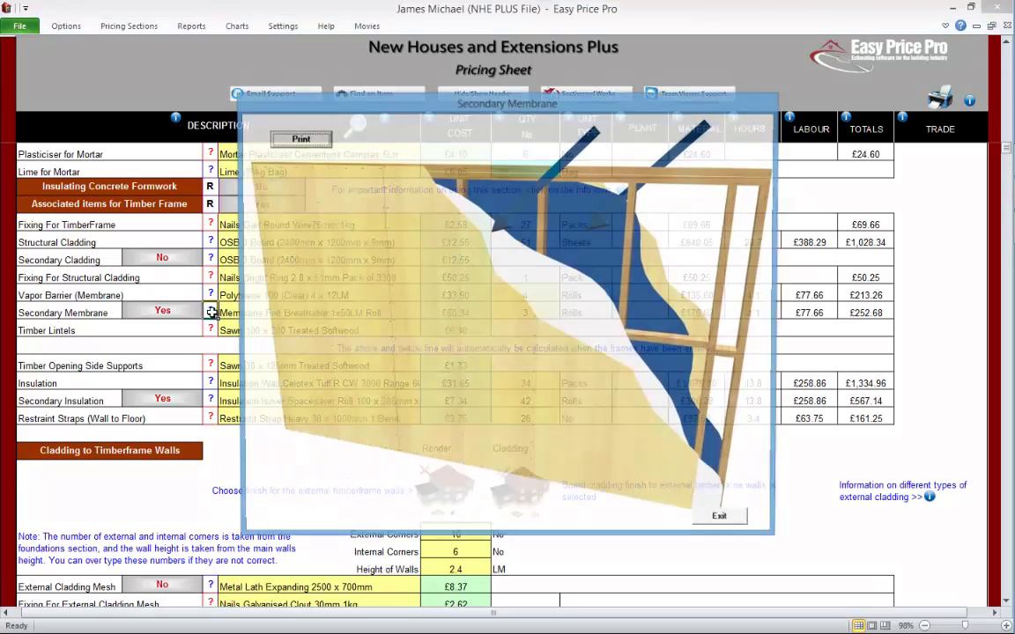
click(723, 522)
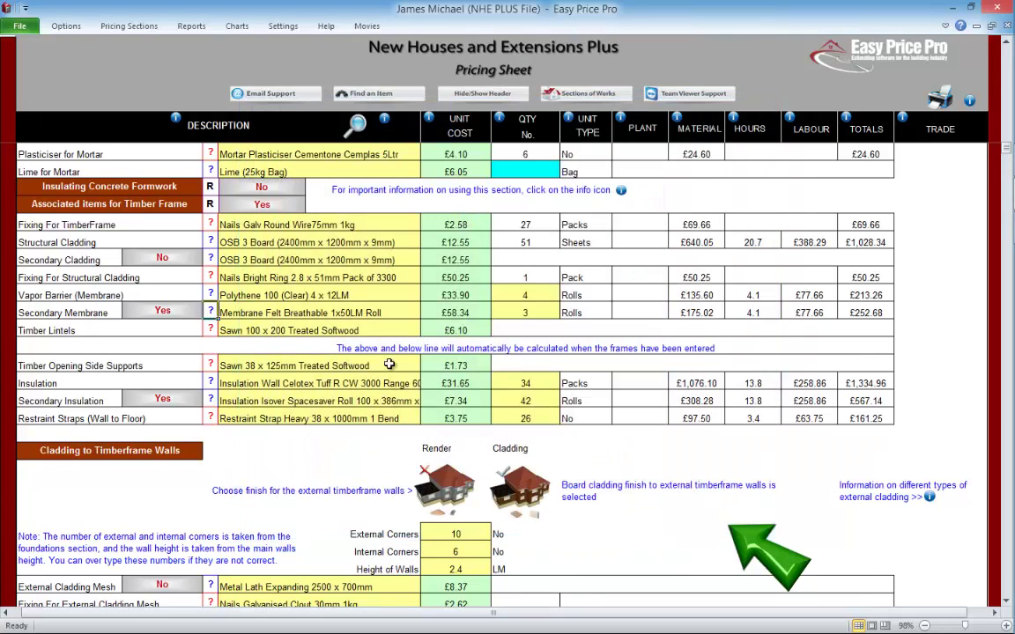
click(168, 310)
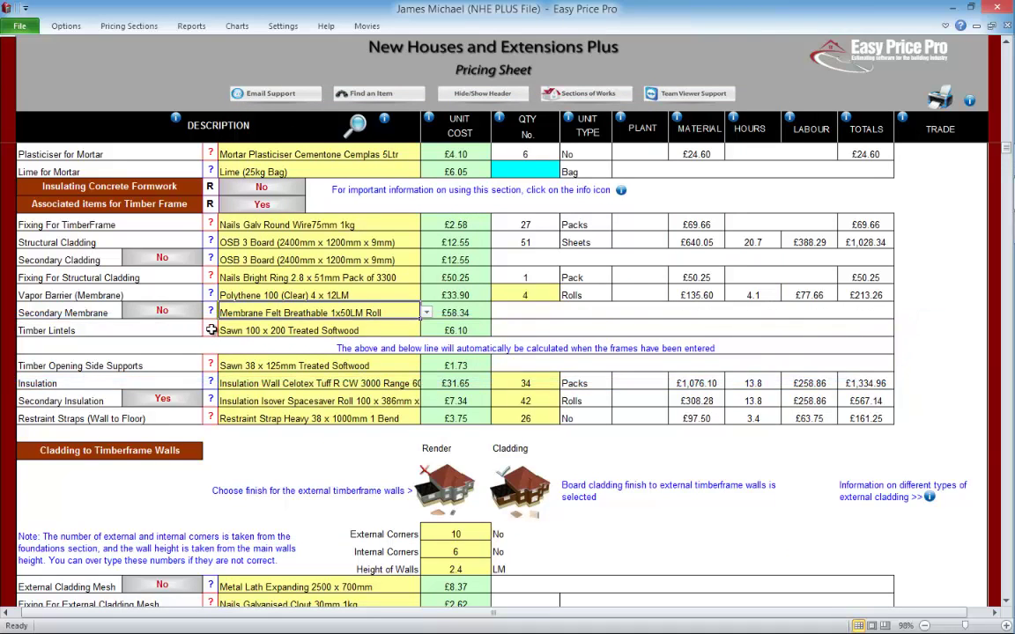
Step: Examine the lintel bearing setting for Timber Lintels and the number of studs beside each opening for Timber Opening Side Supports
click(210, 329)
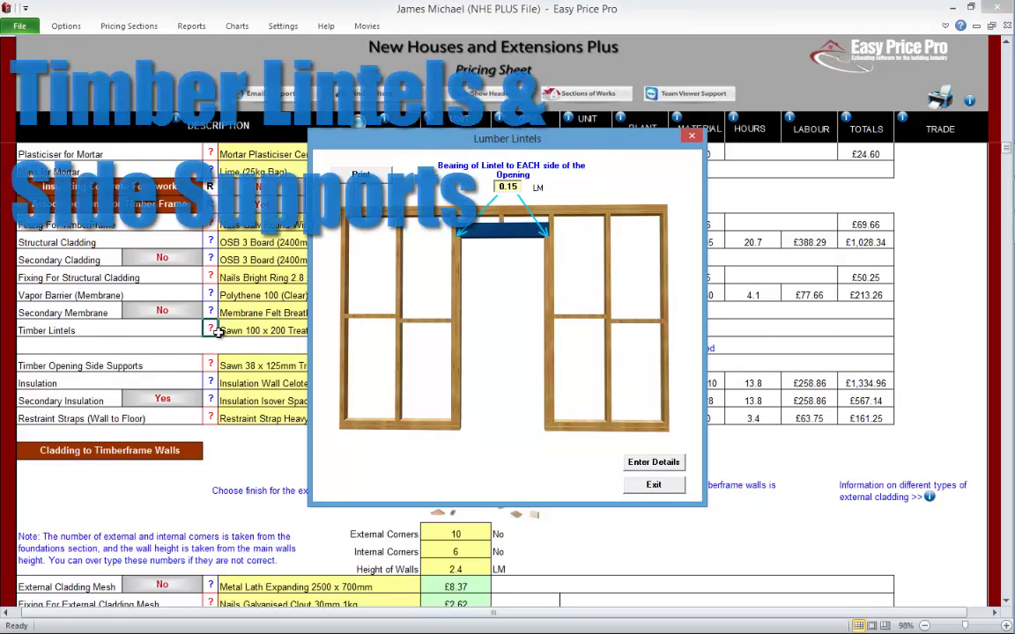
click(653, 483)
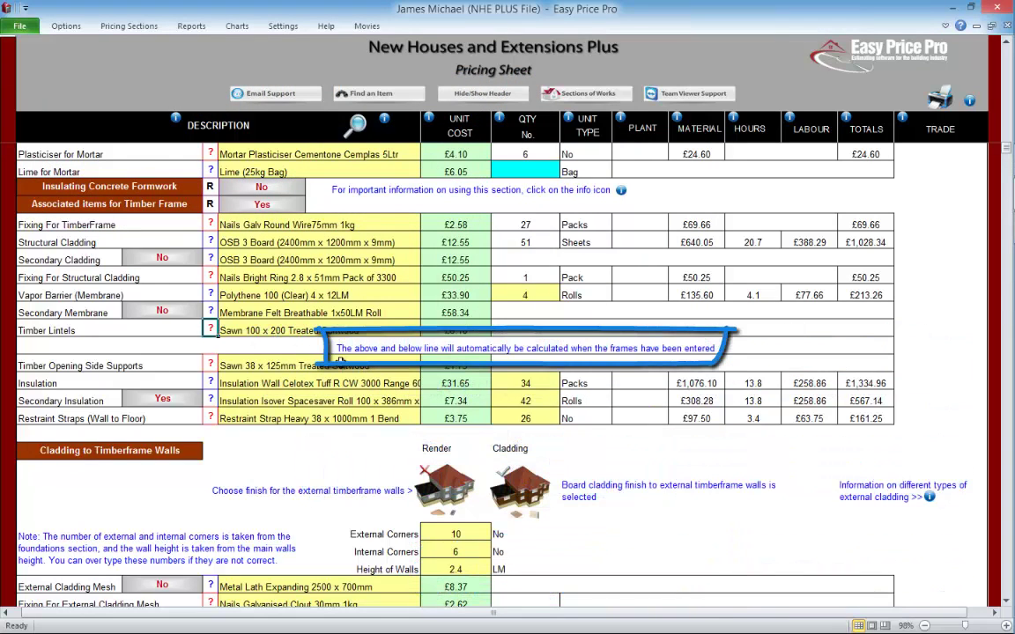
click(210, 329)
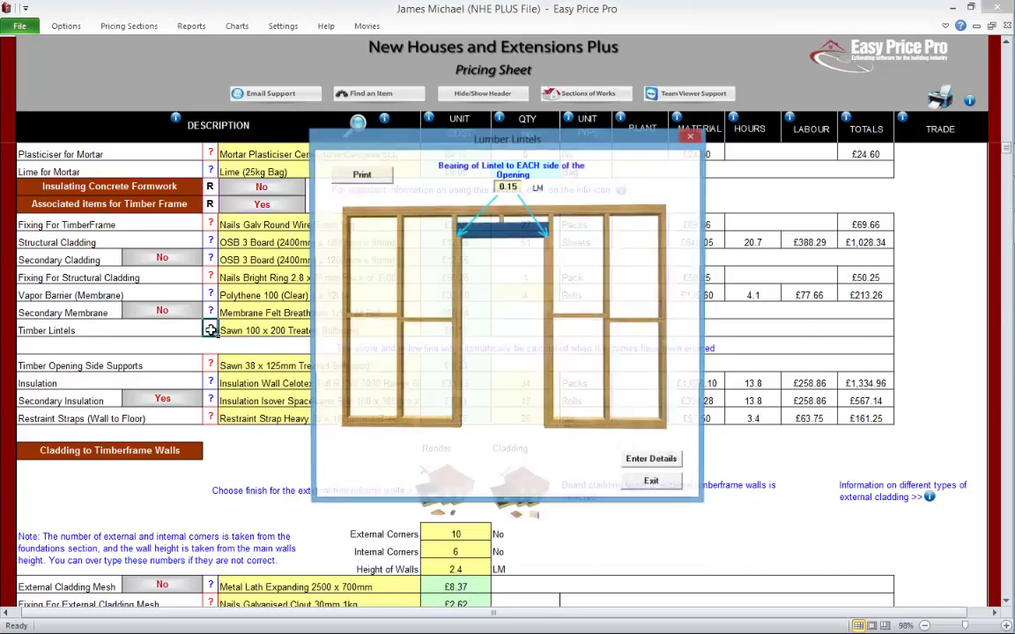
click(651, 487)
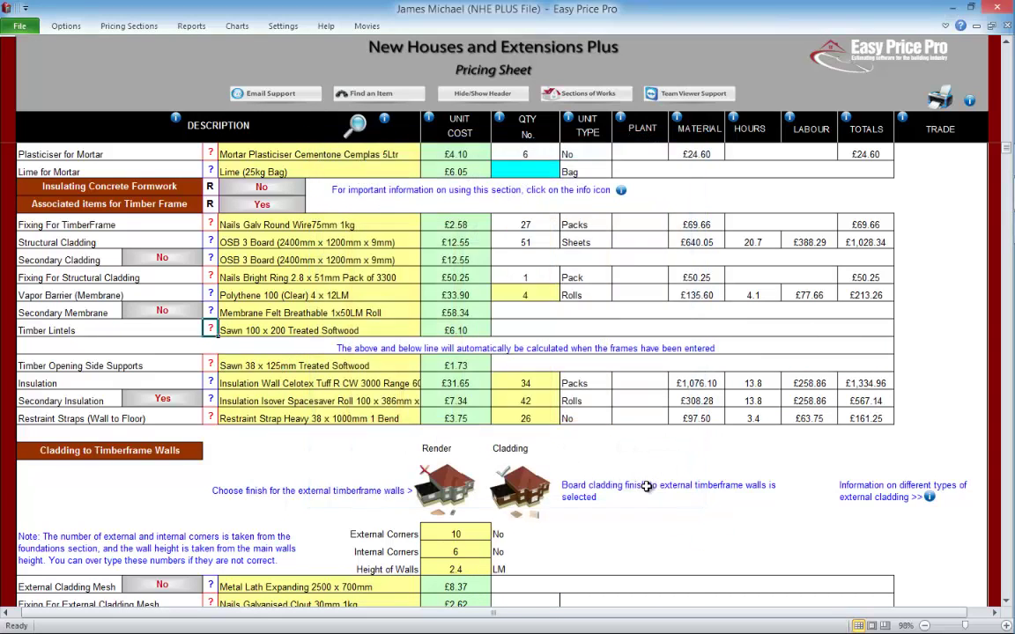
click(211, 365)
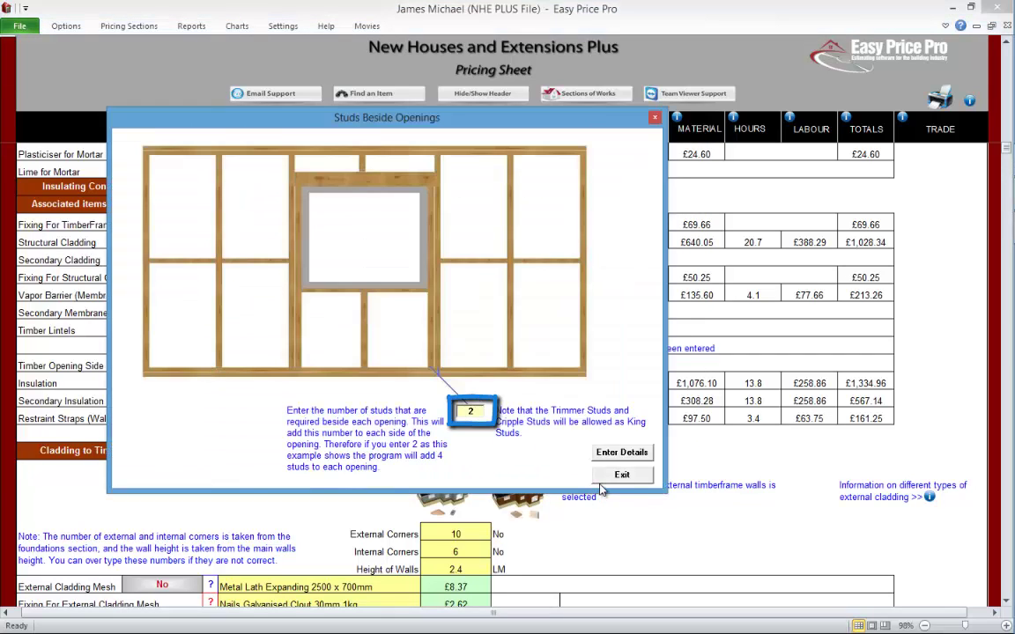
click(613, 476)
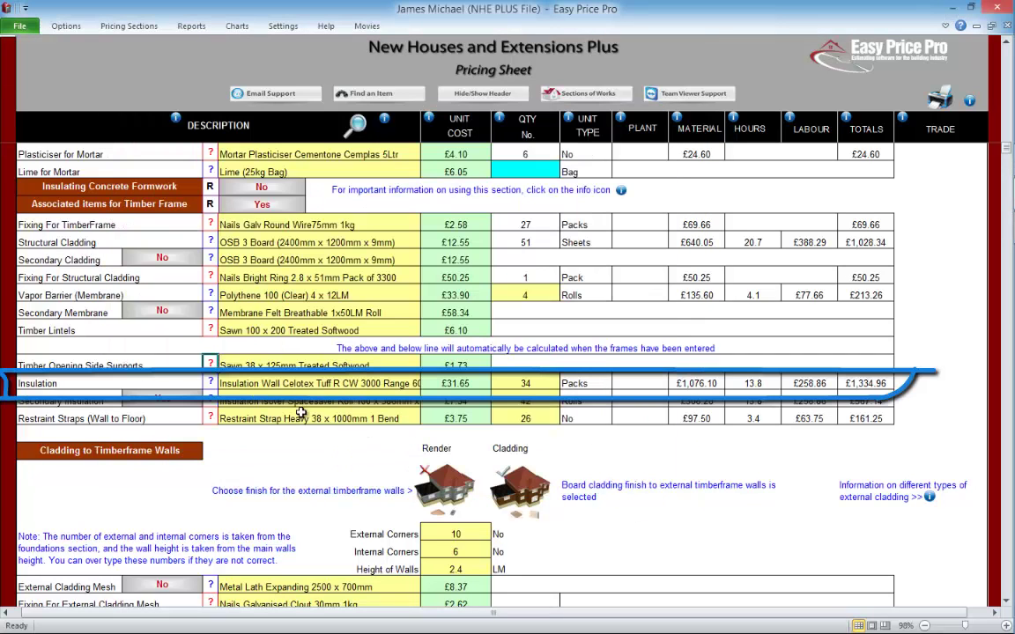
Step: Look through the wall insulation choices, view the Secondary Insulation diagram, and set Secondary Insulation to No
click(379, 383)
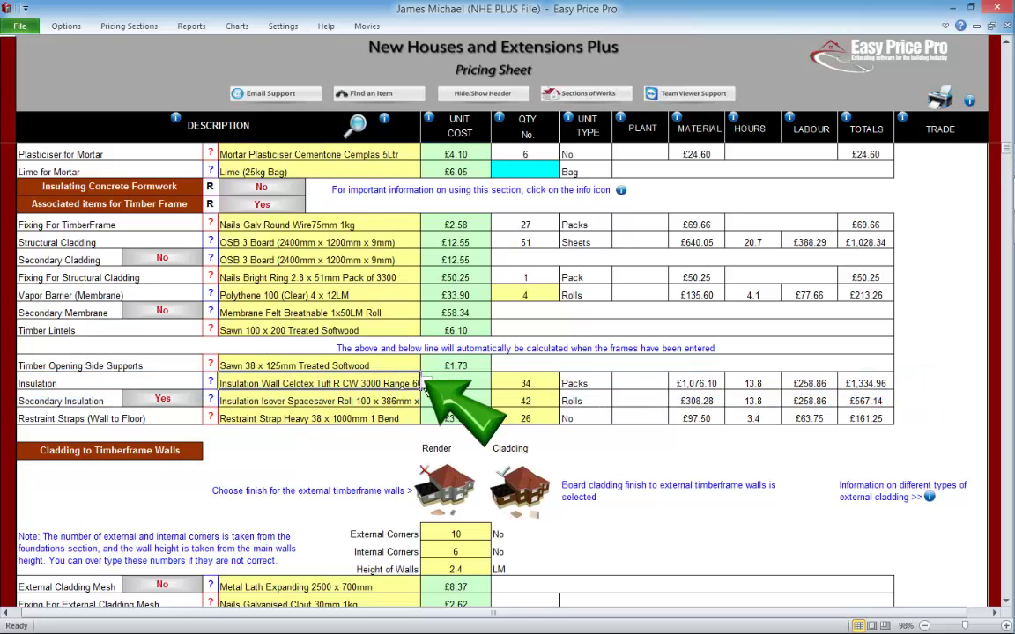
click(424, 380)
click(426, 386)
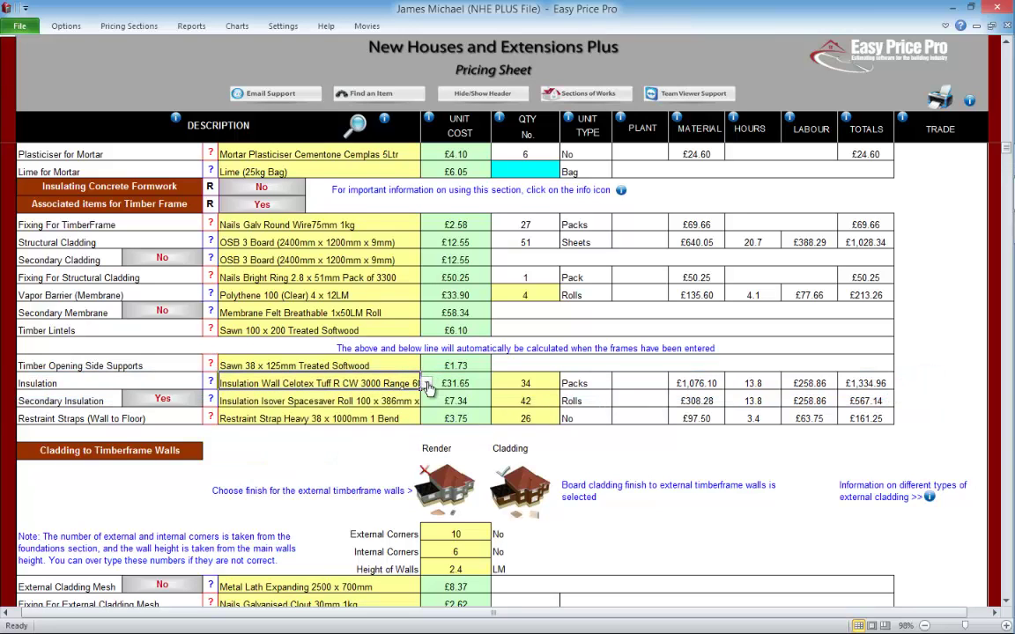
click(210, 399)
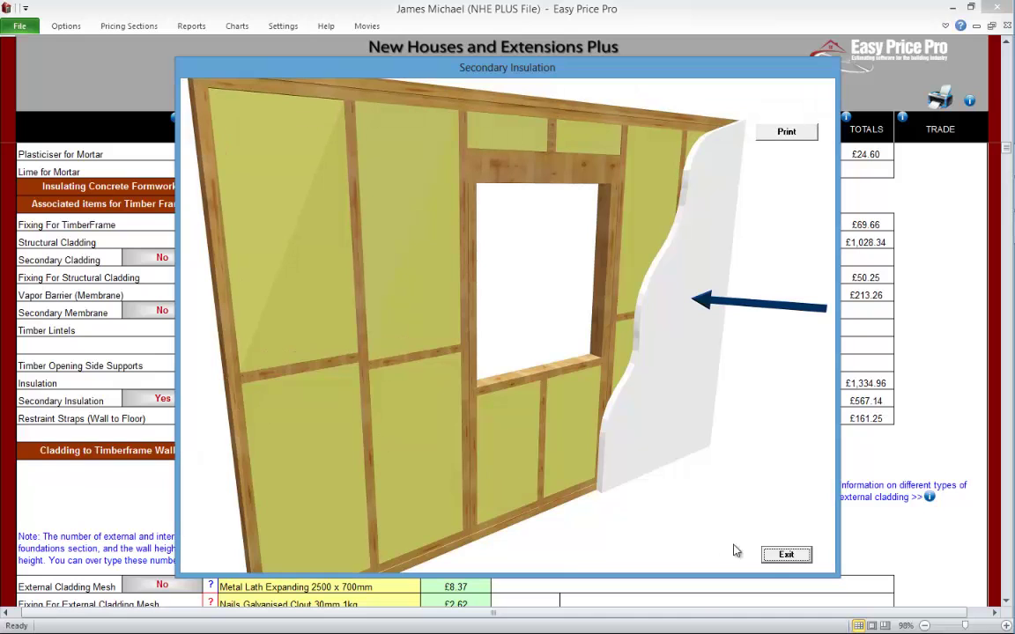
click(786, 554)
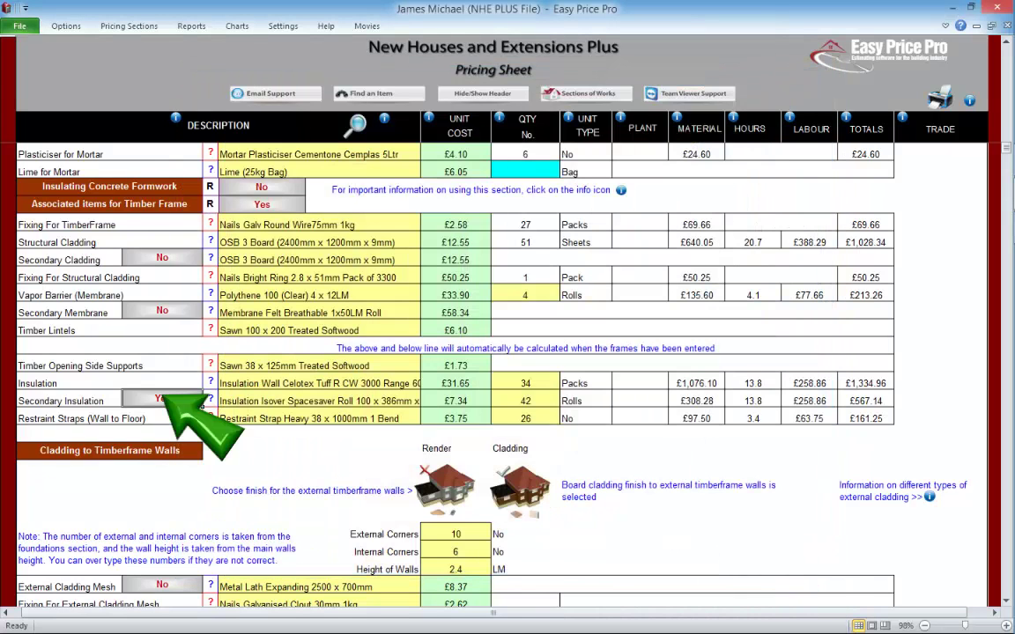
click(176, 401)
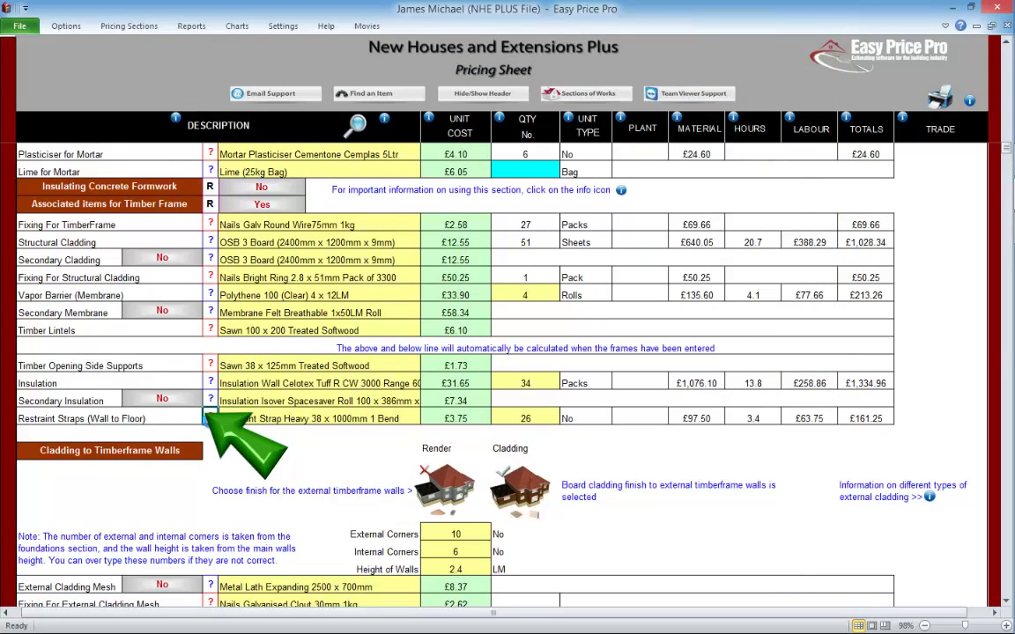
Step: View the Restraint Straps diagram to check the spacing of the wall-to-floor straps
click(210, 418)
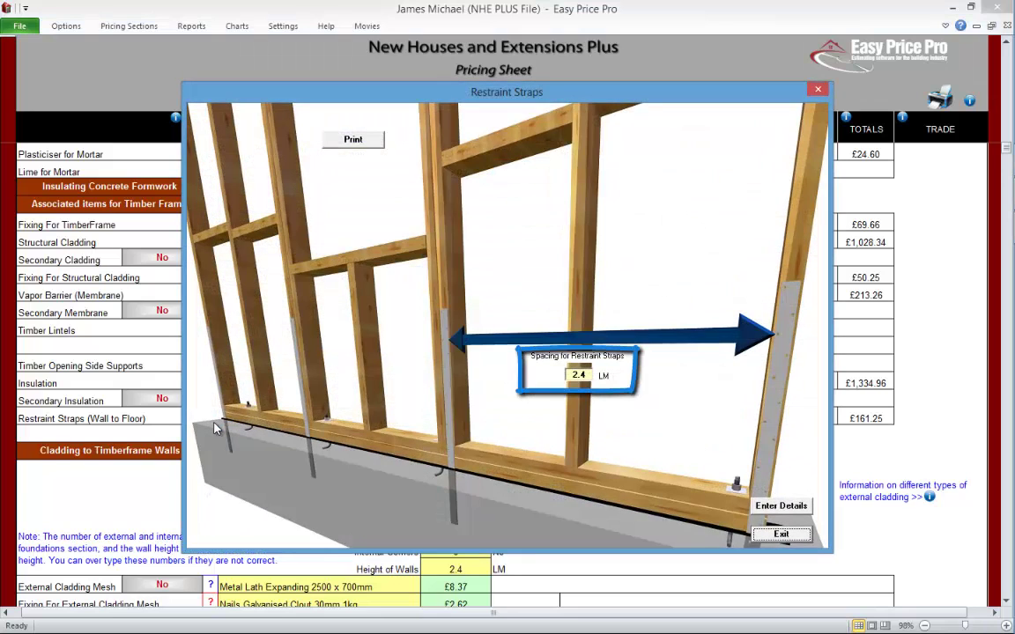
click(781, 534)
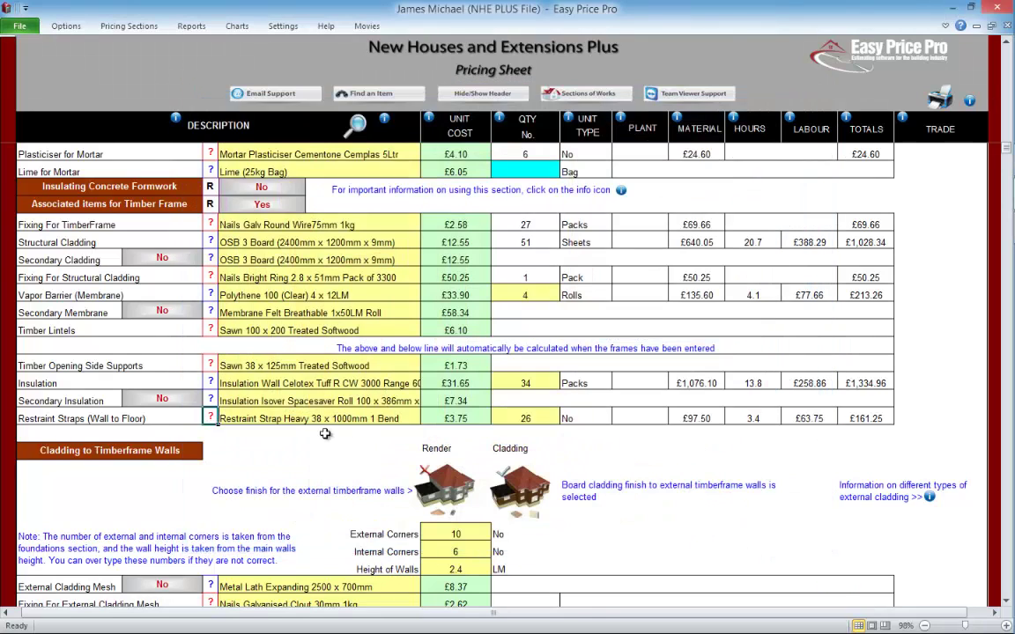
click(152, 419)
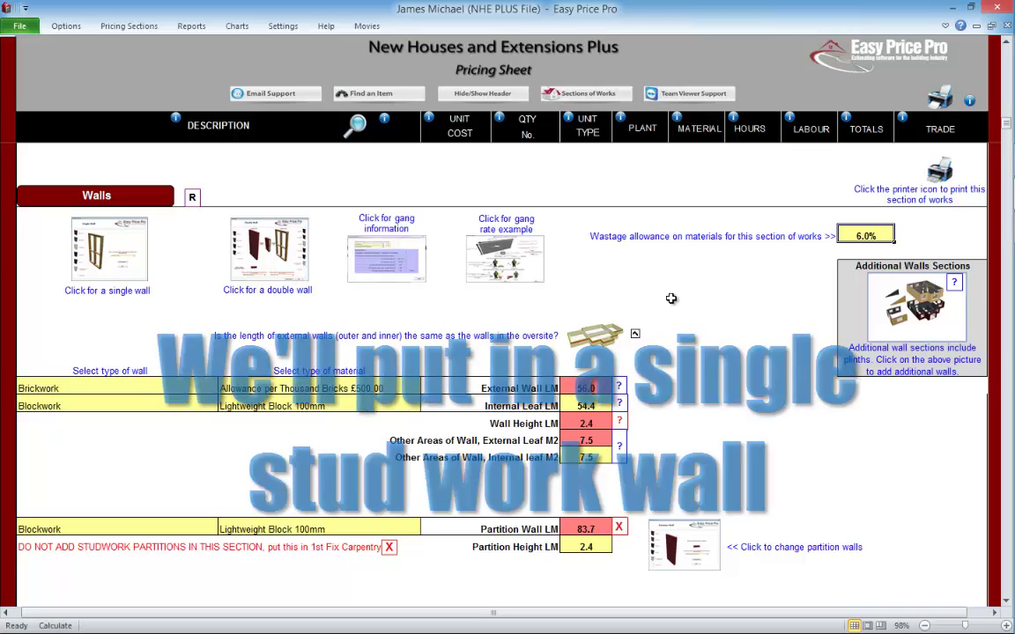
Step: Set the Walls section to a single Timberframe wall with Sawn 47 x 100 Treated Softwood studs
click(124, 257)
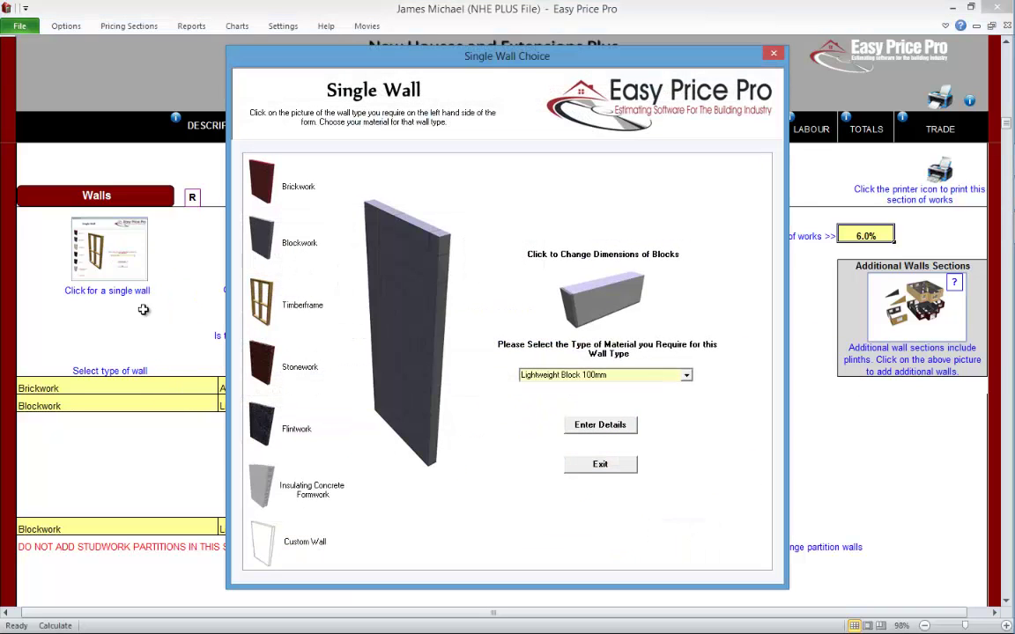
click(261, 302)
click(686, 375)
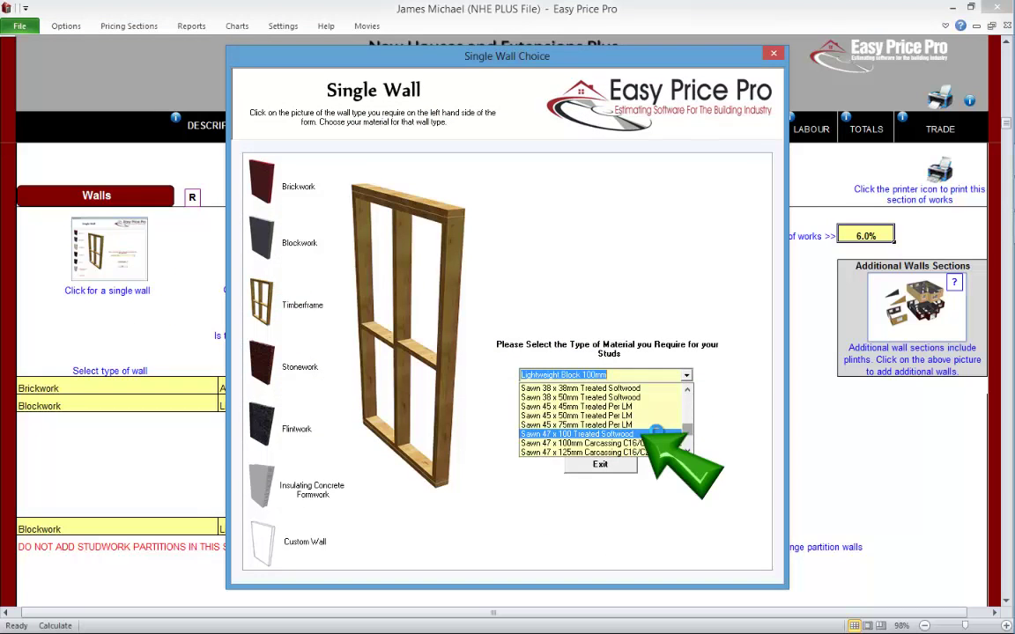
click(656, 433)
click(605, 426)
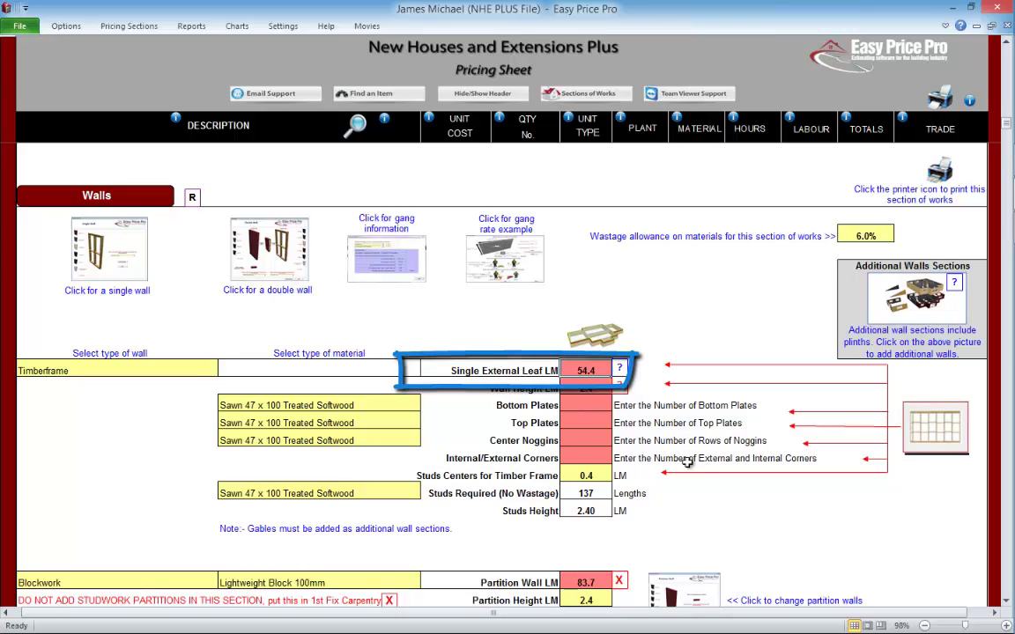
Step: Enter 2 bottom plates, 1 top plate, 1 row of center noggins and 16 internal/external corners for the single timber frame wall
click(586, 405)
text(2)
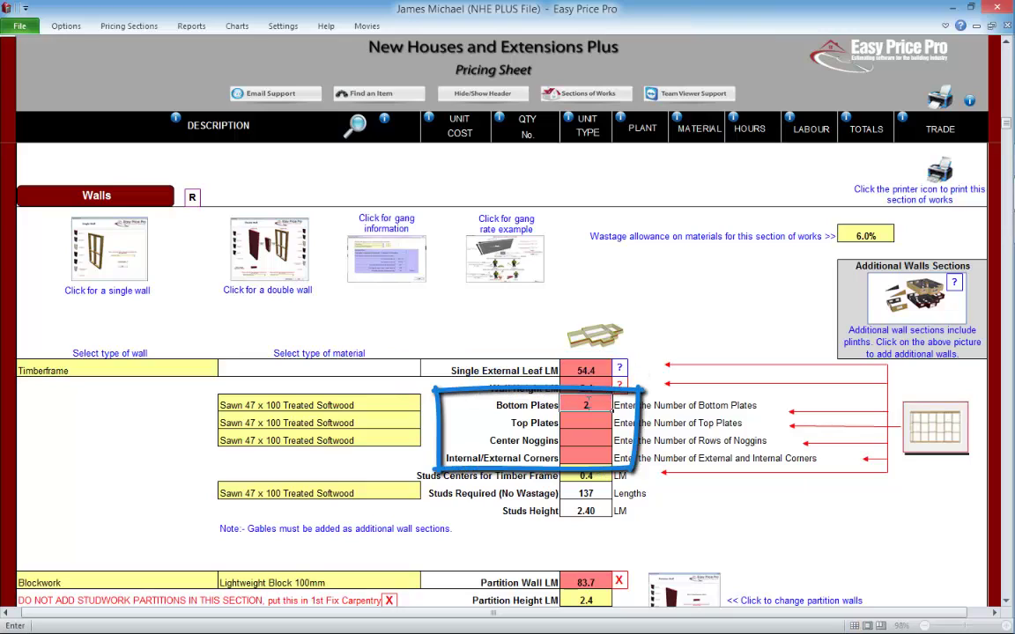
click(585, 423)
text(1)
click(599, 437)
text(1)
click(598, 458)
text(16)
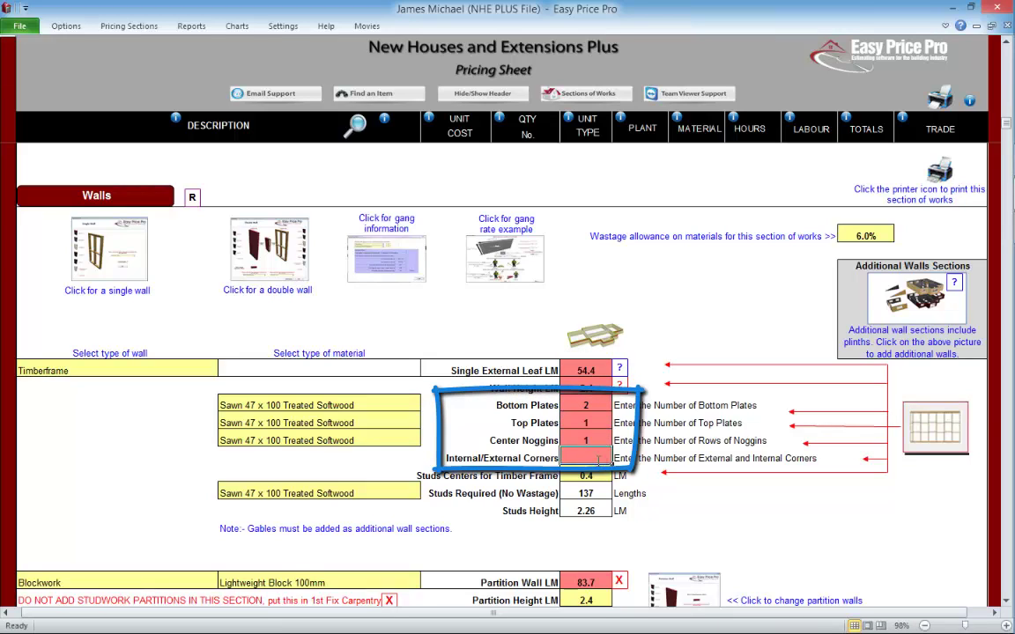
Step: Look through the stud center spacing choices for the single timber frame wall
click(595, 434)
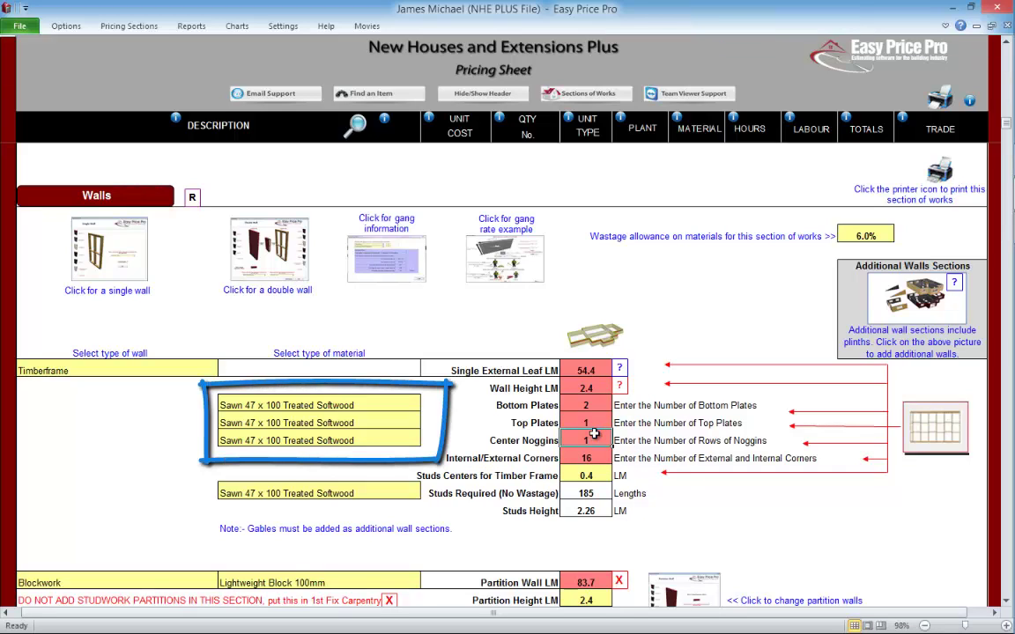
click(586, 475)
click(620, 475)
click(620, 477)
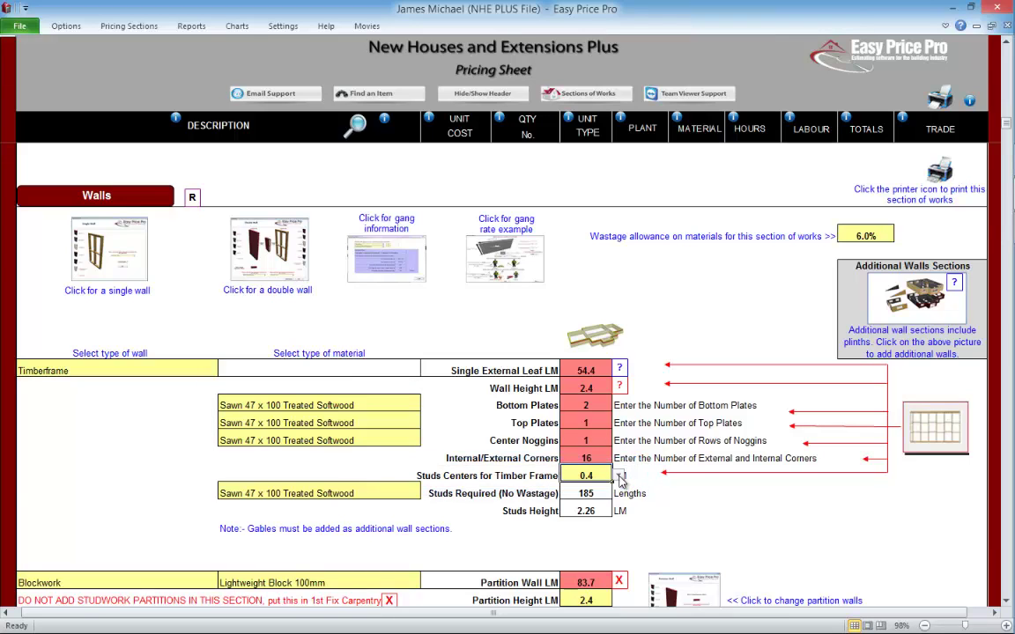
Step: Switch the External Cladding Mesh in the Cladding to Timberframe Walls section to Yes and back to No
scroll(622, 497, down, 4)
scroll(624, 510, down, 8)
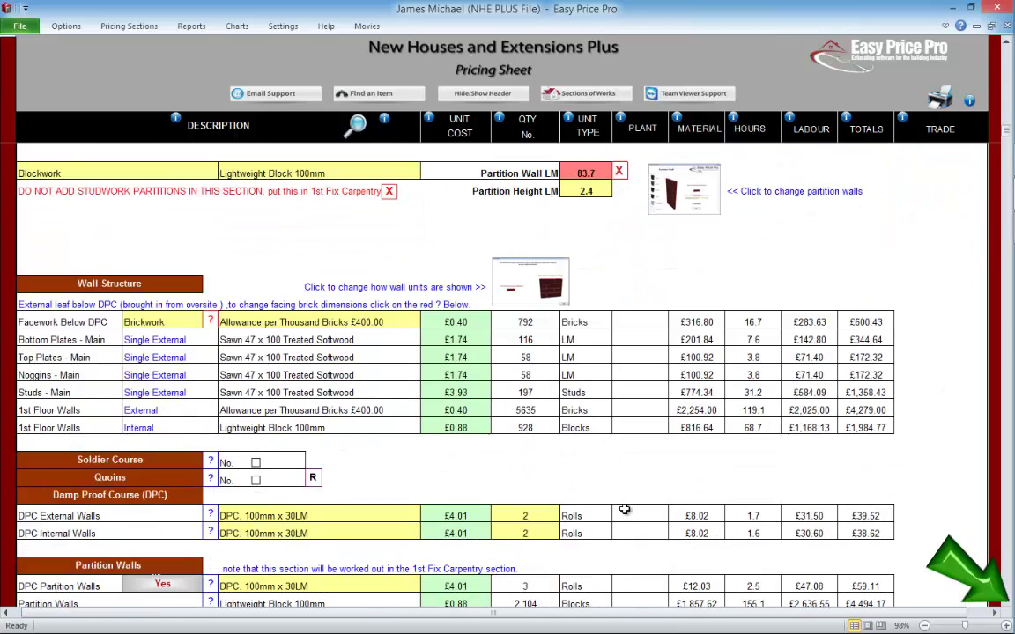
scroll(623, 509, down, 10)
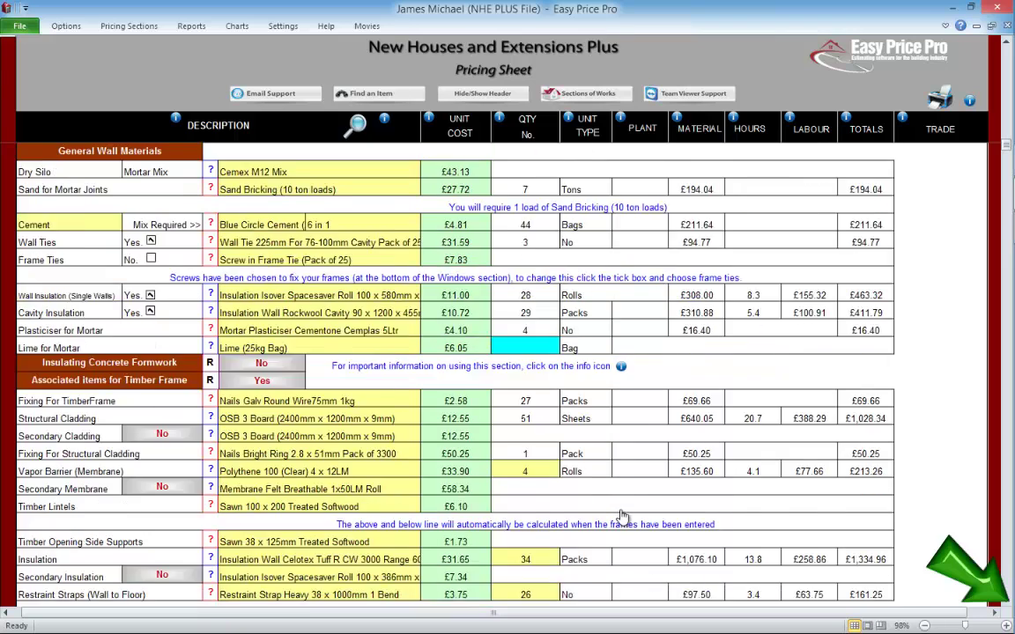
scroll(620, 510, down, 6)
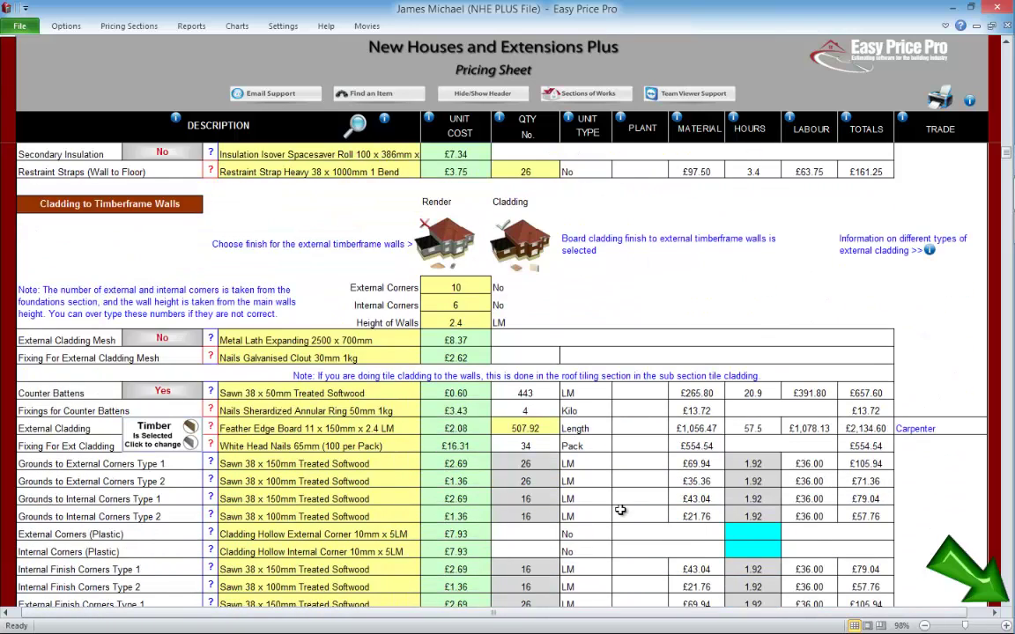
scroll(620, 510, down, 1)
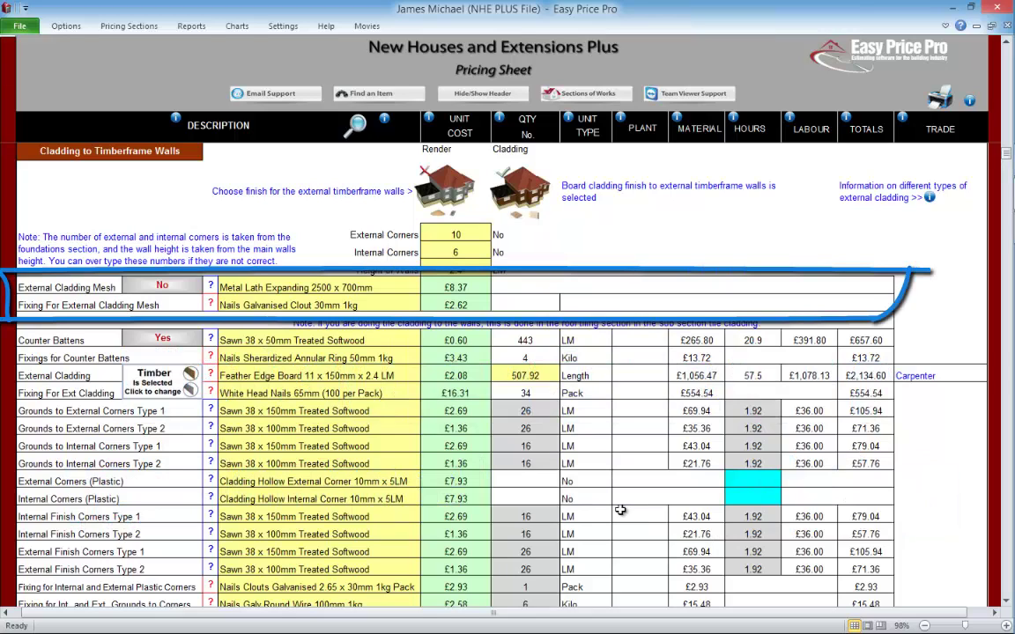
click(170, 286)
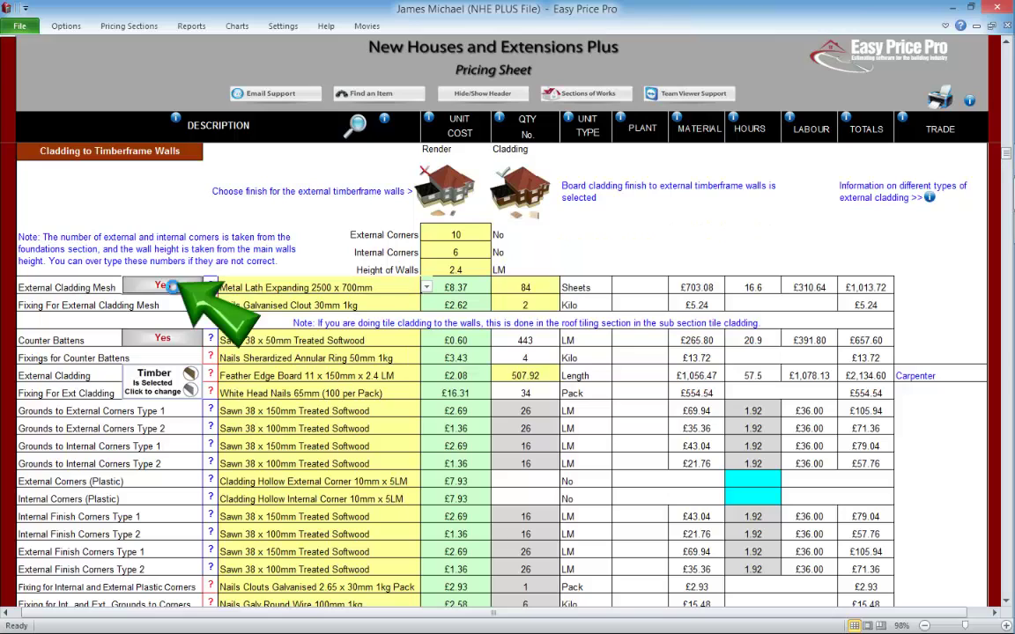
click(170, 286)
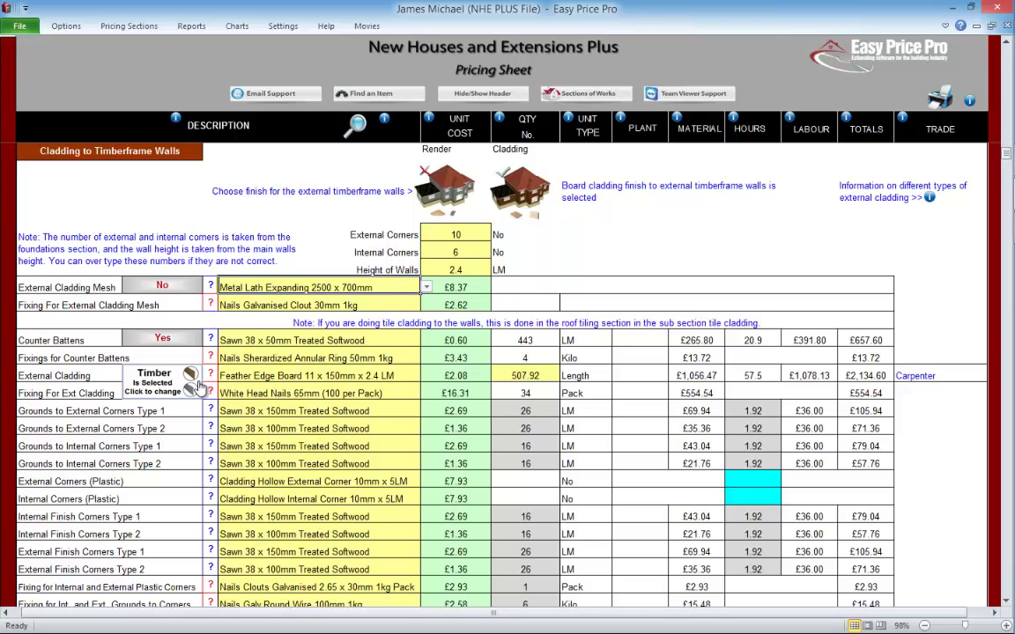
Step: Change the external cladding type to Plastic (UPVC) using Cladding PVCu Retro White 10mm x 115mm x 2.4LM (5 Per Pack)
click(150, 387)
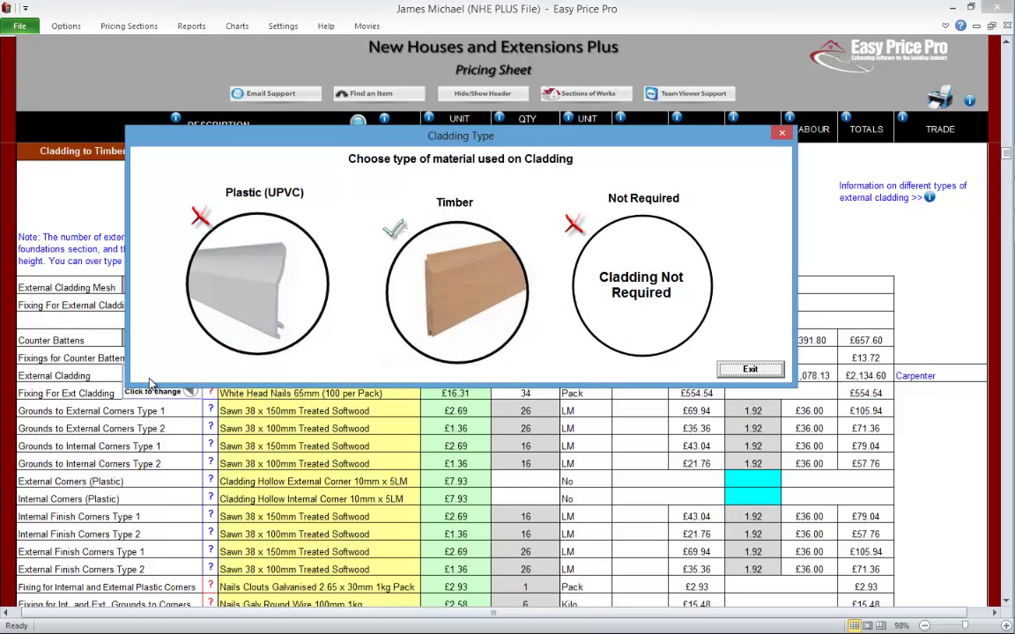
click(234, 280)
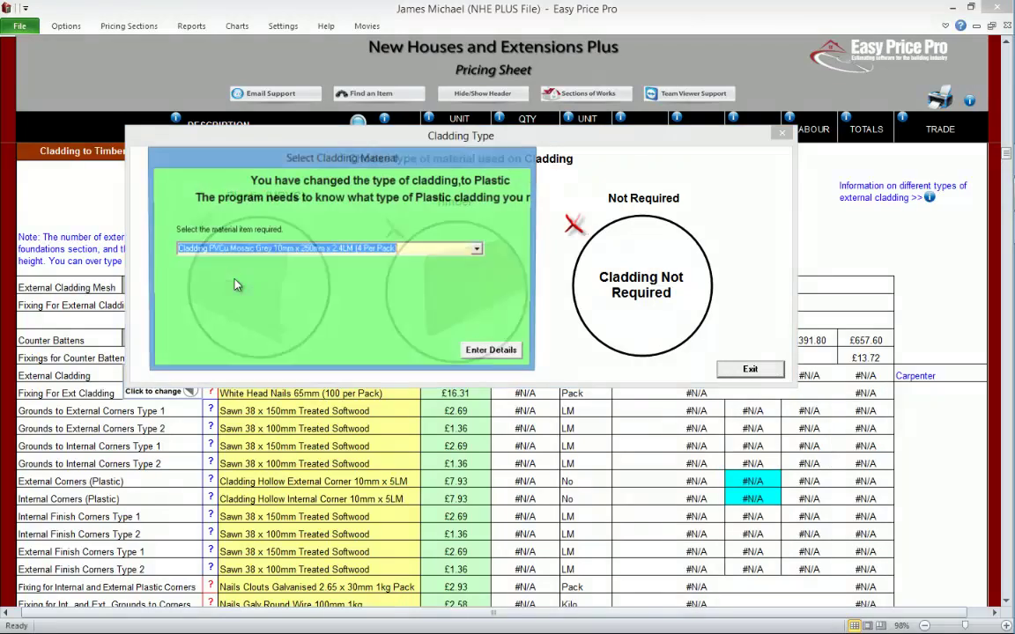
click(211, 250)
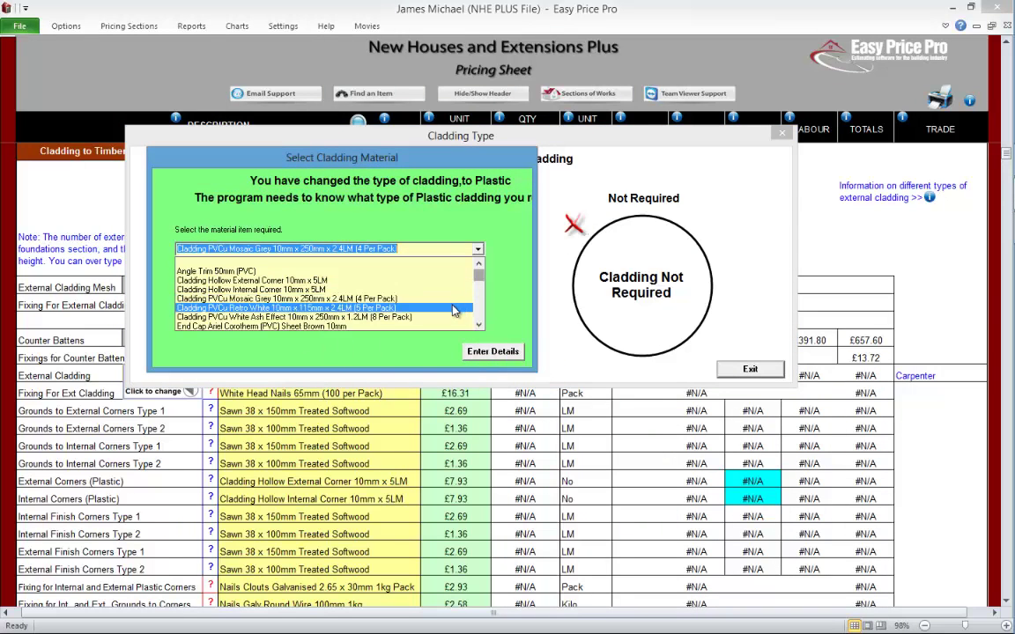
click(457, 308)
click(493, 349)
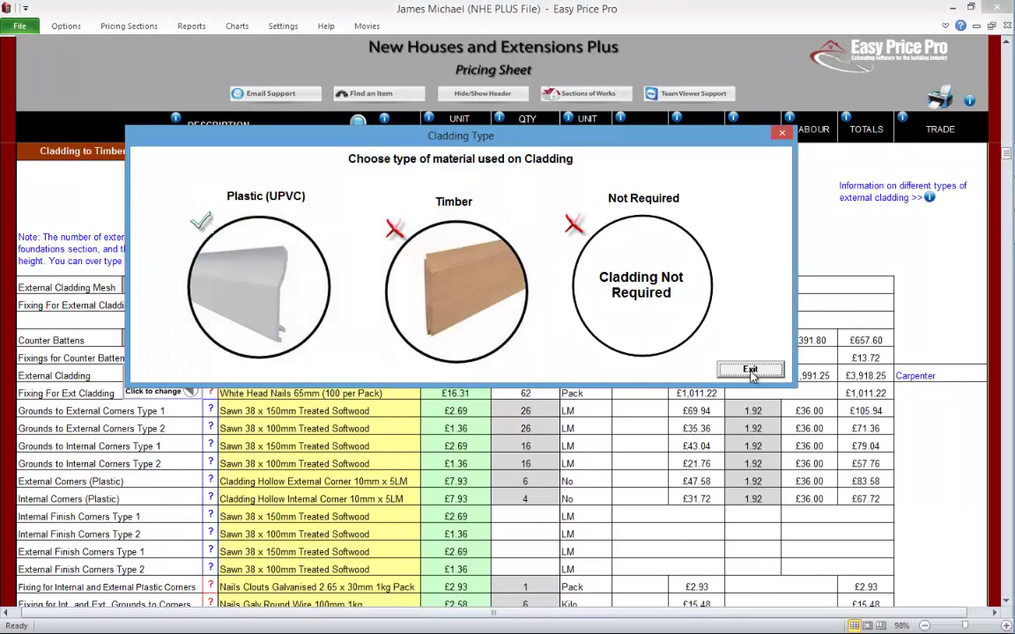
click(750, 370)
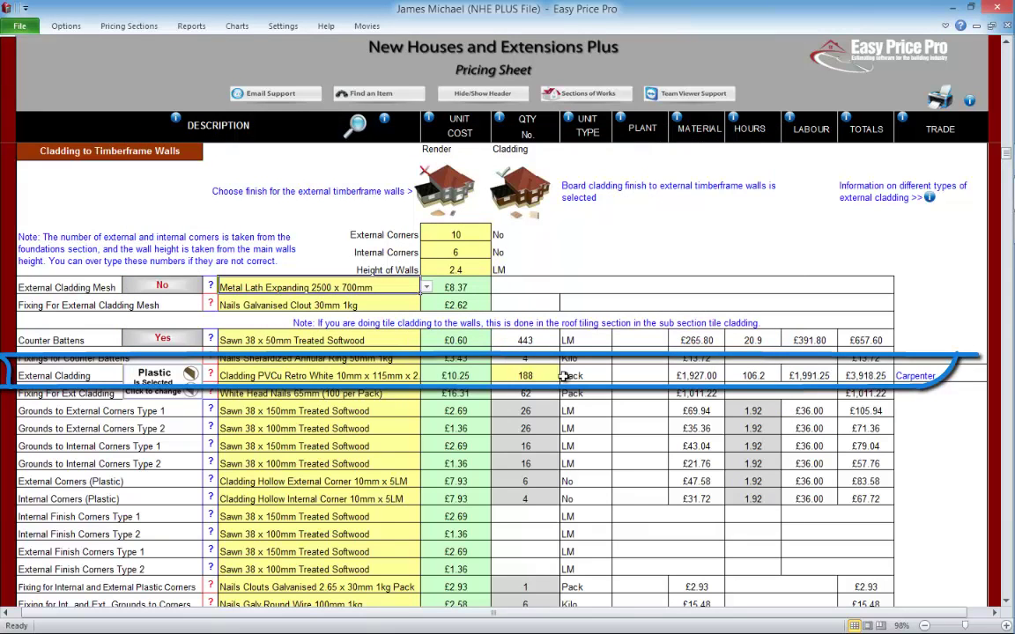
Step: View how the cladding fixings are calculated and the diagrams for Grounds to External Corners Type 1 and Type 2
click(211, 391)
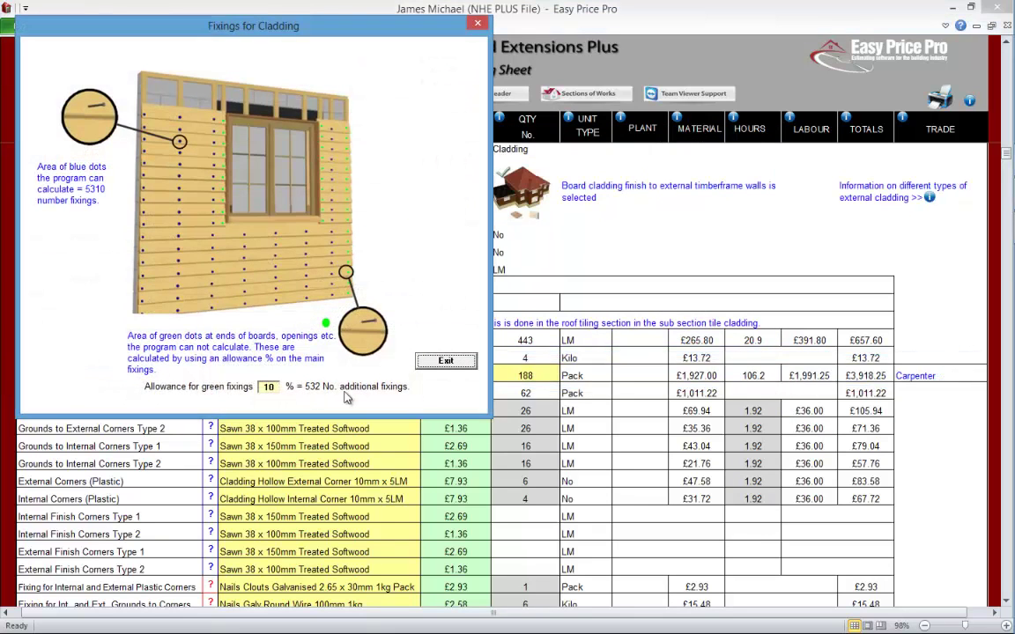
click(452, 360)
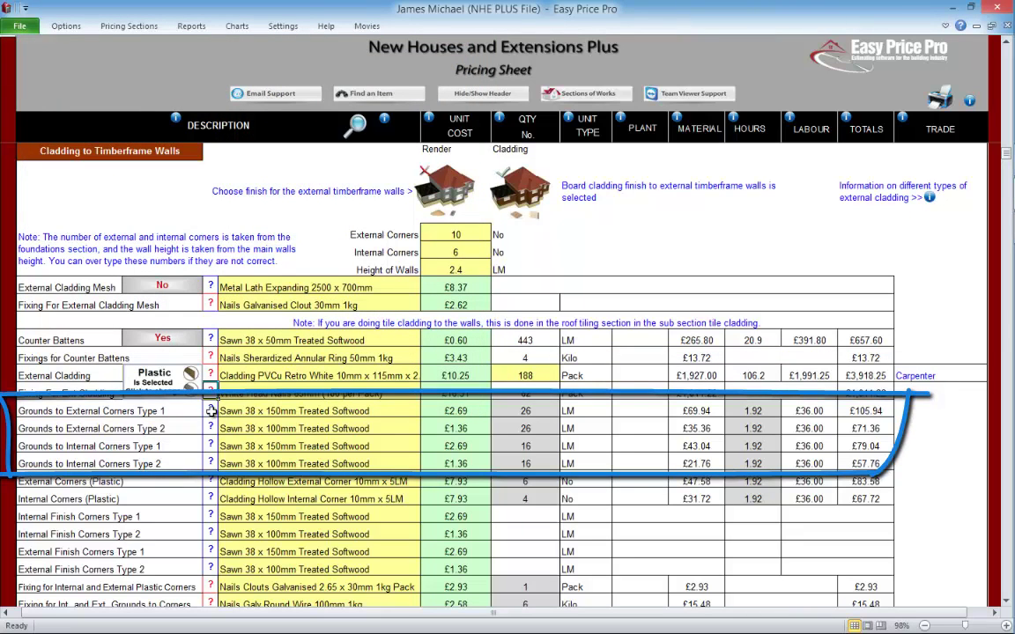
click(211, 410)
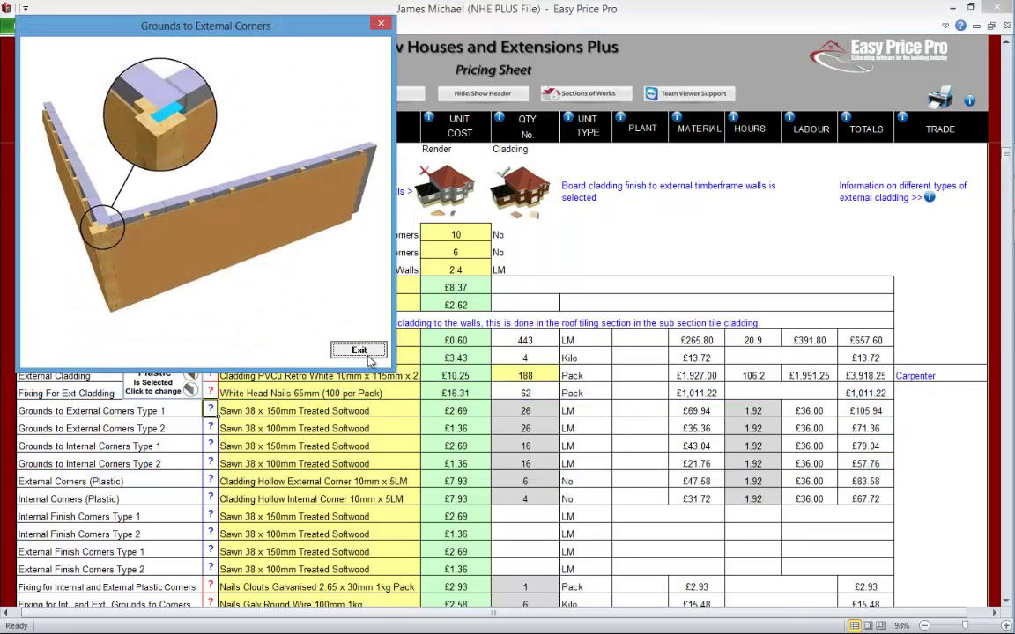
click(368, 352)
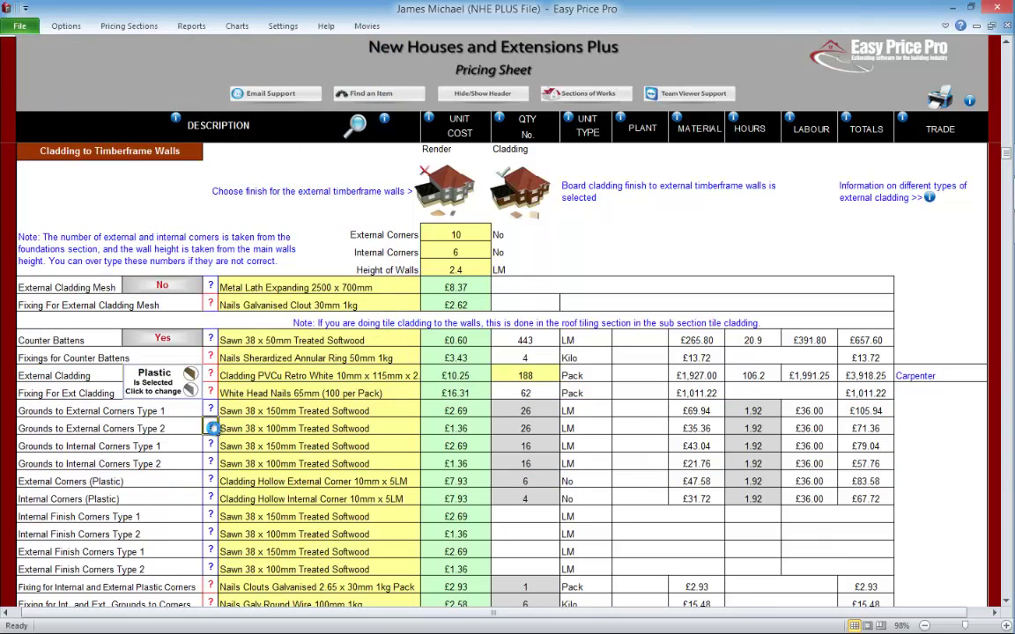
click(211, 428)
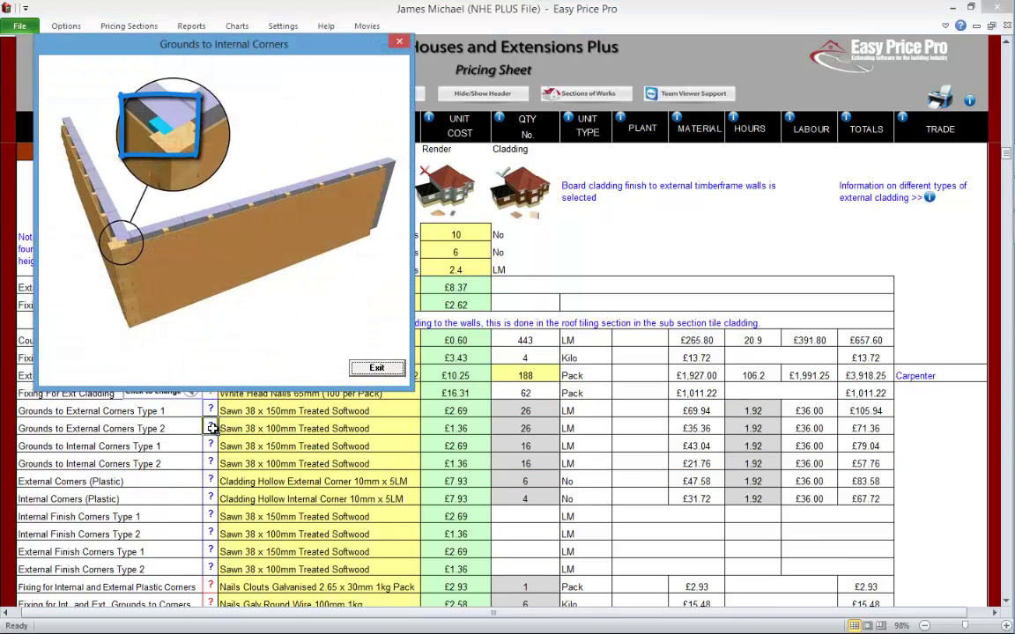
click(378, 367)
Step: View the External Corners (Plastic) diagram and open the item finder for its material, leaving the selection as it is
click(210, 481)
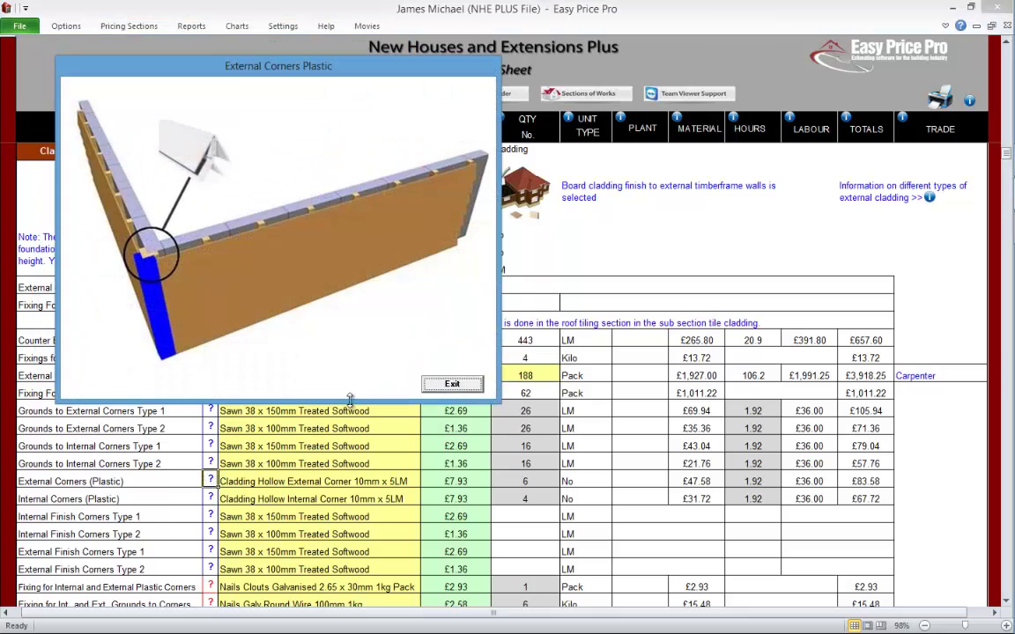
click(452, 384)
click(403, 478)
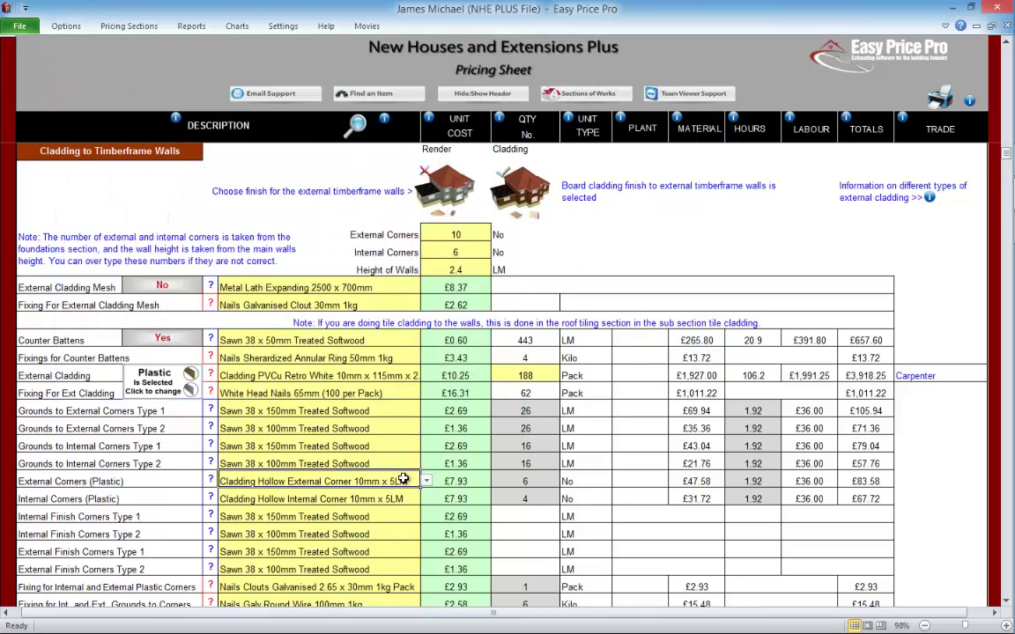
click(371, 93)
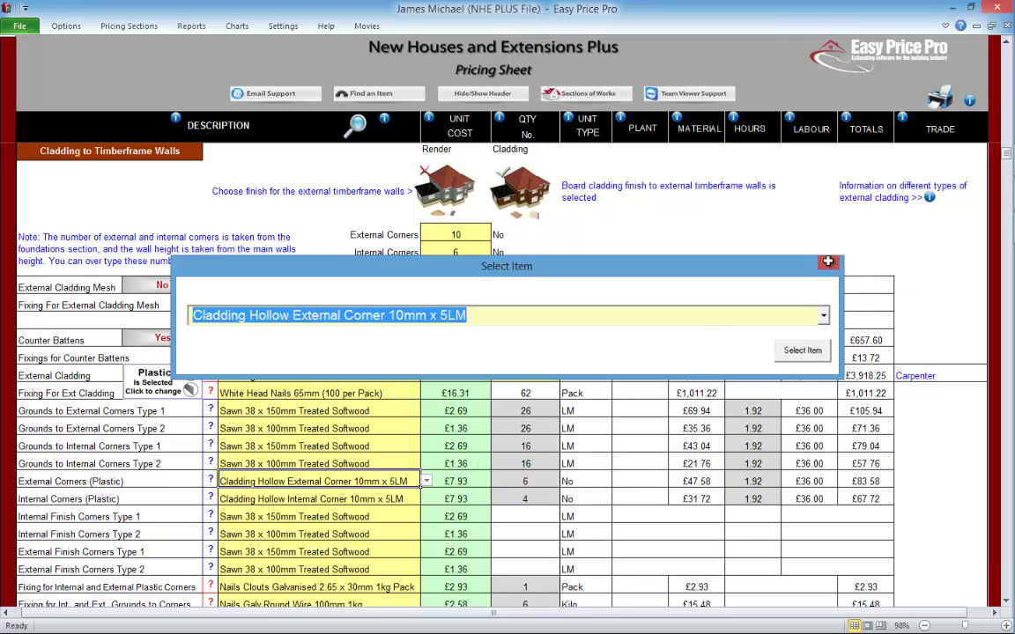
click(828, 262)
Step: Check the fixing spacing and number settings for the plastic corners and for the internal and external grounds to corners
scroll(450, 508, down, 4)
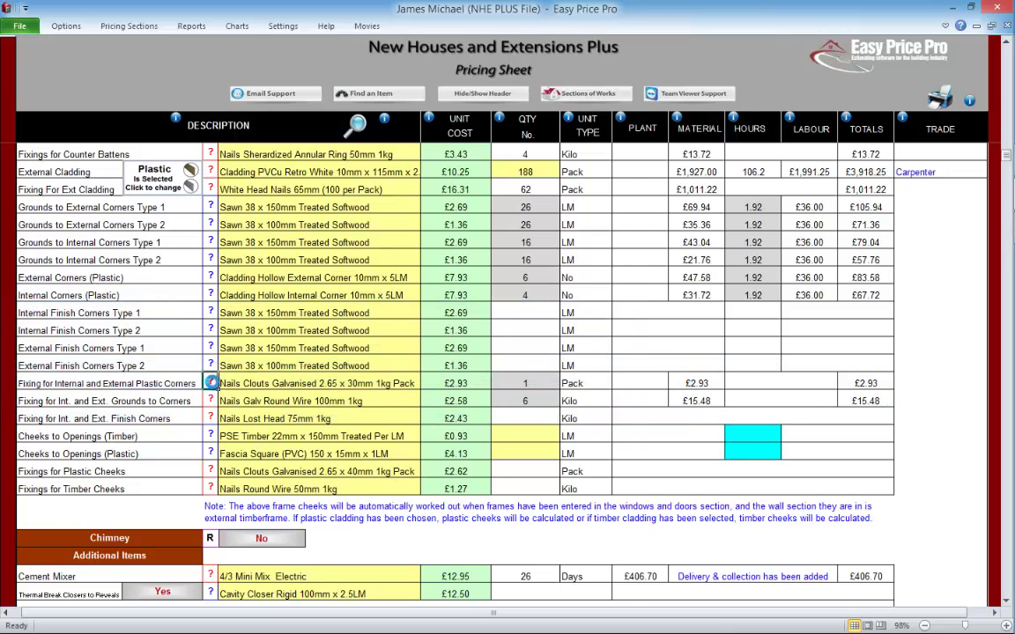
click(211, 383)
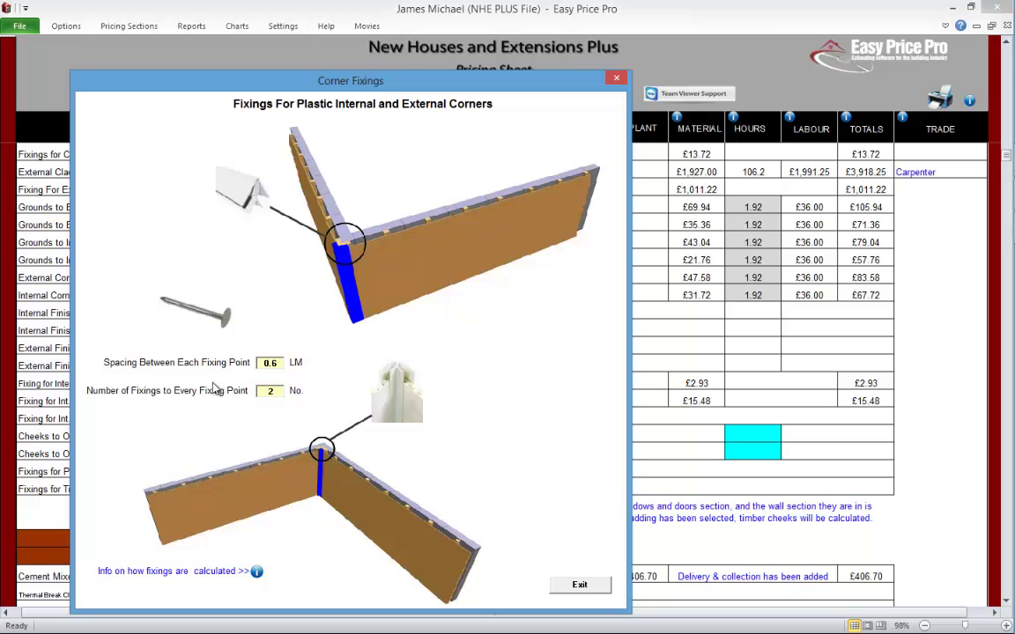
click(579, 584)
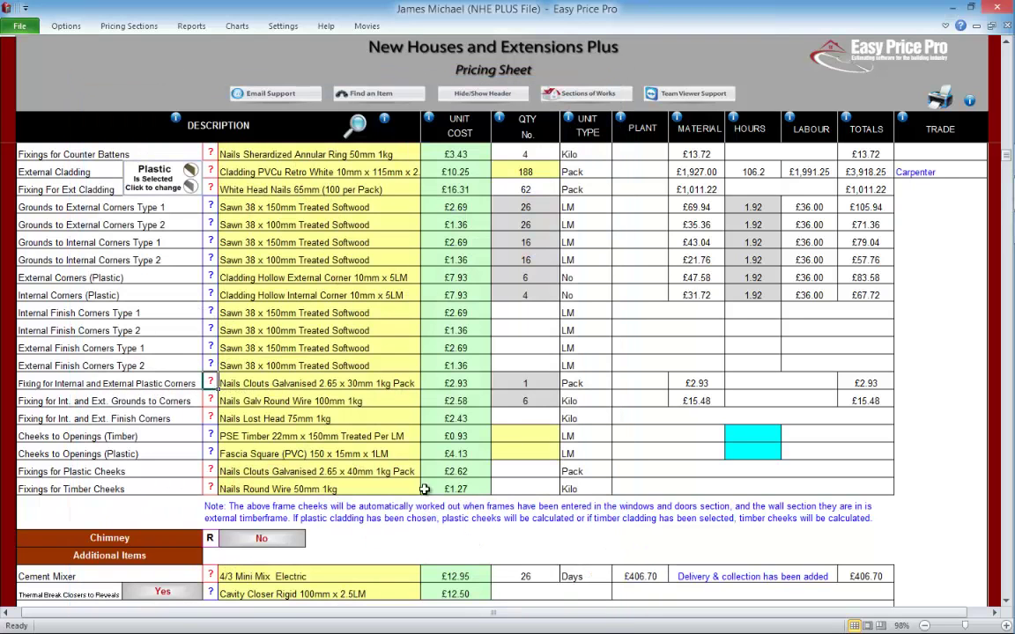
click(211, 401)
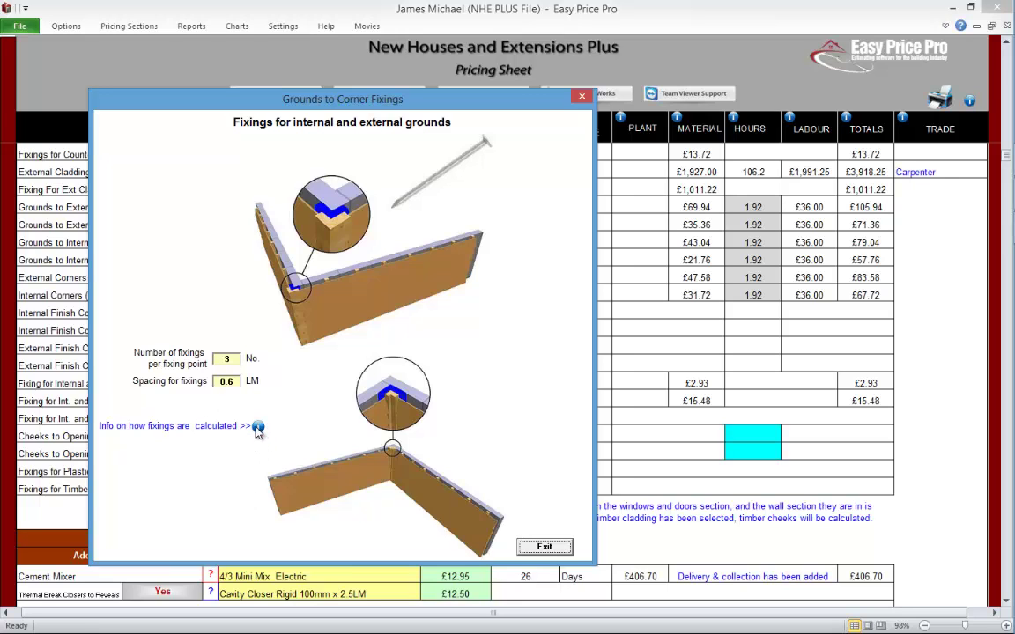
click(540, 547)
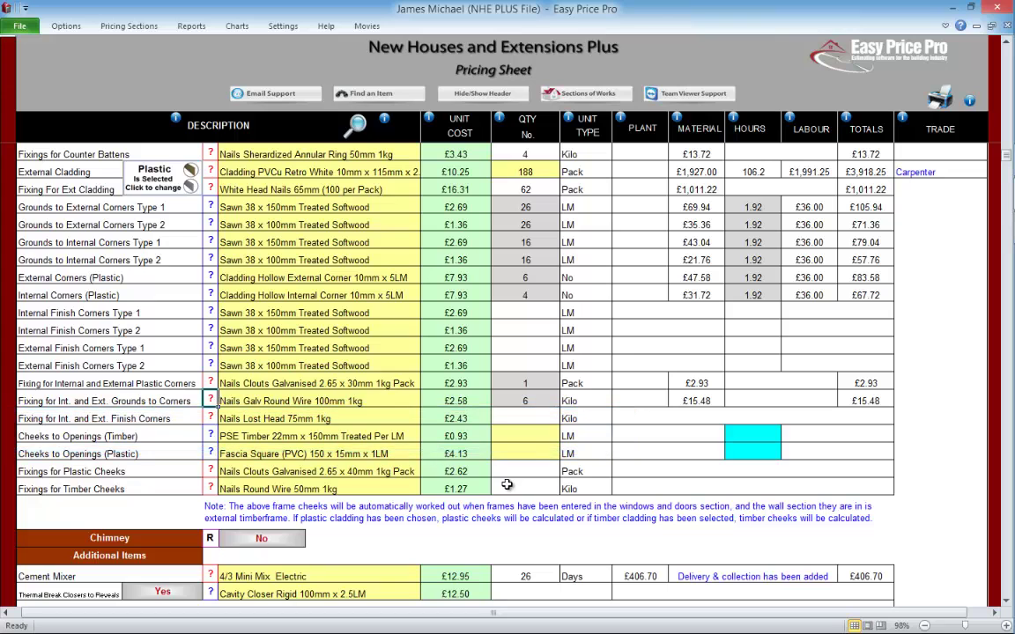
Step: View how plastic cheeks to openings are calculated and check the fixing settings for the plastic cheeks
click(209, 454)
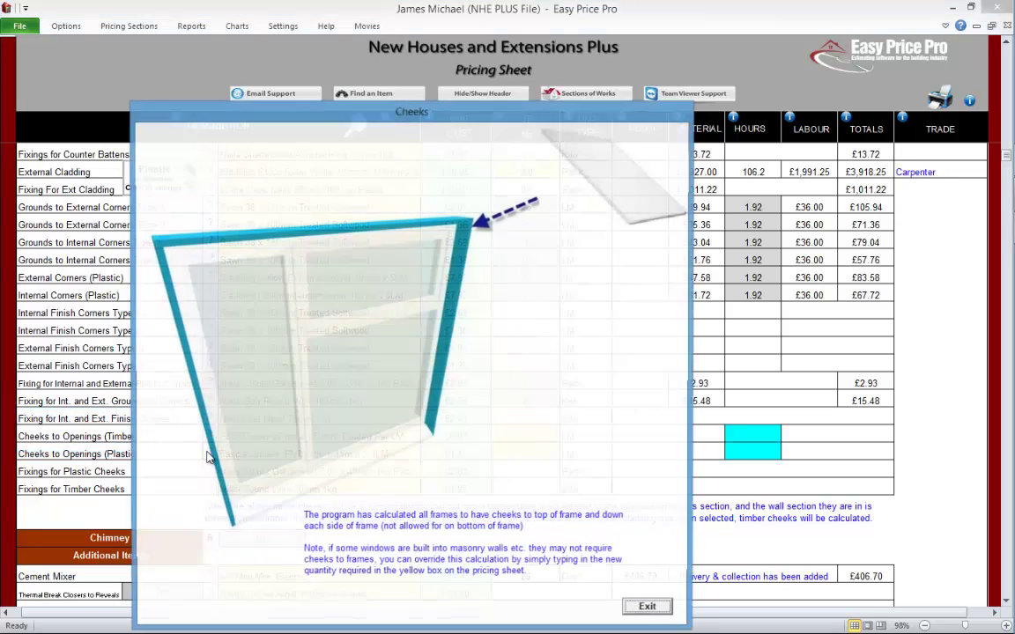
click(648, 608)
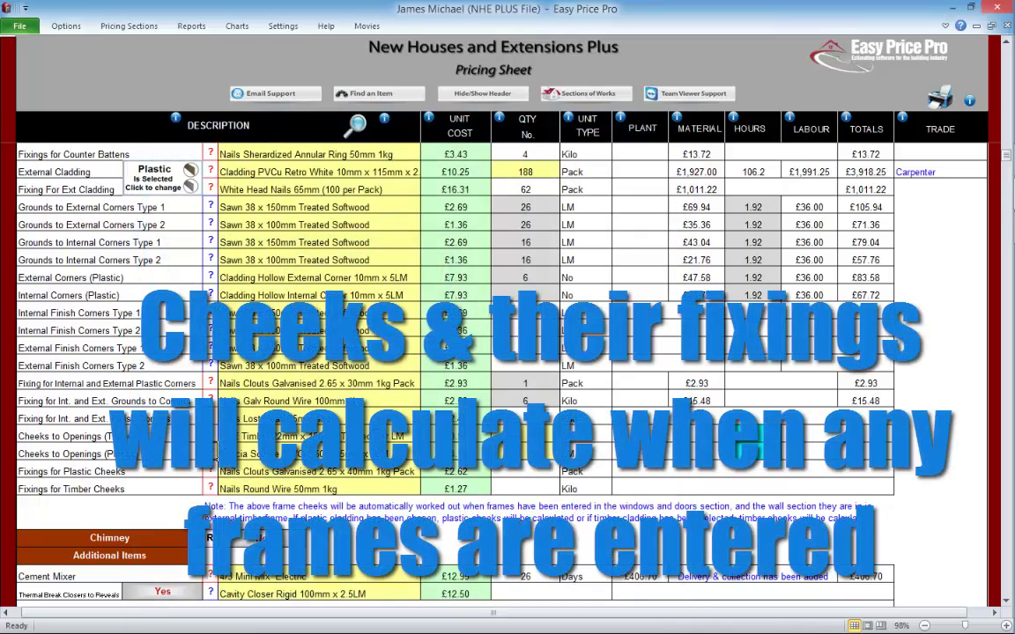
click(210, 471)
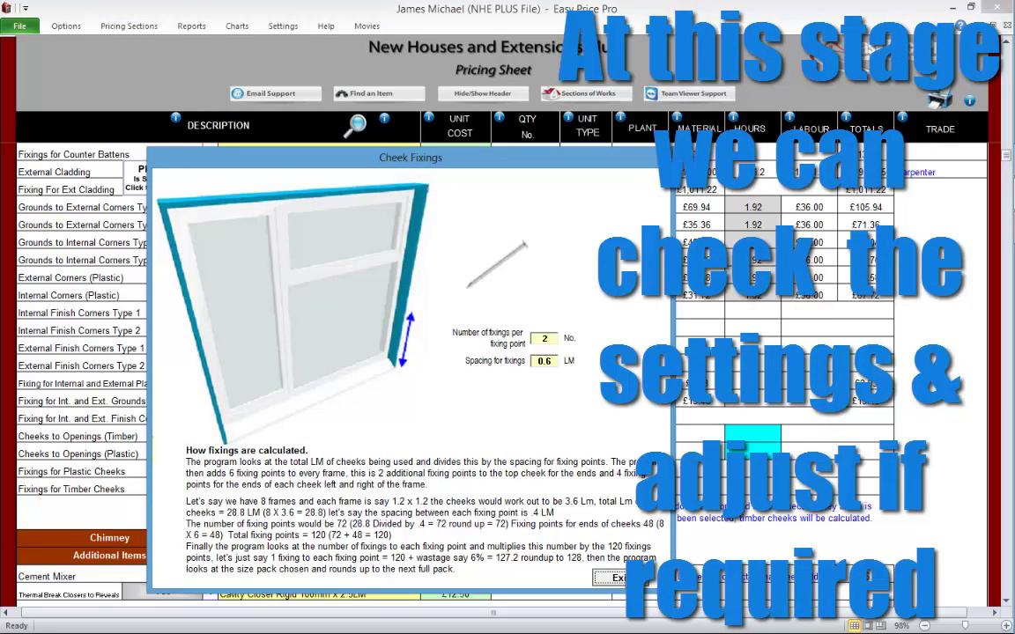
click(616, 577)
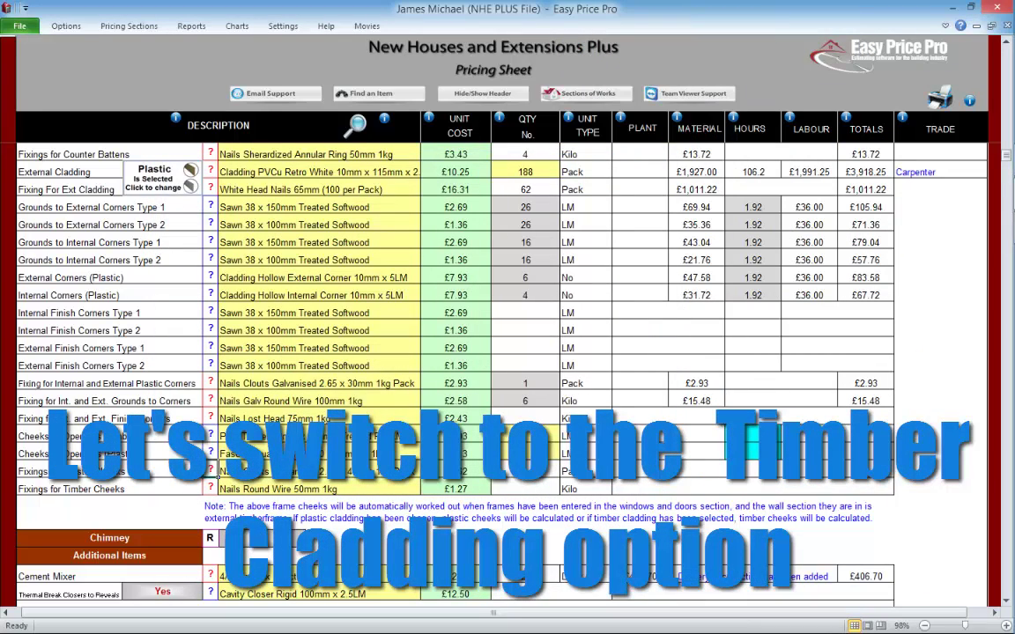
Step: Set the external cladding type to Timber using Feather Edge Board 11 x 150mm x 2.4 LM
click(156, 179)
click(493, 304)
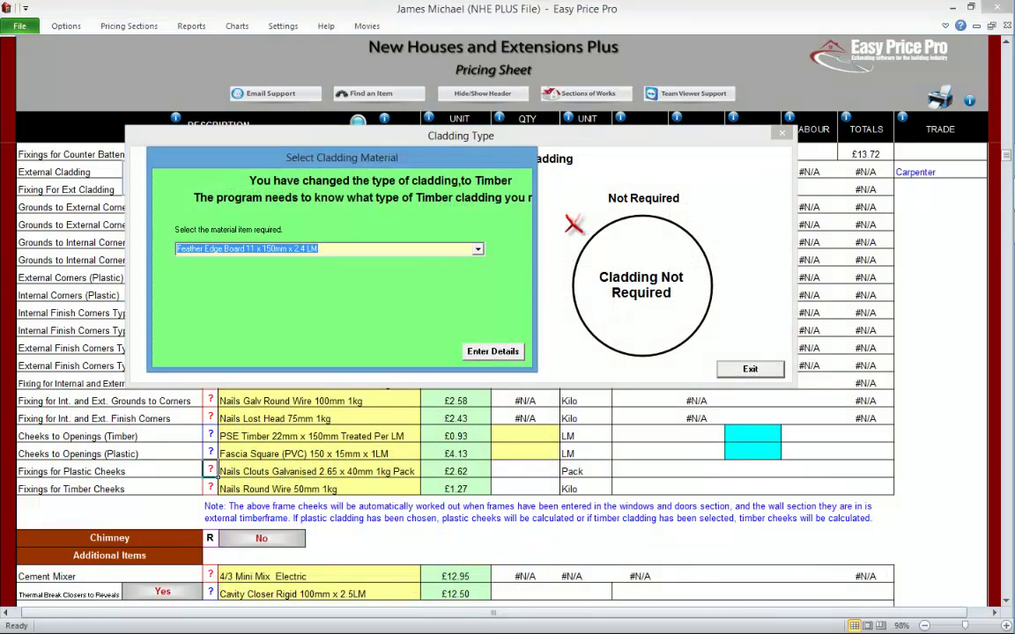
click(477, 250)
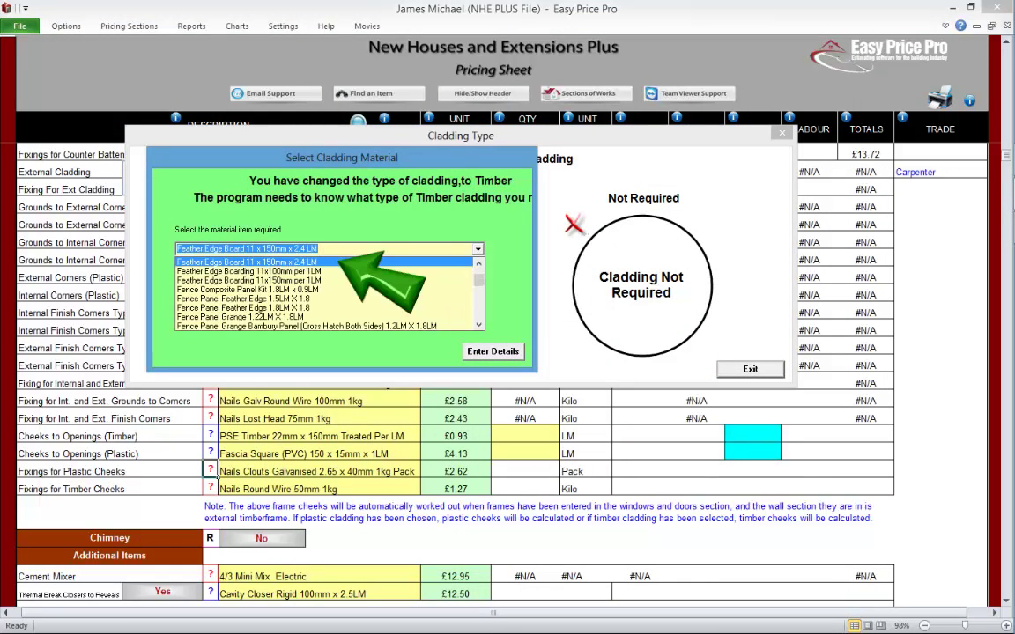
click(326, 262)
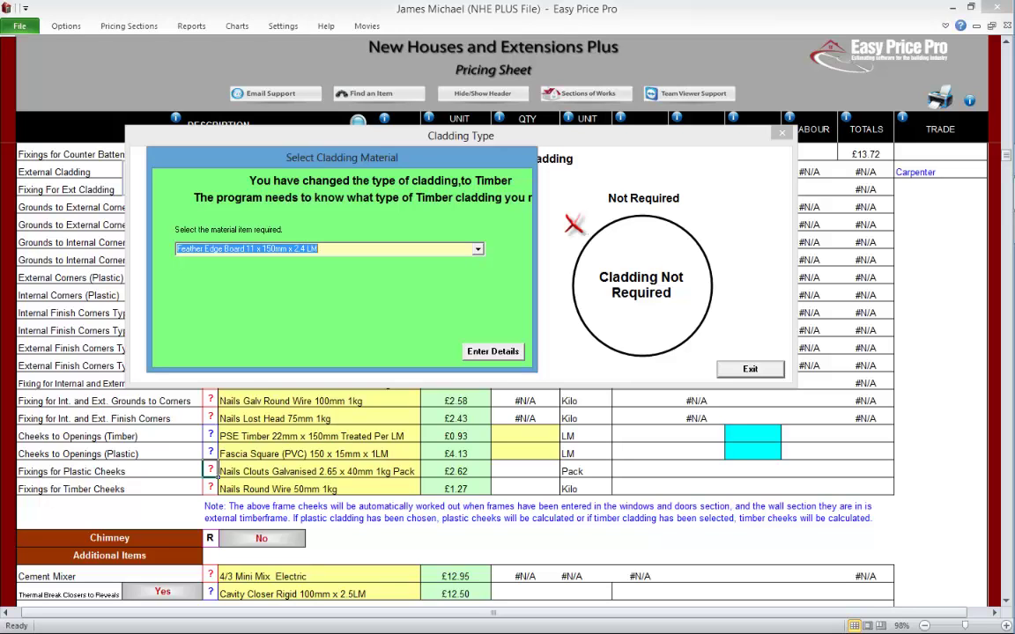
click(494, 352)
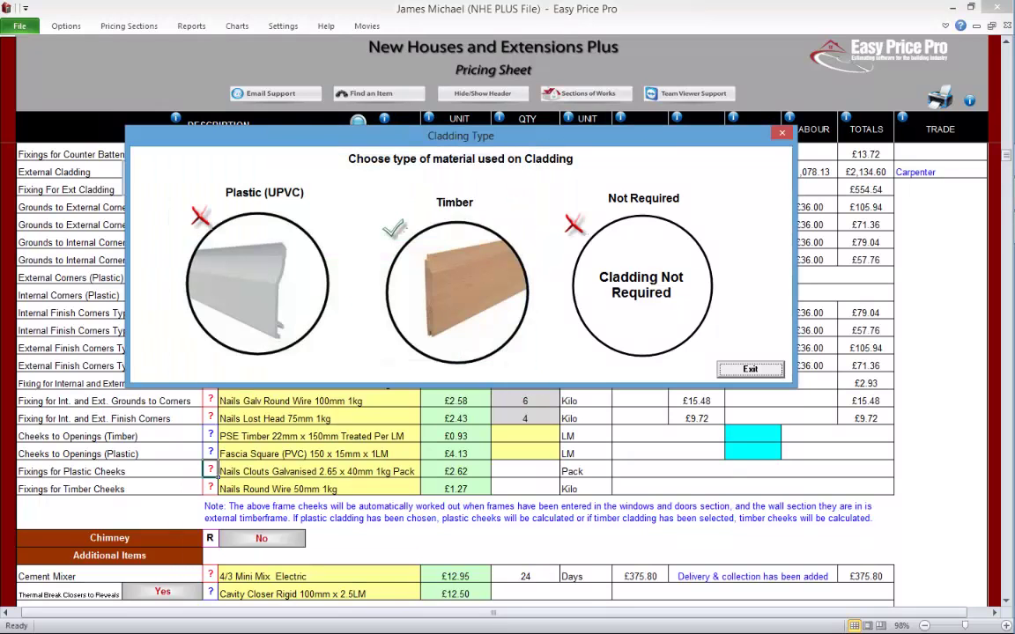
click(750, 369)
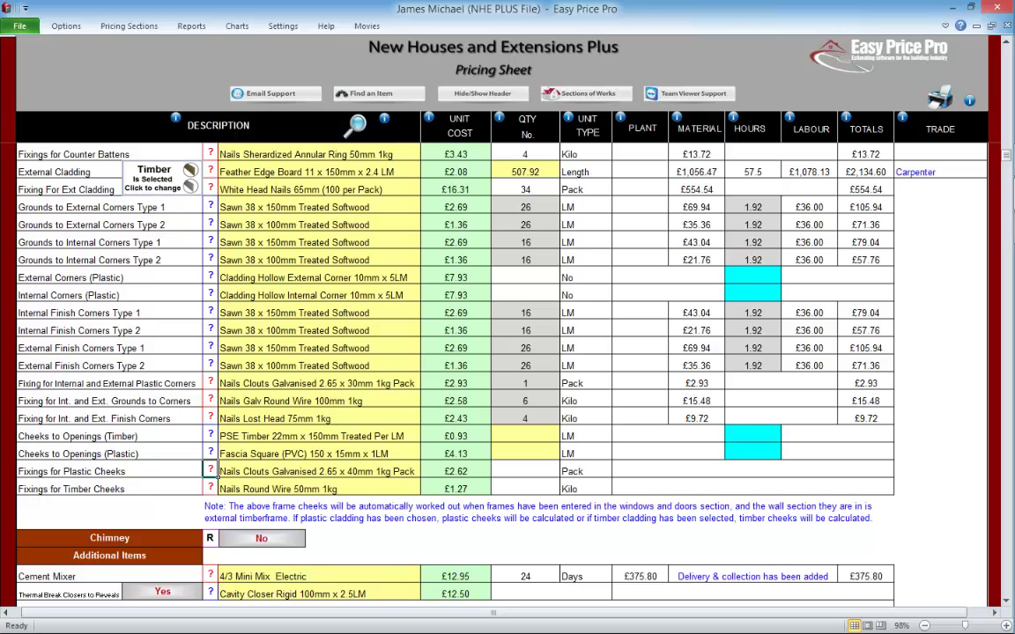
Step: Check the board overlap allowed for the timber cladding and the fixing settings for the finish corners and timber cheeks
click(209, 170)
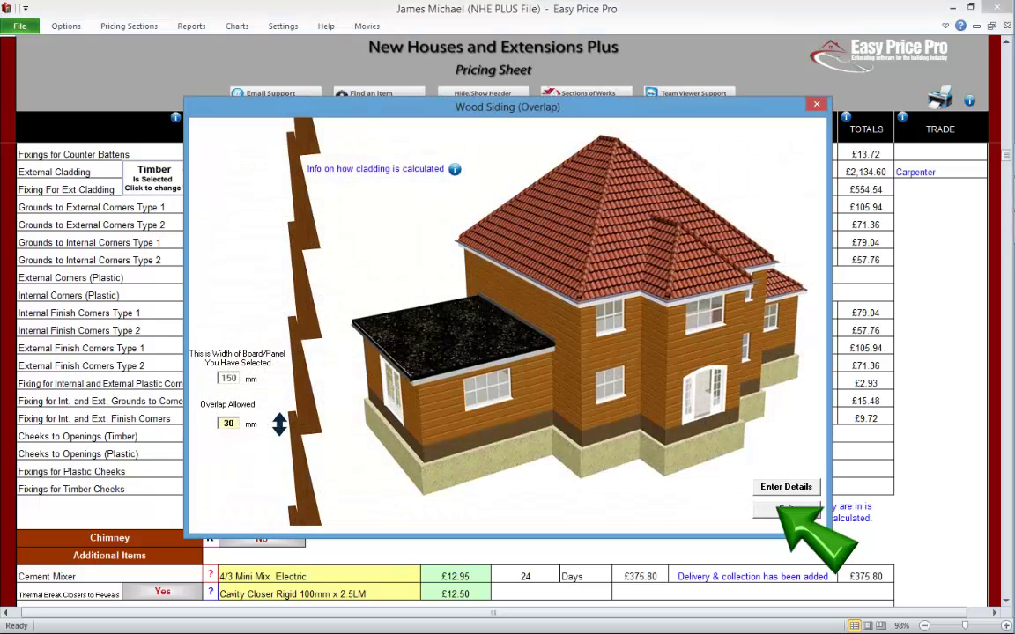
click(786, 504)
click(210, 399)
click(490, 491)
click(210, 383)
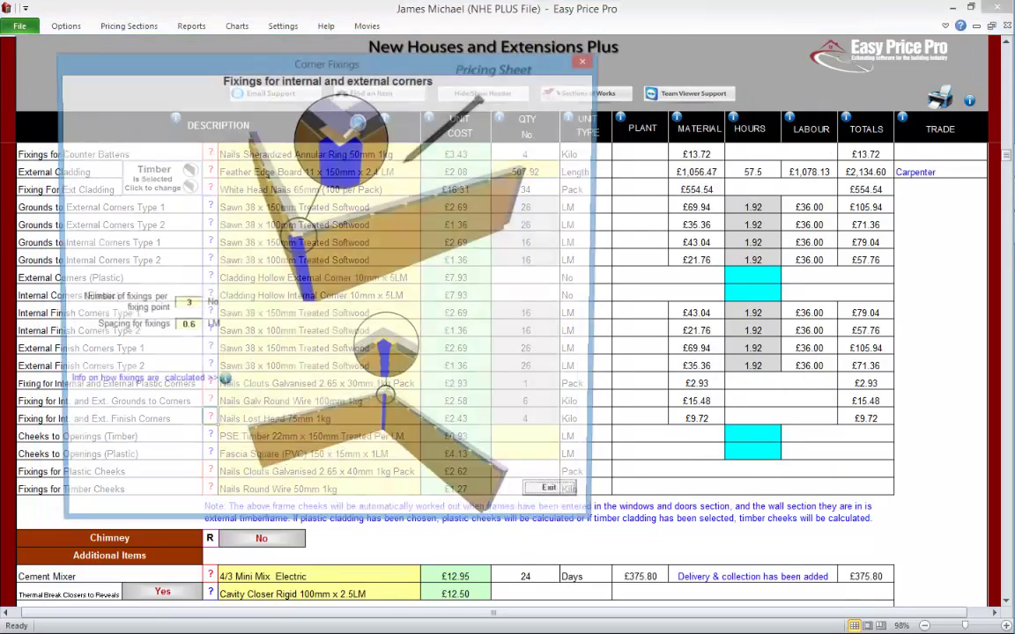
click(559, 499)
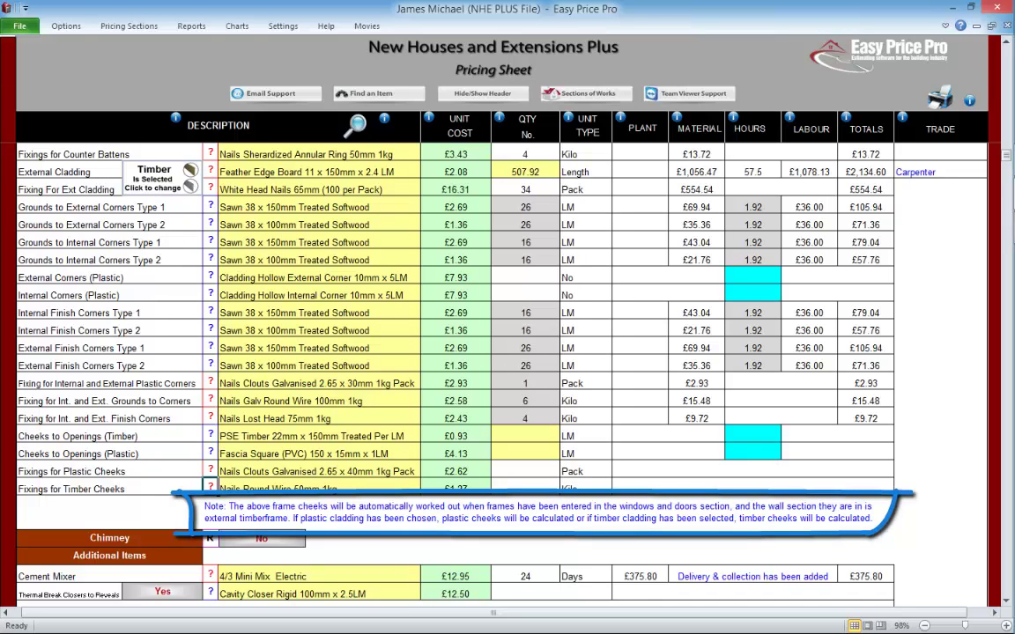
Step: Set the external cladding type for the timberframe walls to Not Required
scroll(212, 489, up, 1)
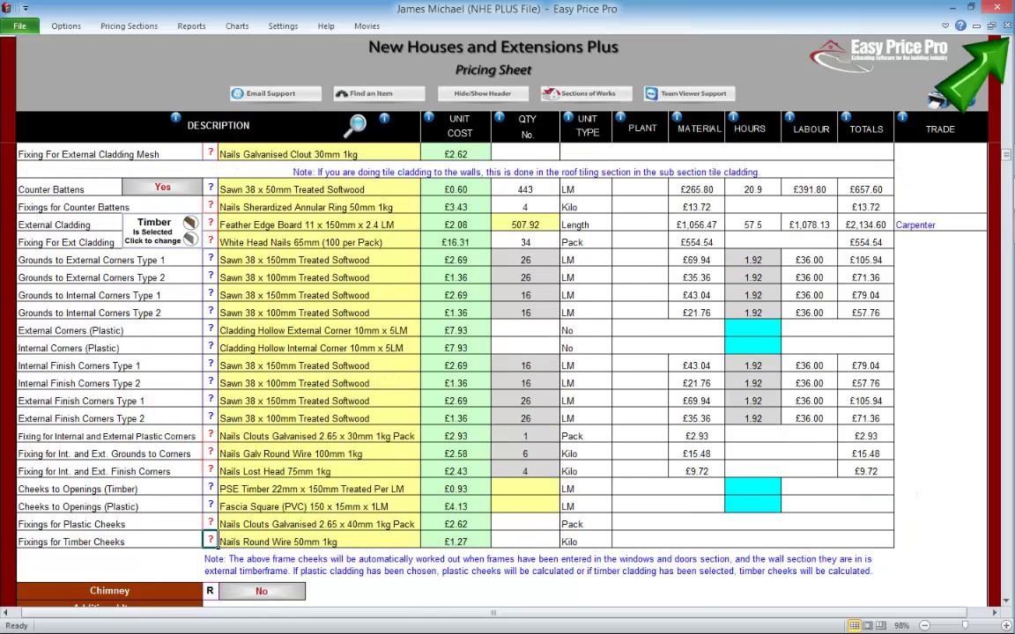
scroll(212, 542, up, 3)
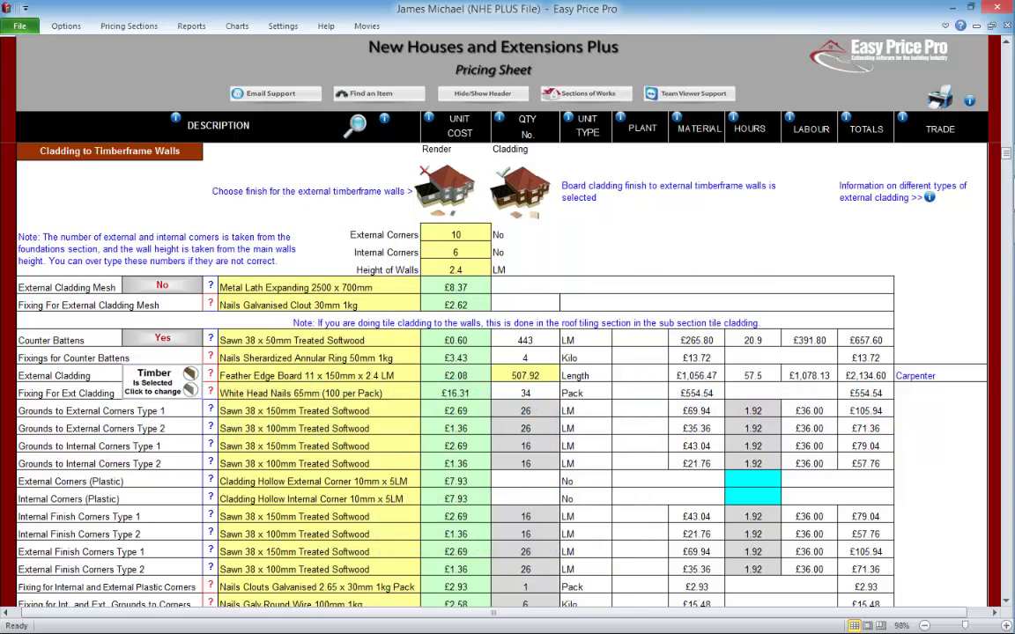
click(155, 381)
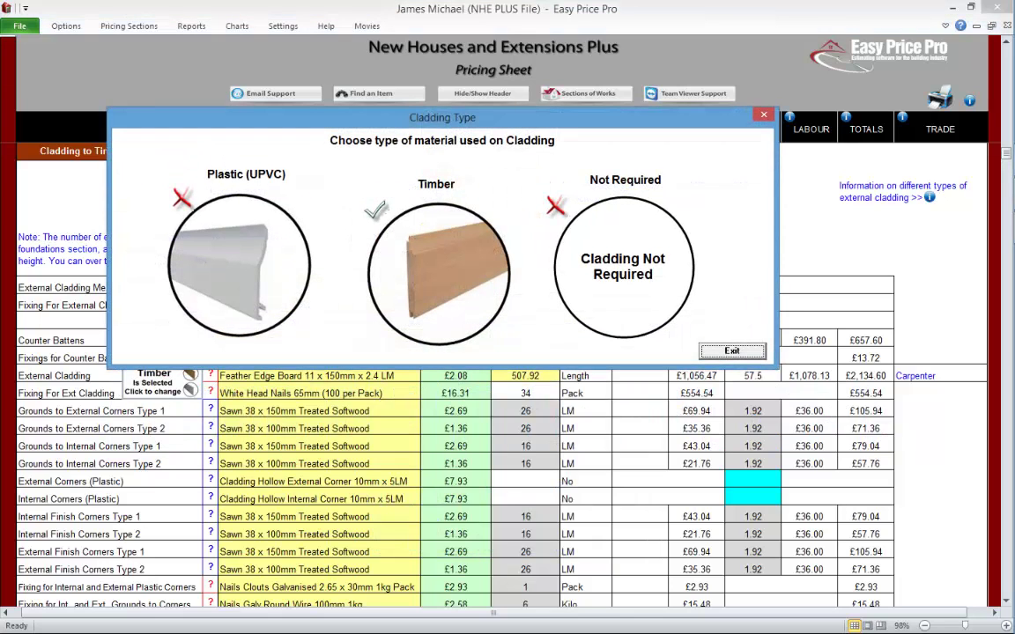
click(623, 267)
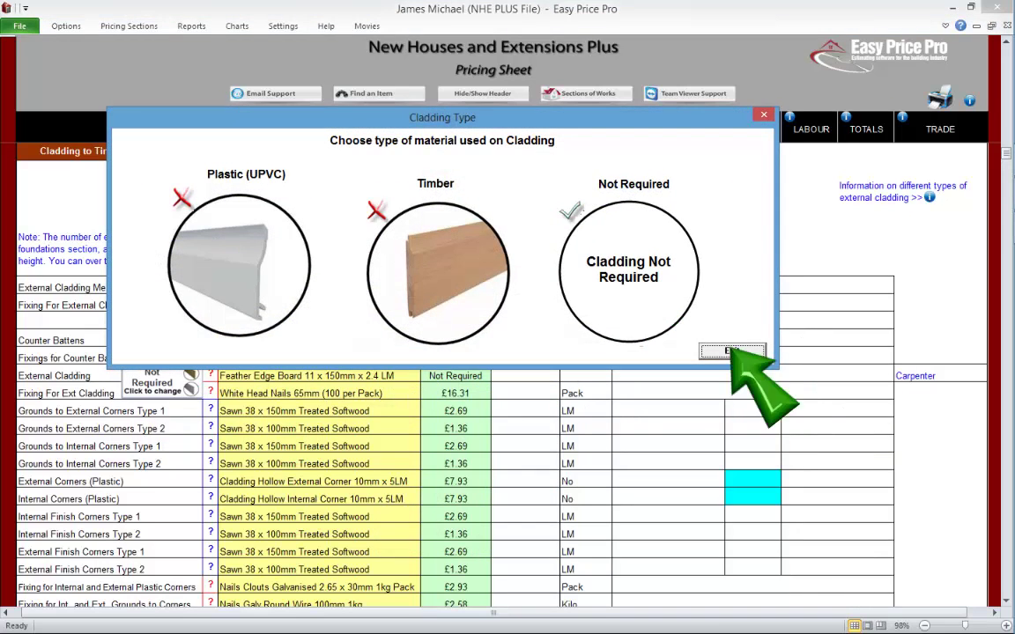
click(732, 351)
Step: Open the Tile Hanging sub-section of Roof Tiling to view its items and close it again
click(585, 94)
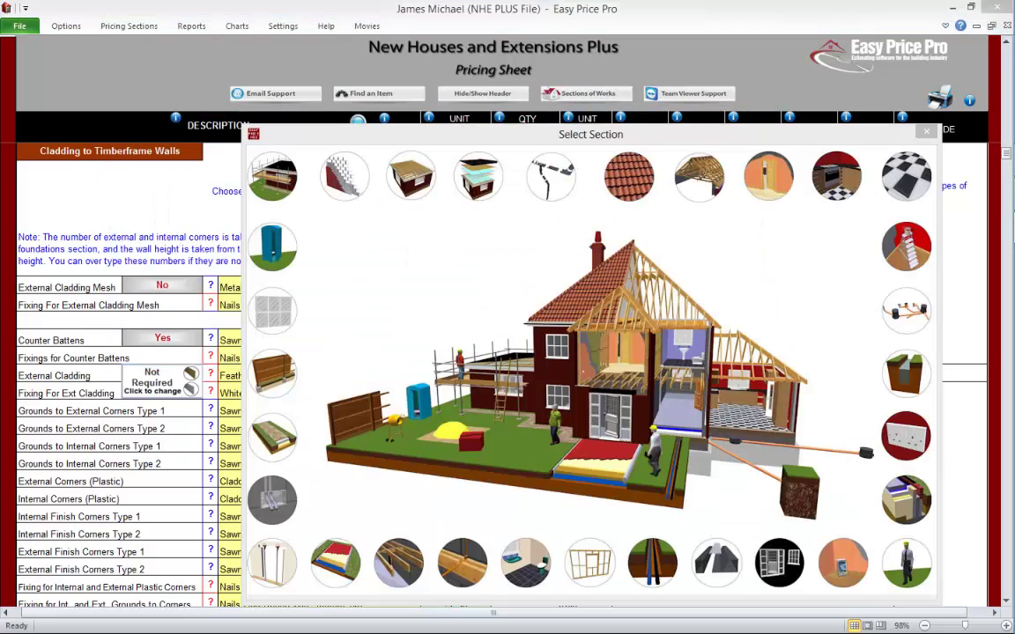
click(628, 175)
click(1005, 601)
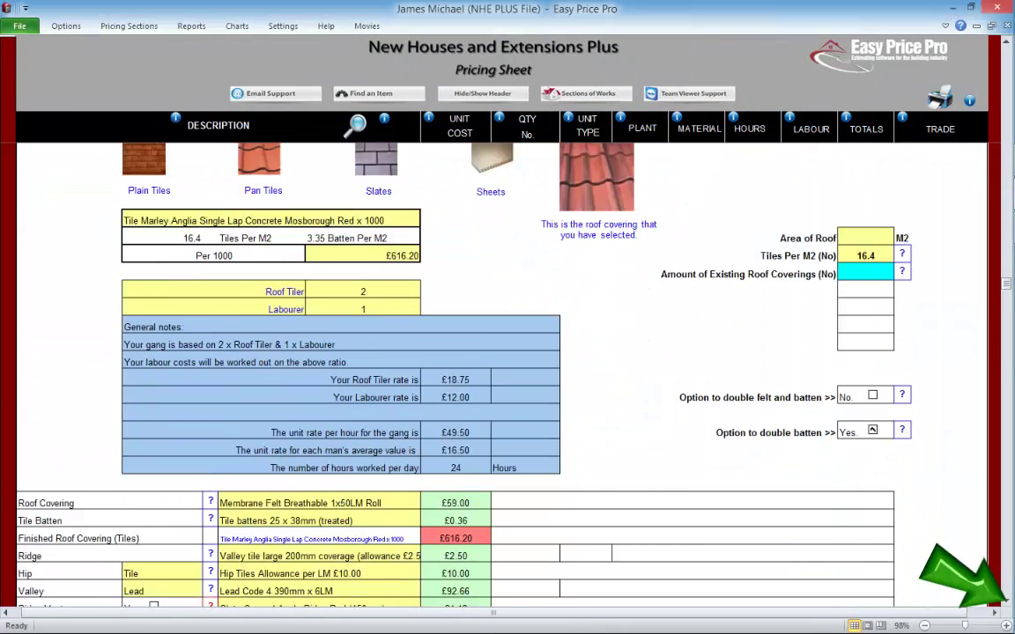
click(251, 488)
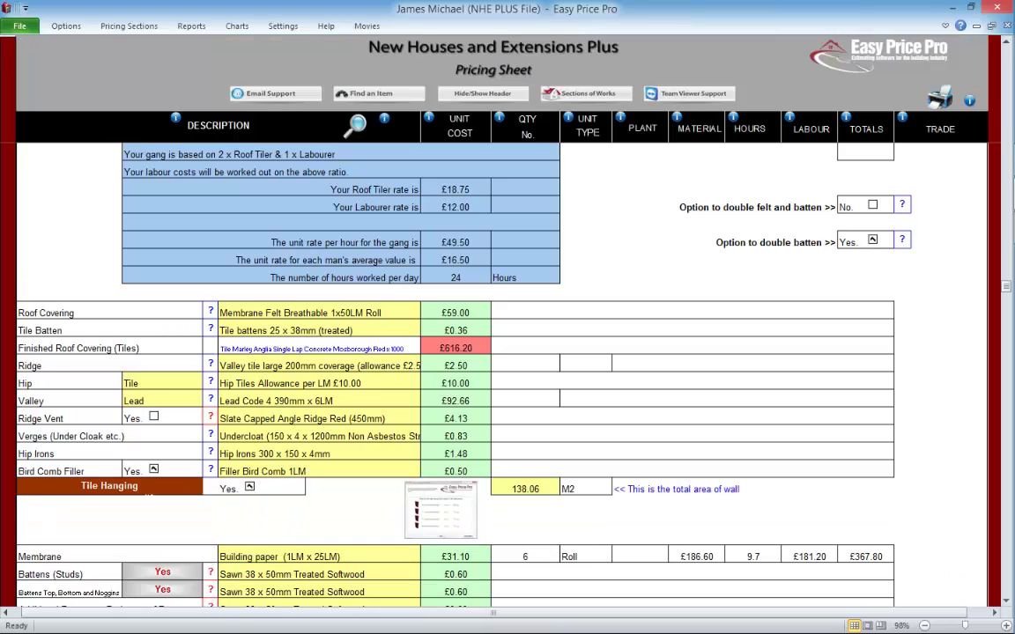
click(250, 488)
Step: Choose Render as the external timberframe wall finish in the Walls section and check the fixing for the external cladding mesh
click(129, 26)
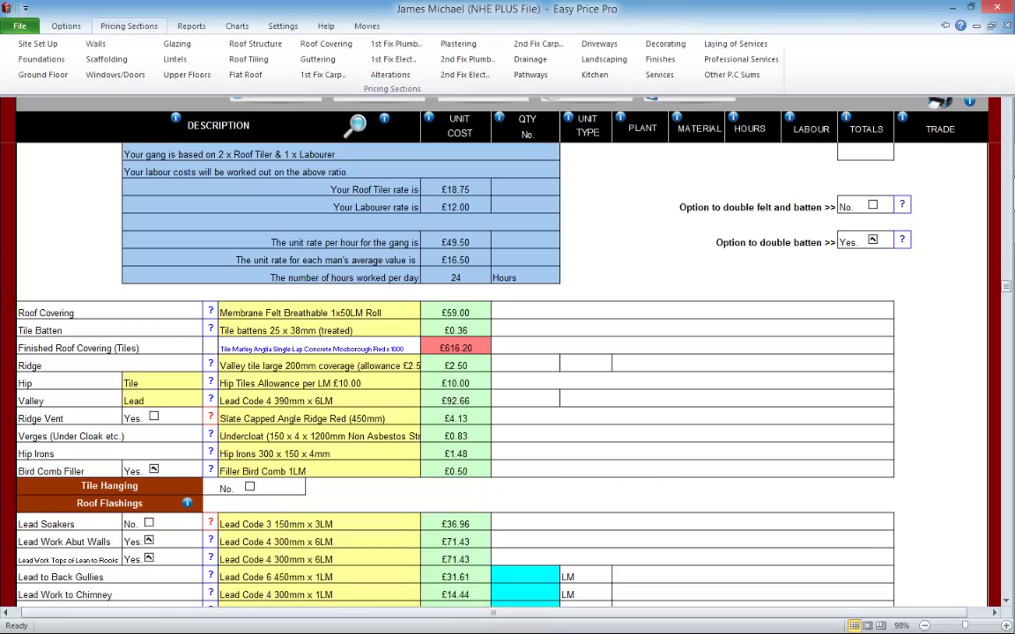
click(94, 44)
scroll(996, 608, down, 15)
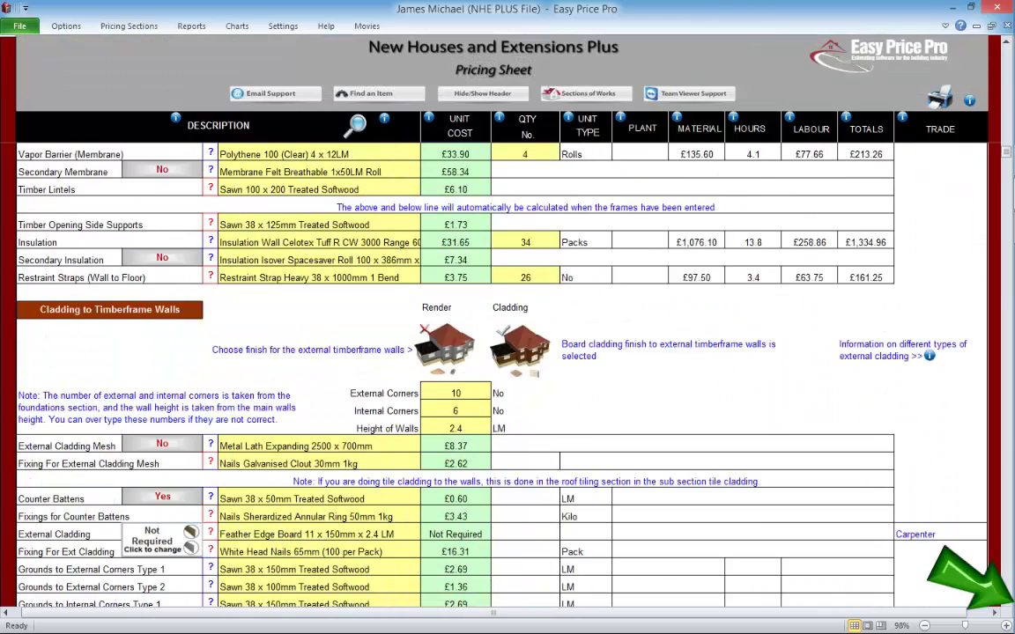
scroll(997, 606, down, 3)
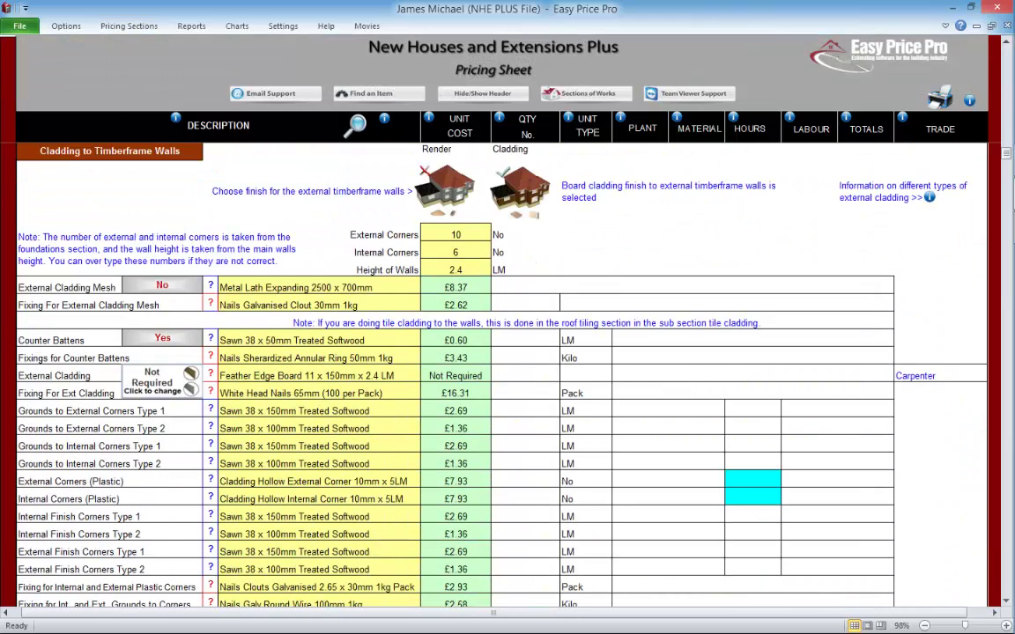
click(445, 190)
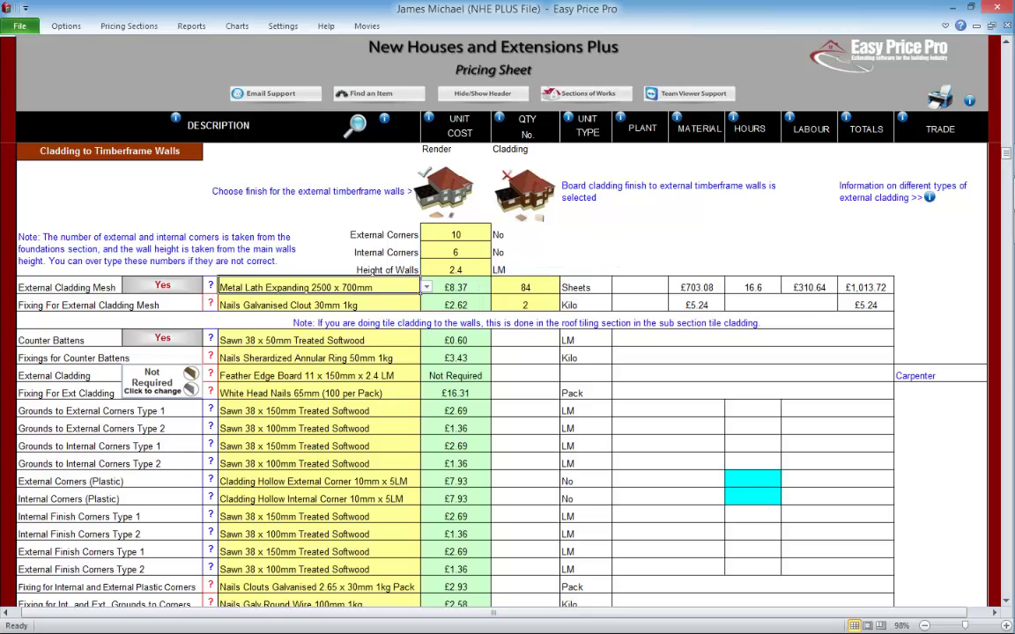
click(210, 302)
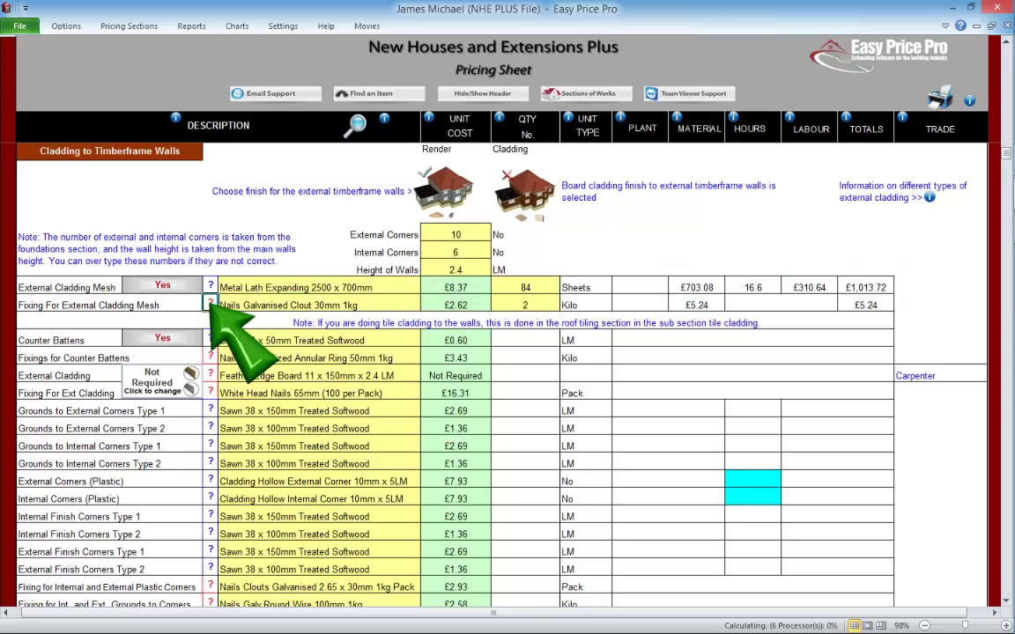
click(713, 505)
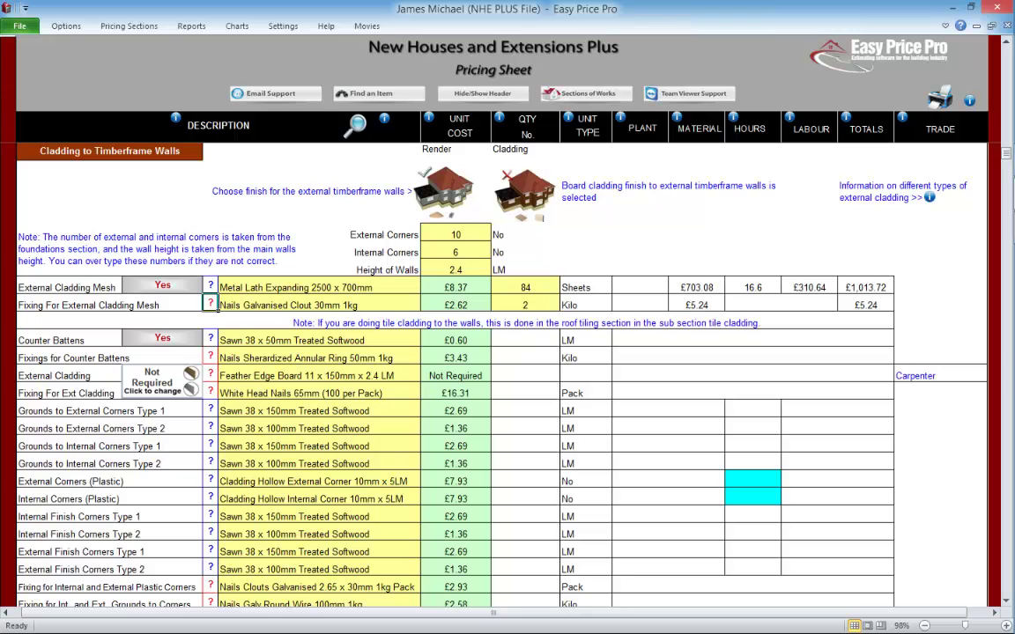
Step: Review the rendering items for External Walls (to New Walls) in the Plastering section
click(128, 25)
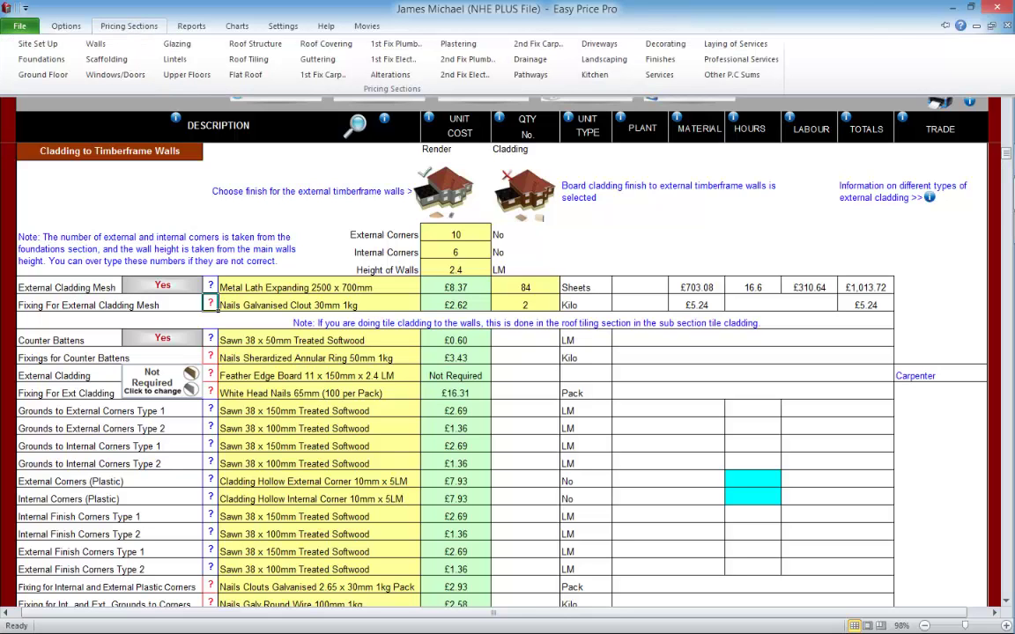
click(458, 44)
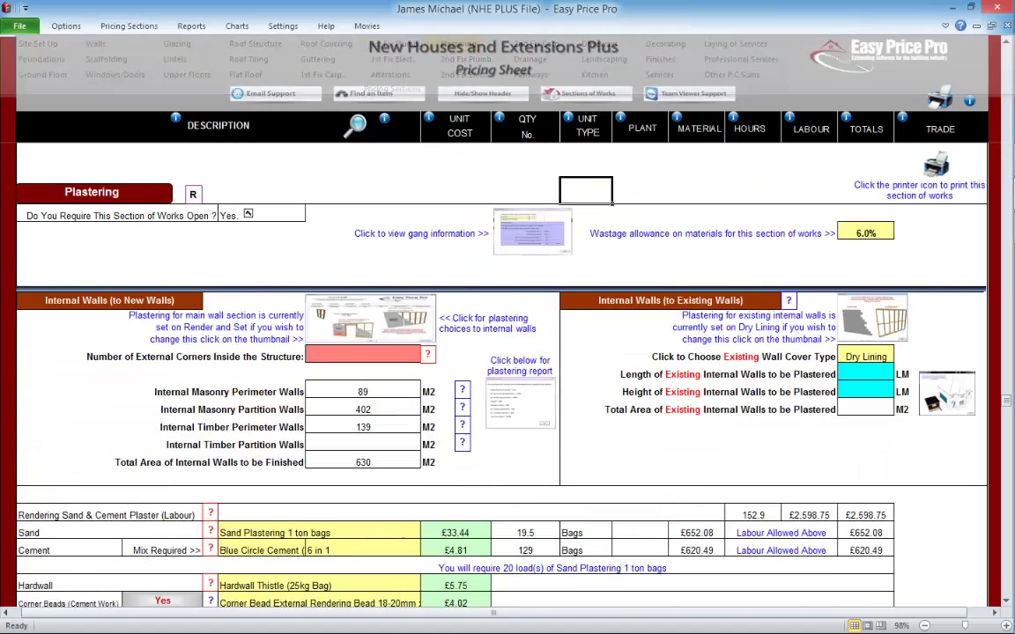
scroll(451, 353, down, 8)
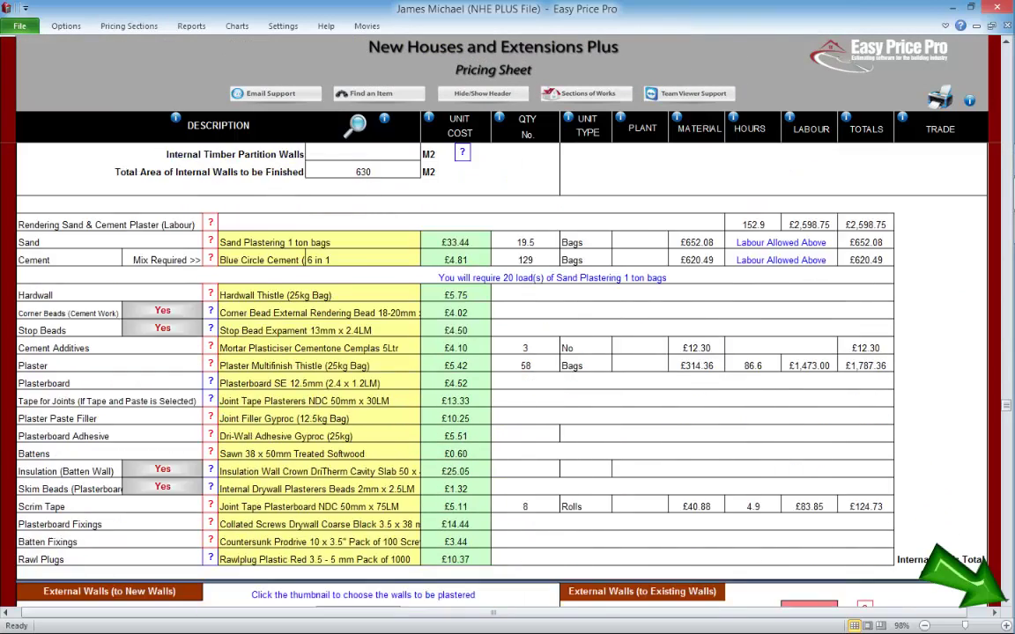
scroll(451, 352, down, 2)
scroll(451, 353, down, 2)
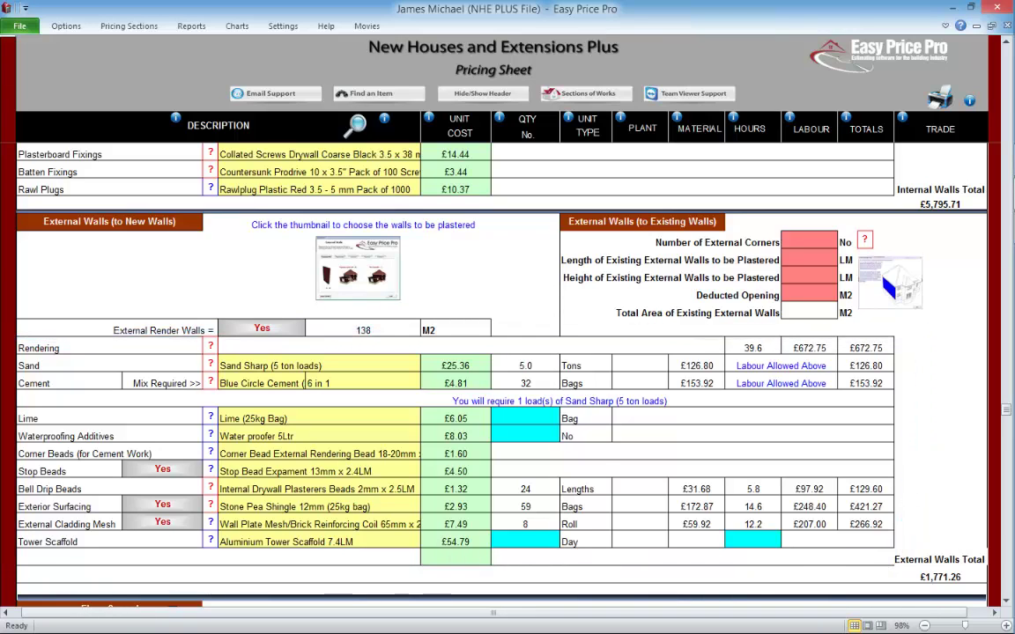
Step: Set the main walls to a double wall with a brickwork external leaf and a Lightweight Block 100mm internal leaf
click(129, 25)
click(95, 43)
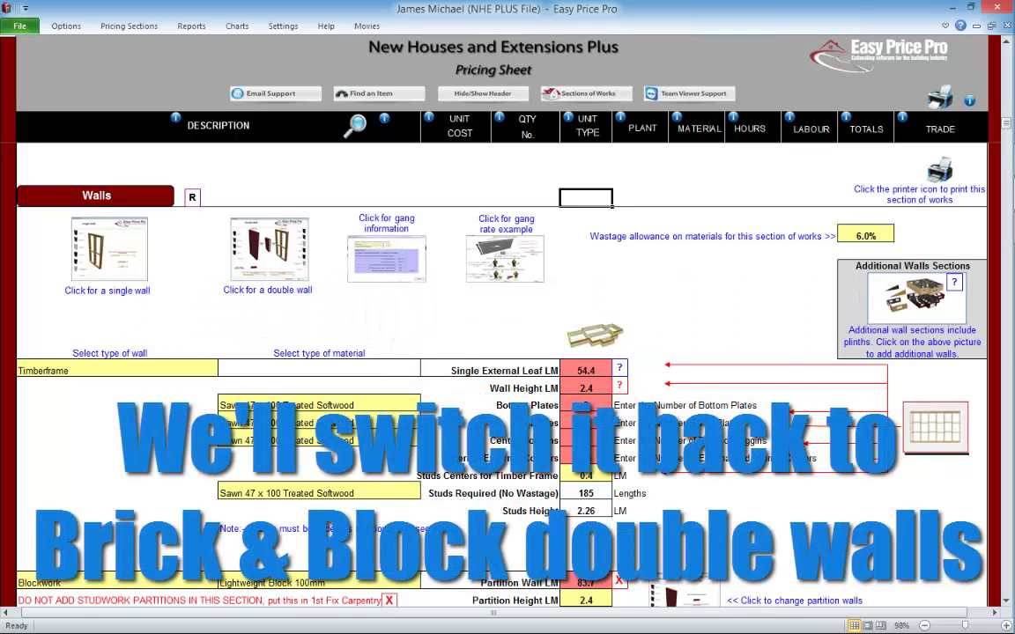
click(266, 247)
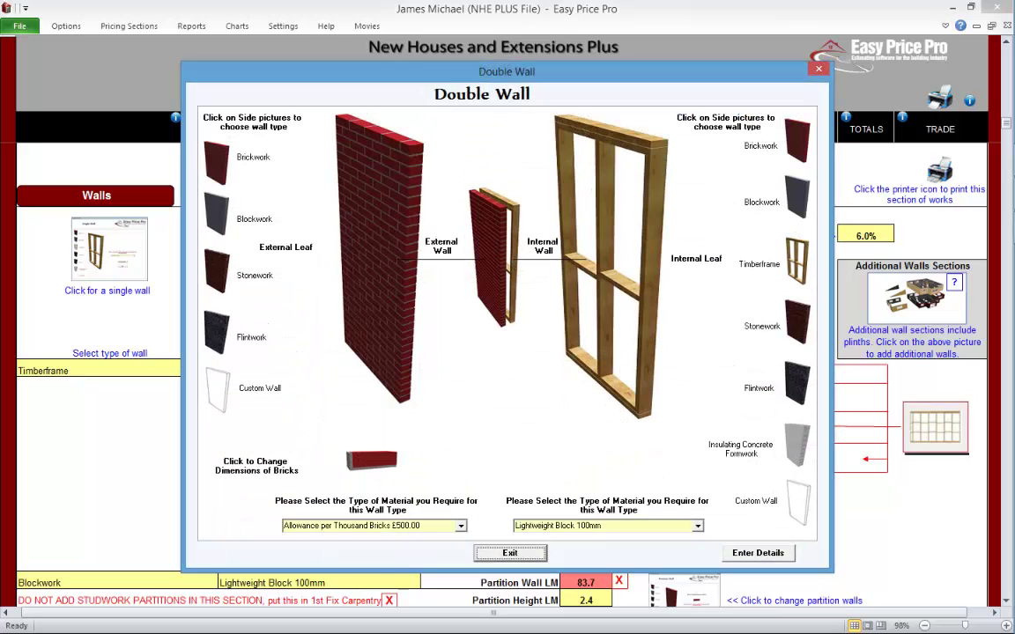
click(798, 196)
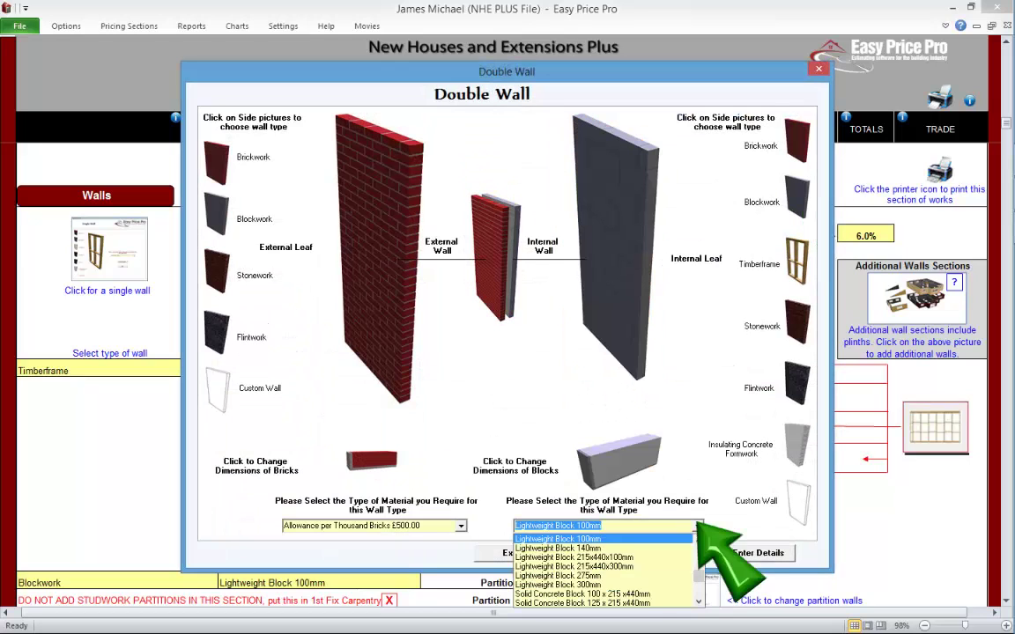
click(560, 538)
click(747, 552)
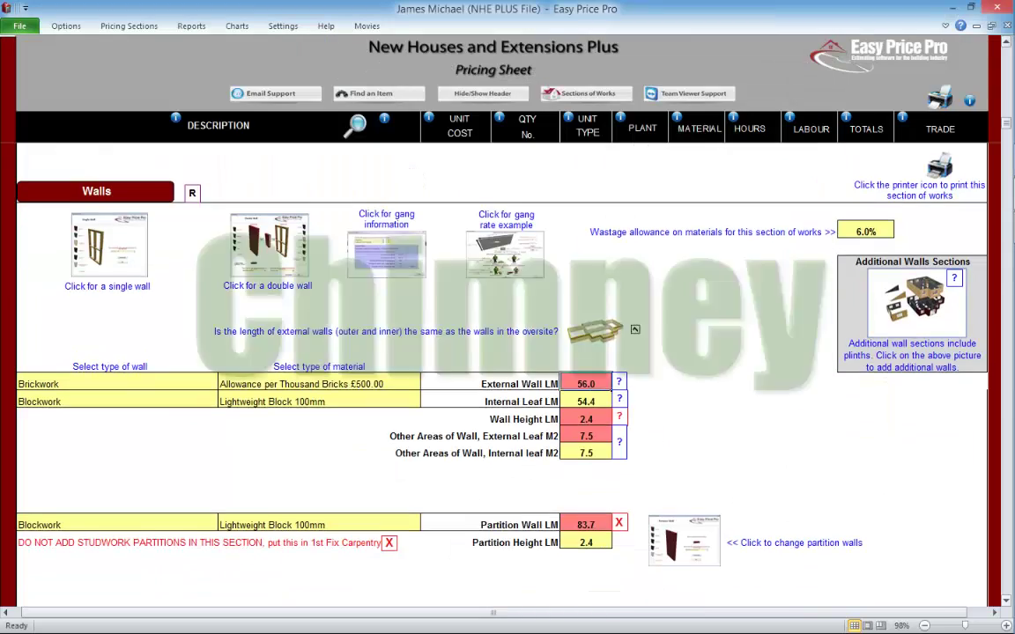
Step: View the chimney illustration for the Chimney part of the Walls section
scroll(740, 255, down, 6)
scroll(455, 370, down, 10)
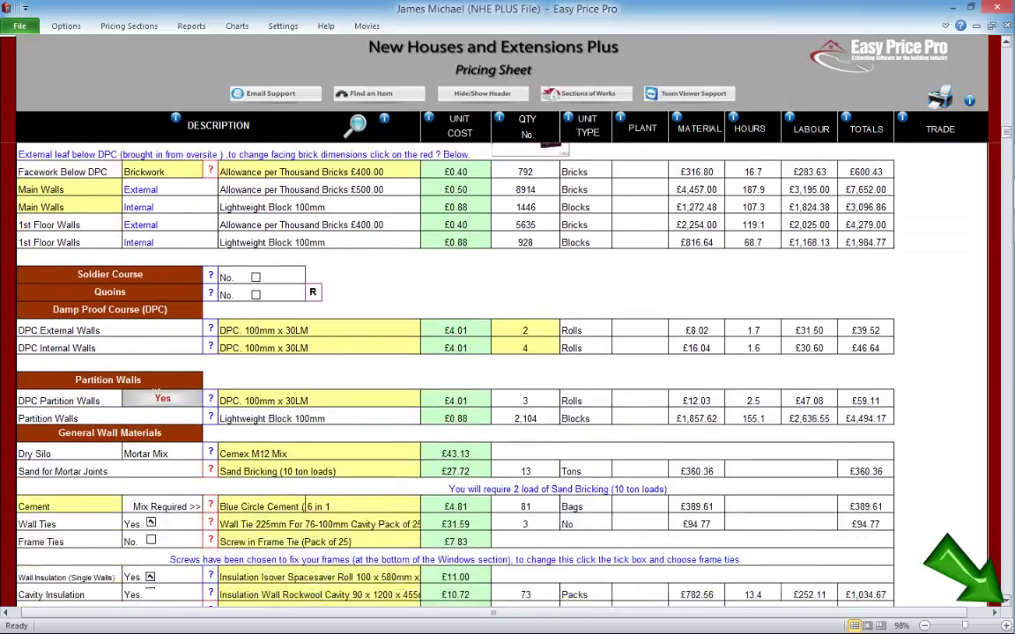
scroll(1003, 601, down, 2)
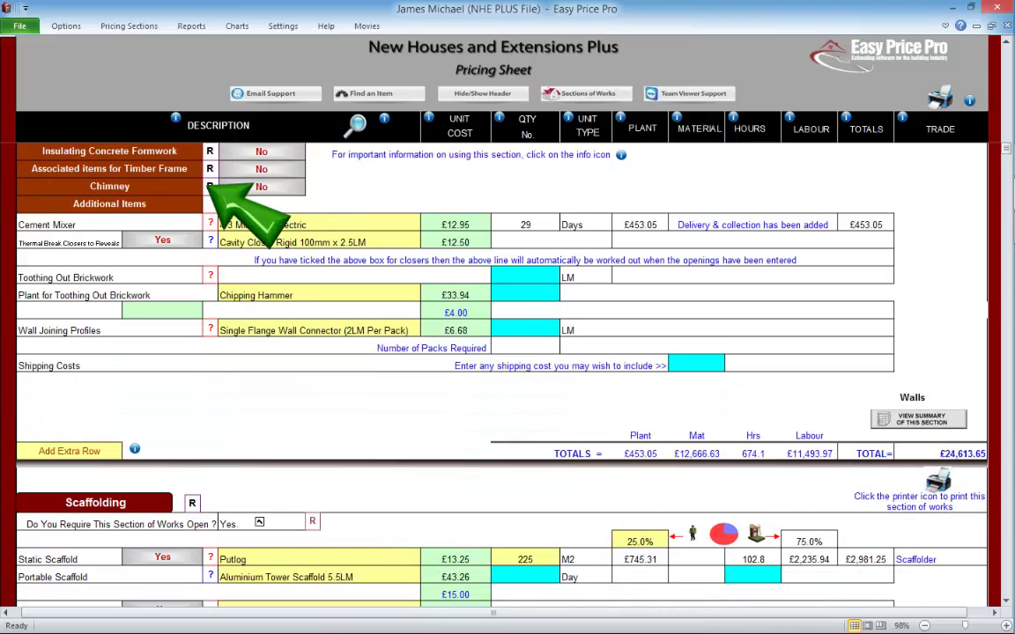
click(208, 187)
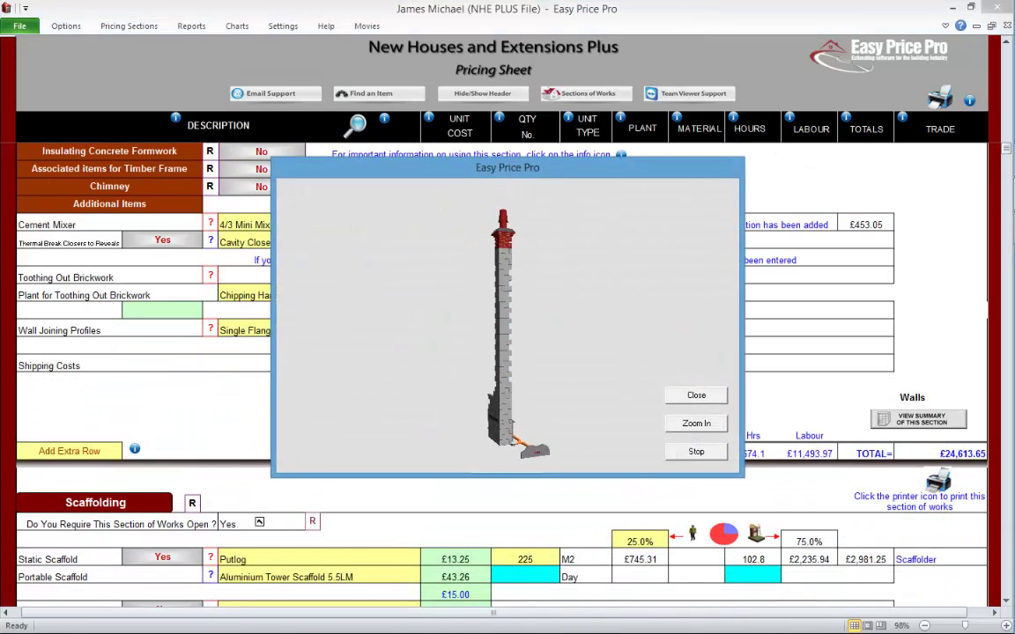
click(691, 397)
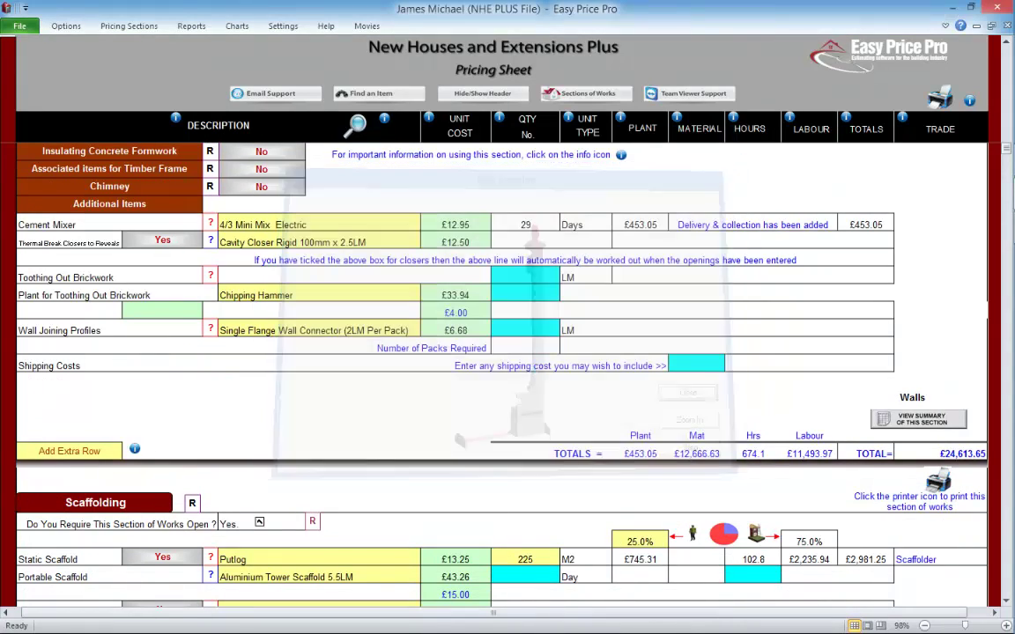
Step: Include the Chimney items and set the height of the chimney liner to 7 LM
click(261, 187)
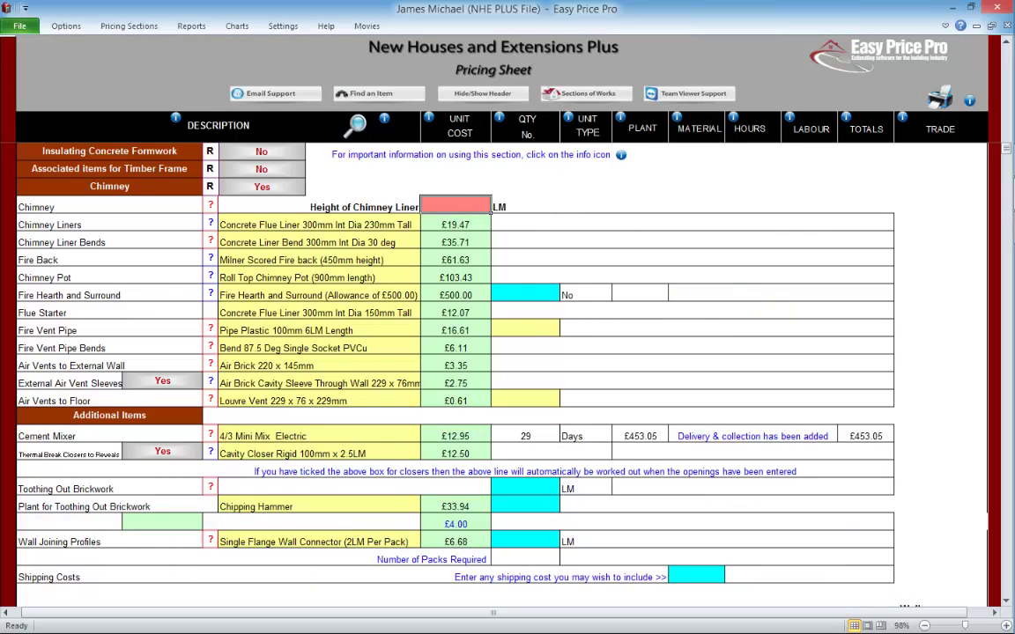
text(7)
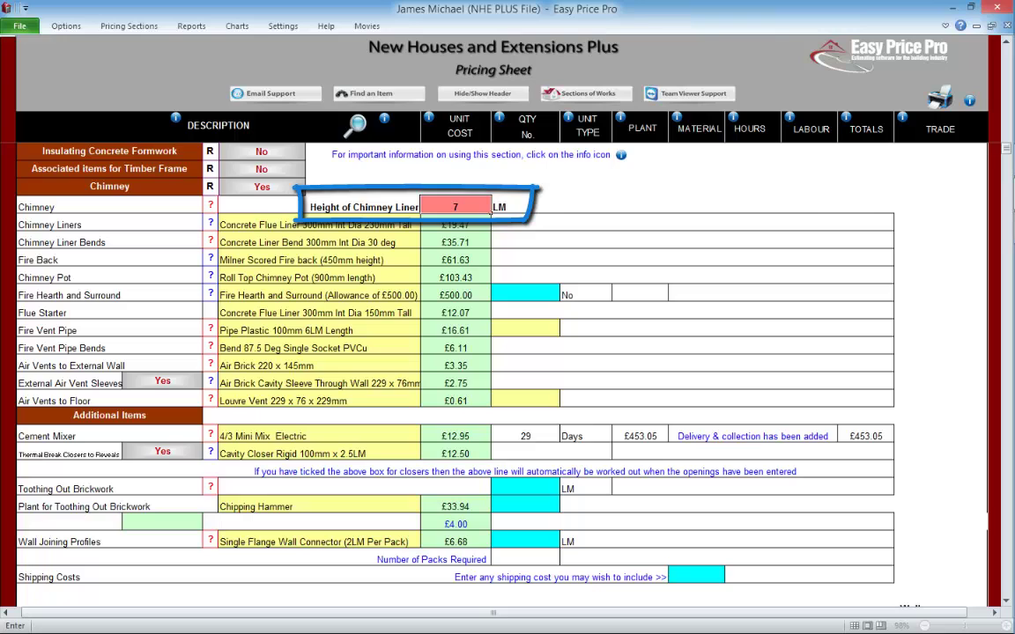
key(Return)
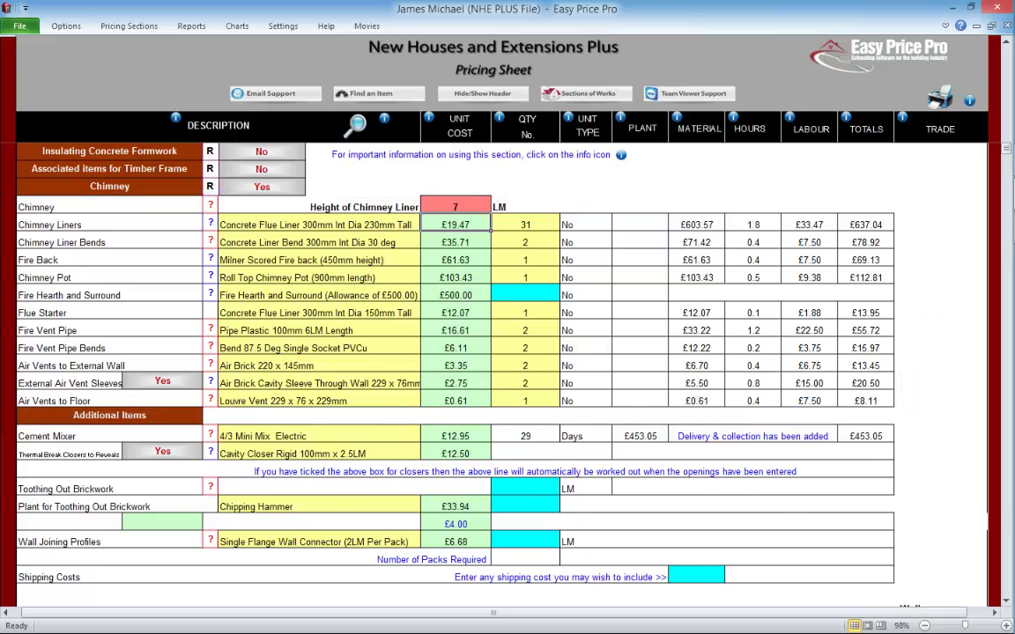
Step: View the other wall area fields for the 1st Floor Walls in Additional Walls Sections and return to the chimney items
scroll(494, 370, up, 15)
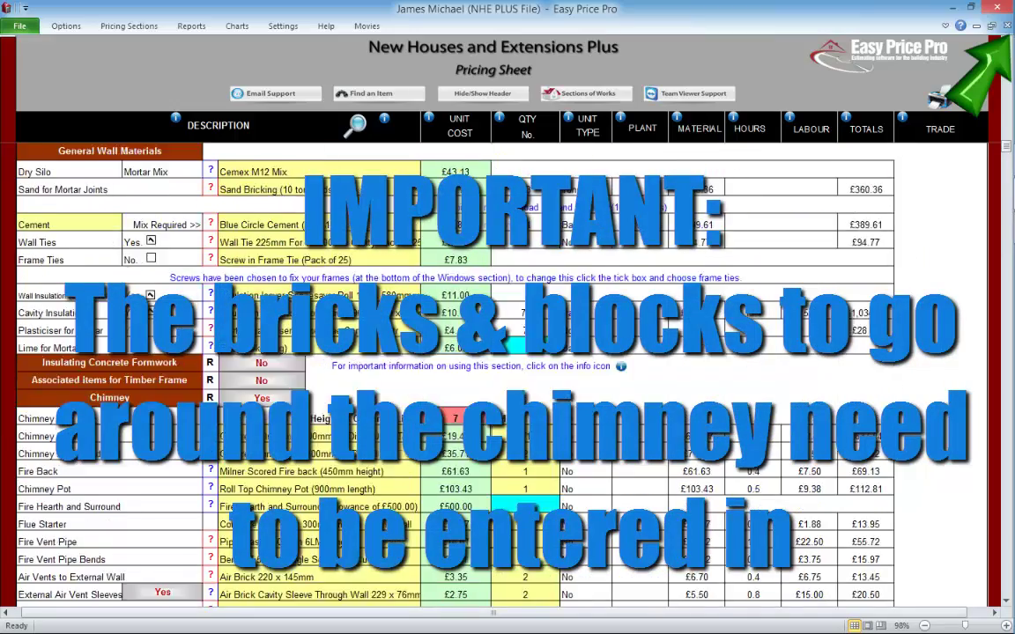
scroll(493, 370, up, 10)
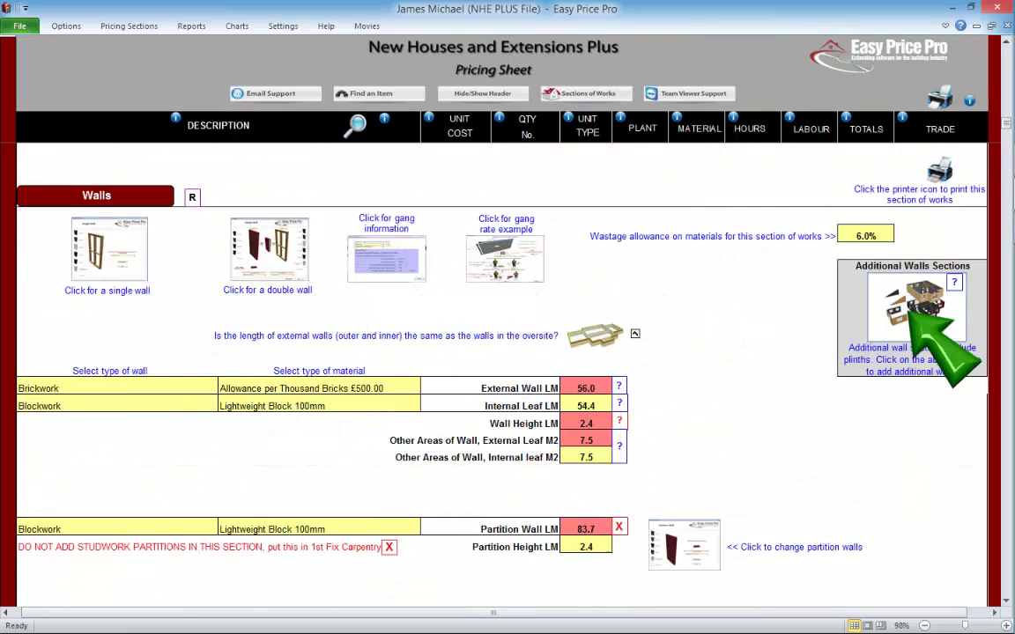
click(909, 313)
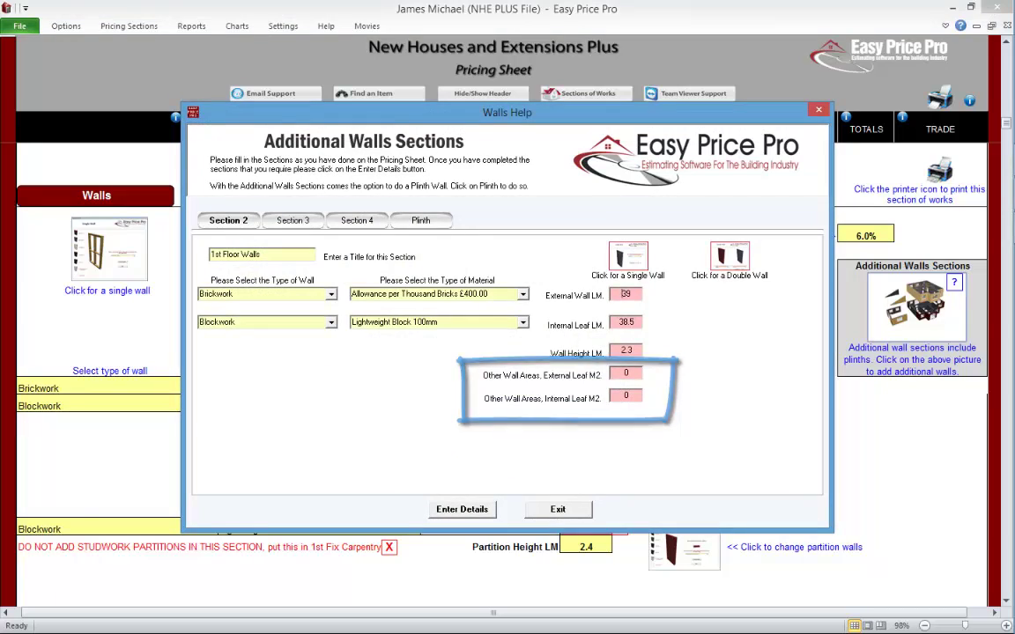
click(557, 509)
scroll(493, 370, down, 10)
scroll(490, 228, down, 8)
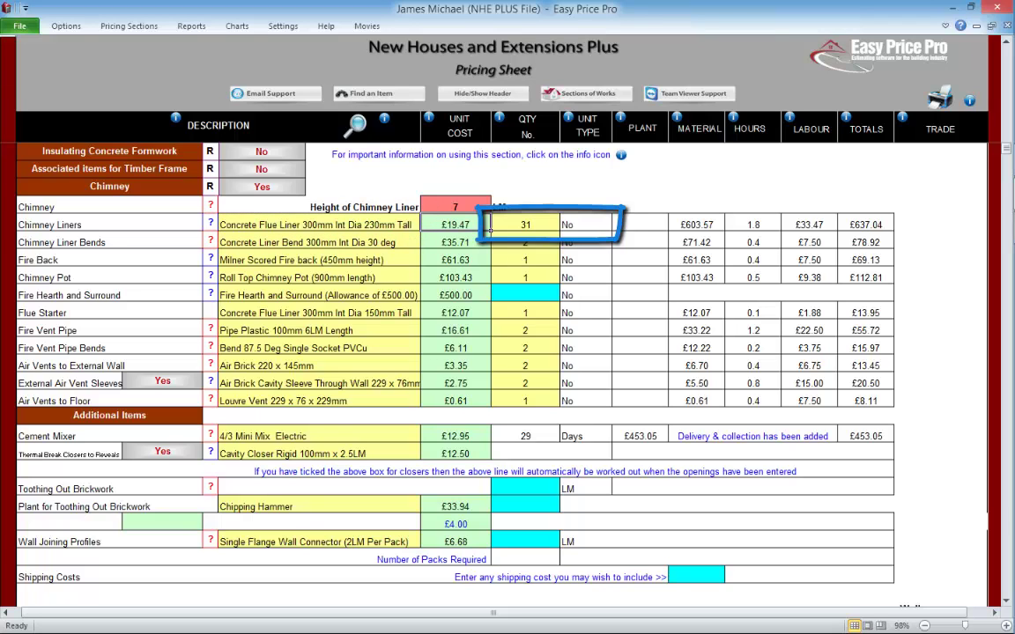
Step: Change the chimney liners item to Concrete Flue Liner 450mm Int Dia 150mm Tall
click(420, 226)
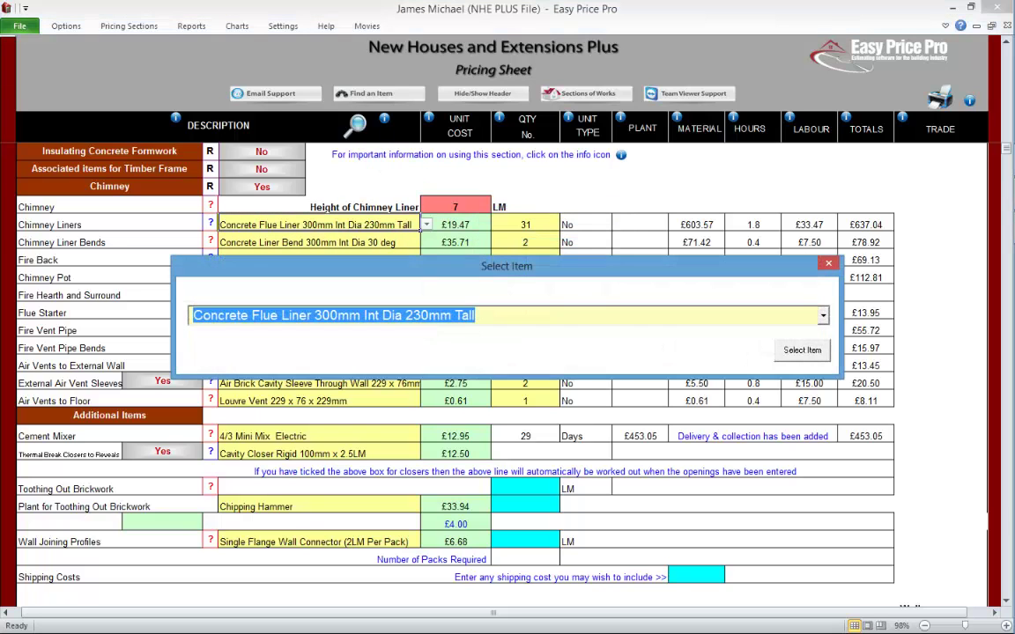
click(822, 316)
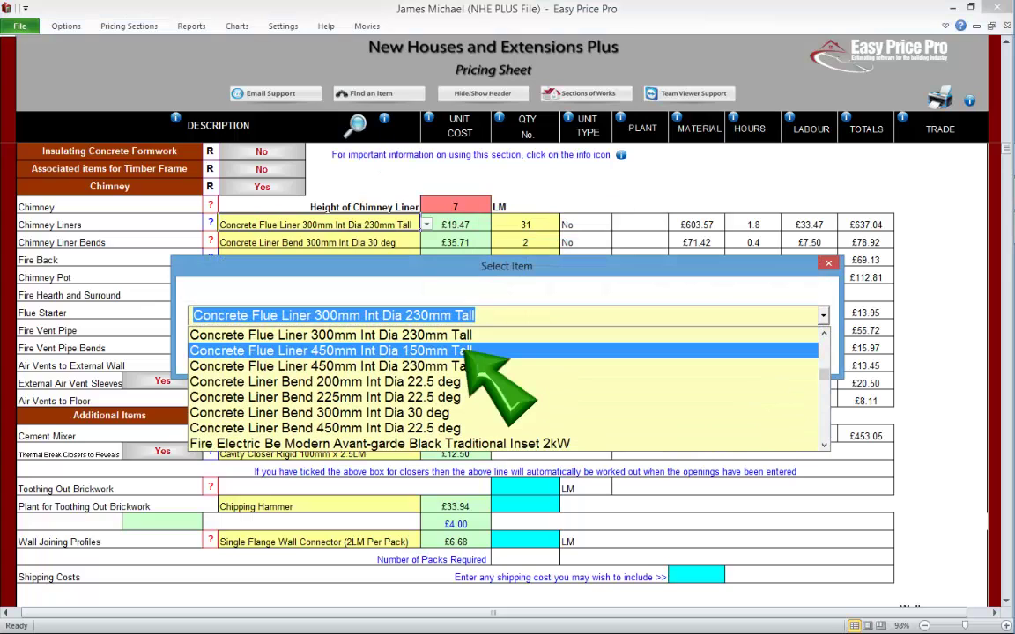
click(465, 351)
click(801, 350)
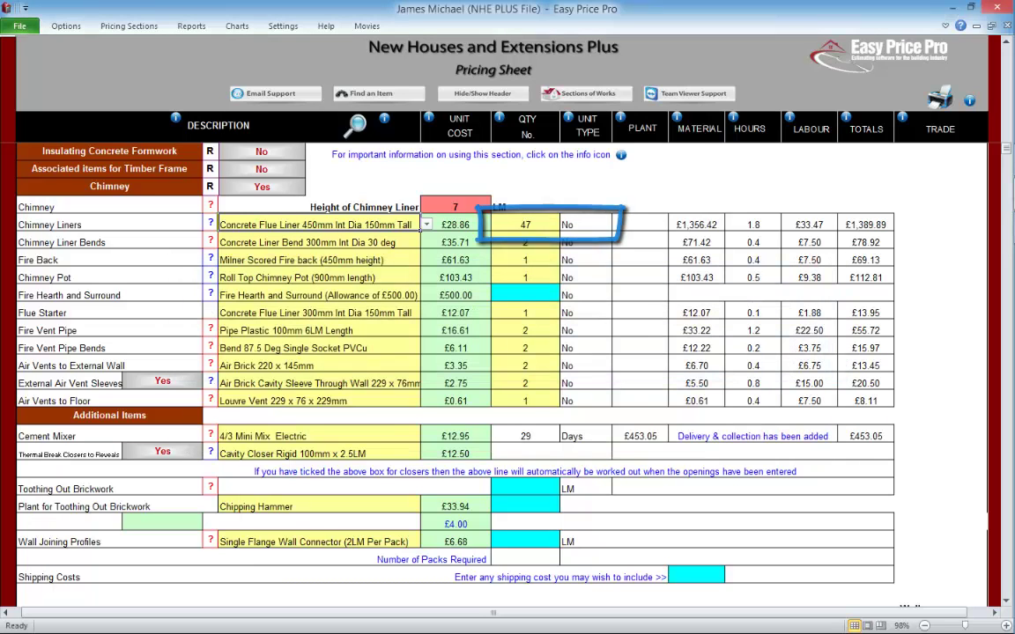
Step: View the chimney liner bend illustration and set the quantity of chimney liner bends to 3
click(210, 242)
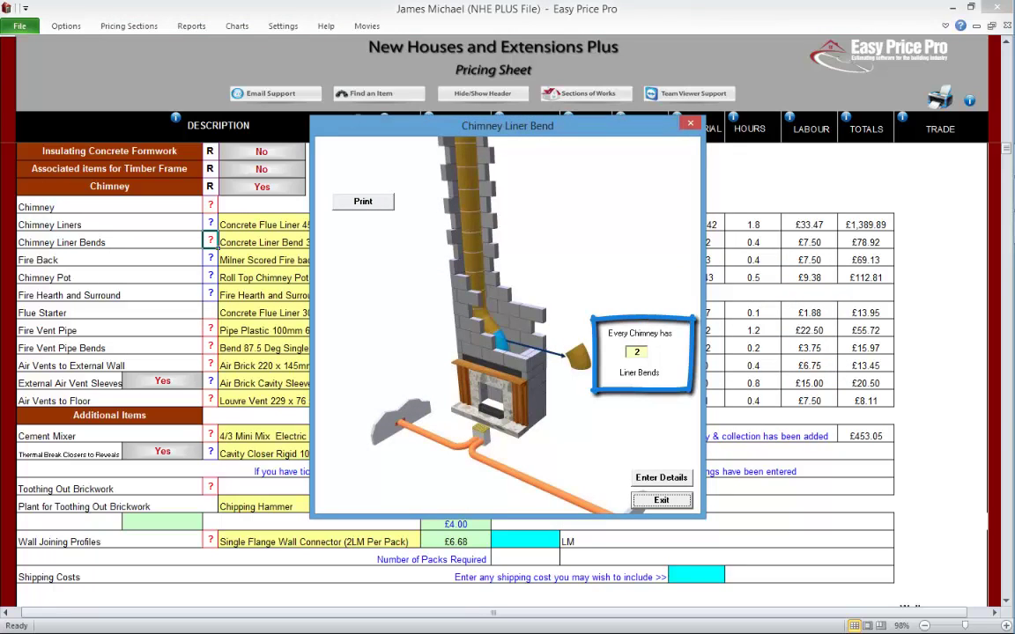
click(661, 500)
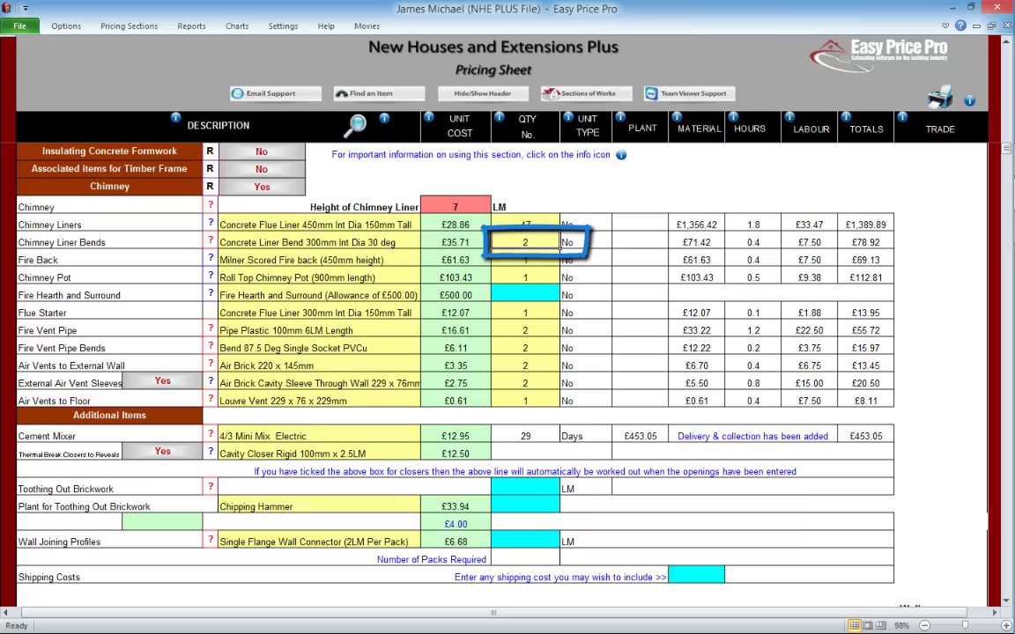
text(3)
key(Return)
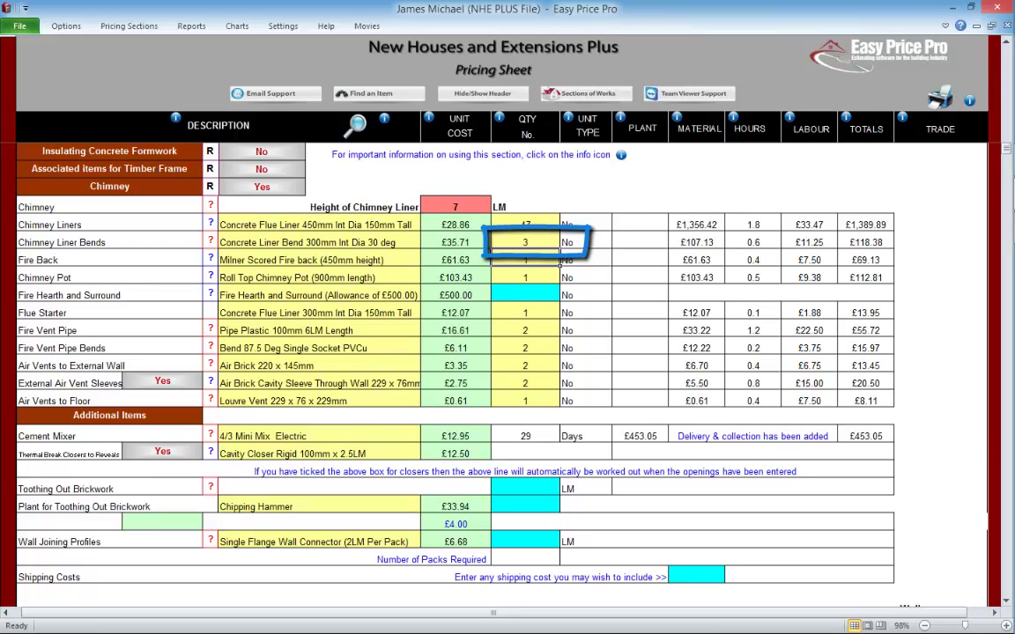
Step: View the fire back and chimney pot illustrations and check the item choices for the chimney pot
click(211, 258)
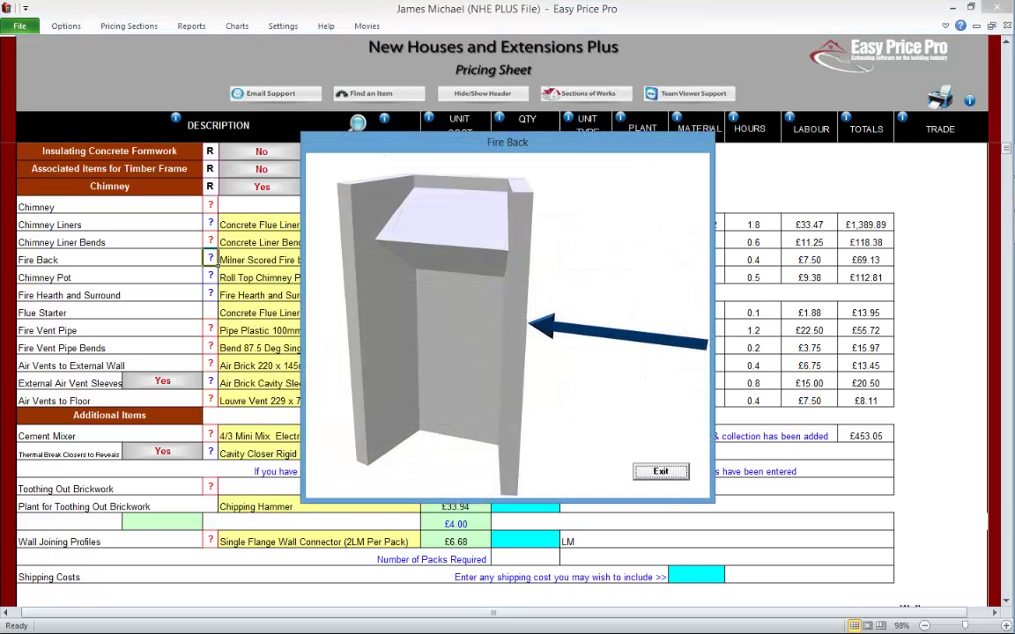
click(661, 472)
click(211, 276)
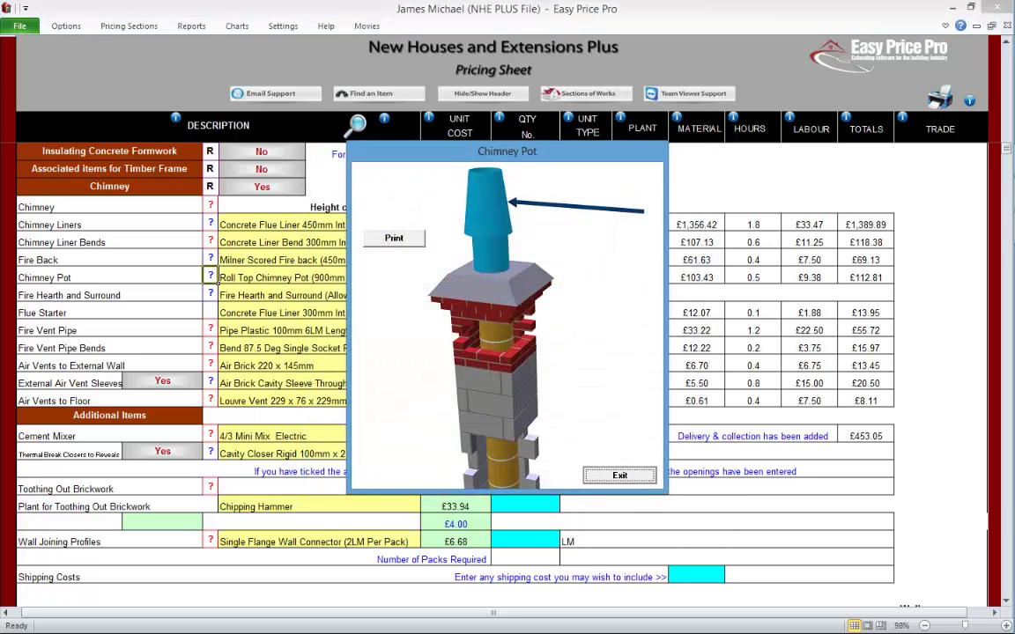
click(619, 410)
click(426, 277)
key(Escape)
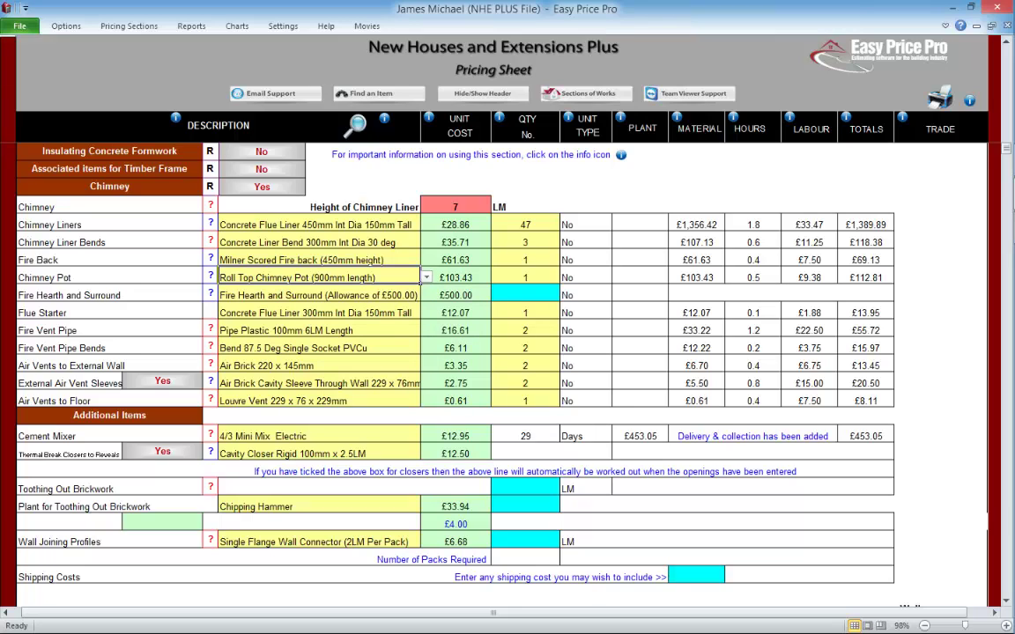
Step: Include 1 fire hearth and surround and change its item to the allowance of £750.00
click(210, 293)
click(671, 475)
click(525, 294)
text(1)
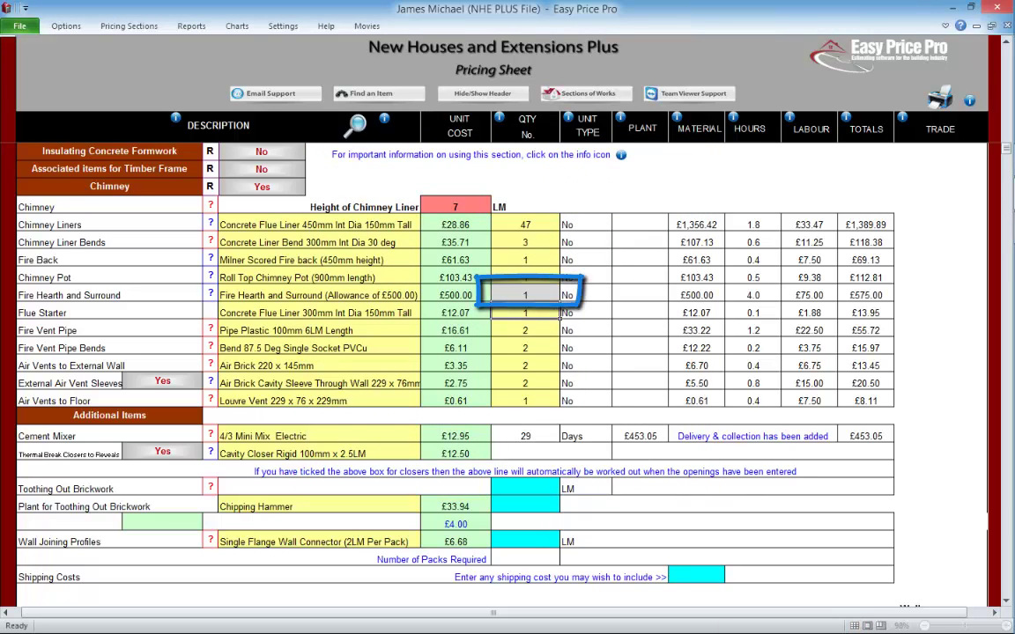
key(Return)
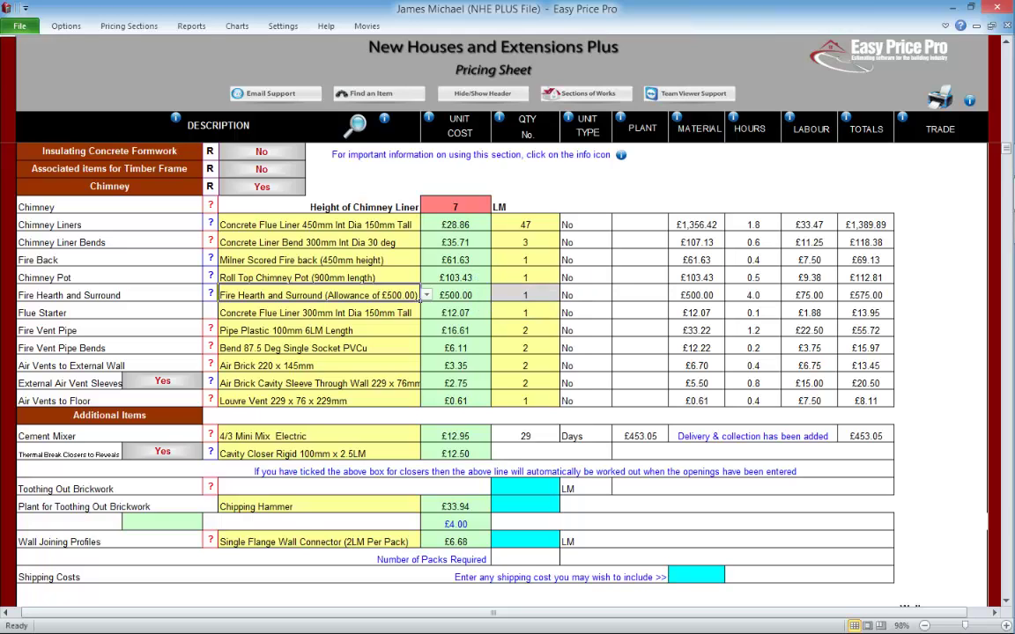
click(414, 295)
click(426, 295)
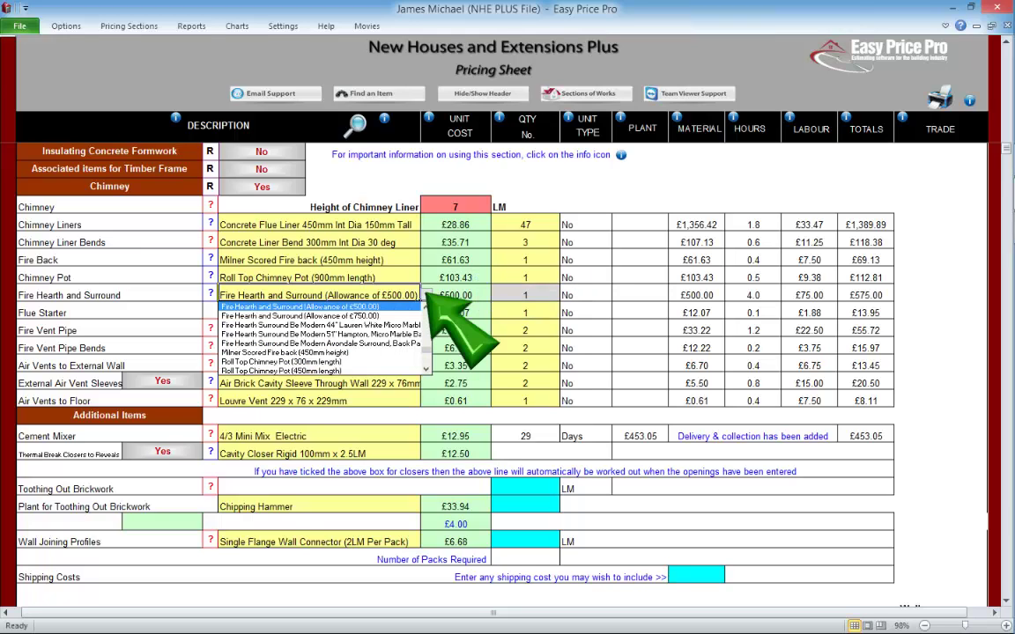
click(264, 316)
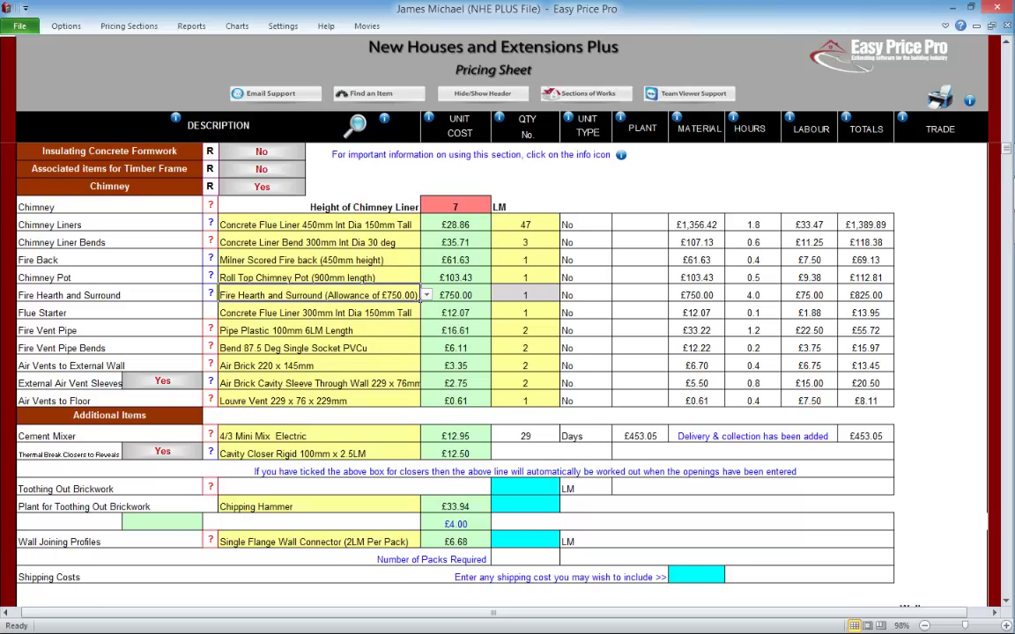
Step: View the illustrations for the fire vent pipe, the fire vent pipe bends and the air vents to the external wall
click(212, 330)
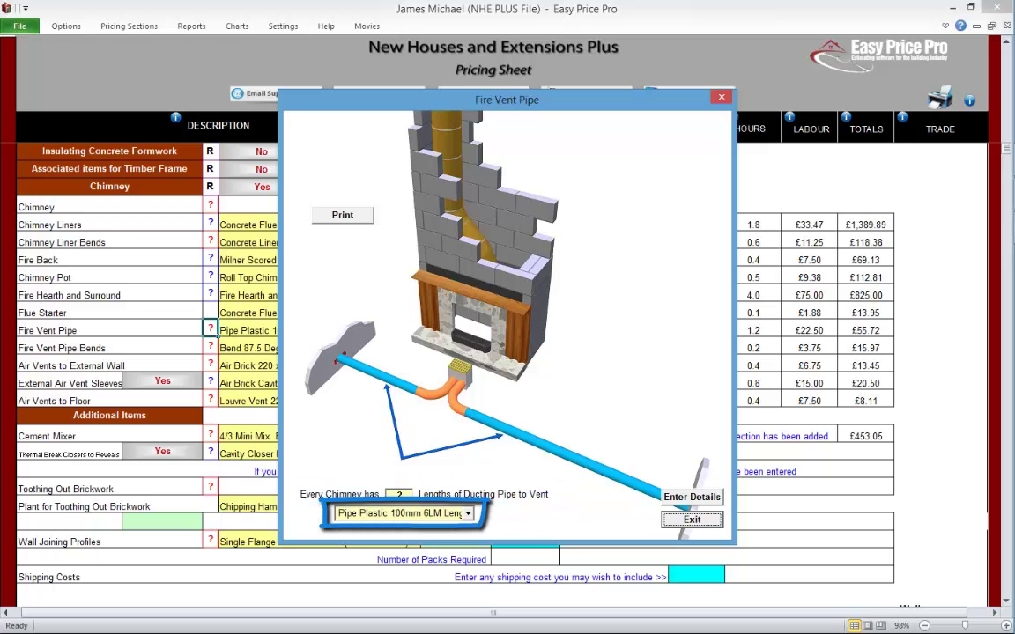
click(692, 520)
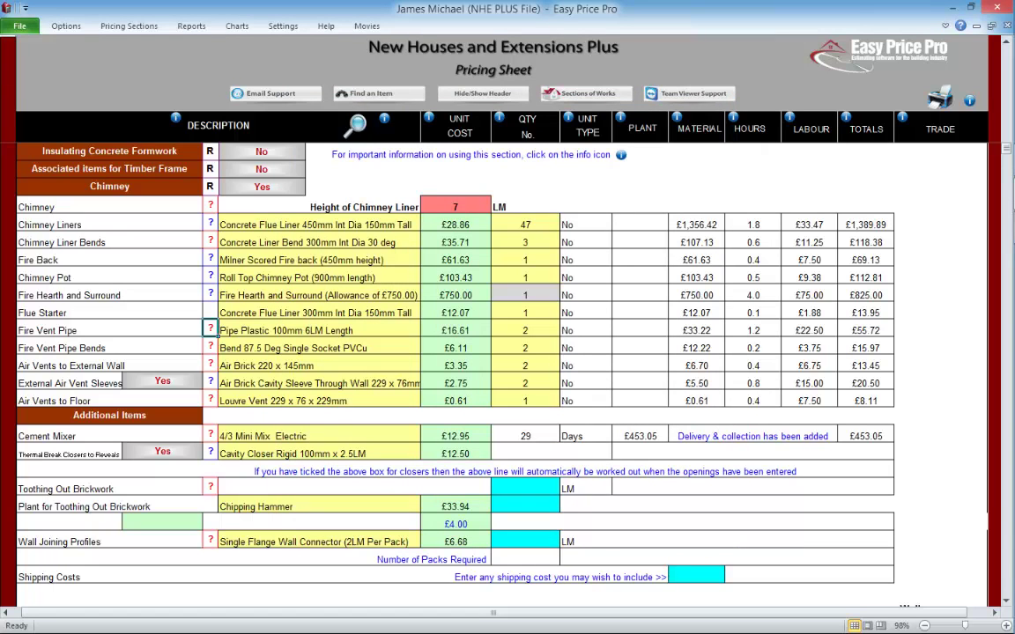
click(211, 347)
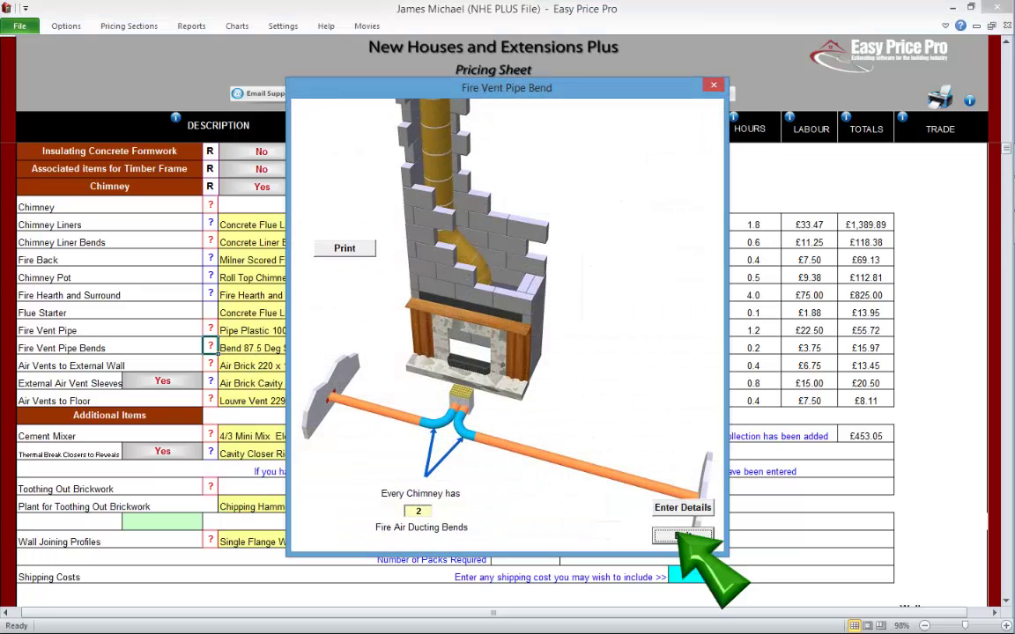
click(683, 535)
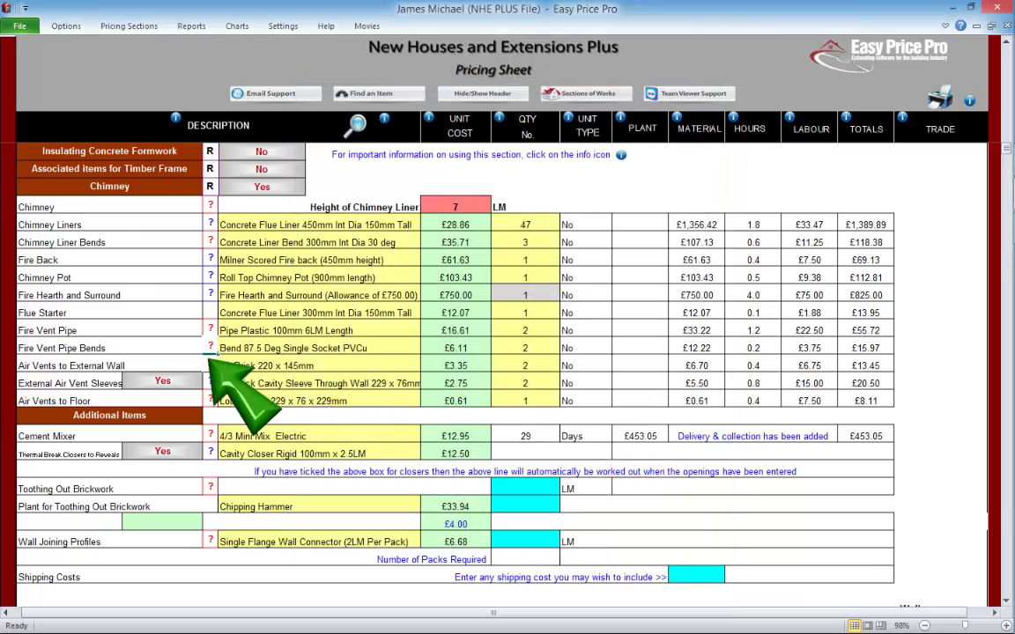
click(210, 364)
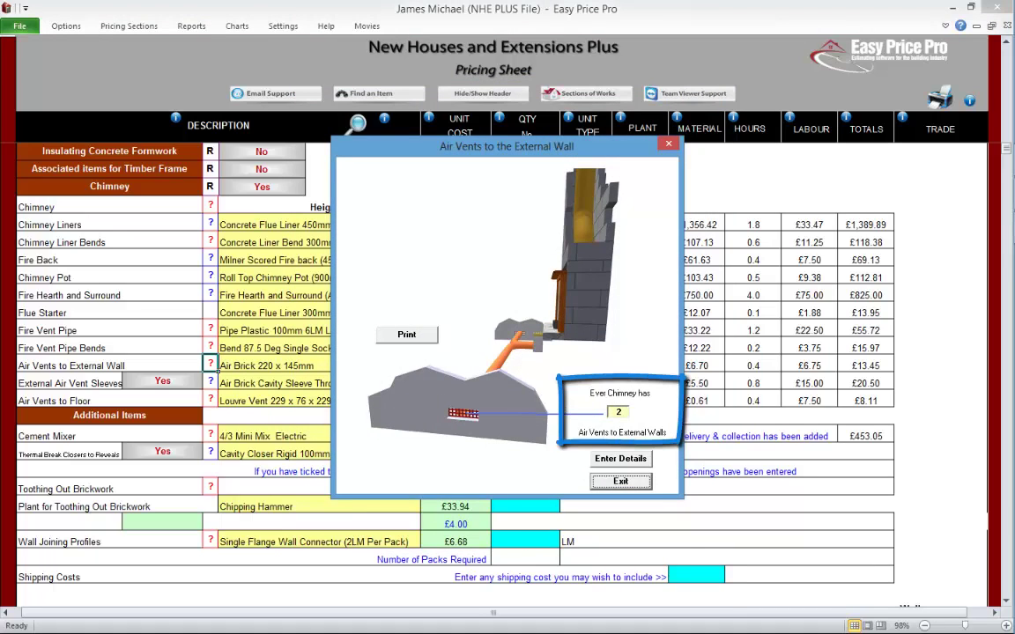
click(621, 480)
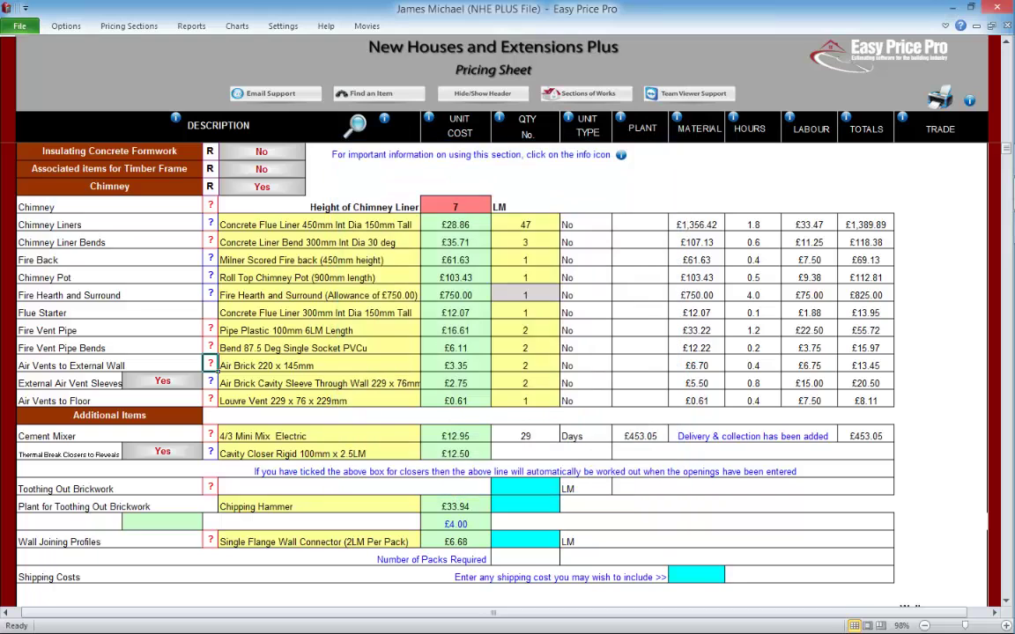
Step: View the external wall vent sleeve picture and exclude the external air vent sleeves from the chimney items
click(211, 381)
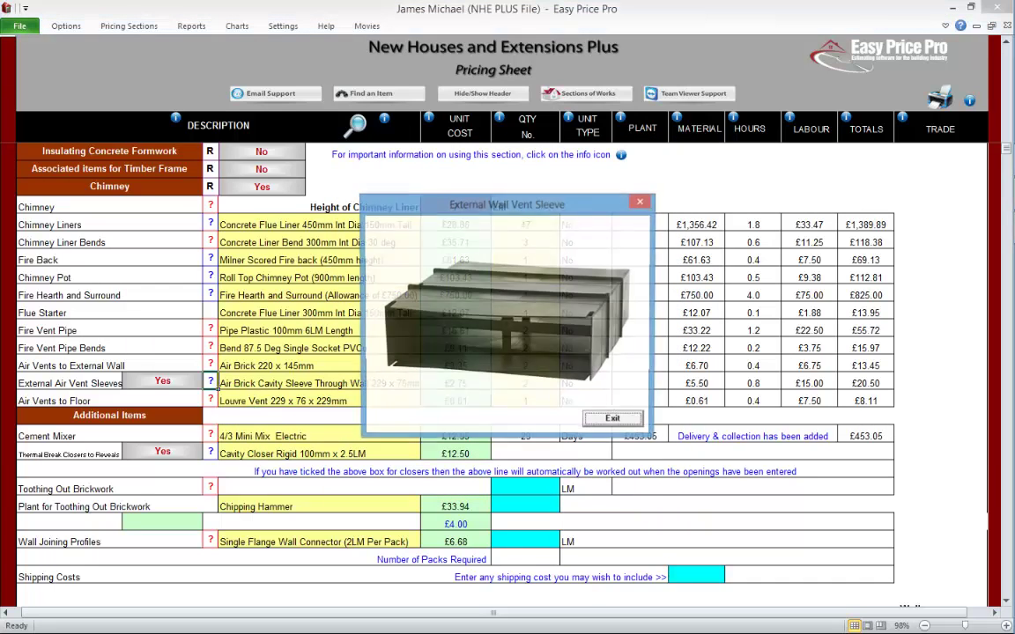
click(614, 421)
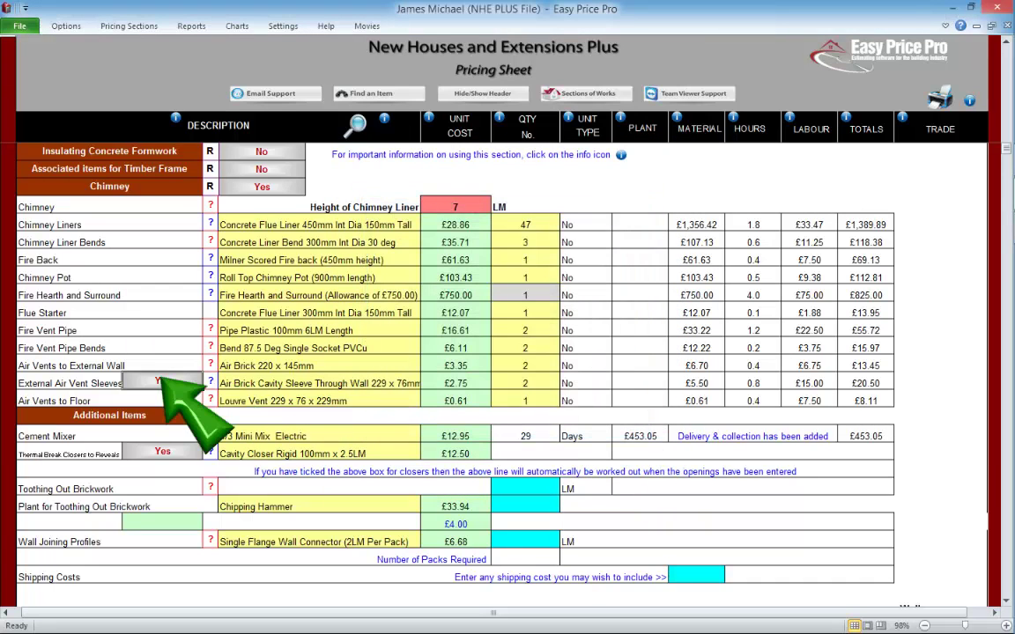
click(161, 381)
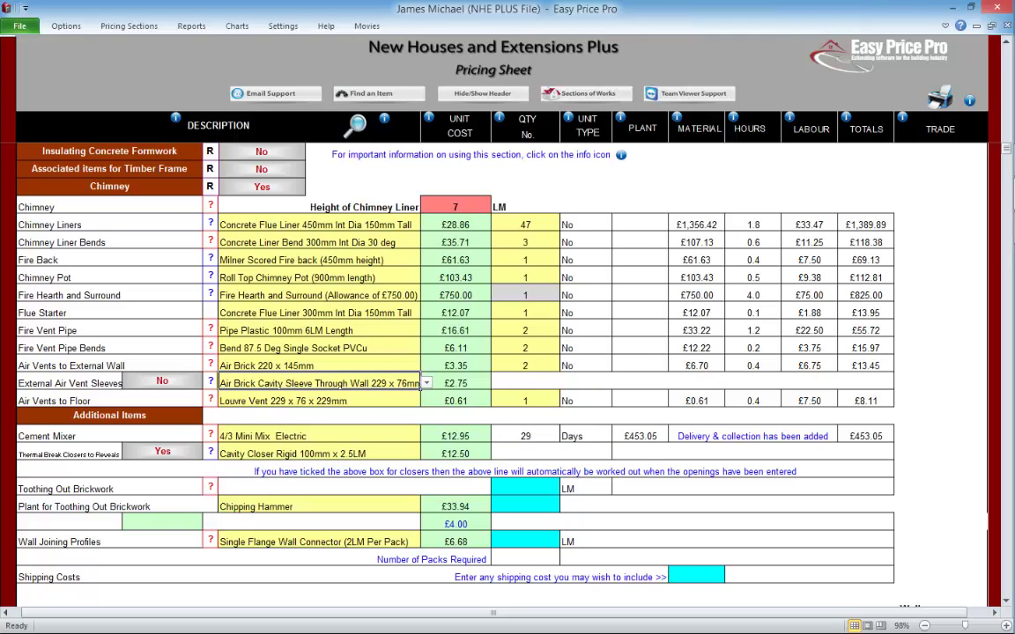
Step: View the illustration of the chimney's air vents to floor and the cement mixing details for the Walls section
click(211, 400)
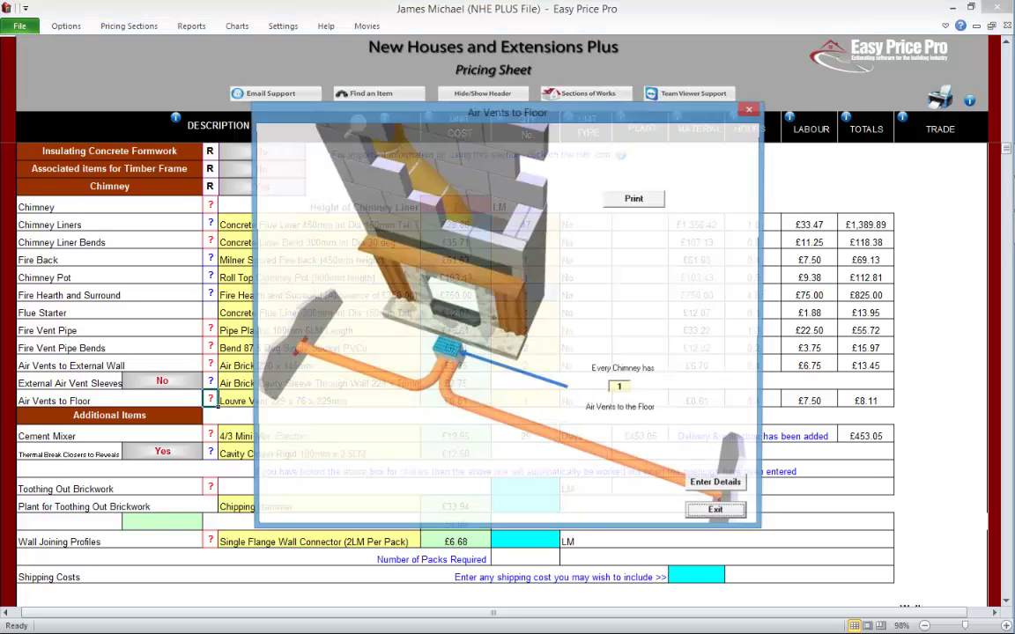
click(719, 514)
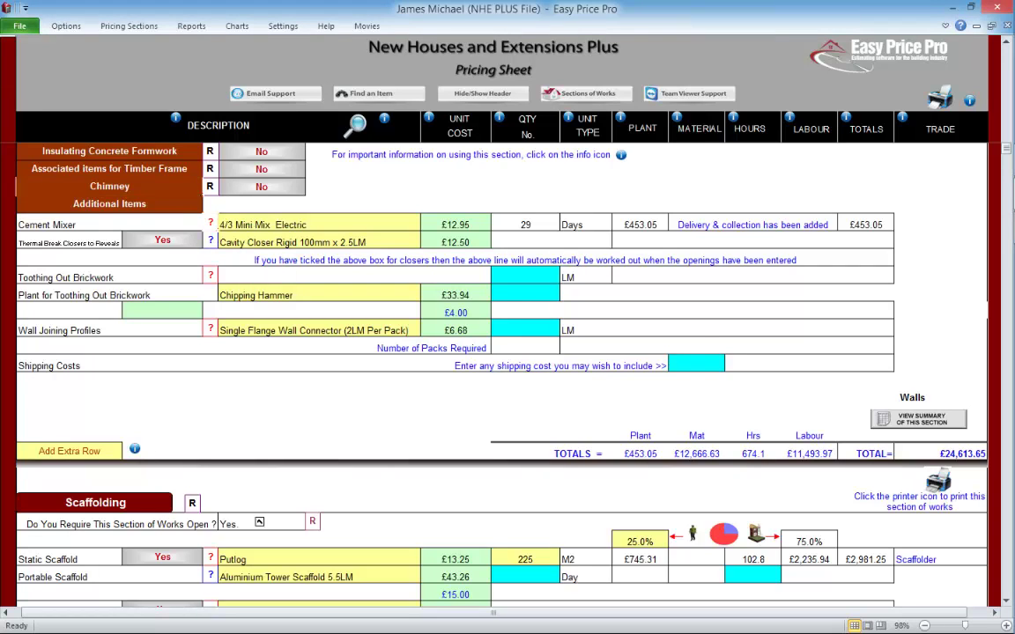
click(210, 223)
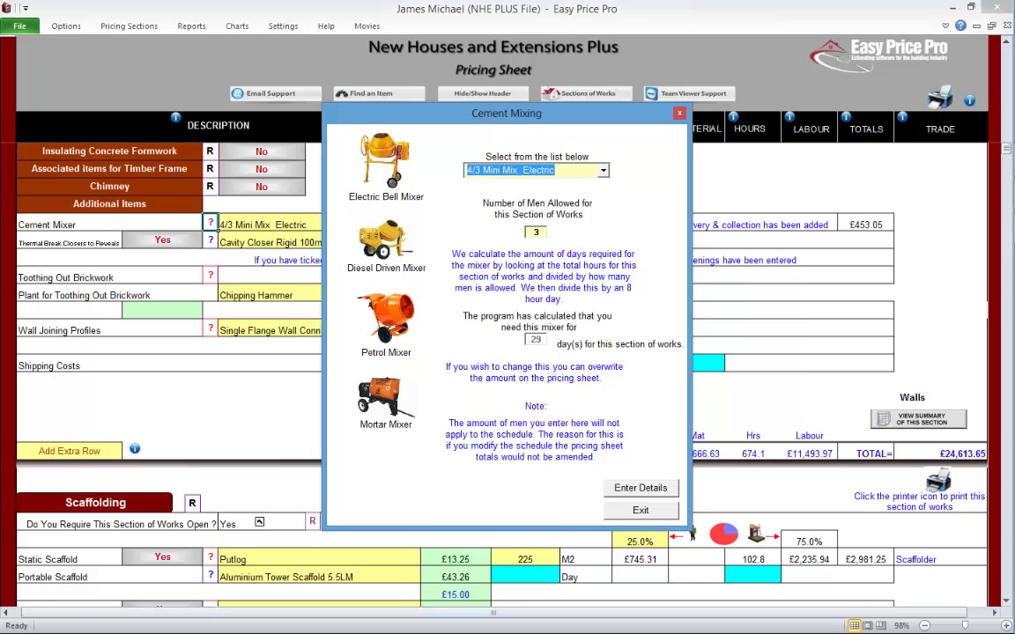
click(641, 510)
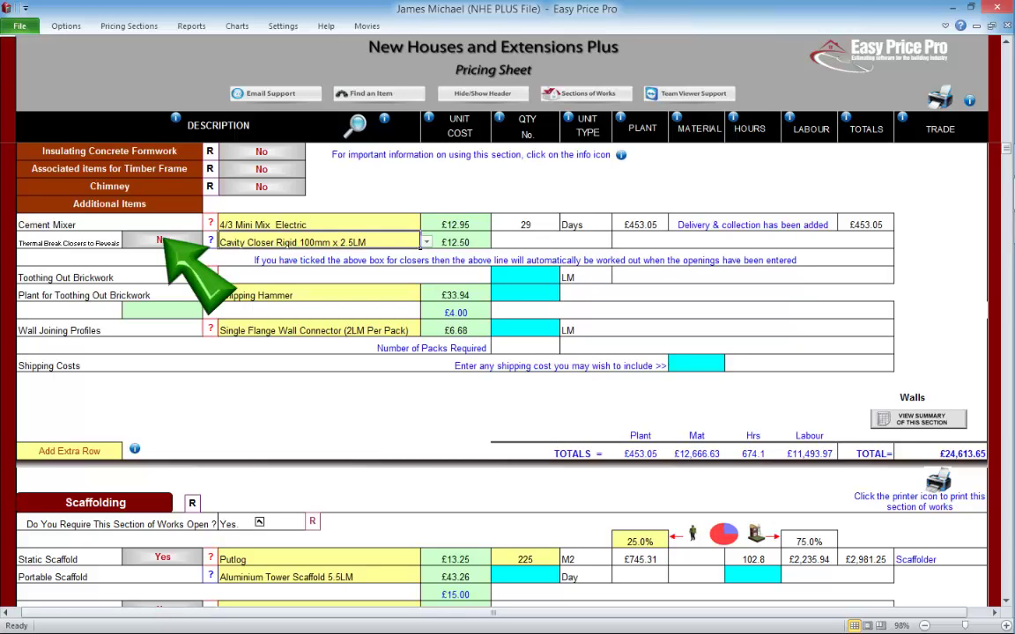
Step: Switch Thermal Break Closers to Reveals off and on again, and view its cavity closer choices and illustration
click(162, 240)
click(162, 239)
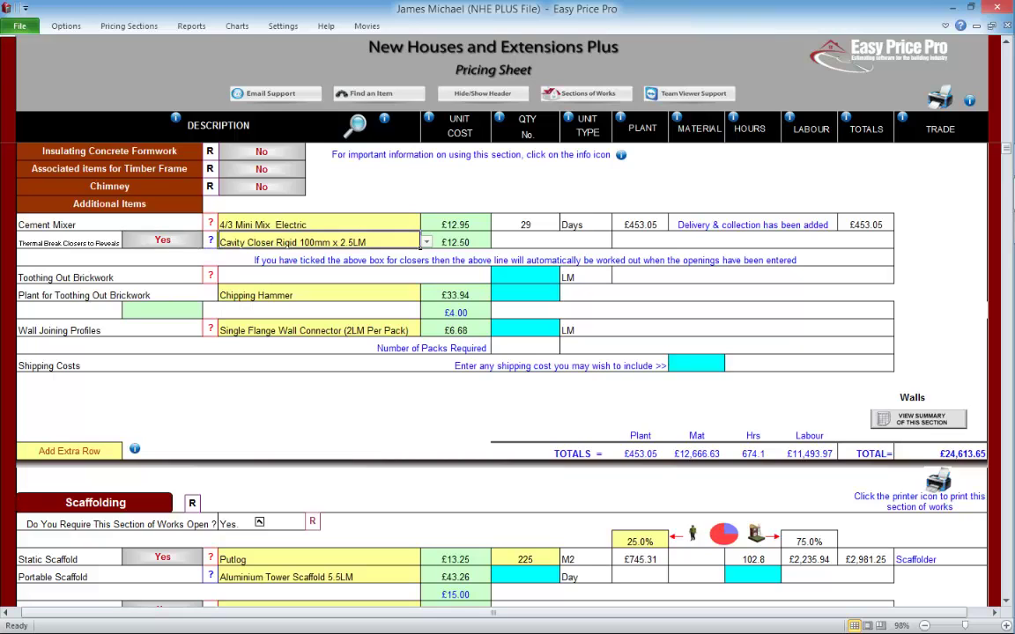
click(427, 243)
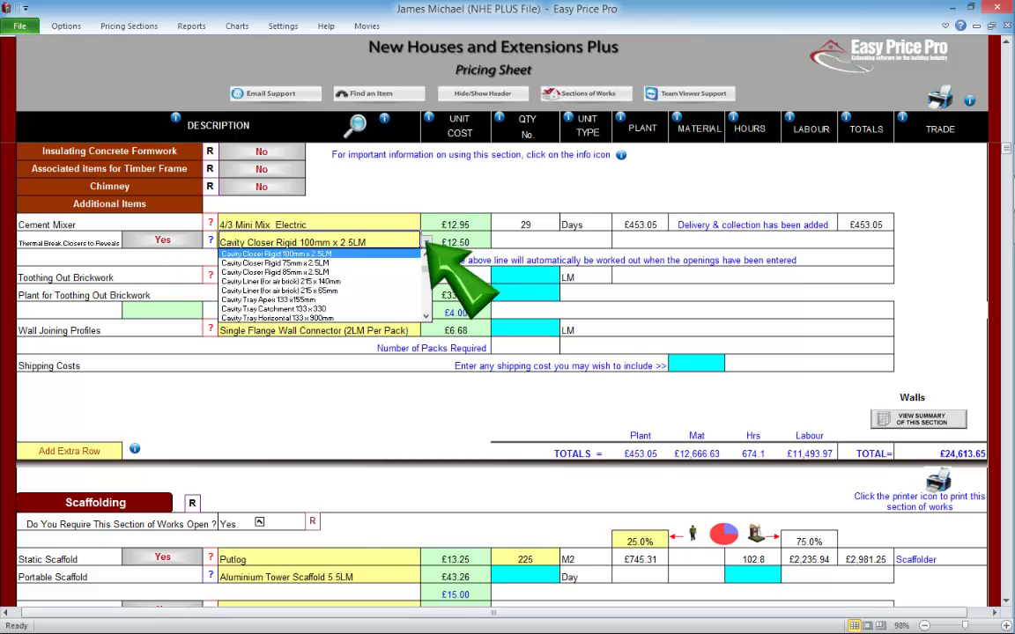
click(427, 248)
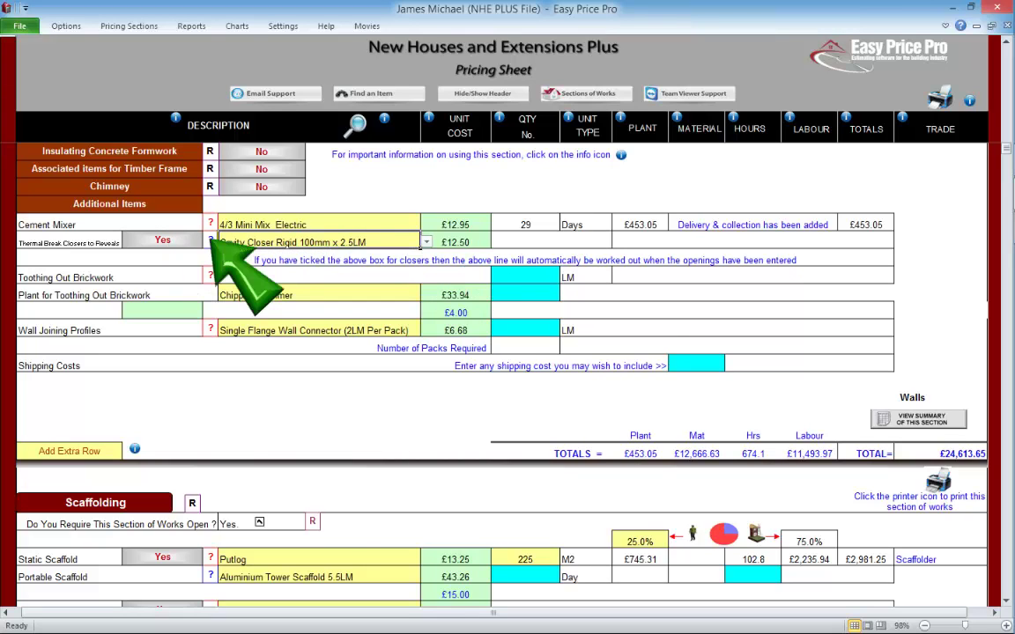
click(211, 240)
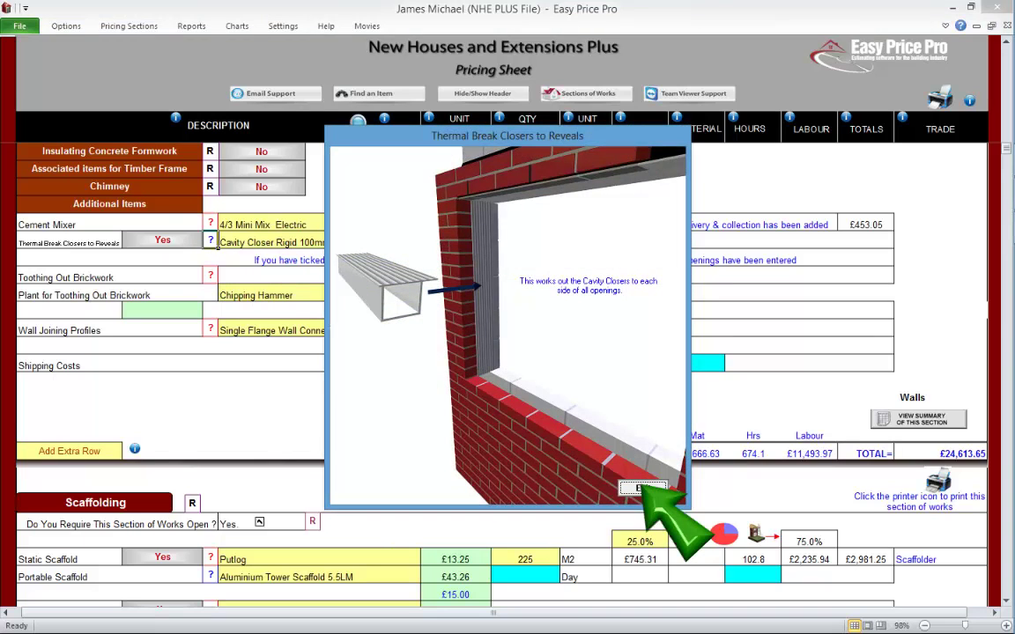
click(643, 487)
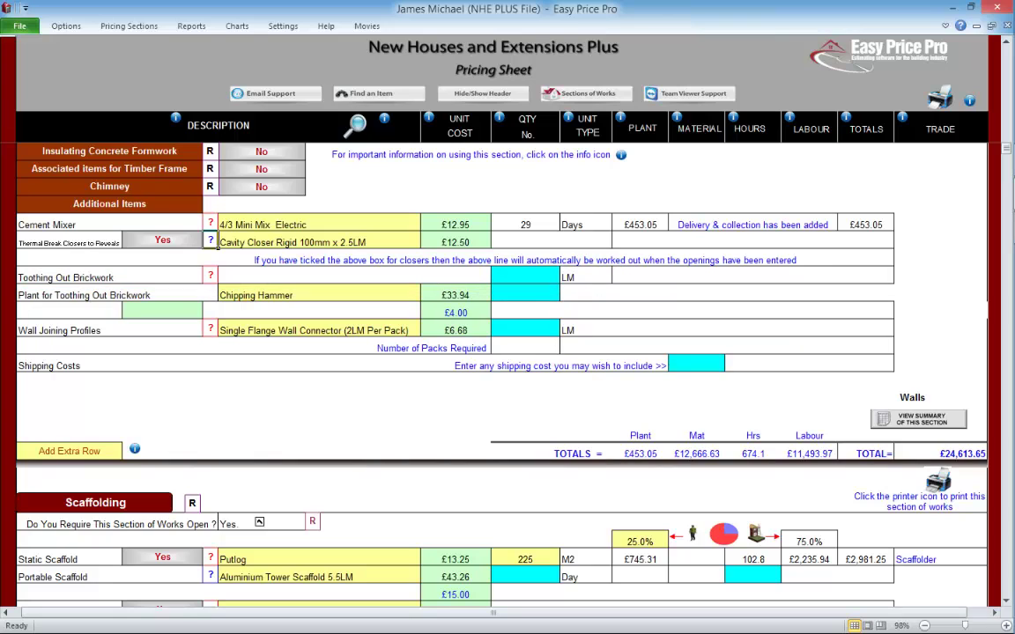
Step: View the Toothing Out Brickwork details, try a quantity of 20 LM for it and clear the quantity again
click(209, 275)
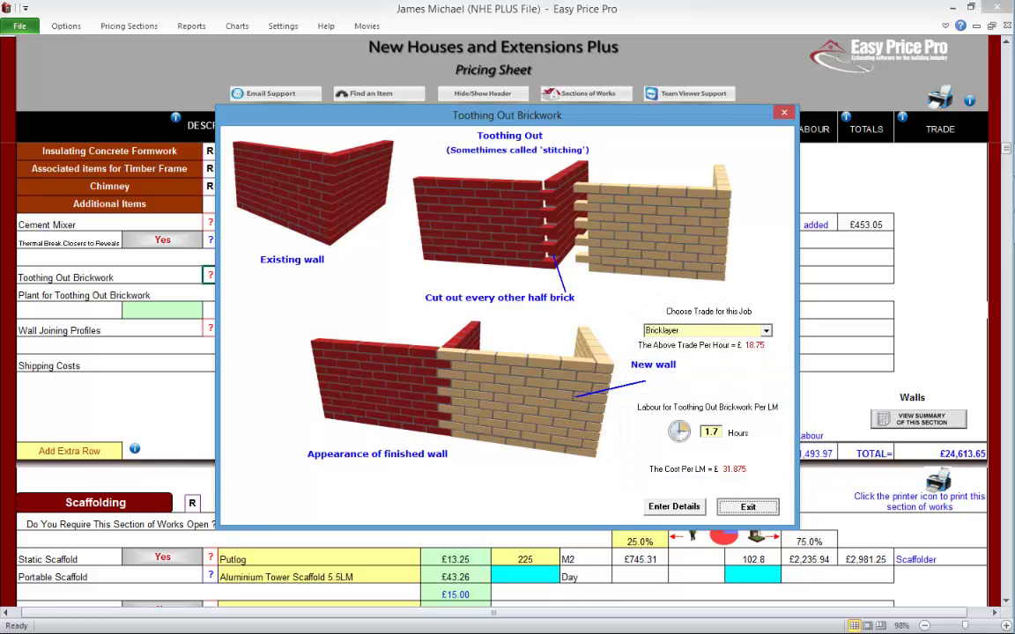
click(747, 507)
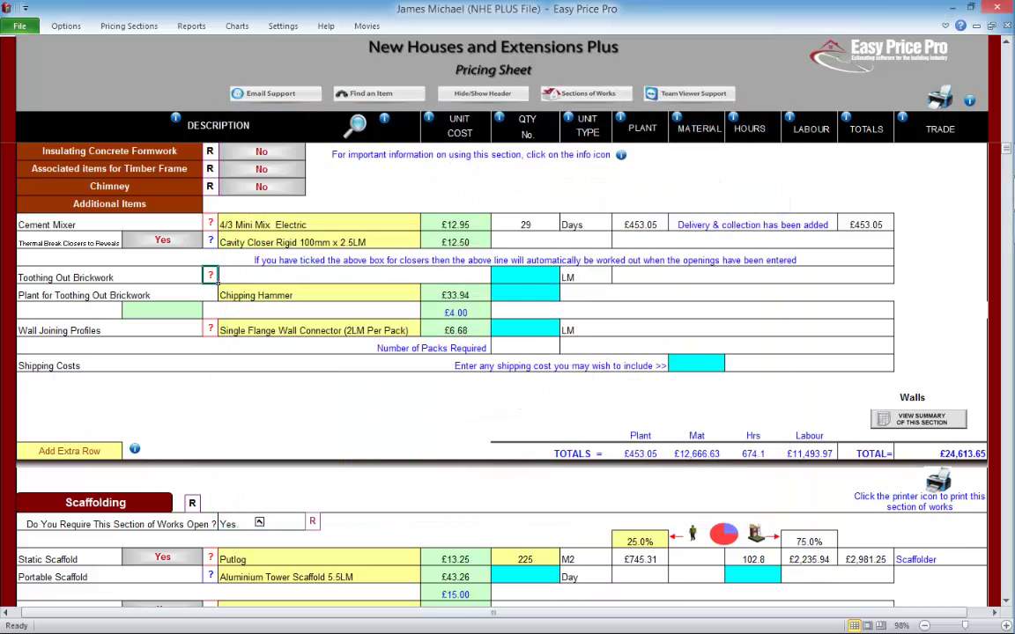
click(525, 276)
text(20)
key(Return)
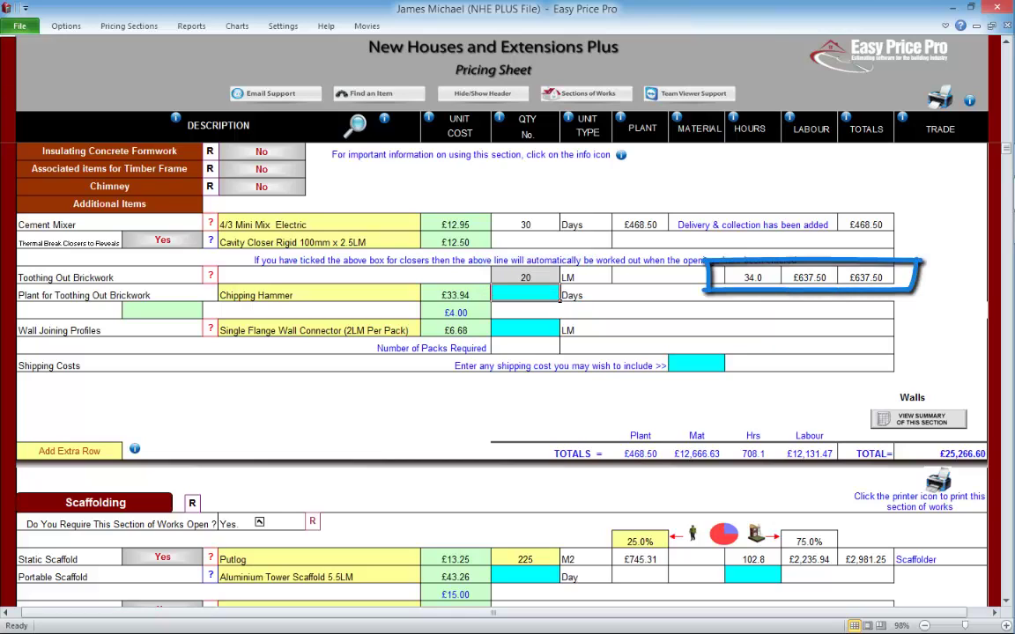
key(BackSpace)
key(Return)
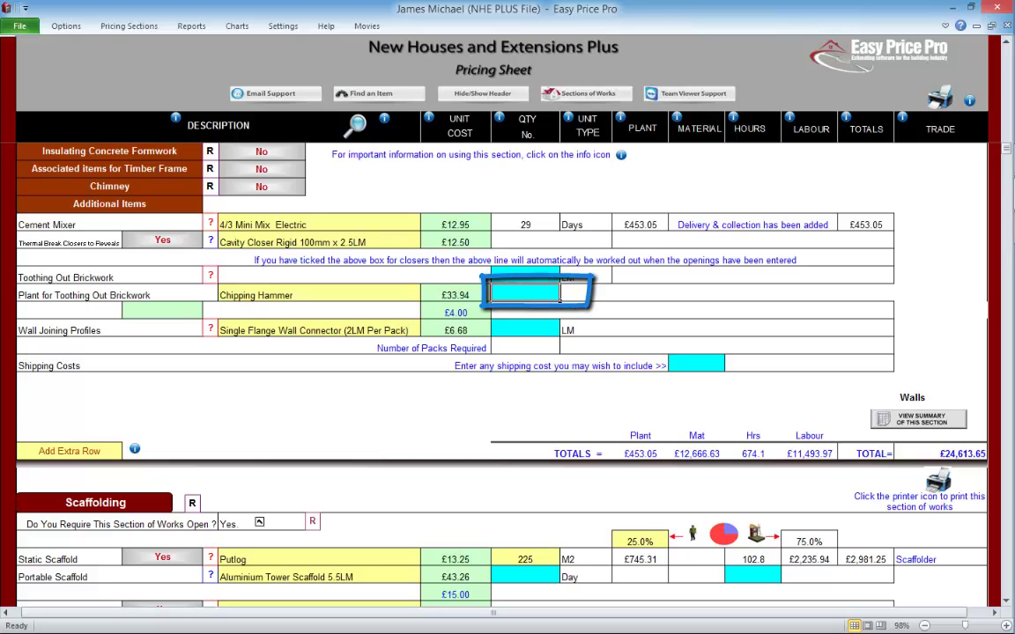
Step: View the wall joining profile illustration with its trade and labour settings
click(211, 328)
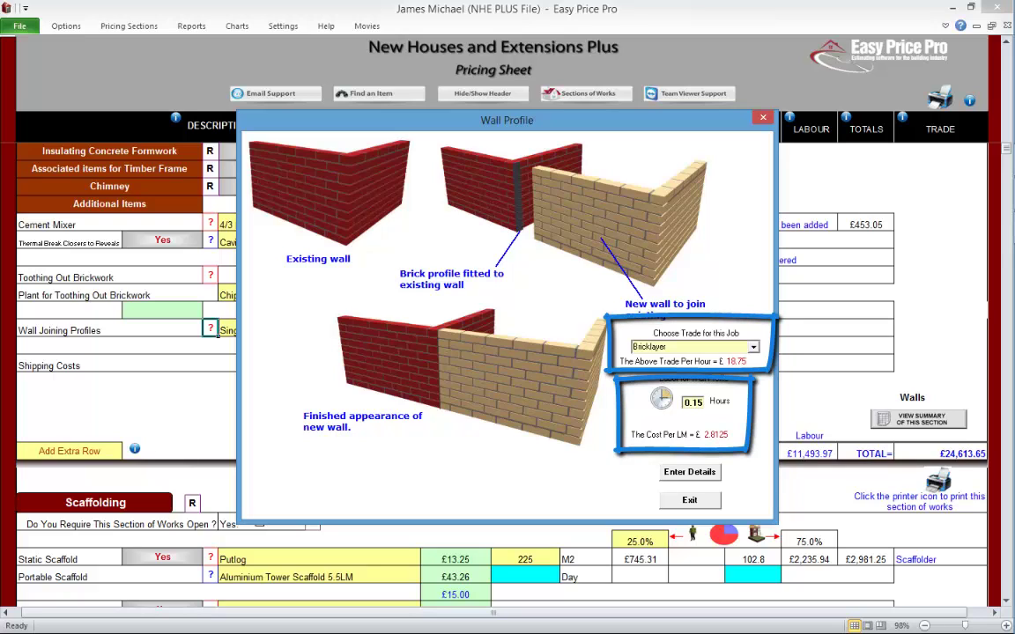
click(689, 500)
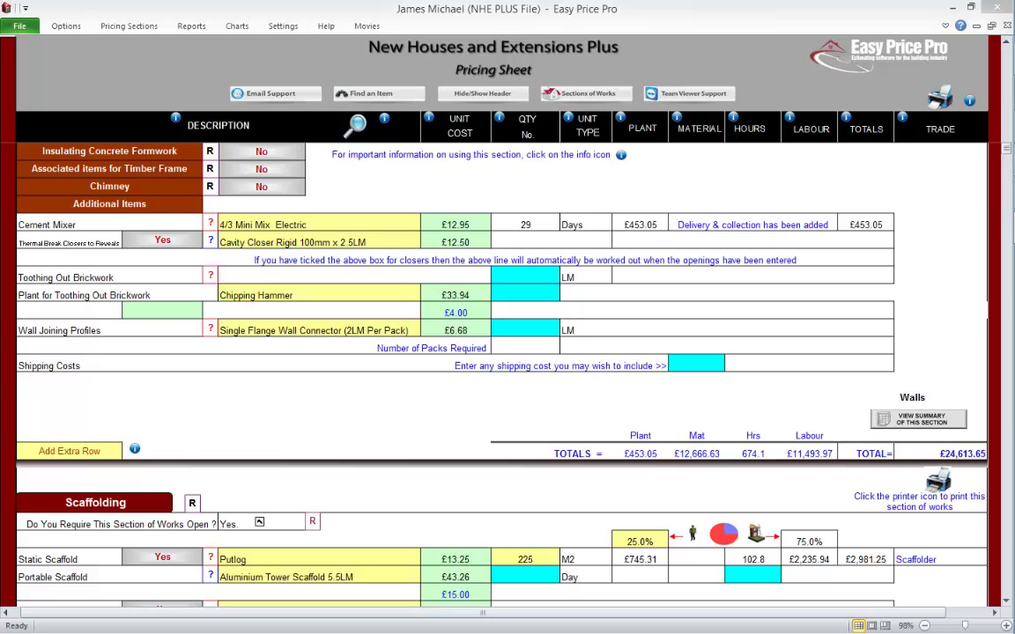
Step: Read the information on adding an extra row and open the summary of the Walls section
click(134, 448)
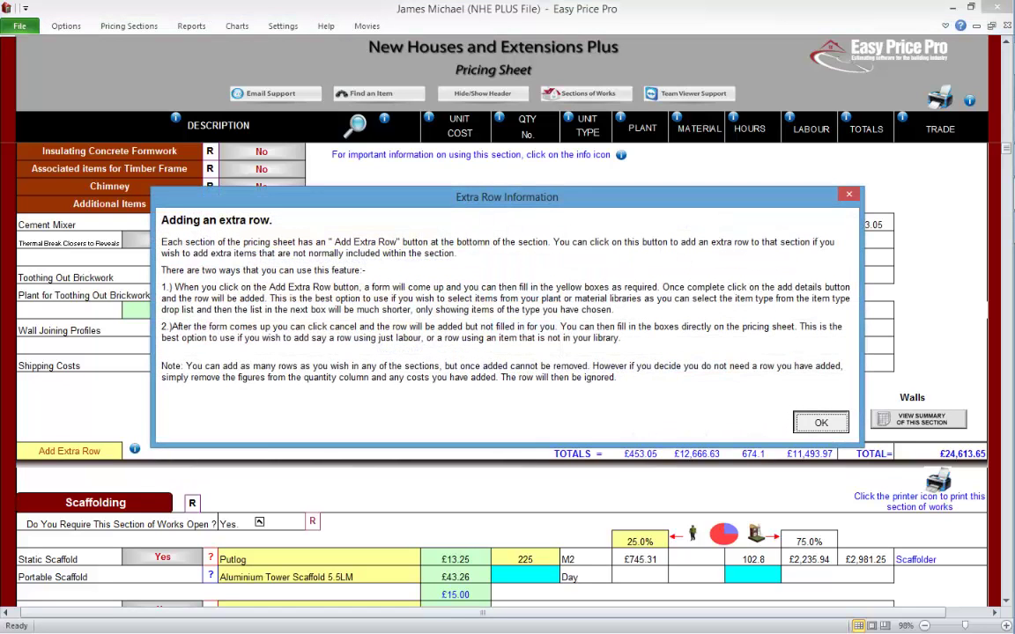
click(819, 422)
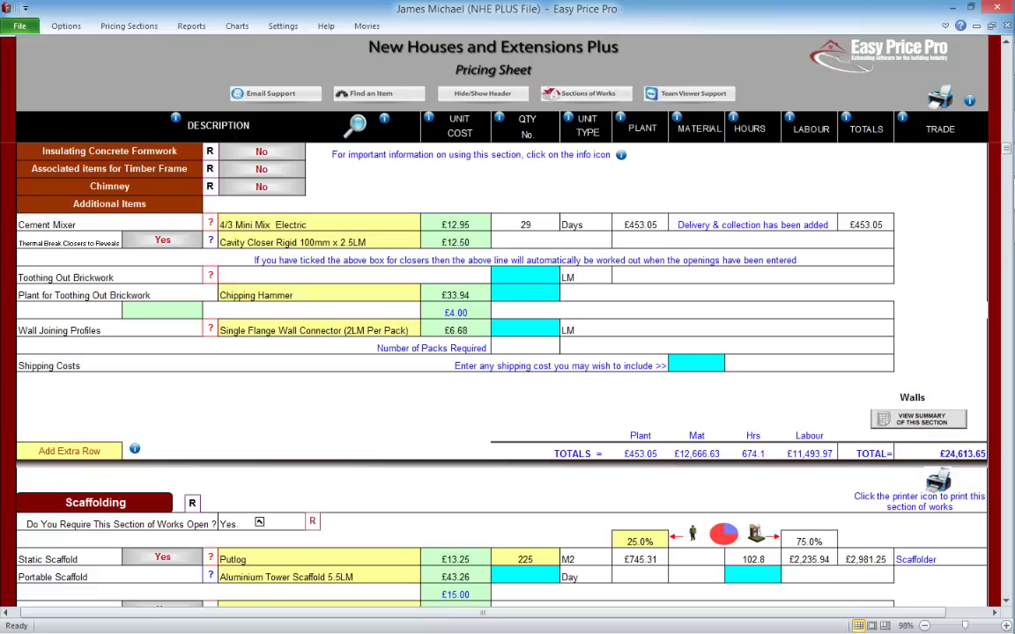
click(917, 419)
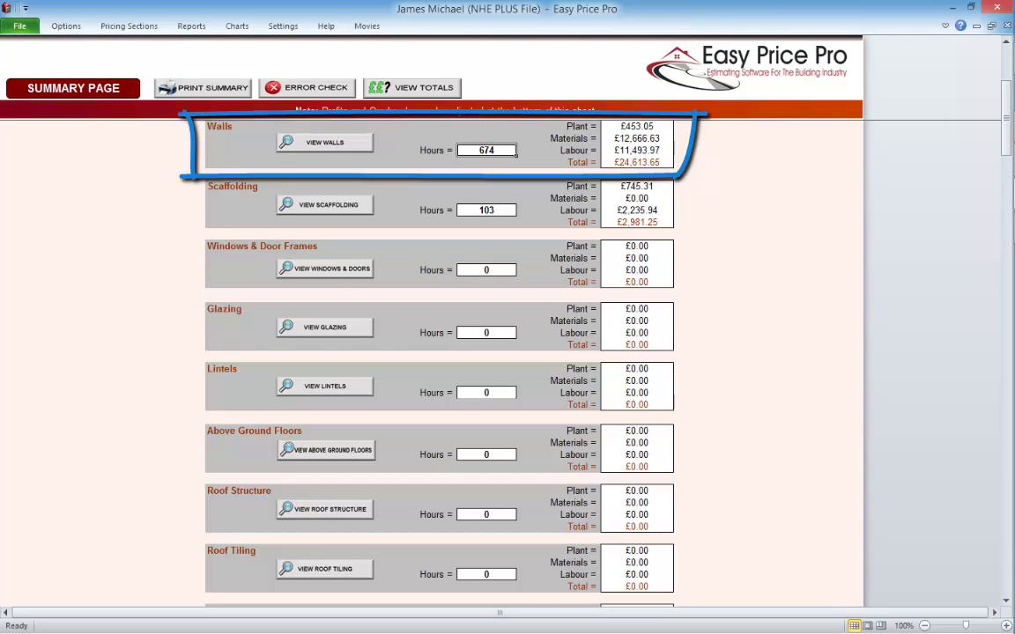